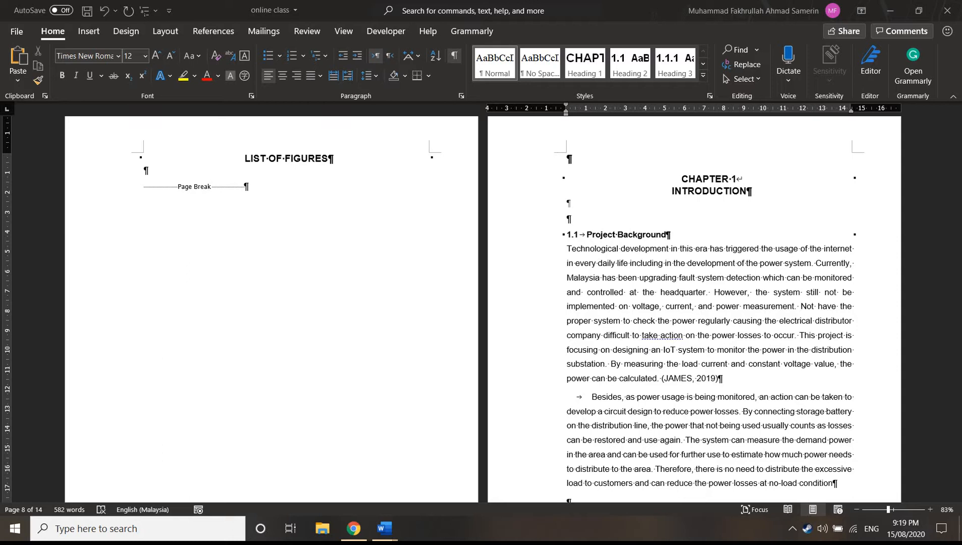
Examine the multilevel list formats offered in the list library and in the current document
scroll(585, 404, up, 10)
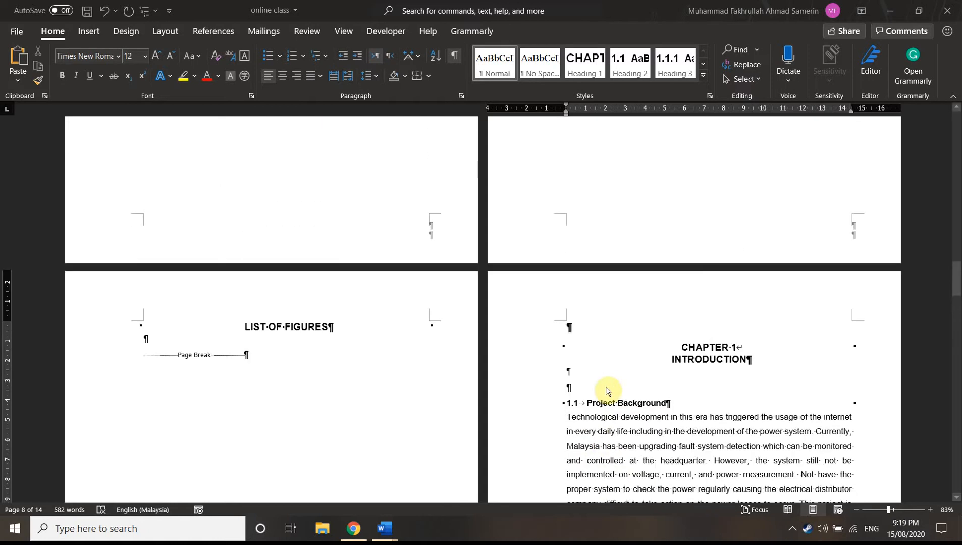
scroll(604, 379, up, 8)
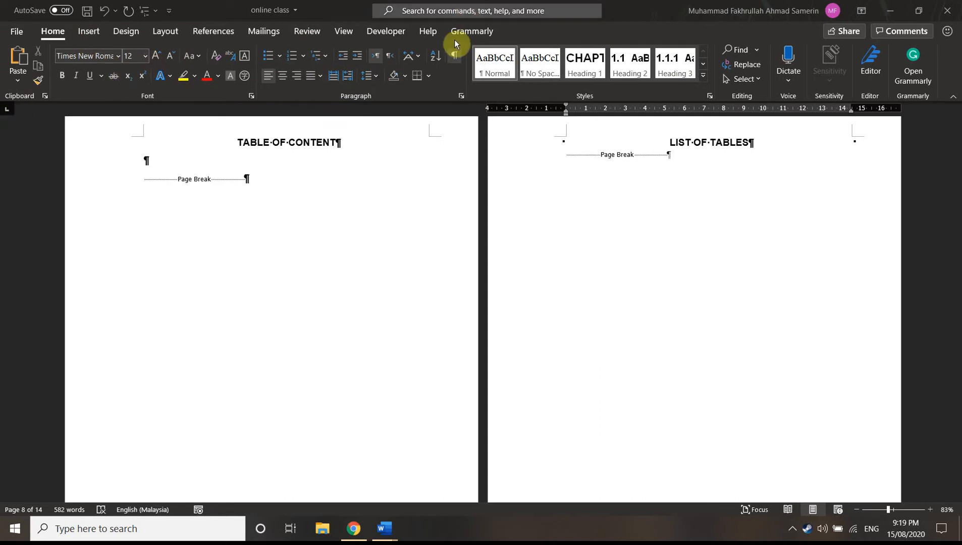
click(325, 57)
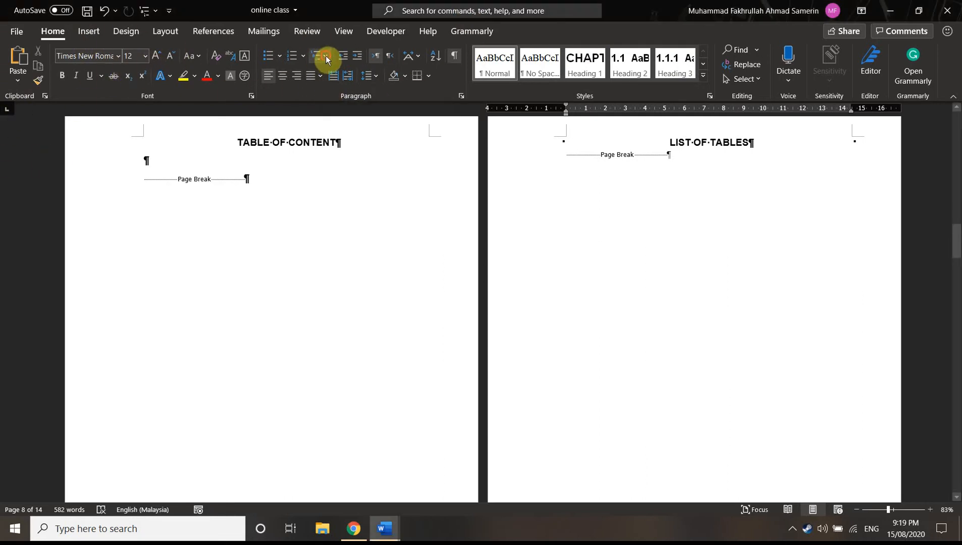
click(326, 55)
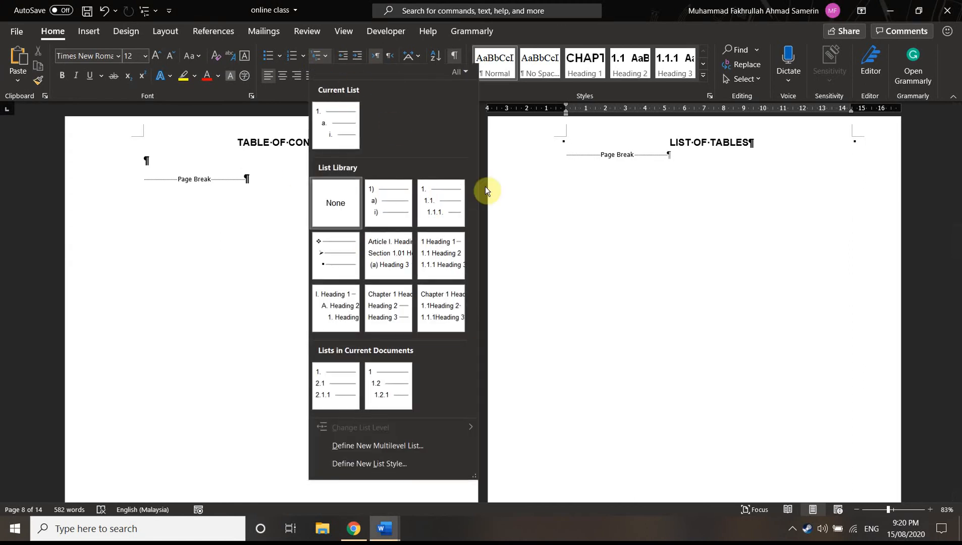
mouse_move(384, 202)
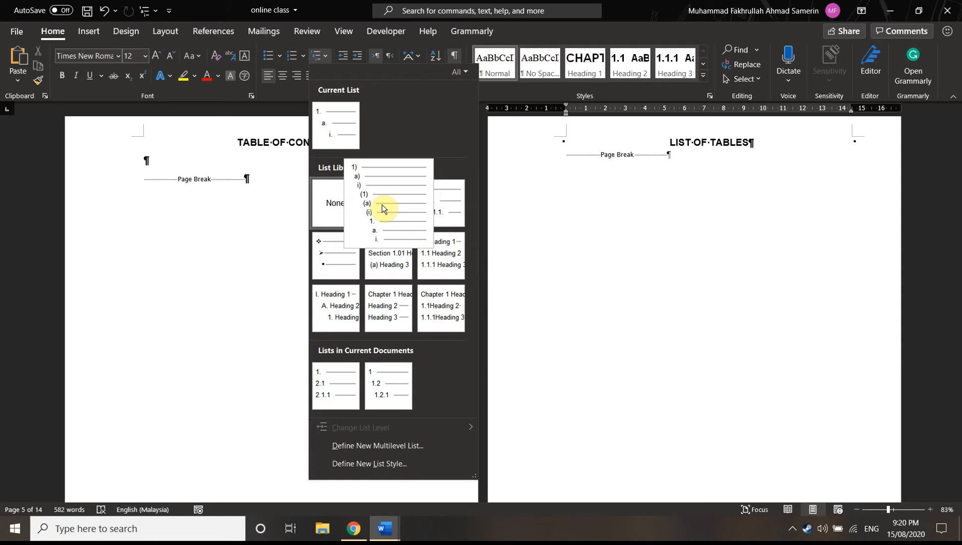
mouse_move(401, 257)
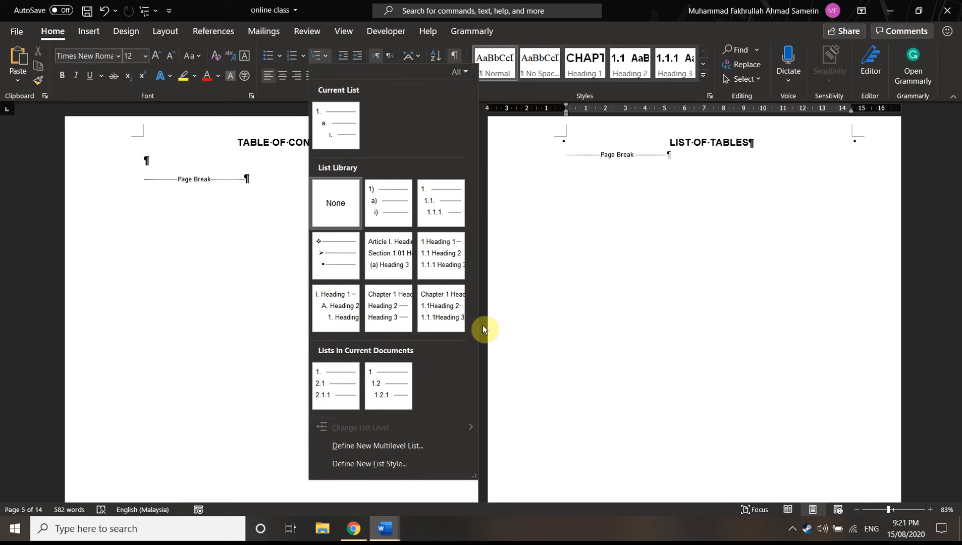
click(527, 267)
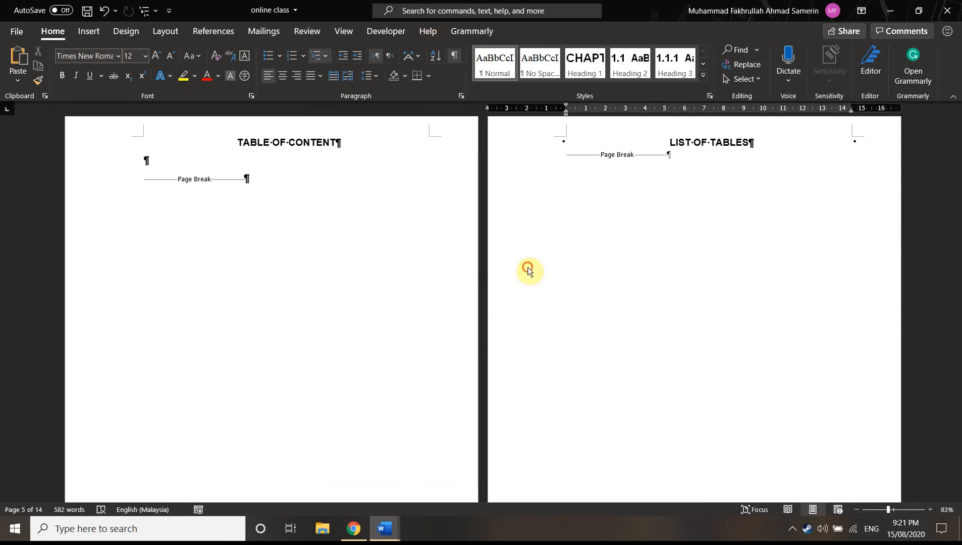
Select from the ACKNOWLEDGEMENT page break through the TABLE OF CONTENT page break, and switch the ruler's tab type to center tab
key(shift+Up)
key(shift+Up)
key(shift+Up)
scroll(571, 141, up, 4)
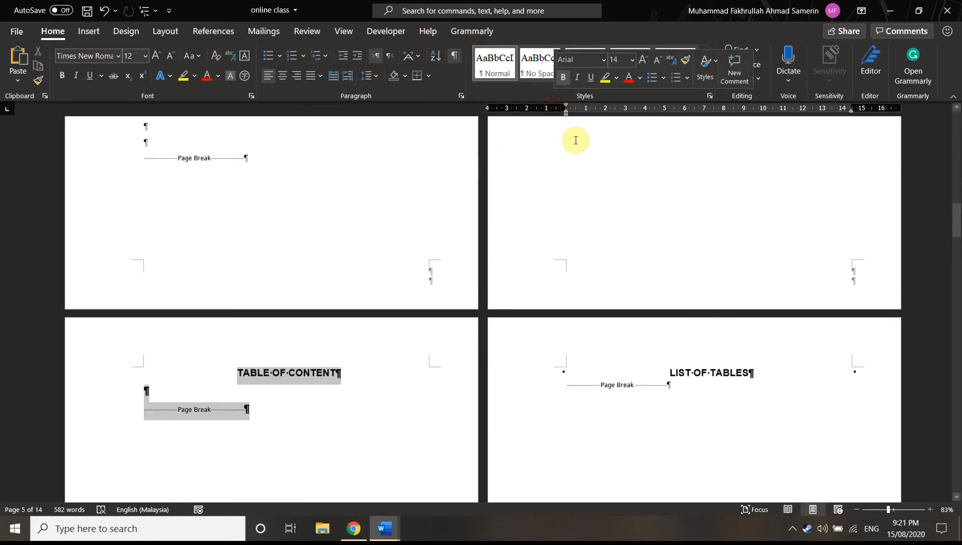
mouse_move(566, 107)
mouse_down()
mouse_move(582, 109)
mouse_move(566, 111)
mouse_up()
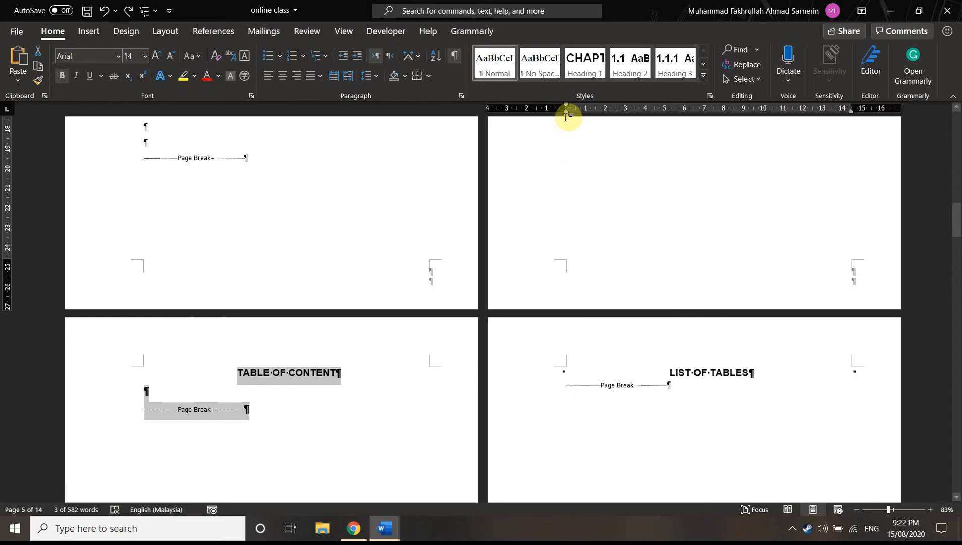
click(8, 111)
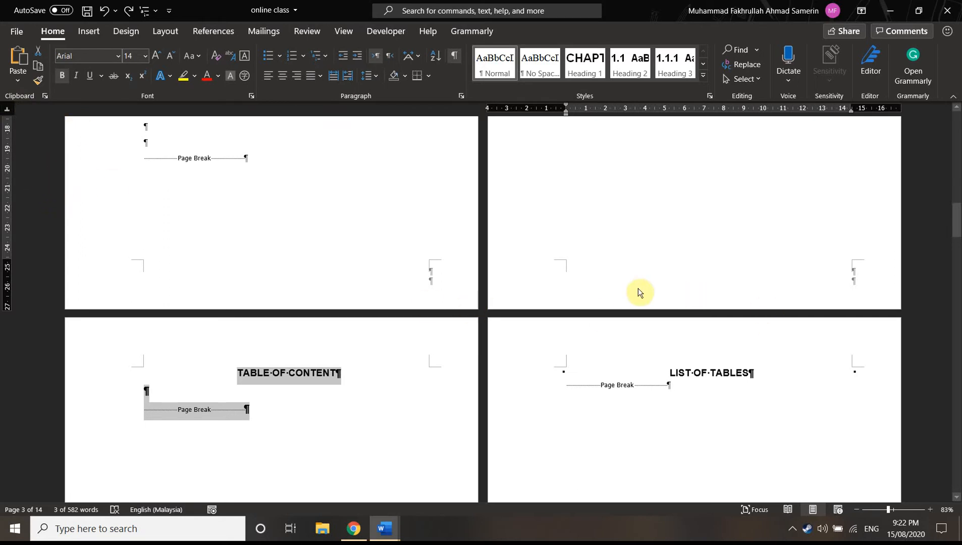
Examine the section break on the blank first page and the page break that ends the title page
scroll(637, 335, up, 2)
scroll(637, 335, up, 15)
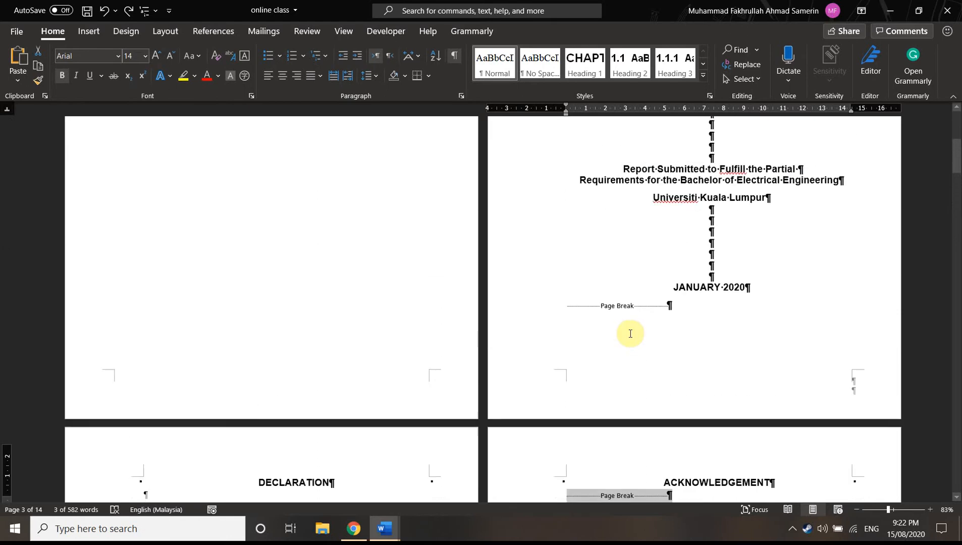
scroll(630, 334, up, 7)
scroll(625, 324, down, 5)
scroll(617, 326, down, 10)
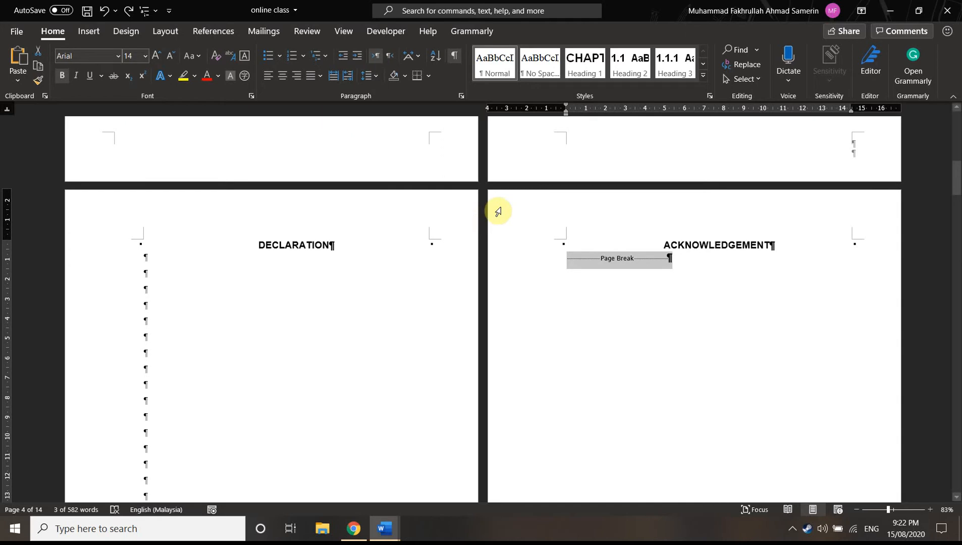
scroll(511, 217, up, 2)
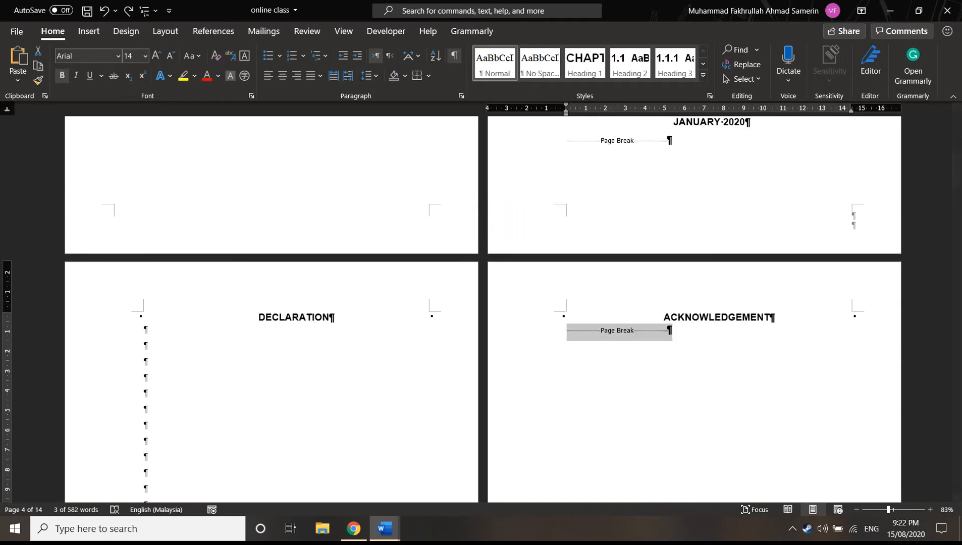
scroll(546, 268, up, 2)
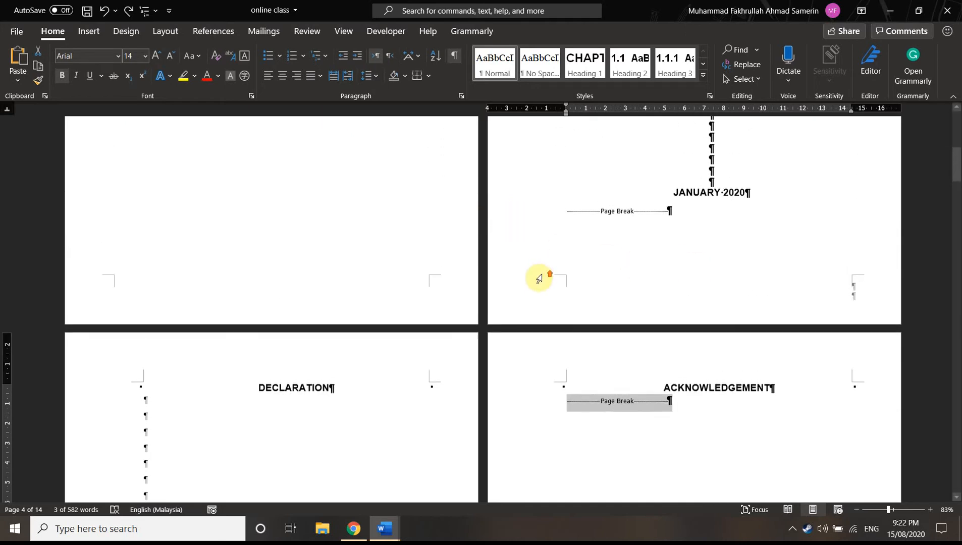
scroll(491, 284, up, 10)
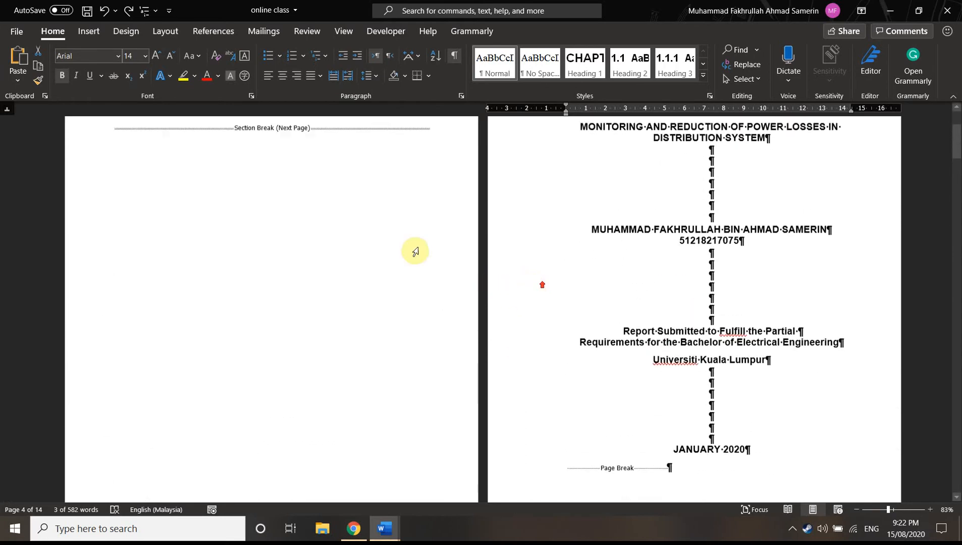
scroll(317, 201, up, 1)
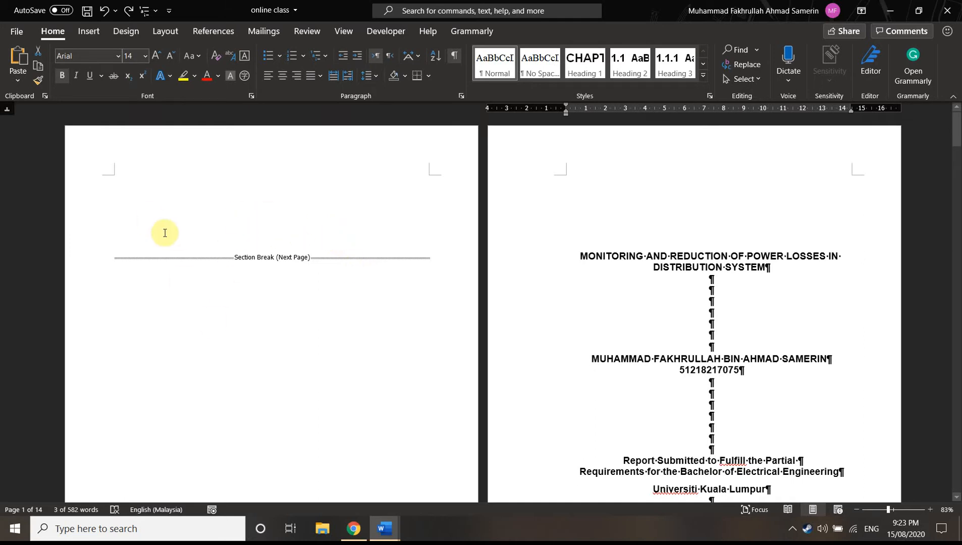
scroll(517, 236, down, 3)
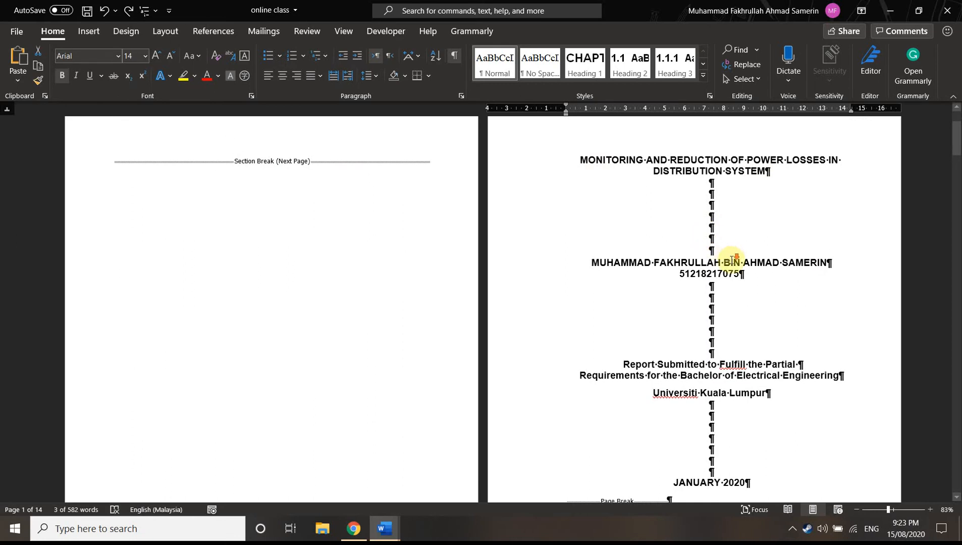
scroll(717, 202, down, 5)
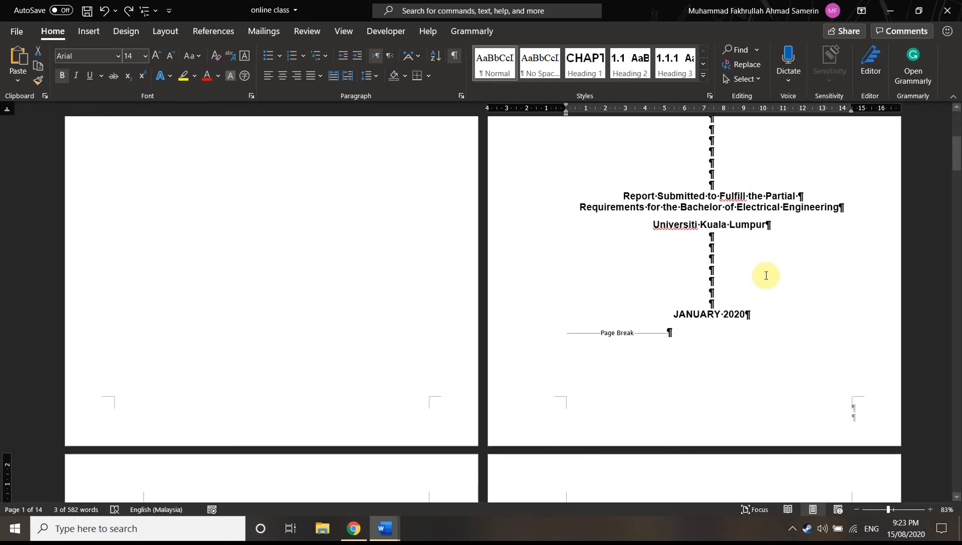
scroll(727, 273, up, 5)
scroll(766, 155, up, 1)
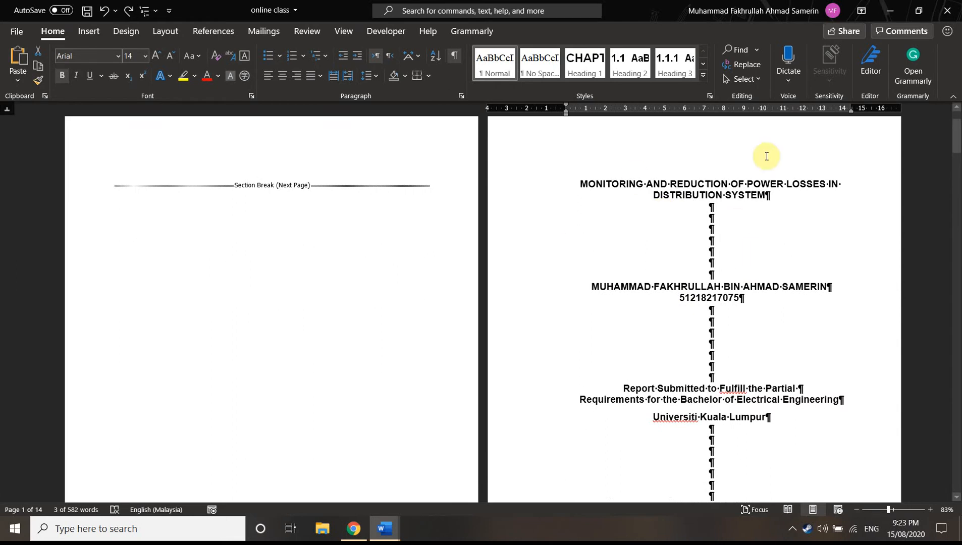
Examine the page breaks separating the declaration, acknowledgement, contents and list pages up to Chapter 1
scroll(762, 303, down, 6)
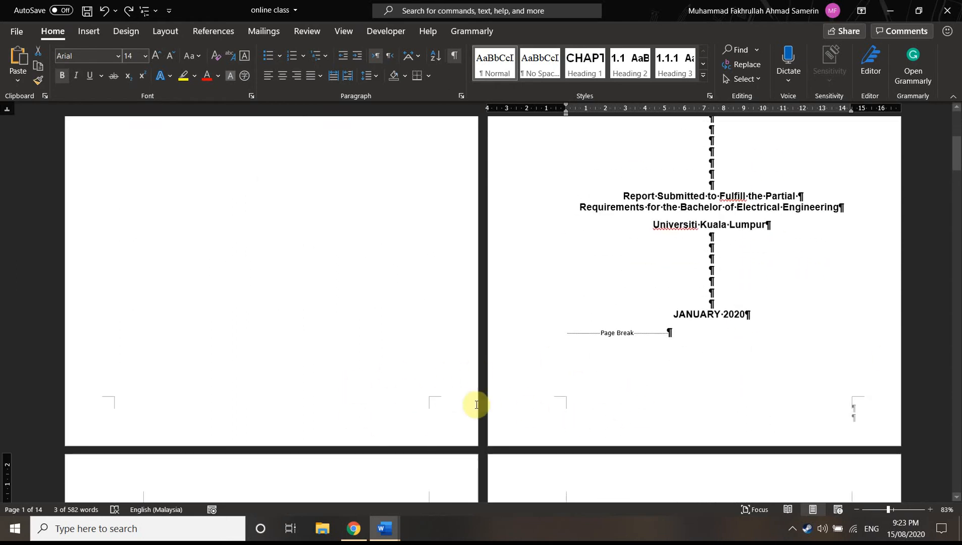
scroll(570, 348, down, 2)
scroll(415, 340, down, 3)
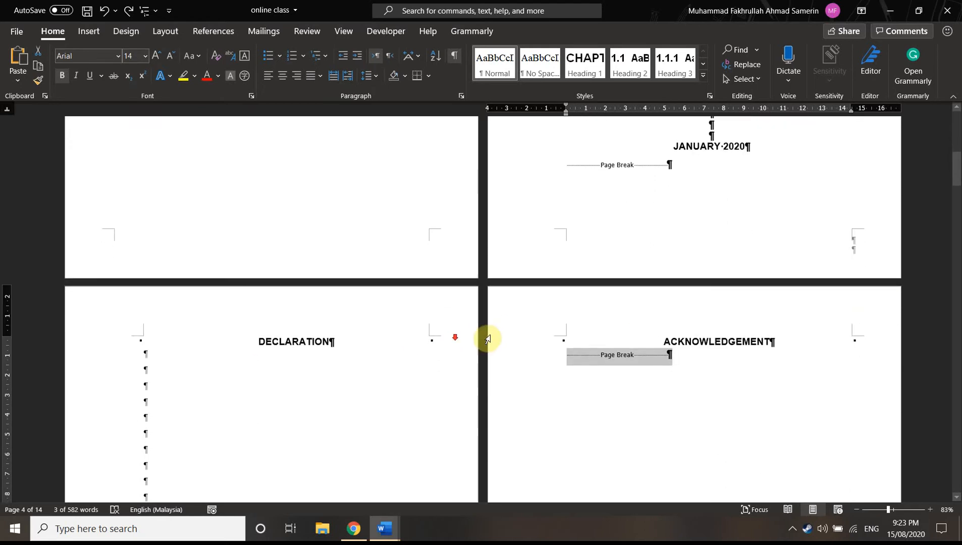
scroll(325, 303, down, 2)
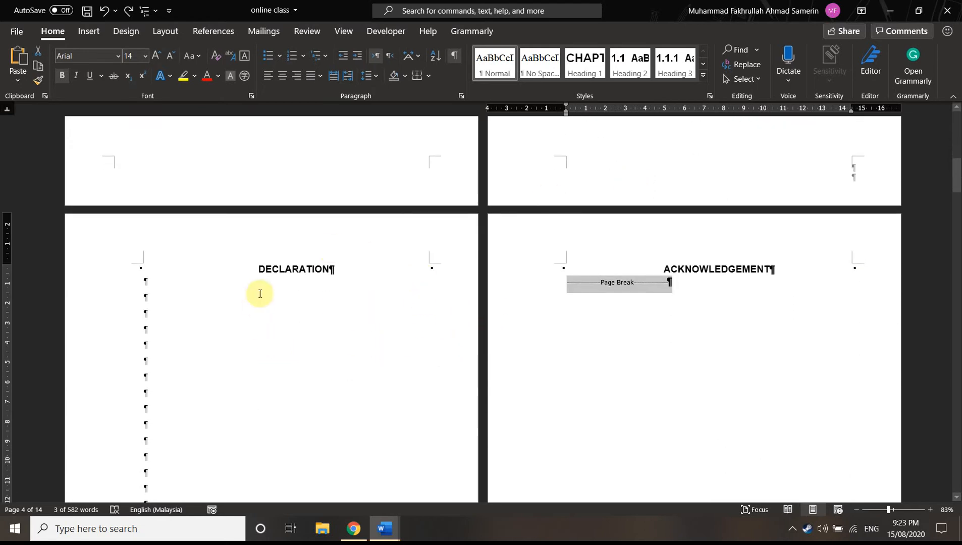
scroll(253, 371, down, 4)
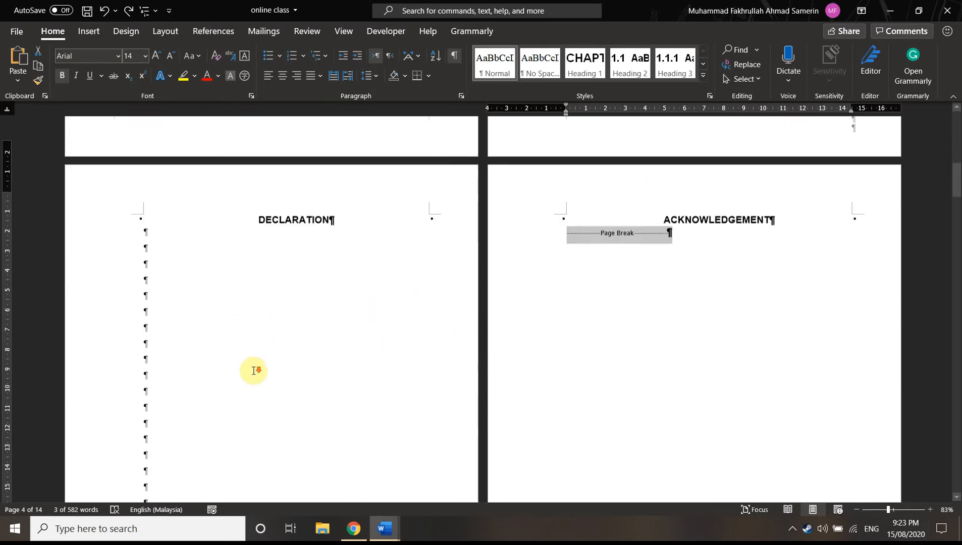
scroll(269, 357, up, 1)
scroll(268, 357, up, 3)
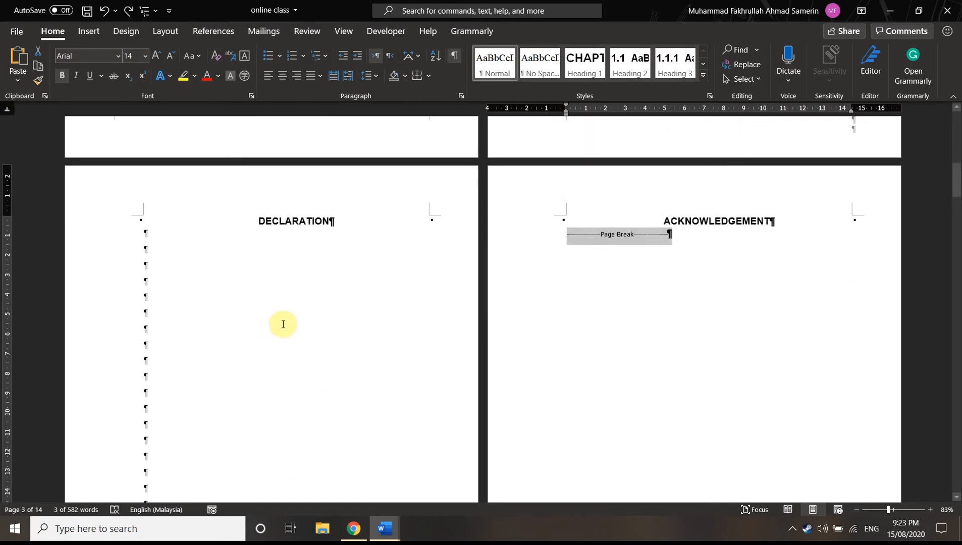
scroll(637, 229, down, 3)
scroll(270, 359, down, 15)
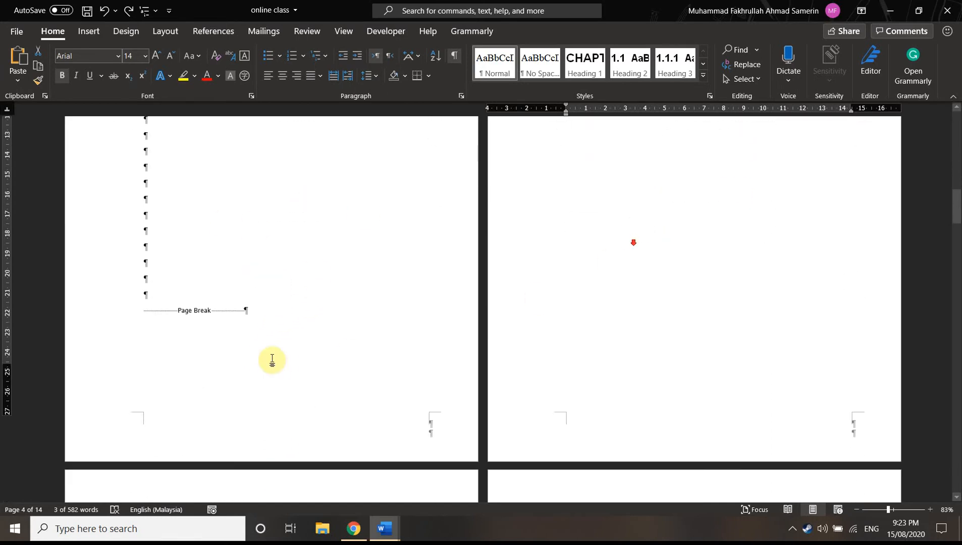
scroll(357, 335, down, 10)
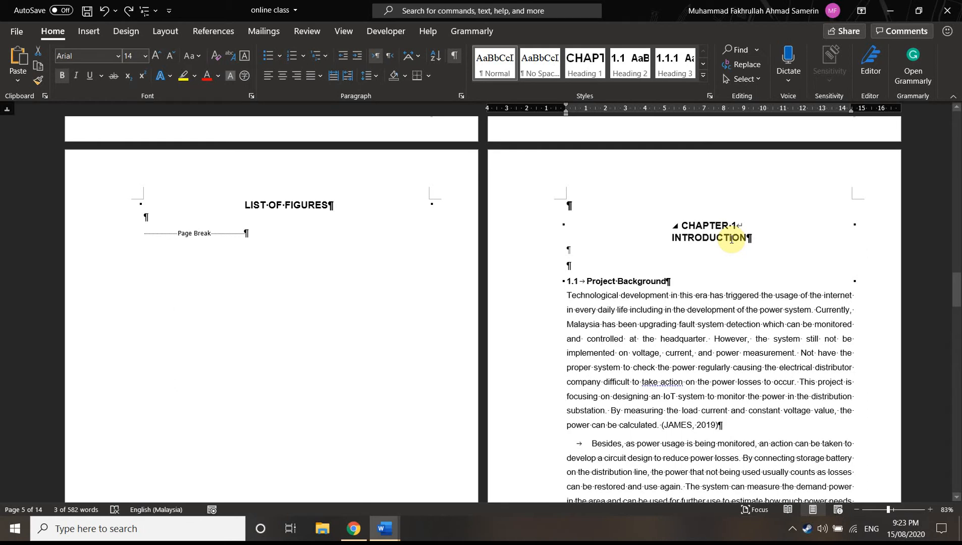
Return to the end of the title page and bring up the commands for inserting a page break
scroll(731, 239, up, 15)
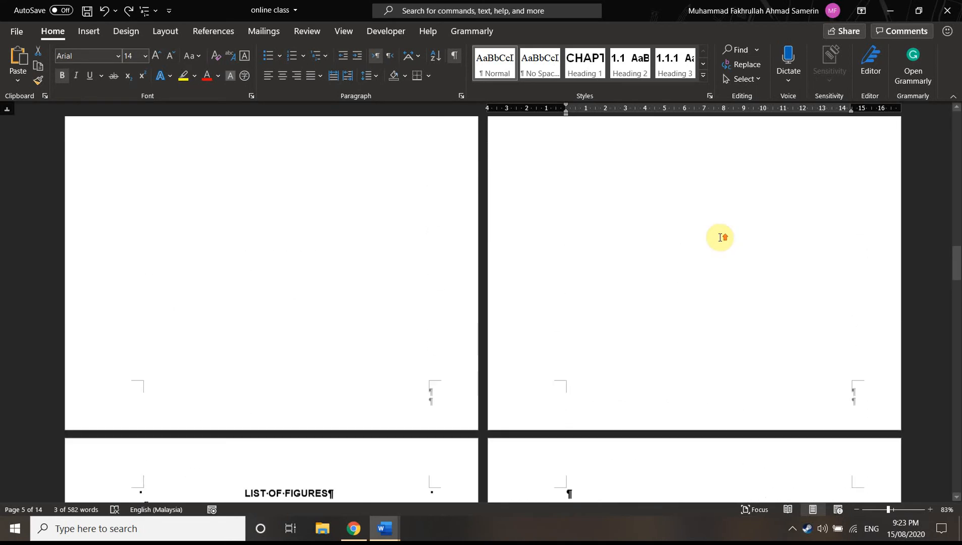
scroll(712, 235, up, 5)
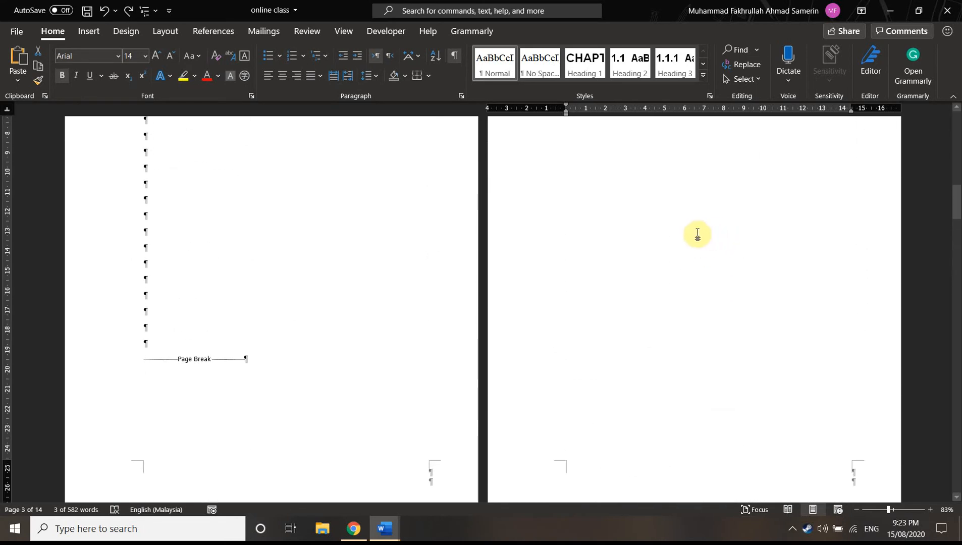
scroll(695, 232, up, 5)
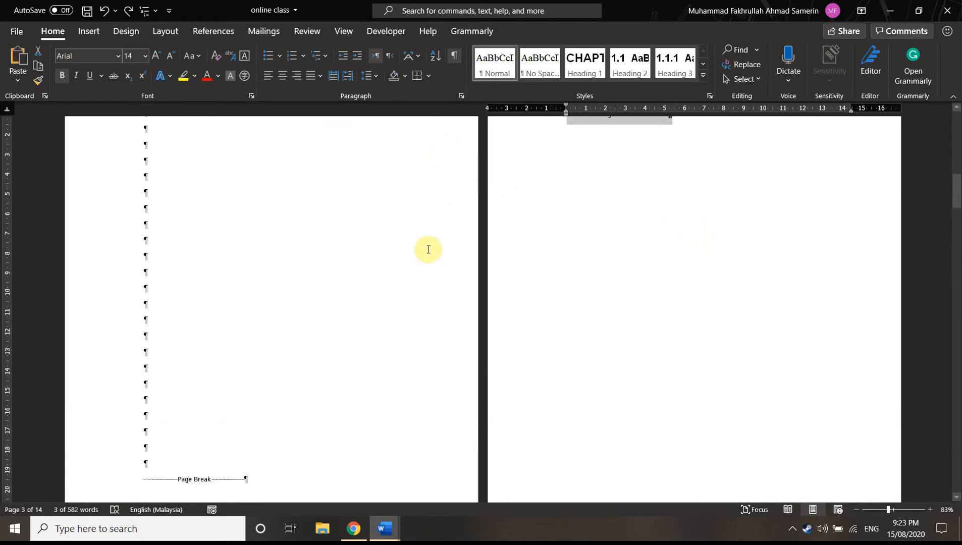
scroll(573, 223, up, 5)
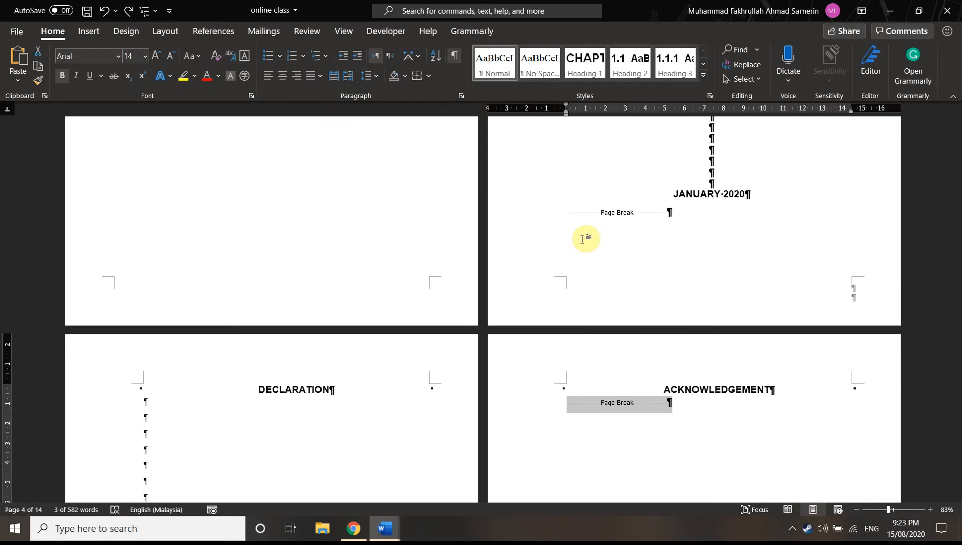
click(88, 32)
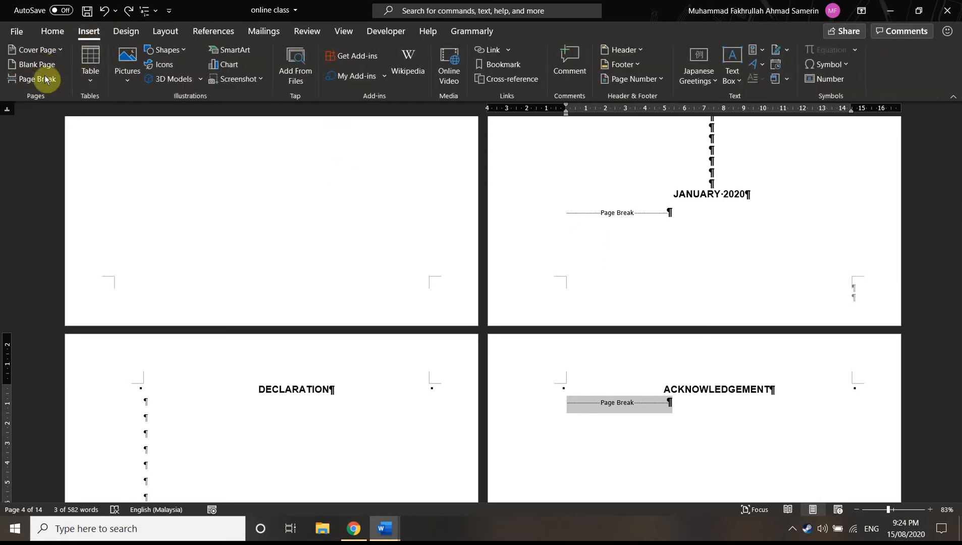
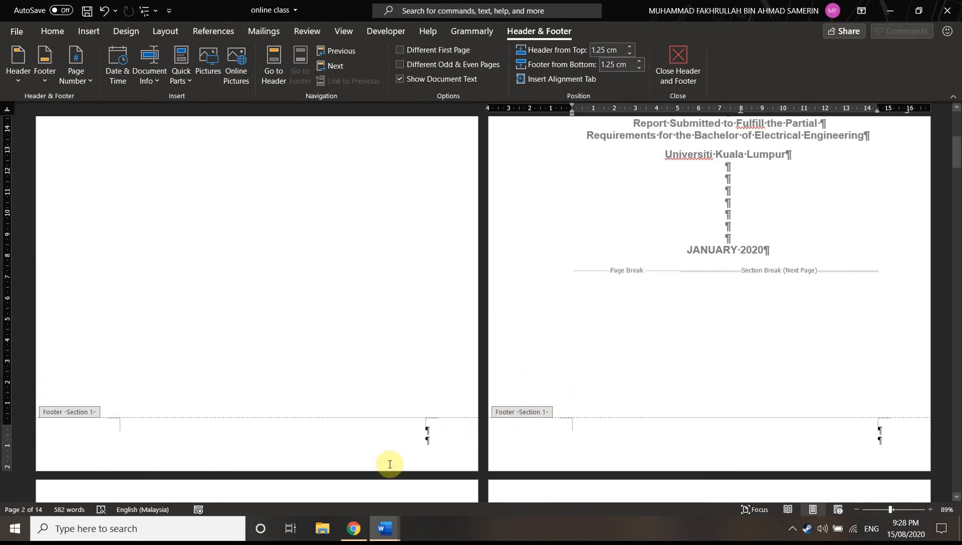
Examine the header and footer section labels from the title page through the front-matter pages to Chapter 1
scroll(353, 364, down, 4)
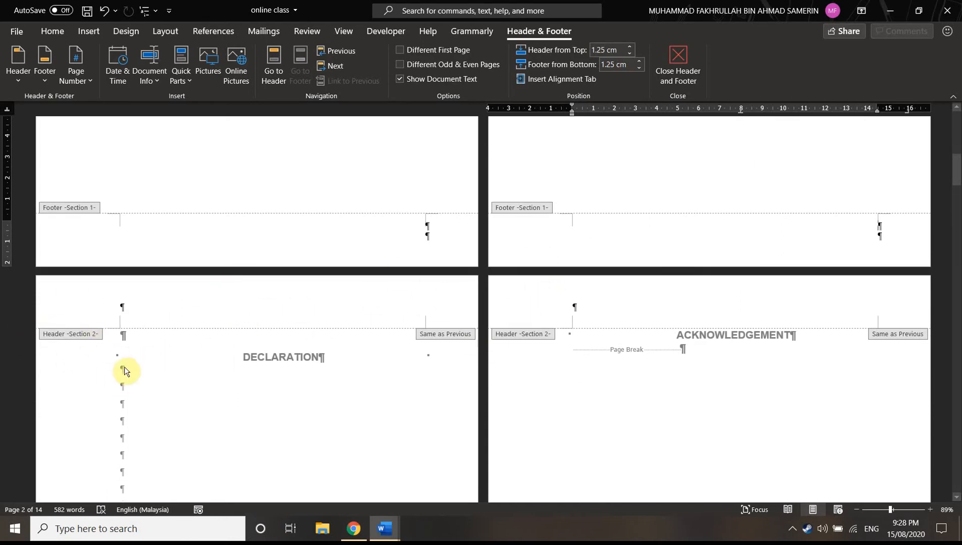
scroll(151, 367, down, 2)
scroll(108, 351, down, 2)
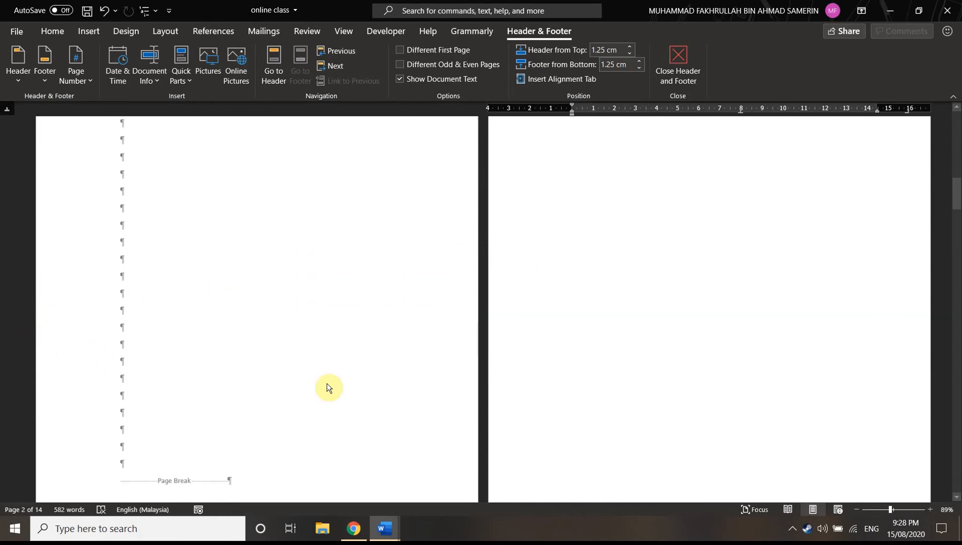
scroll(261, 183, up, 1)
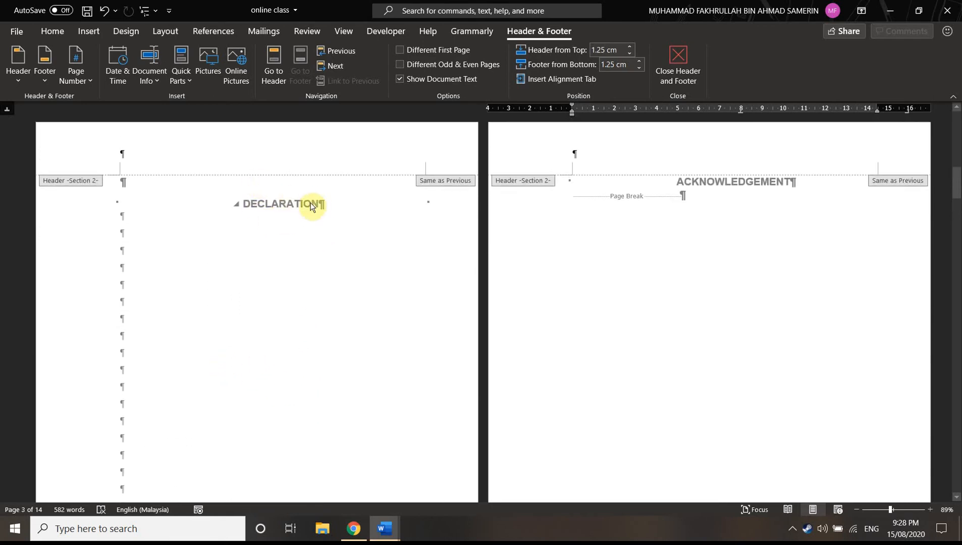
scroll(262, 330, down, 2)
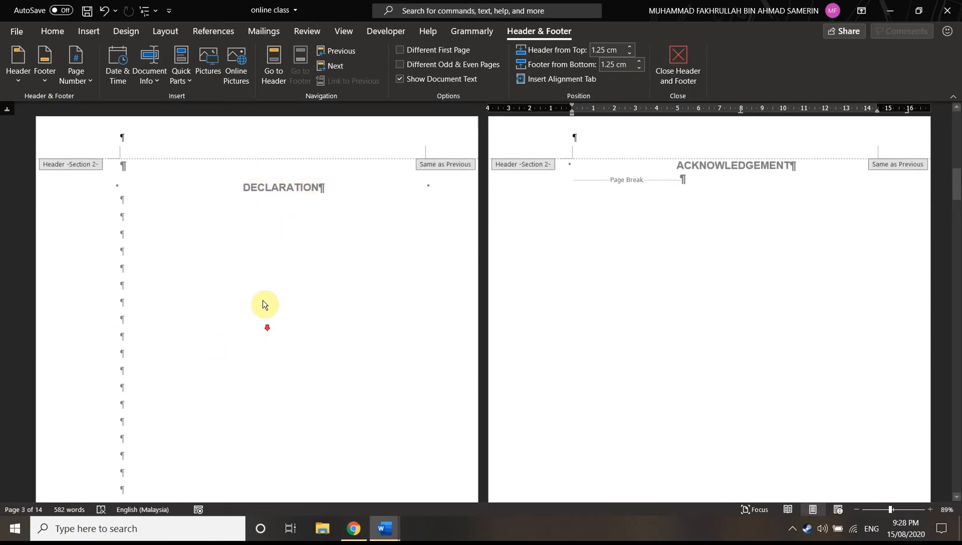
scroll(718, 226, down, 10)
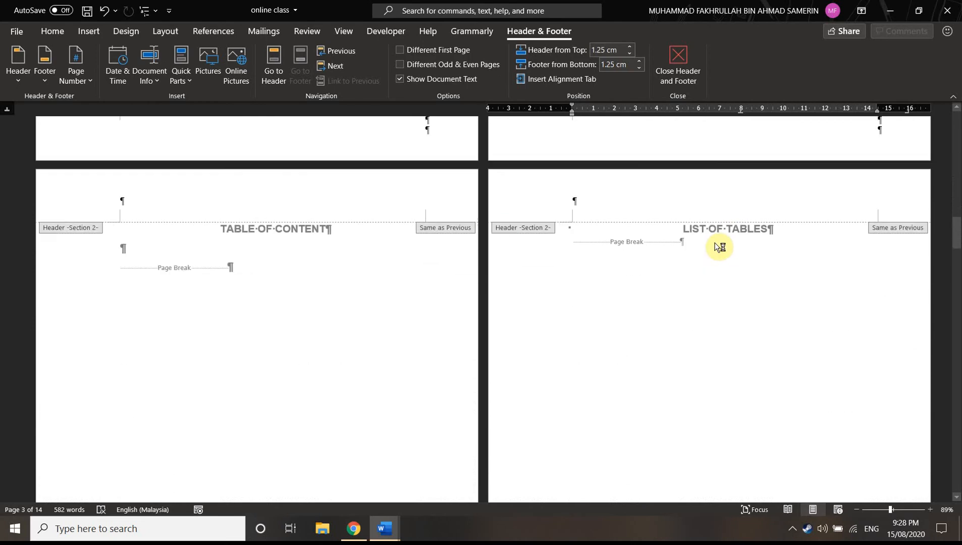
scroll(711, 245, down, 5)
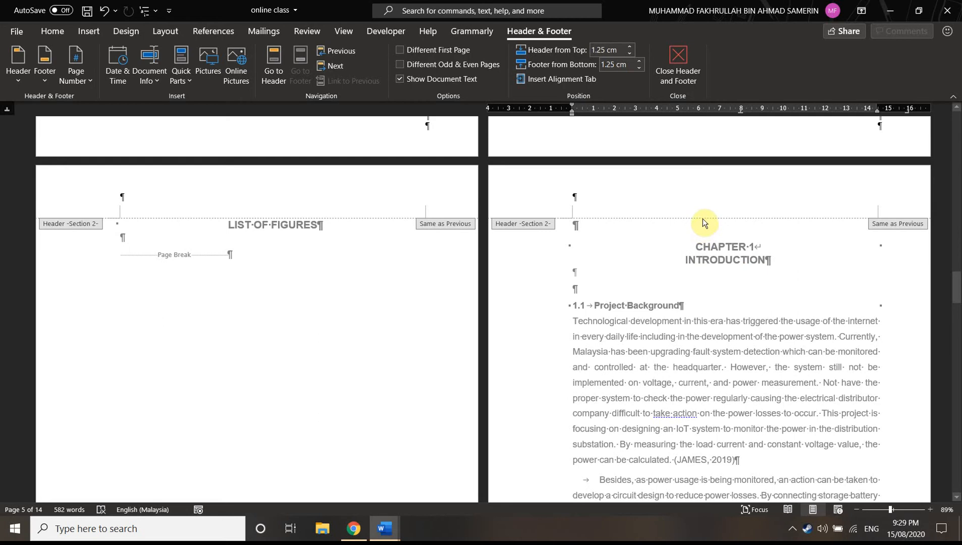
Leave header and footer editing and remove the empty paragraph above the CHAPTER 1 heading
double_click(291, 251)
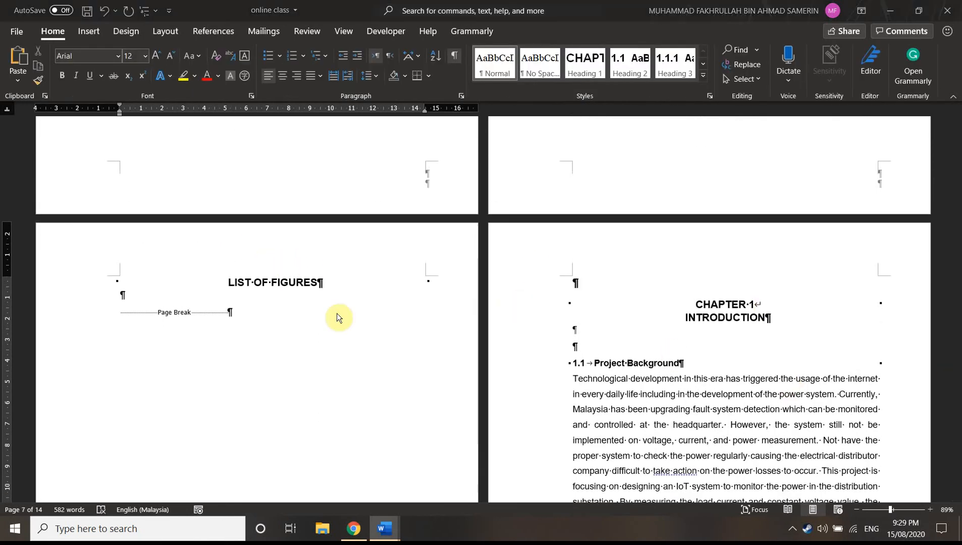
scroll(229, 382, up, 3)
scroll(256, 401, down, 3)
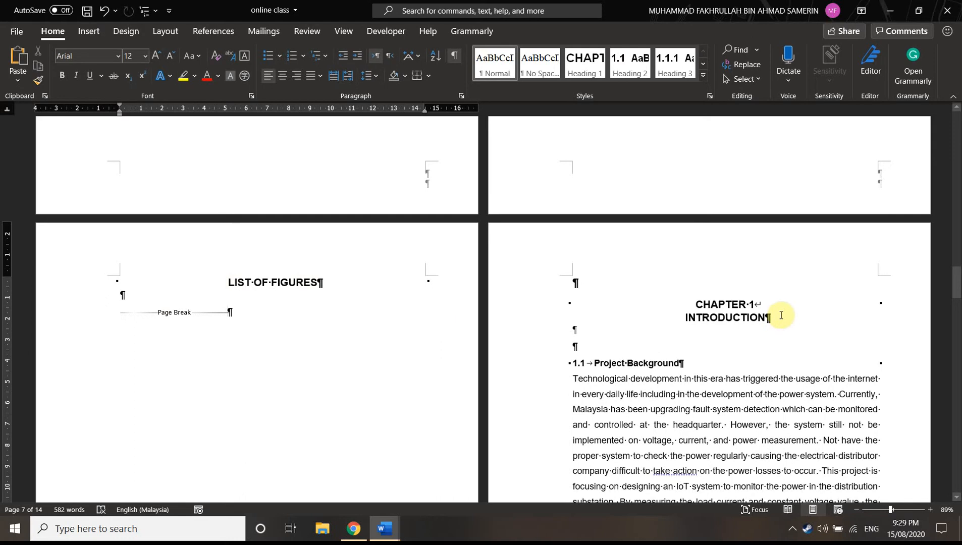
click(615, 281)
key(ctrl+z)
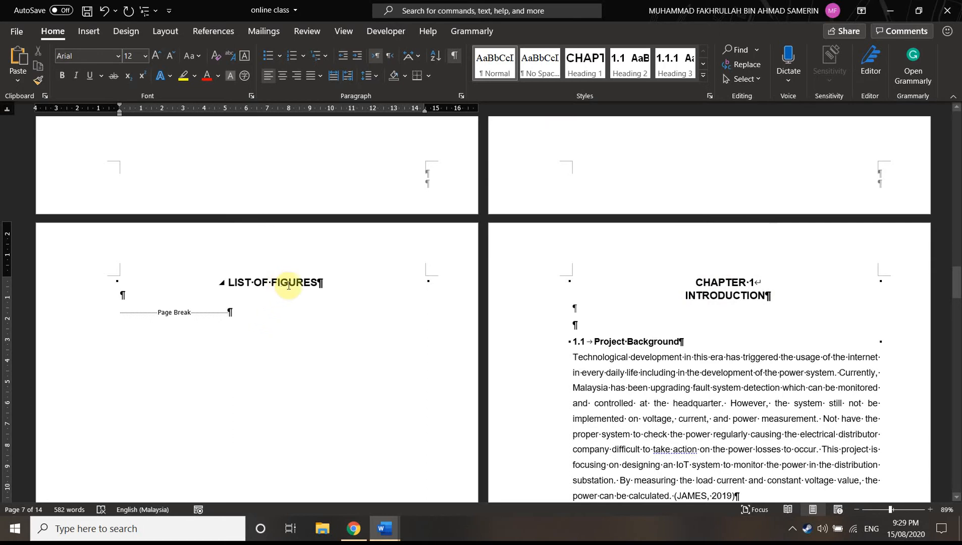
Insert a Next Page section break after the page break on the LIST OF FIGURES page
click(162, 29)
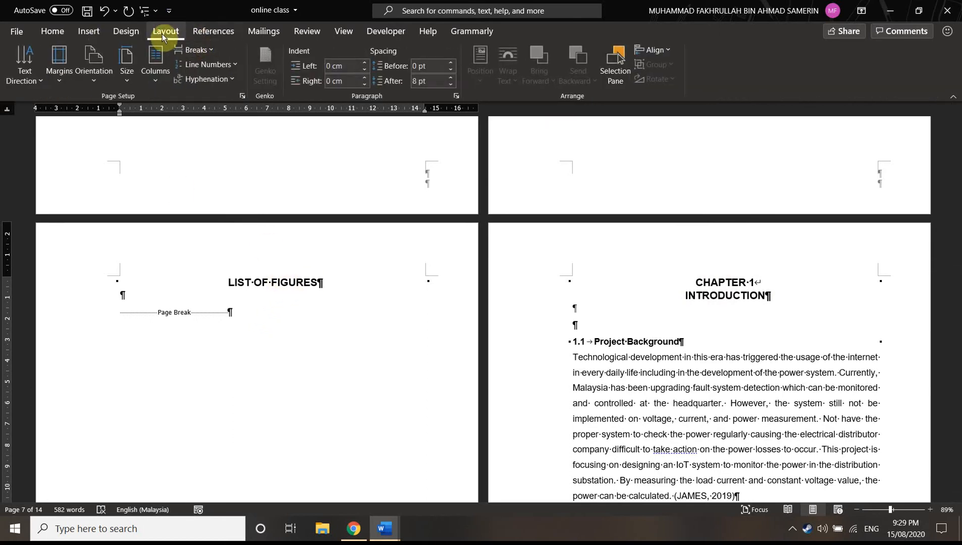
click(207, 50)
click(249, 247)
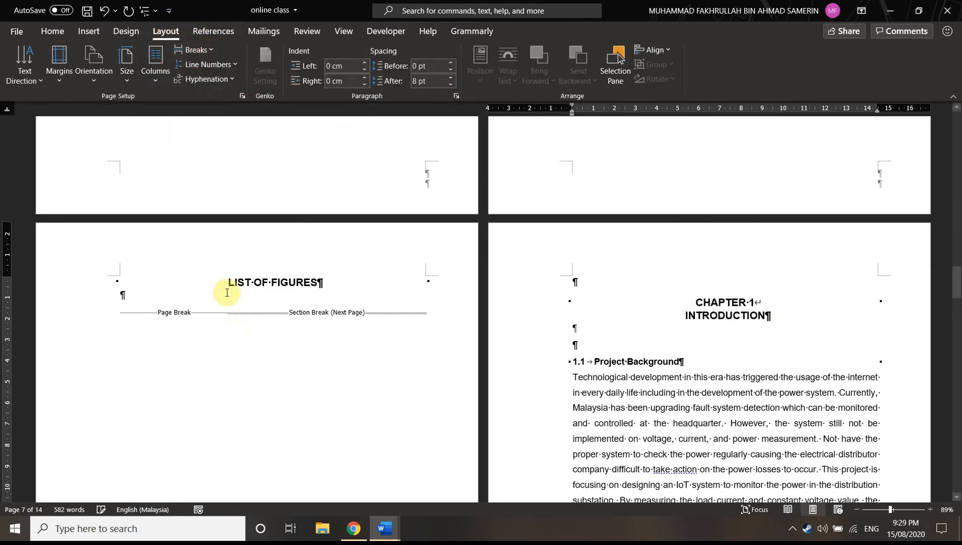
Open the LIST OF FIGURES page header for editing and examine the section labels from Chapter 1 back to the title page
scroll(195, 210, down, 1)
double_click(197, 197)
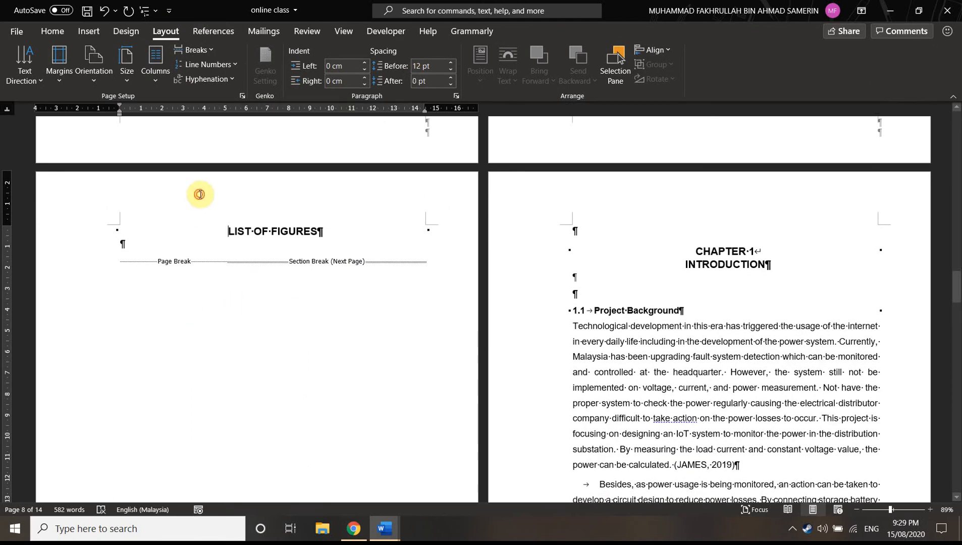
scroll(358, 241, up, 2)
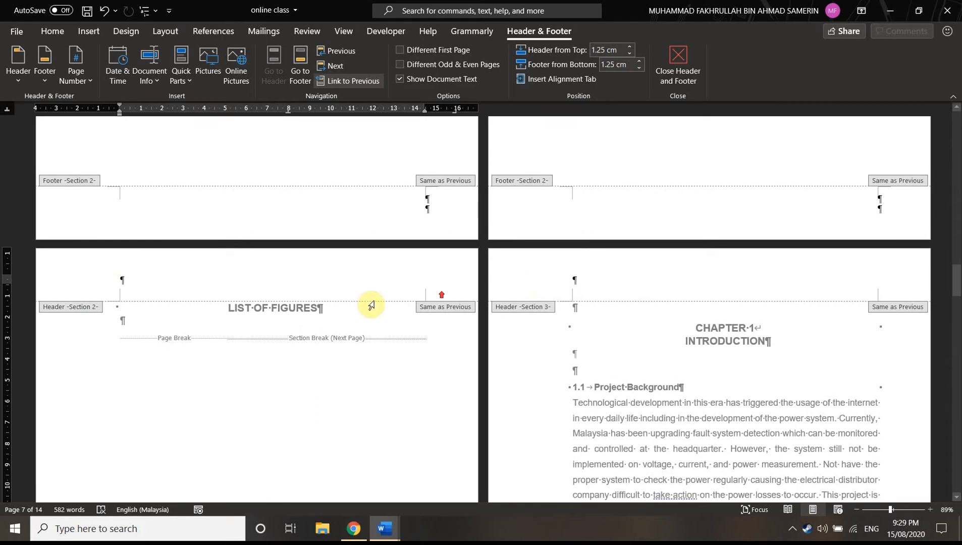
scroll(151, 277, up, 2)
scroll(291, 363, down, 2)
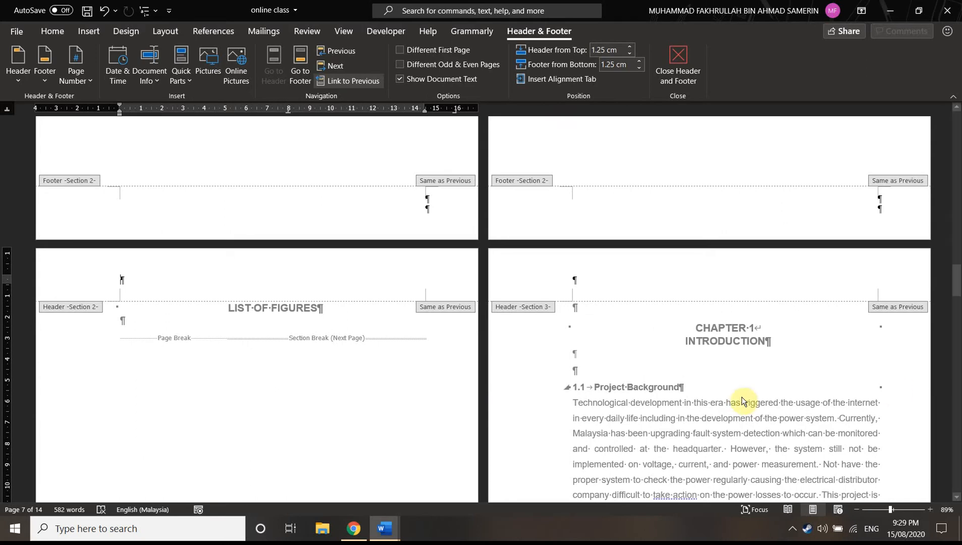
scroll(570, 440, up, 3)
scroll(569, 437, down, 3)
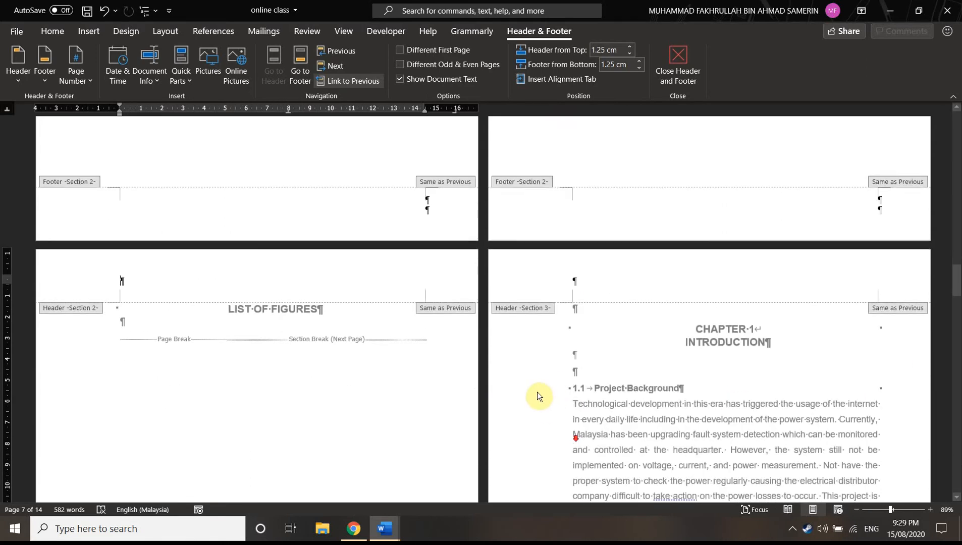
scroll(539, 387, up, 7)
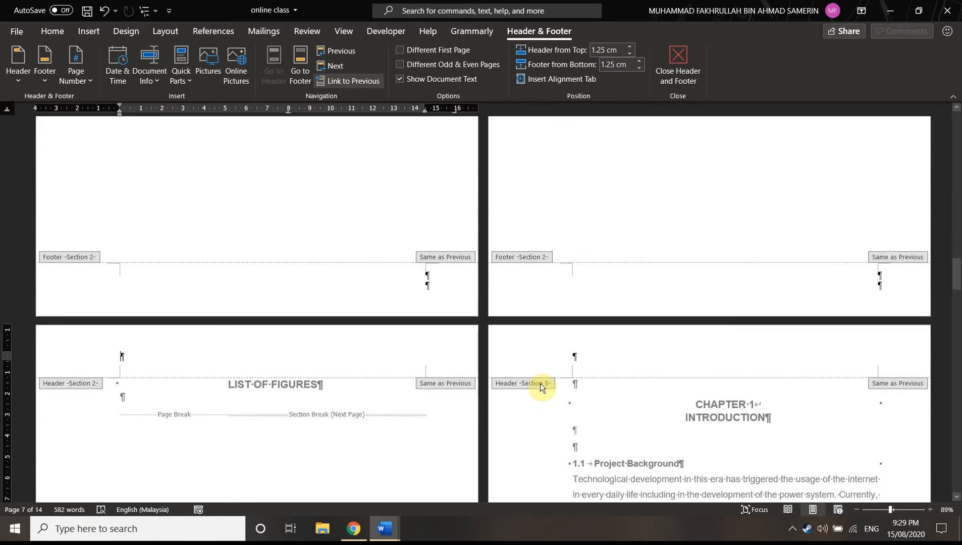
scroll(541, 380, up, 17)
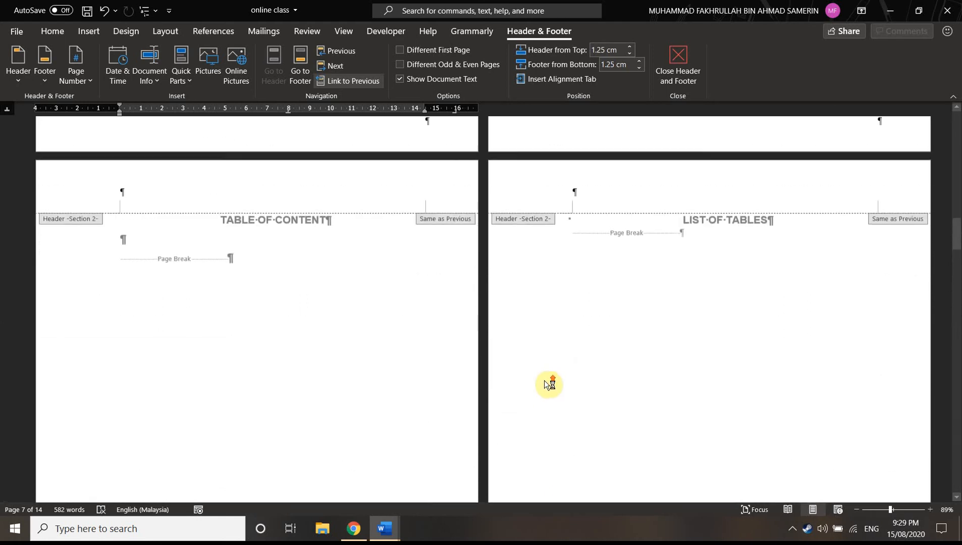
scroll(545, 384, up, 20)
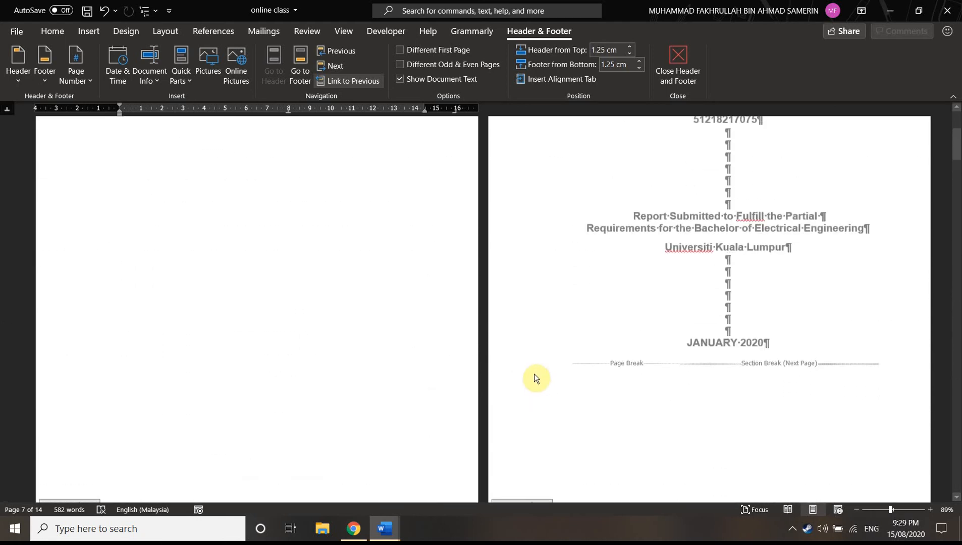
Place the cursor in the Section 2 footer of the DECLARATION page
scroll(542, 386, down, 8)
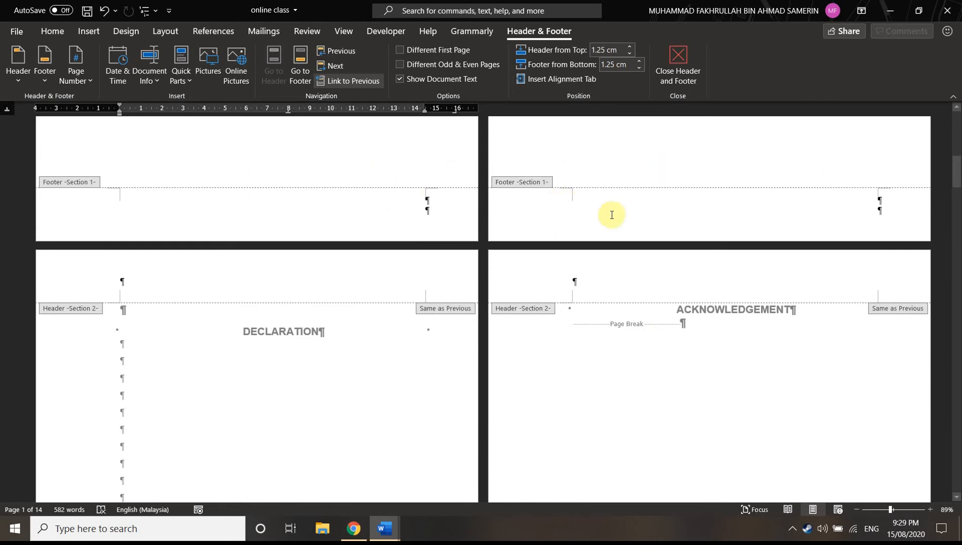
scroll(502, 227, down, 12)
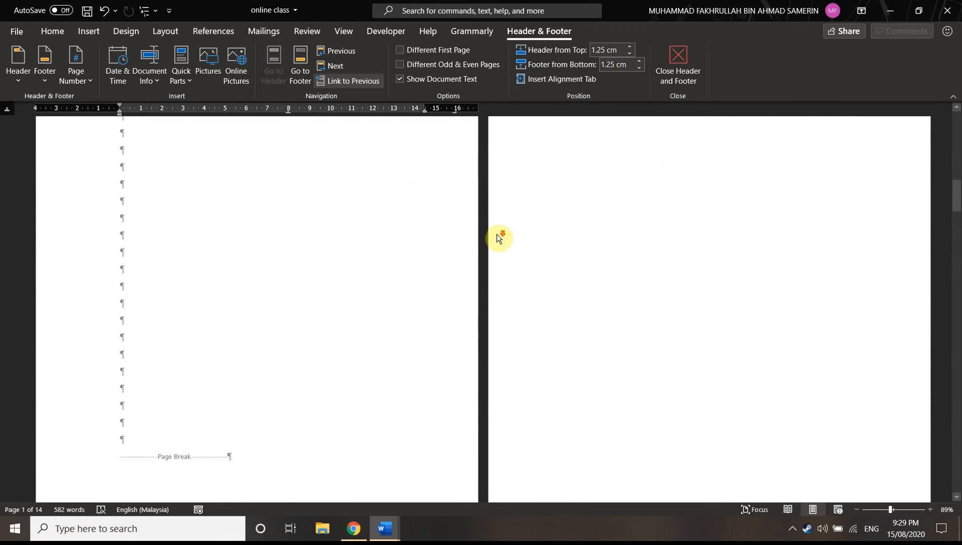
click(404, 358)
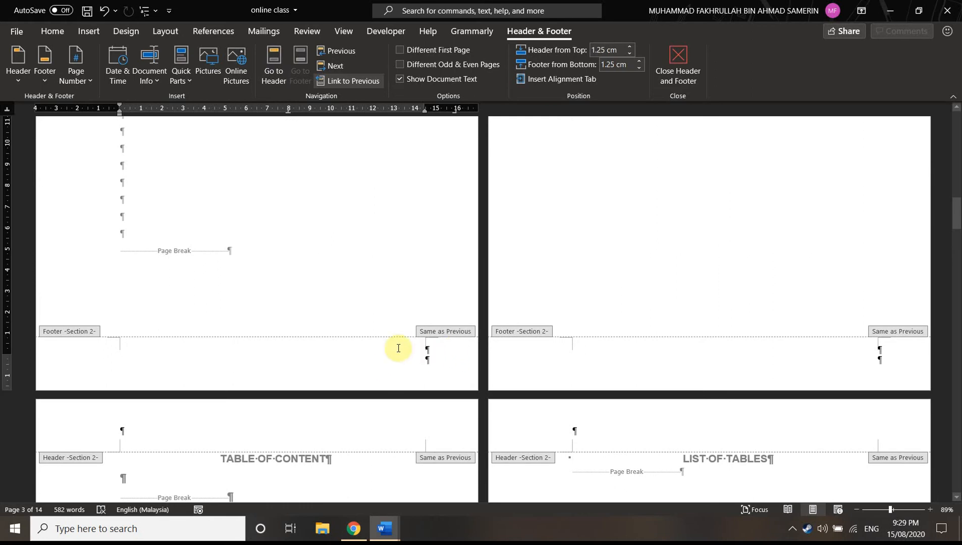
click(83, 80)
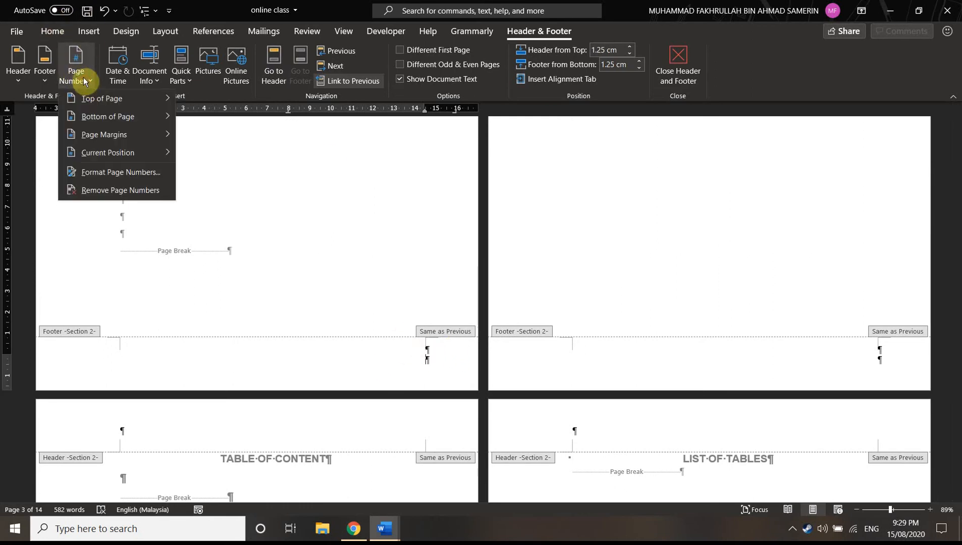
click(126, 173)
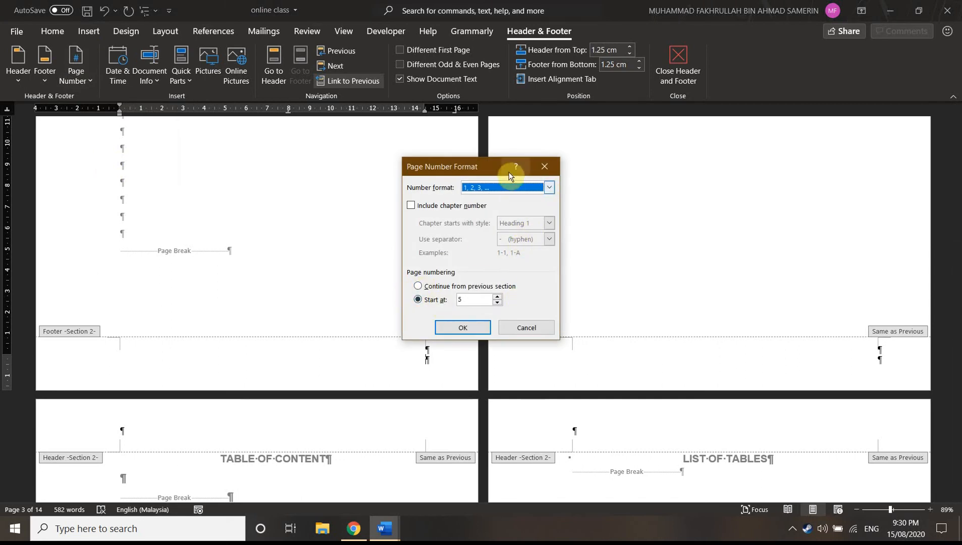
click(517, 189)
click(526, 328)
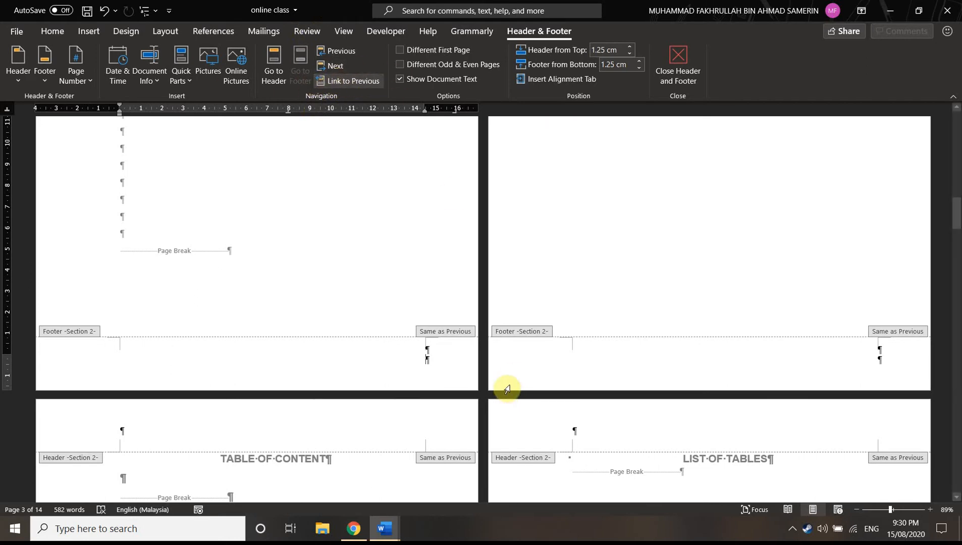
Compare the Section 1 and Section 2 footers, and unlink the Section 2 footer from the previous section
scroll(487, 369, up, 2)
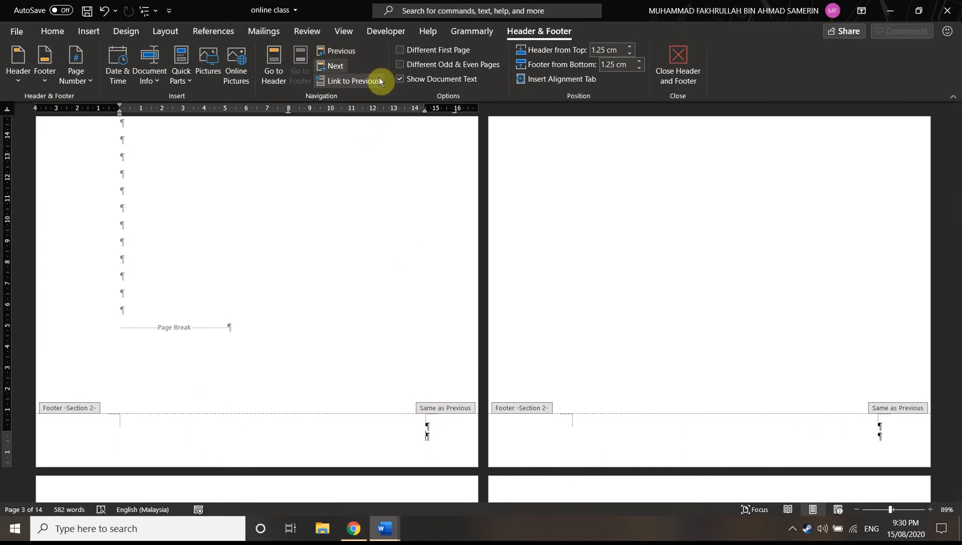
scroll(499, 283, up, 9)
scroll(480, 298, up, 5)
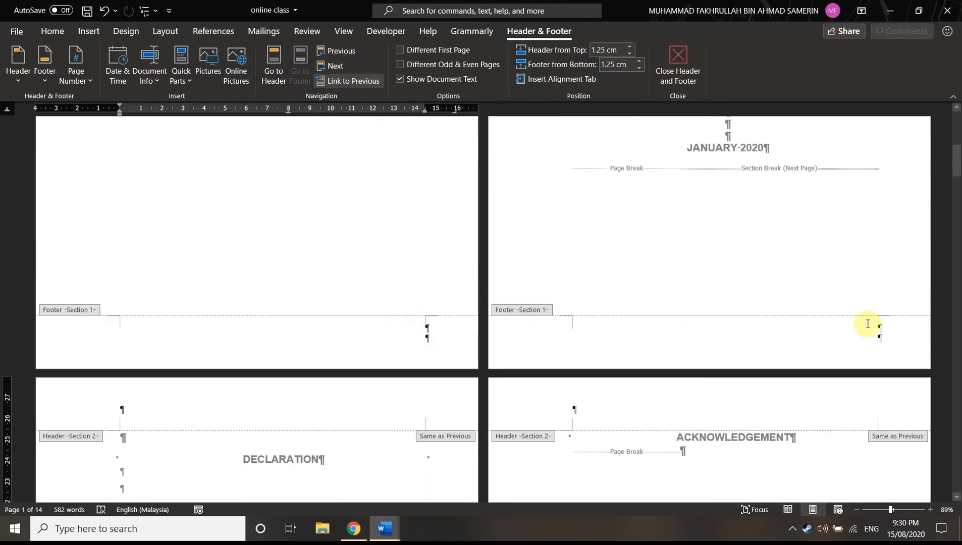
scroll(813, 356, down, 14)
scroll(364, 460, down, 3)
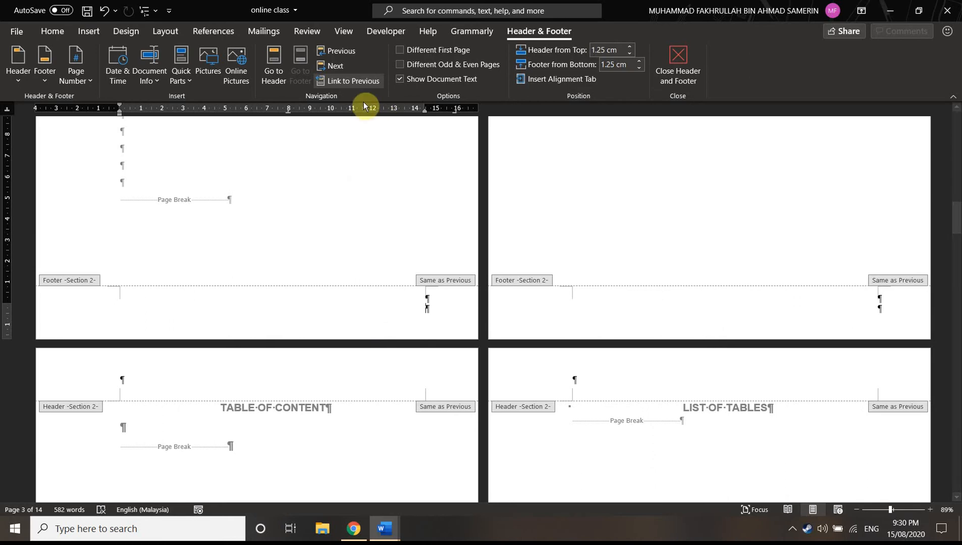
click(333, 82)
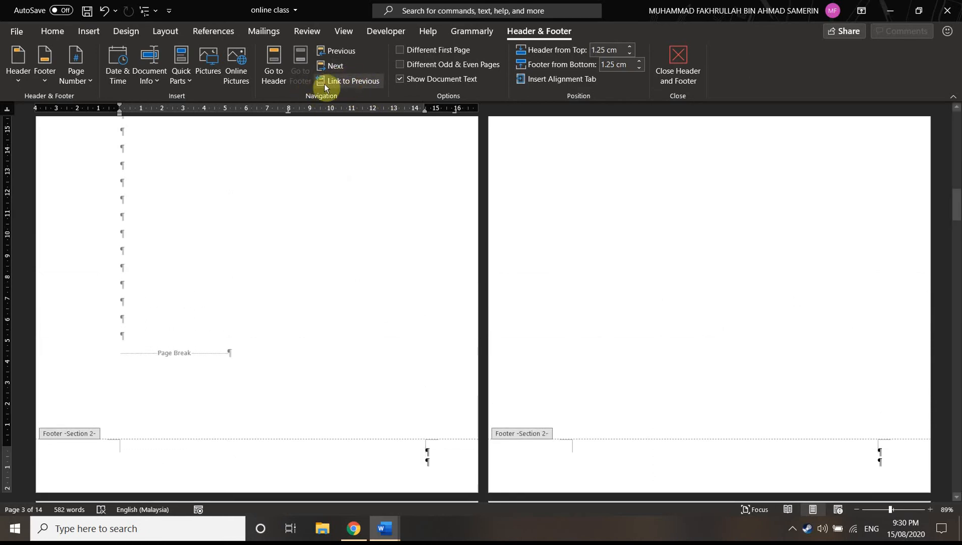
Format the Section 2 page numbers as lowercase Roman numerals (i, ii, iii, ...) starting at i
scroll(352, 371, down, 3)
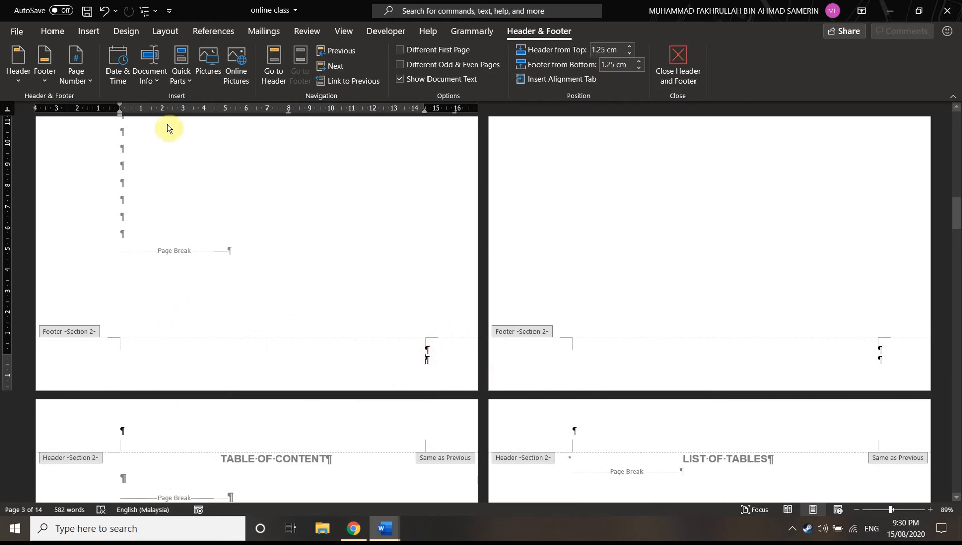
click(75, 70)
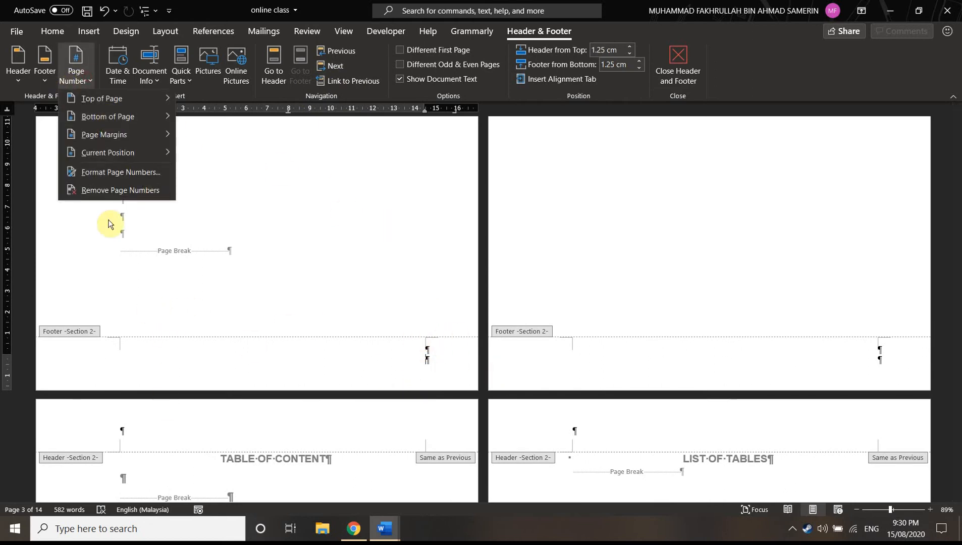
click(121, 172)
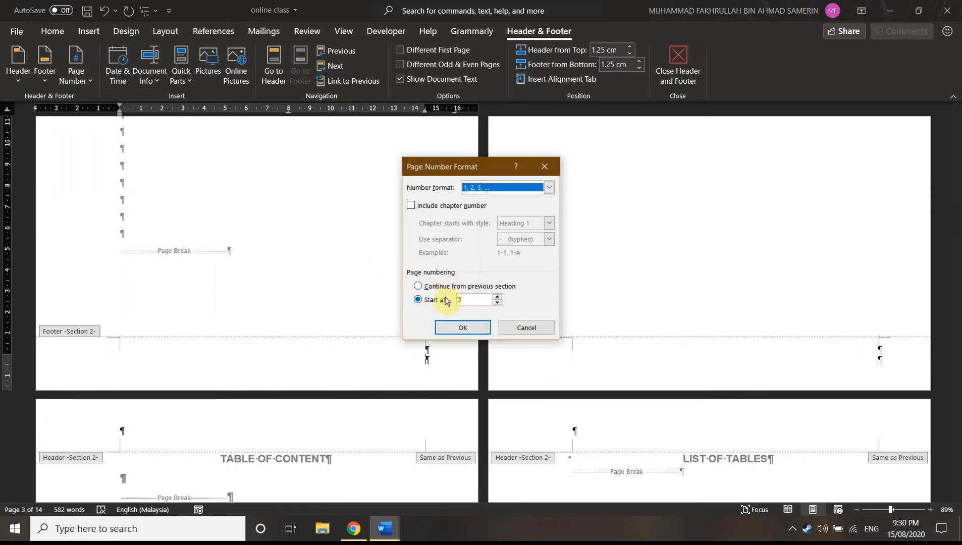
click(499, 194)
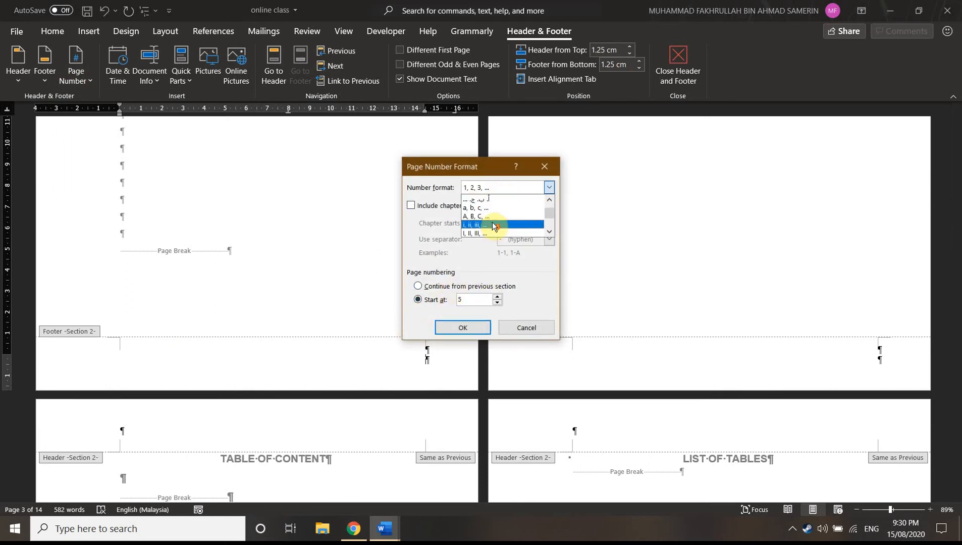
click(480, 225)
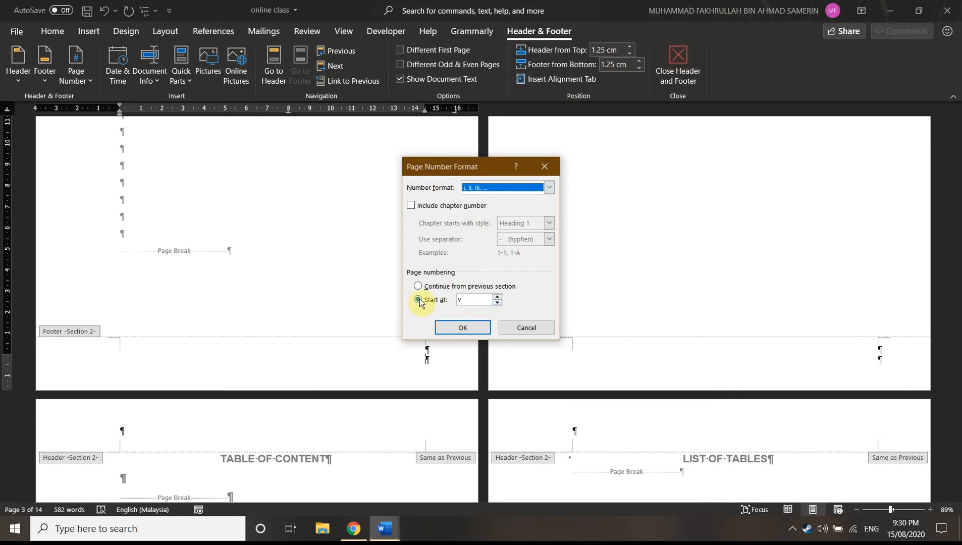
click(497, 302)
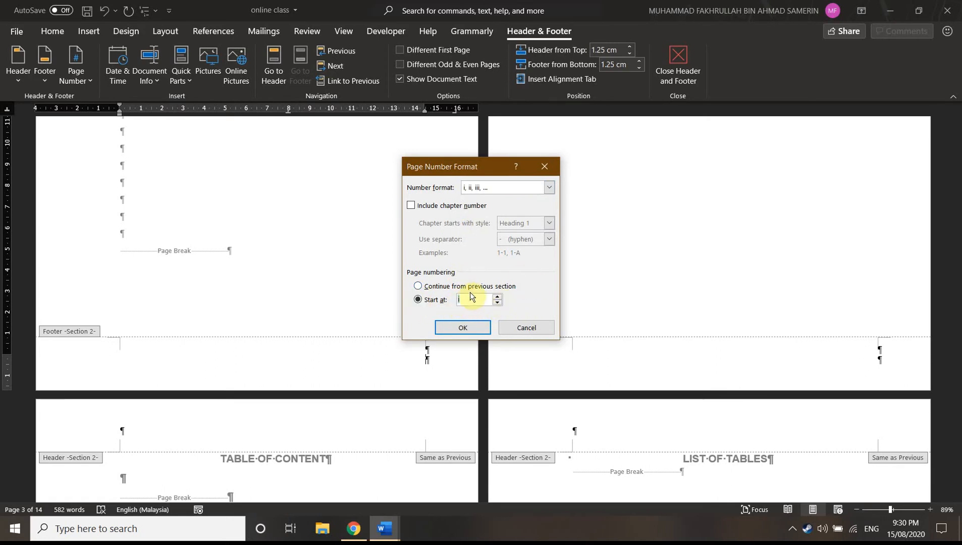
click(462, 327)
scroll(412, 345, up, 2)
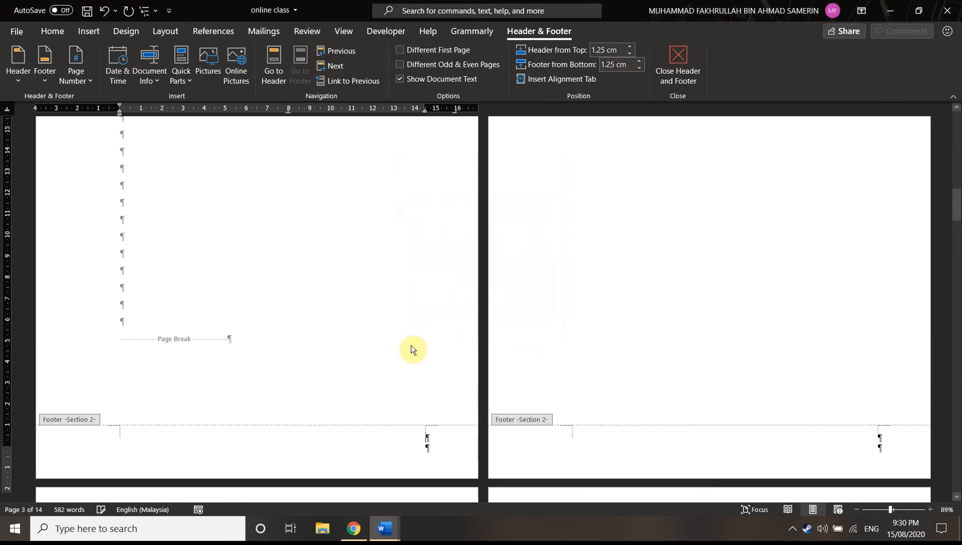
Insert a centred Plain Number 2 page number at the bottom of the Section 2 pages
click(93, 78)
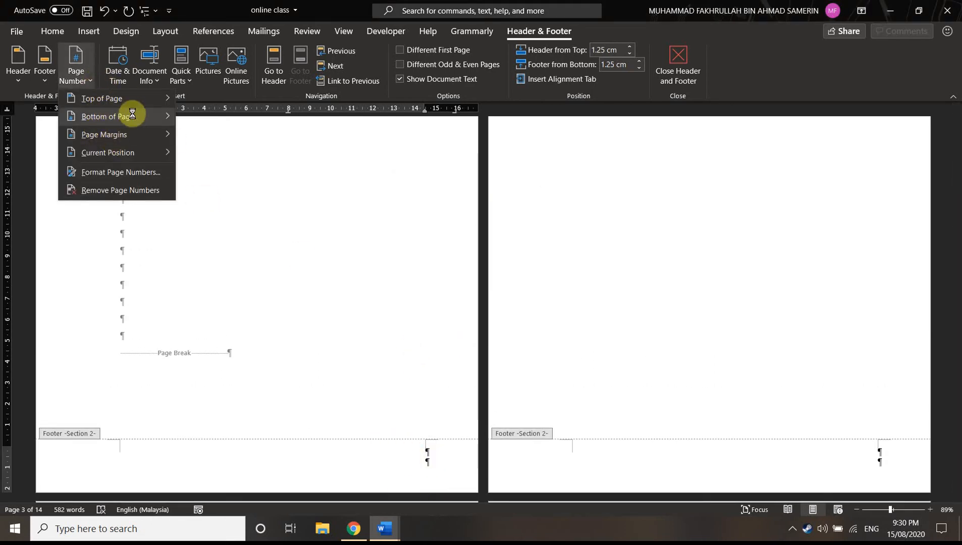
mouse_move(133, 109)
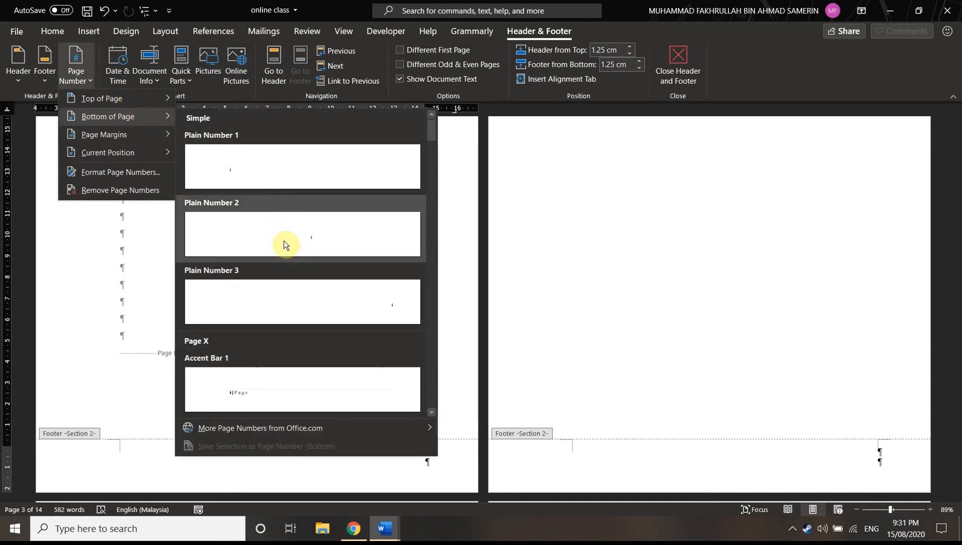
click(284, 241)
Check the page numbers through the Section 2 footers, and select the page number in the Section 3 footer of the Chapter 1 page
scroll(318, 405, down, 3)
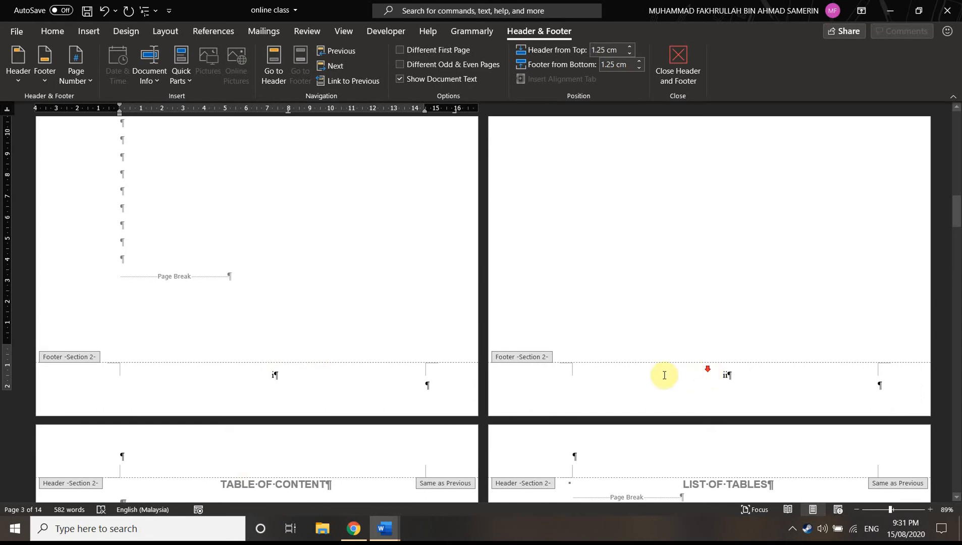
scroll(471, 451, down, 15)
scroll(314, 465, down, 15)
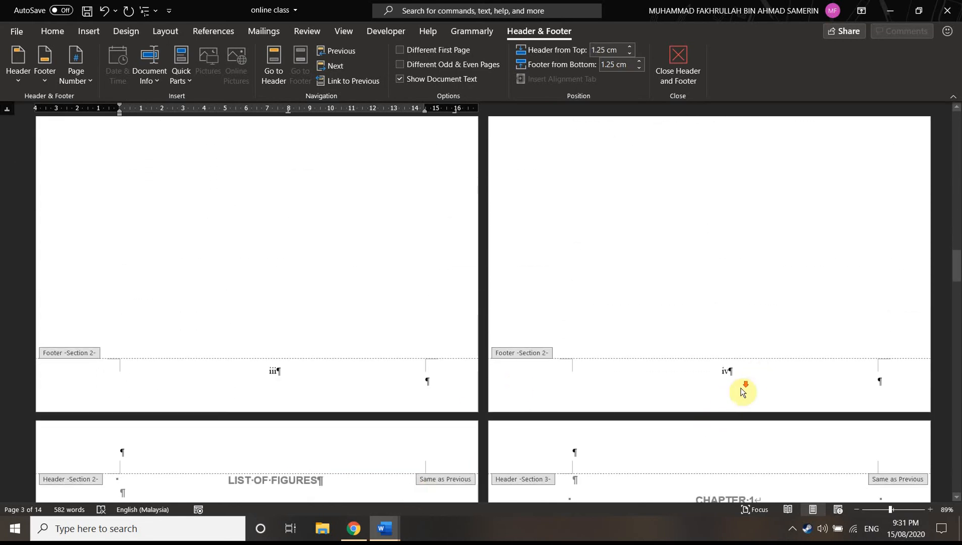
scroll(422, 404, down, 11)
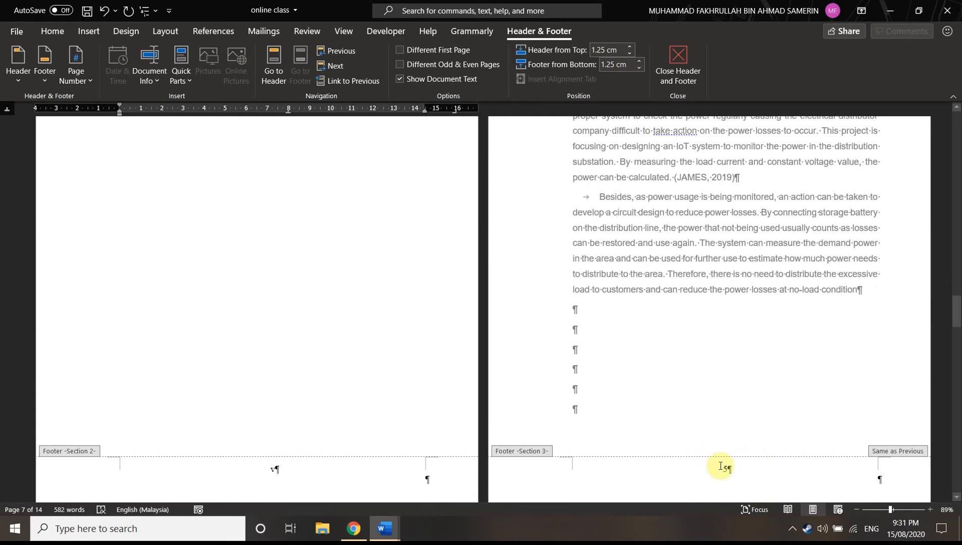
scroll(747, 469, down, 2)
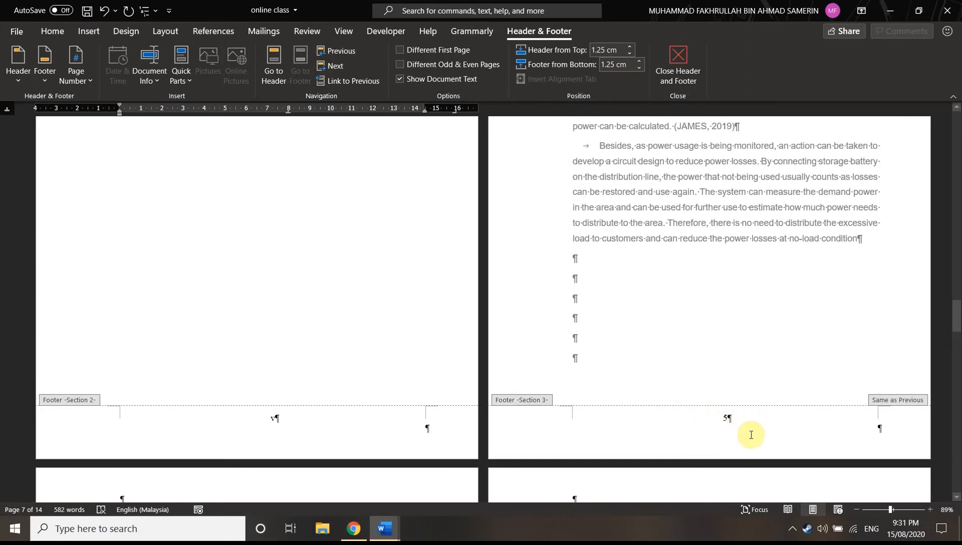
click(727, 426)
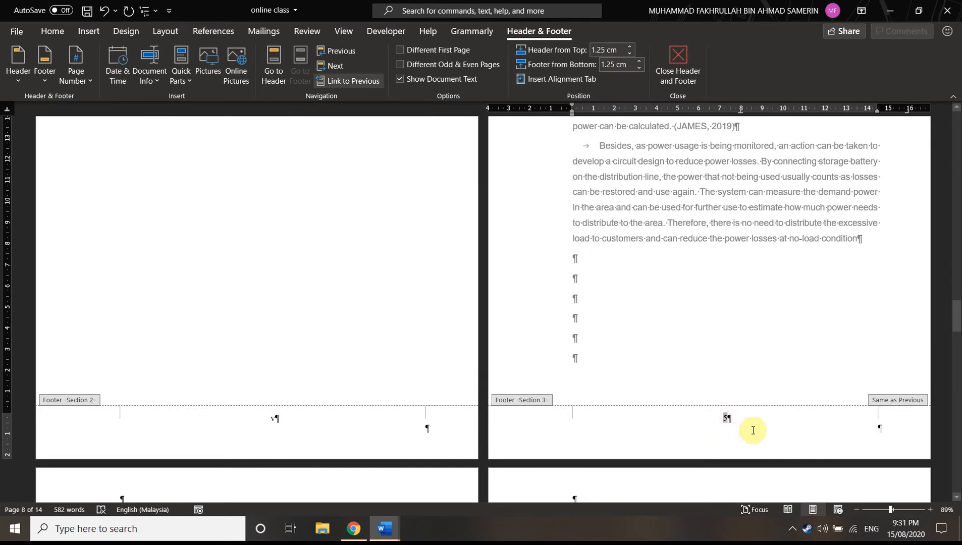
click(72, 79)
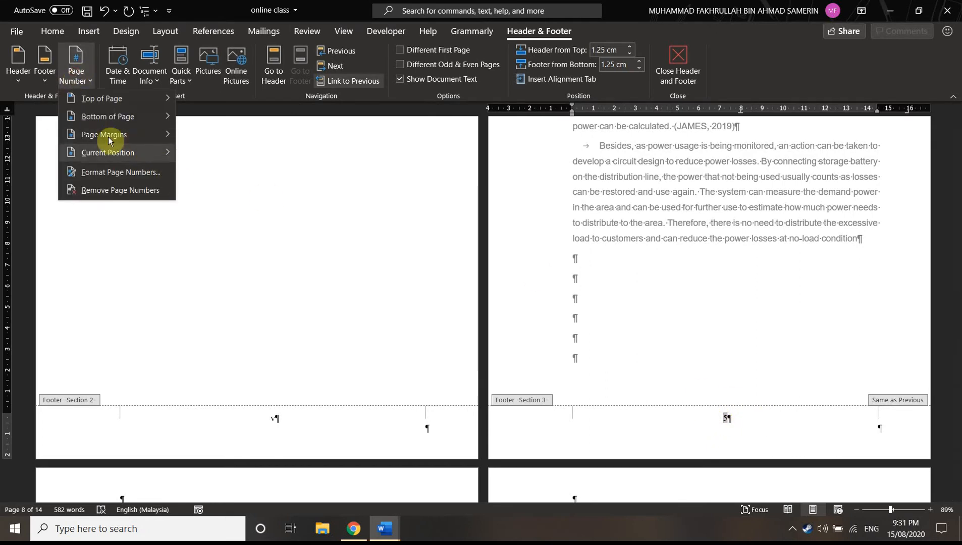
click(118, 171)
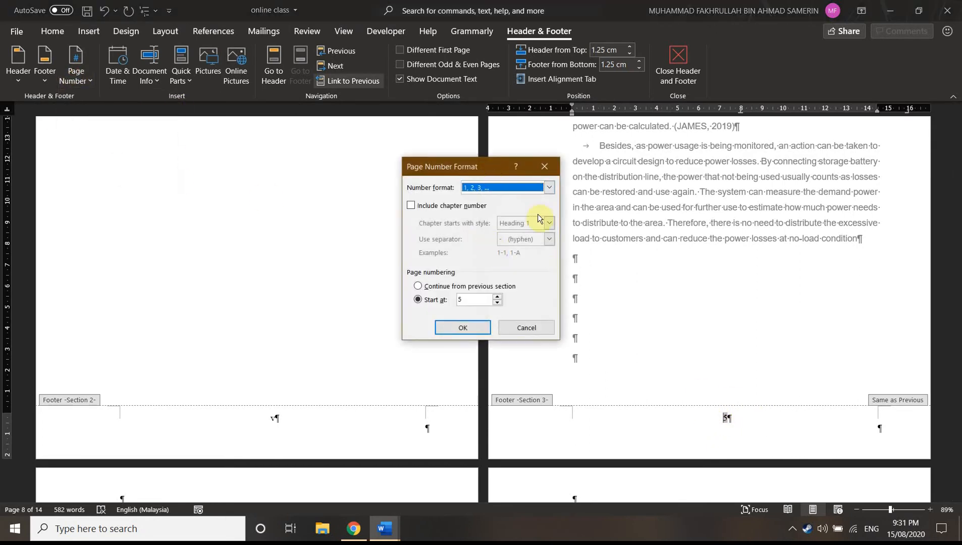
click(525, 327)
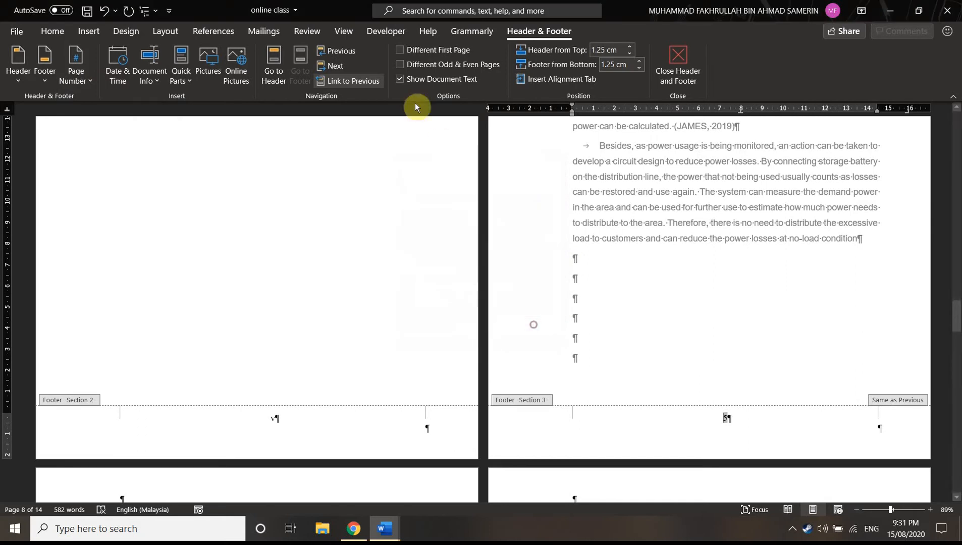
Unlink the Section 3 footer from the previous section and set its page numbering to start at 1
click(355, 81)
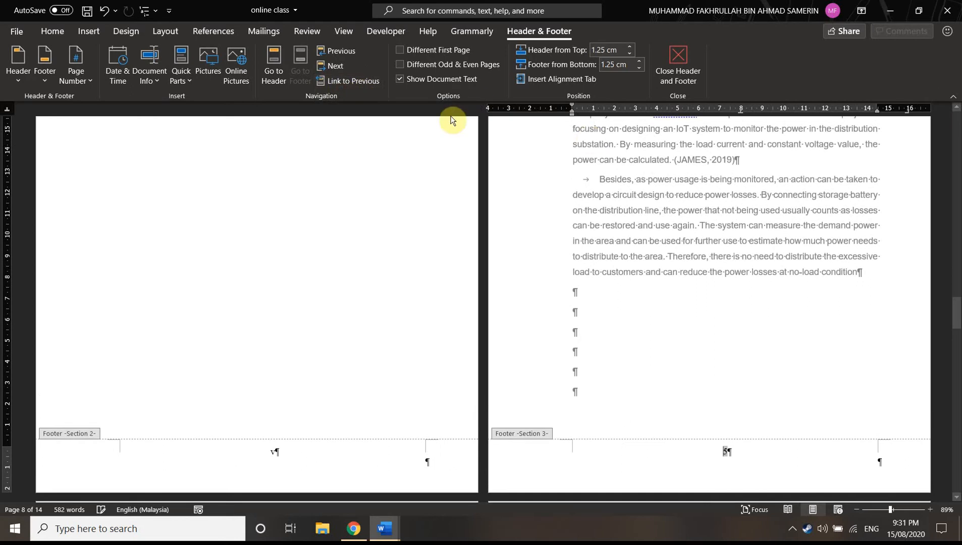
scroll(461, 287, down, 2)
click(75, 75)
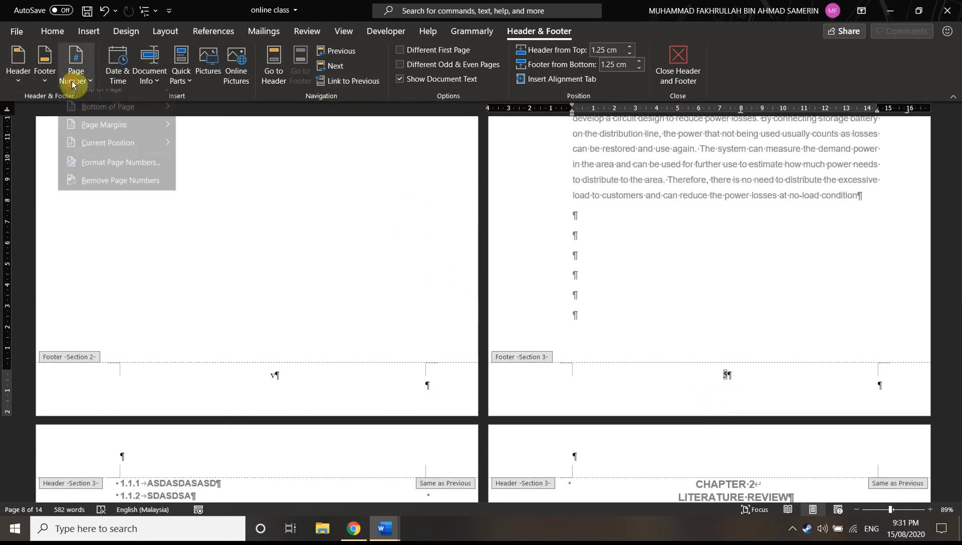
click(121, 173)
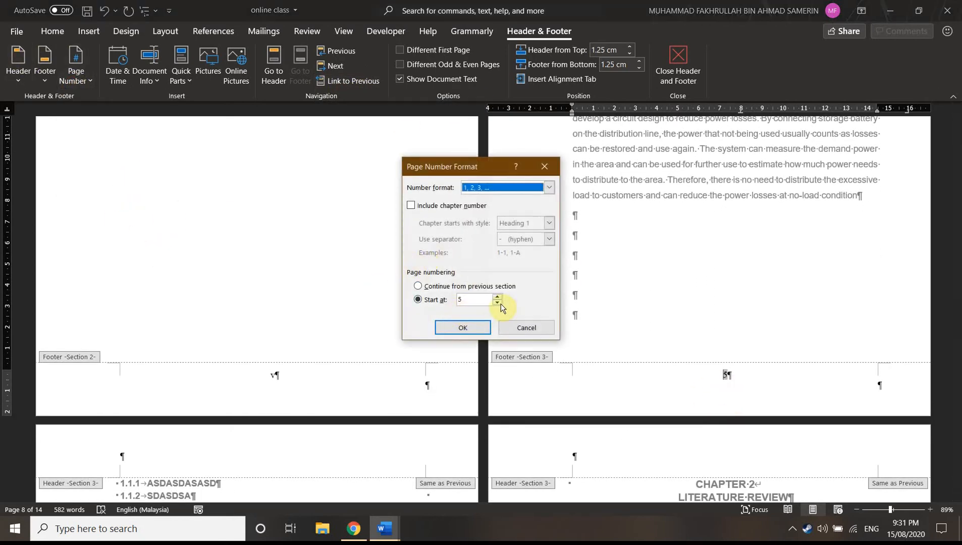
double_click(498, 302)
click(499, 299)
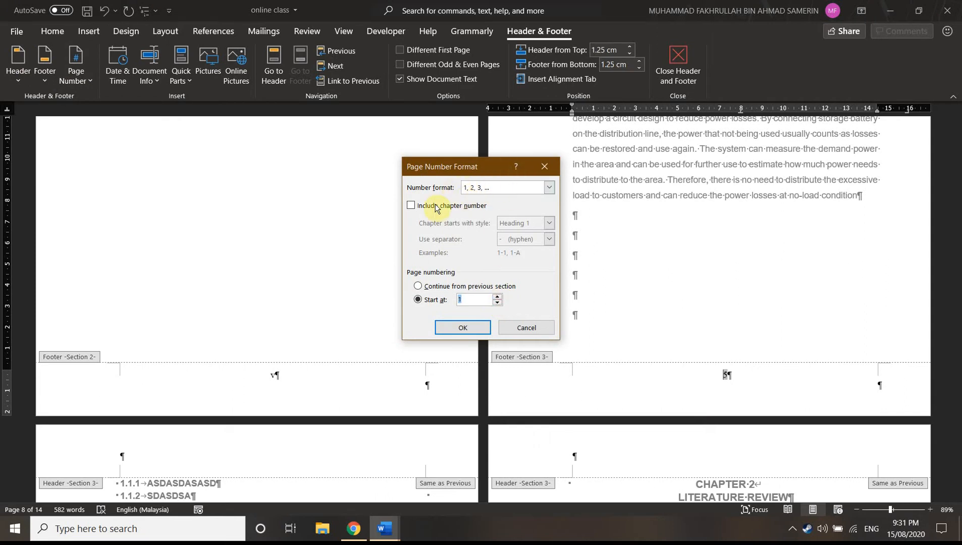
click(462, 328)
Examine the footers from the title pages through the Section 2 front matter to the first page of Chapter 1
scroll(736, 354, down, 1)
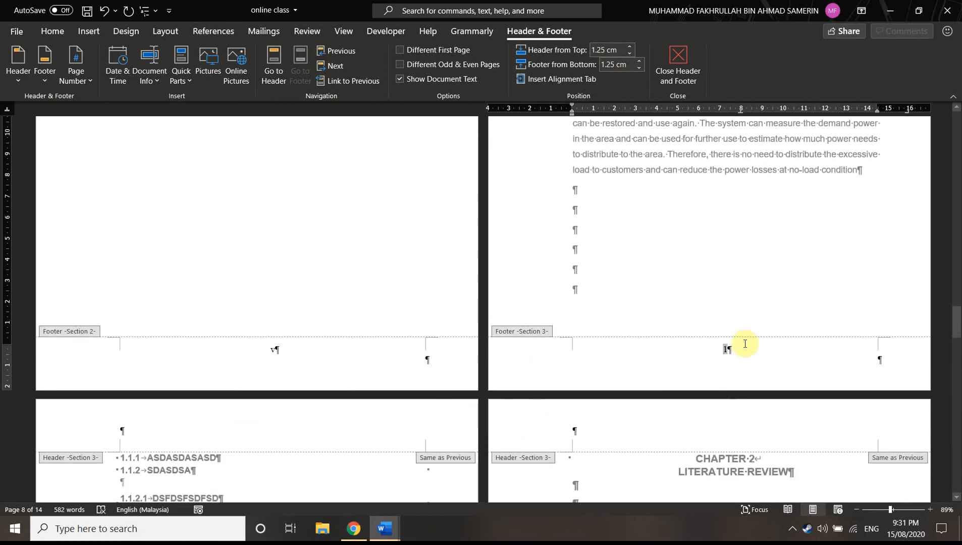
scroll(639, 315, down, 3)
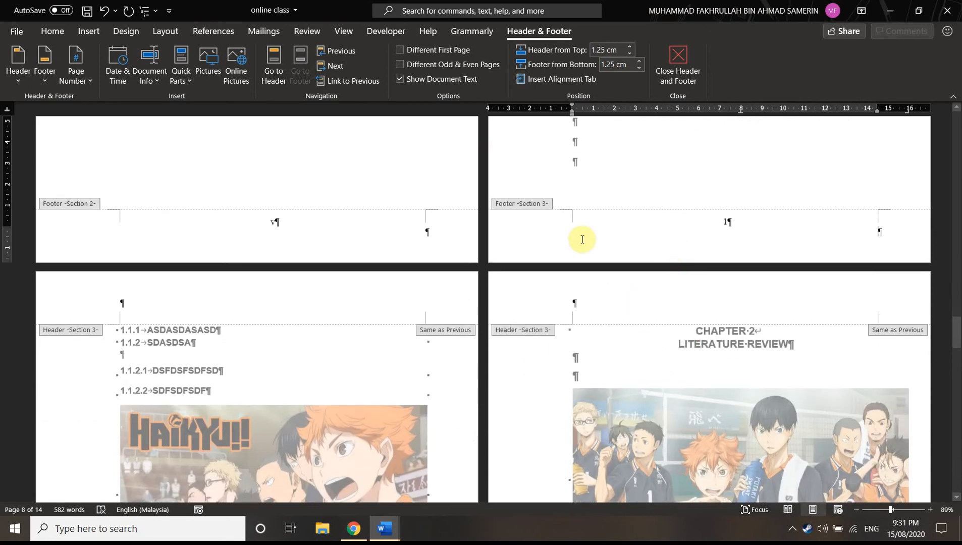
scroll(318, 245, up, 8)
scroll(370, 226, up, 10)
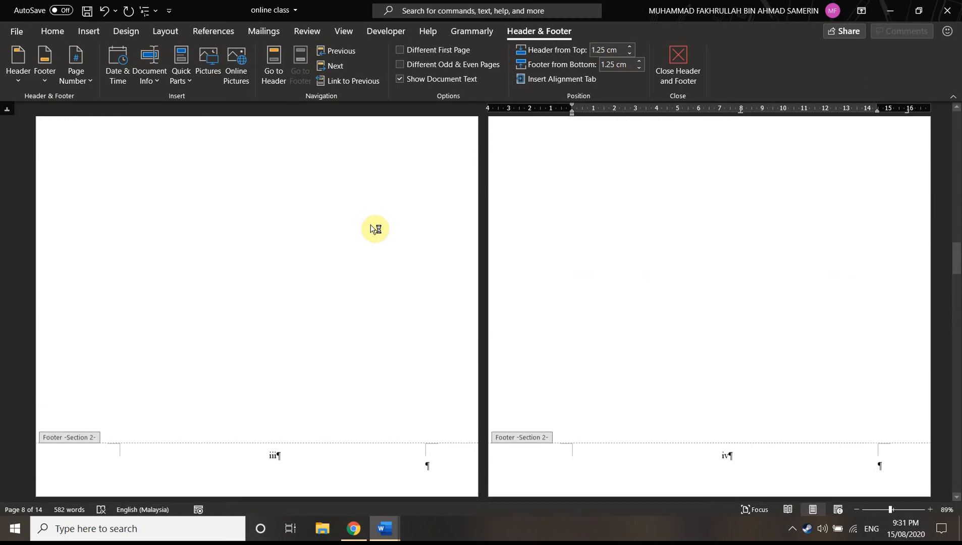
drag(951, 246, 957, 148)
scroll(508, 382, up, 2)
scroll(581, 385, down, 2)
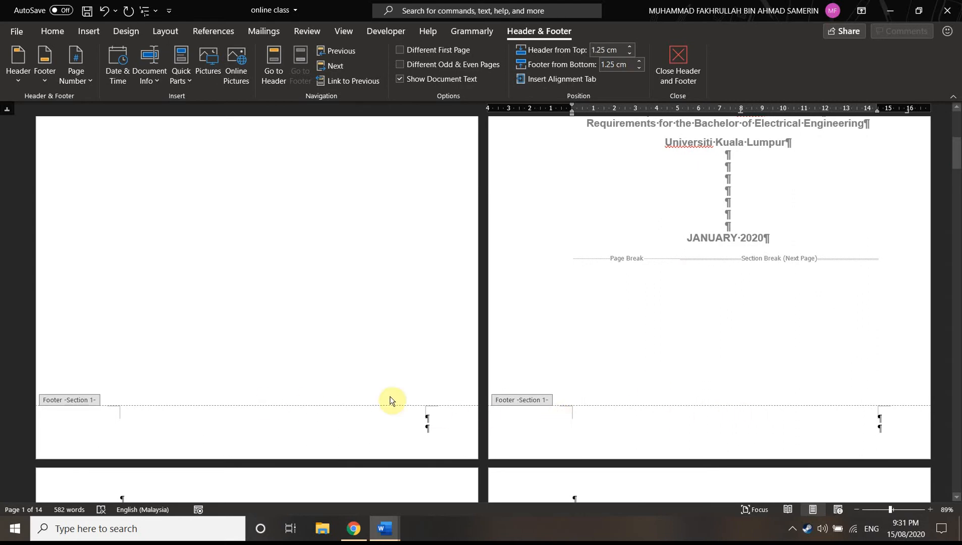
scroll(733, 333, down, 2)
scroll(548, 343, down, 3)
scroll(548, 343, down, 5)
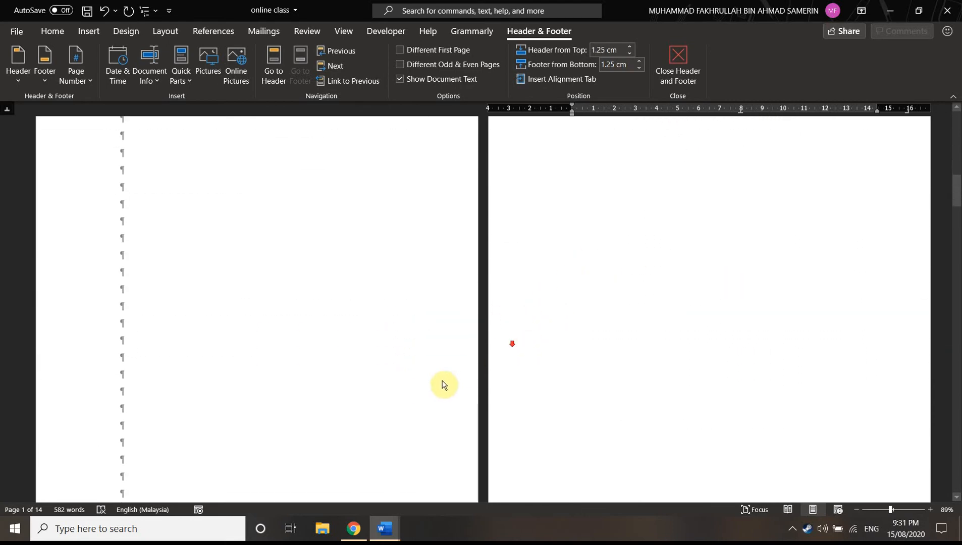
scroll(575, 386, down, 9)
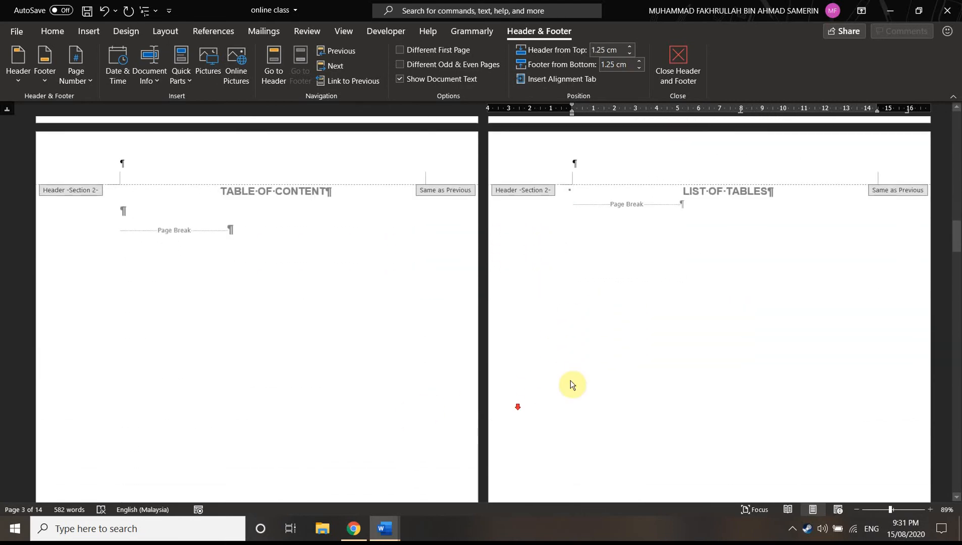
scroll(451, 361, down, 10)
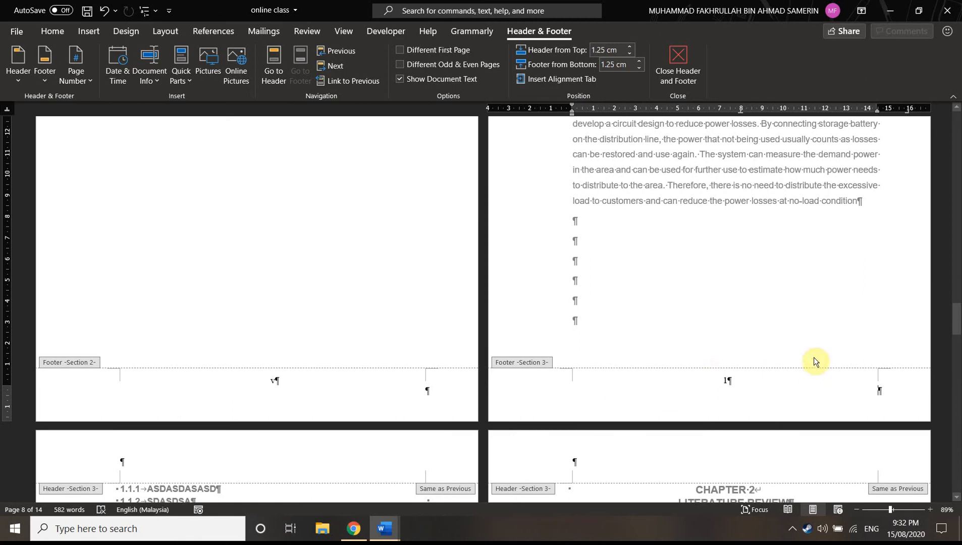
Examine the Section 3 page numbers from Chapter 1 down to the REFERENCES page and back up to the LIST OF FIGURES page
scroll(808, 368, down, 4)
scroll(526, 386, down, 7)
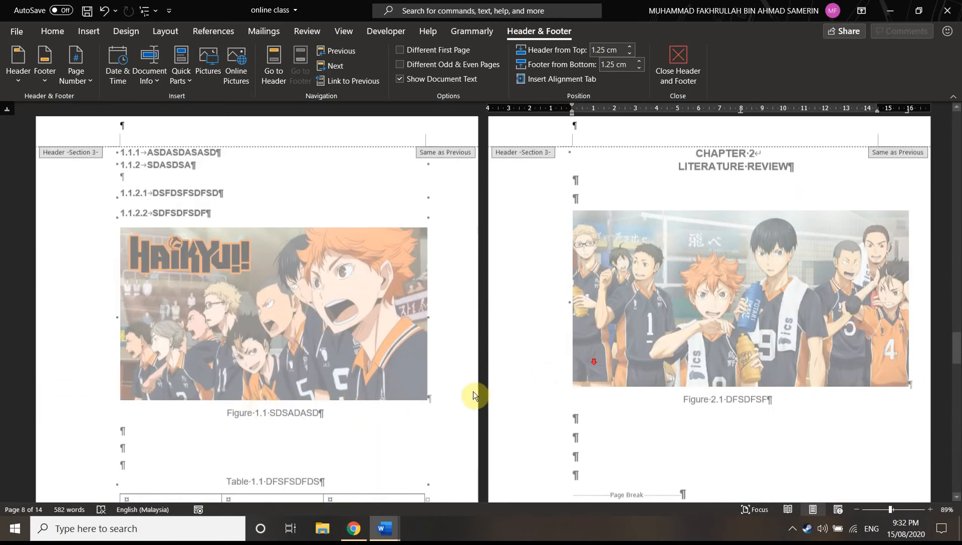
scroll(473, 391, down, 15)
scroll(476, 367, down, 2)
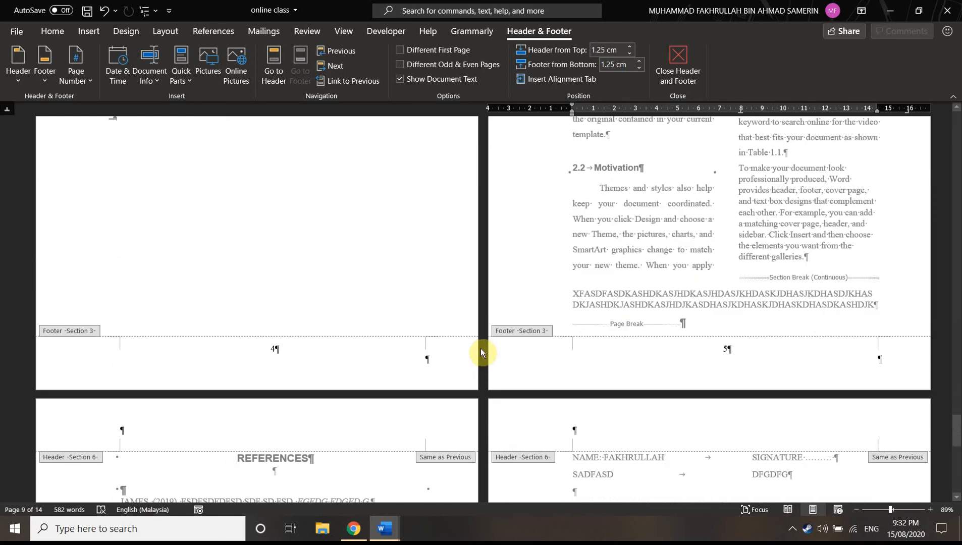
scroll(481, 348, up, 15)
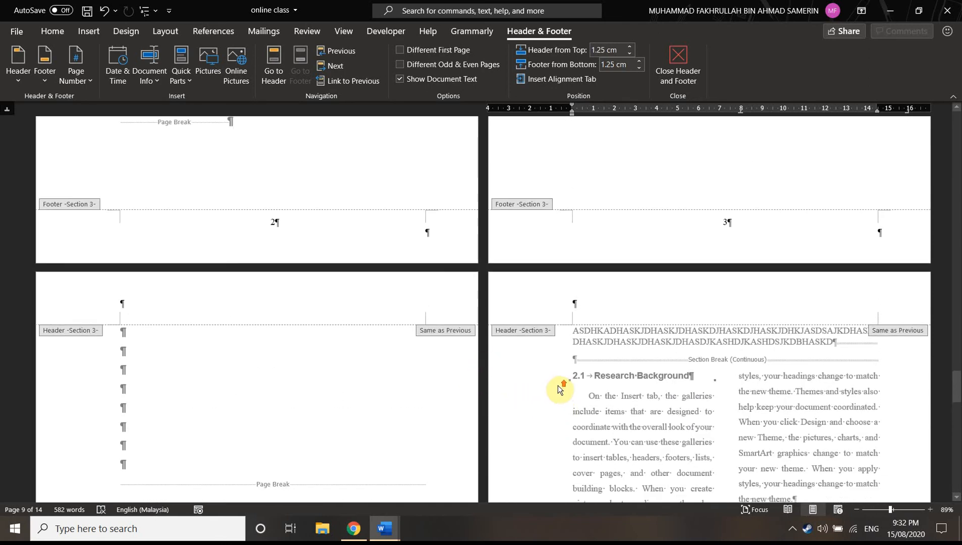
scroll(559, 389, up, 5)
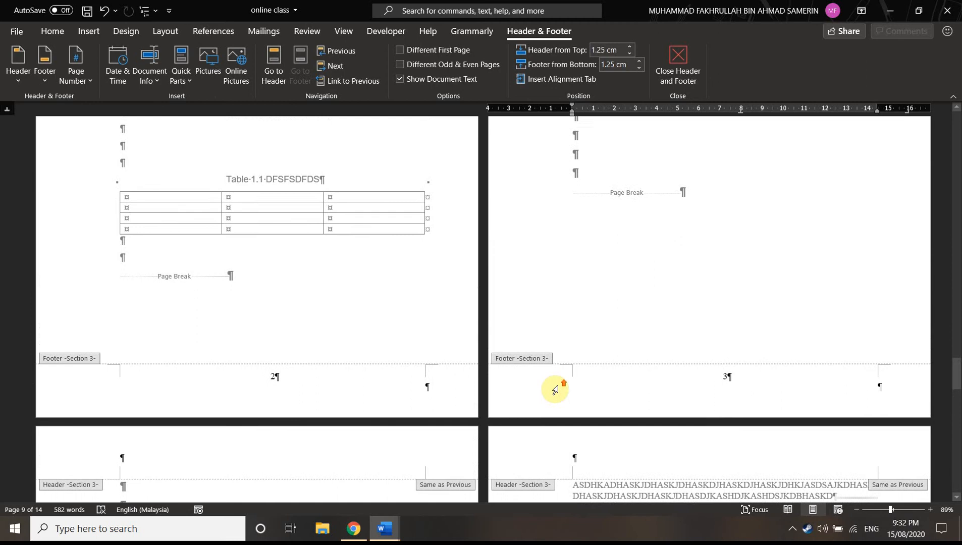
scroll(555, 389, up, 1)
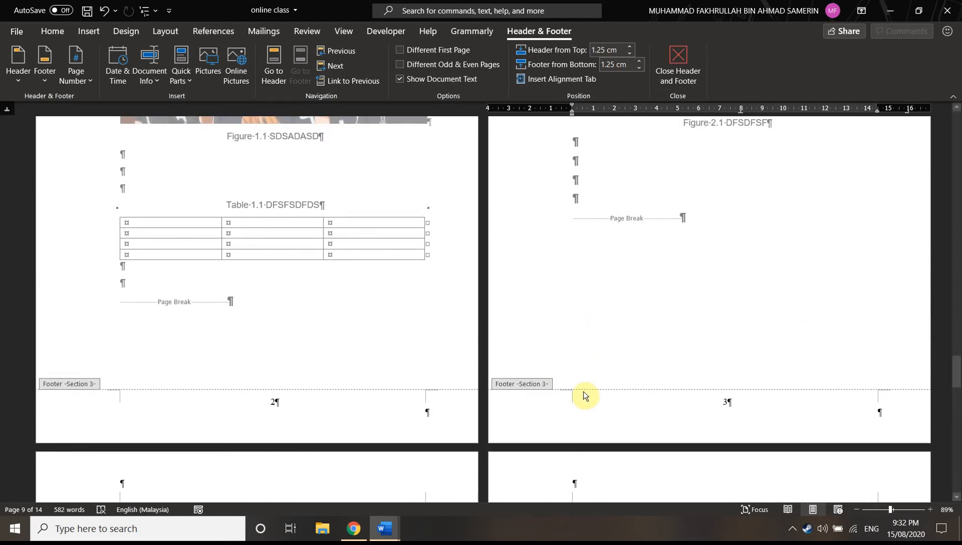
scroll(567, 395, up, 1)
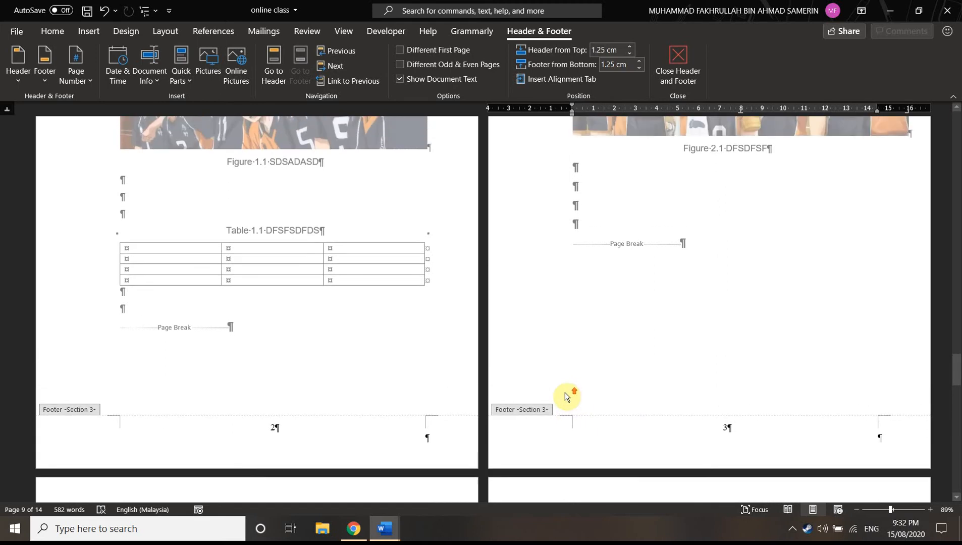
scroll(562, 389, up, 10)
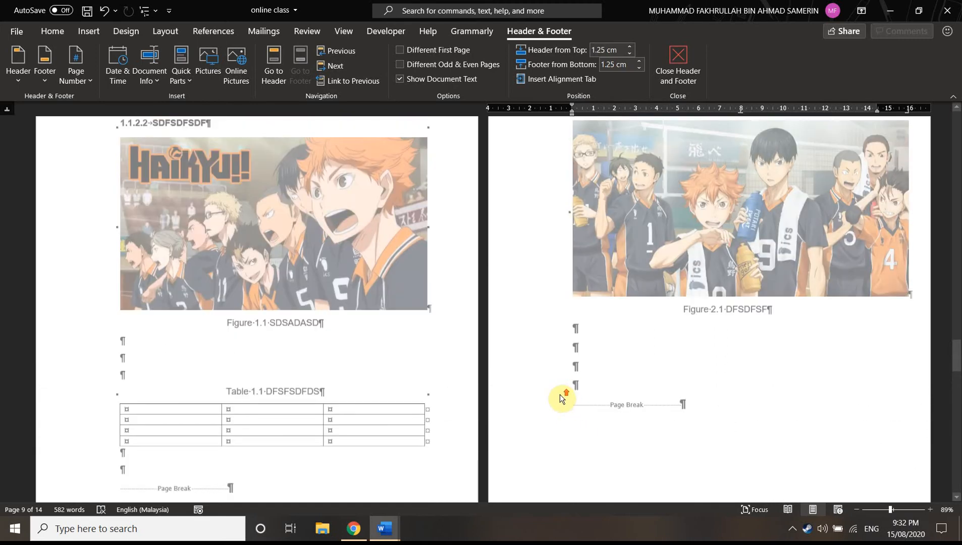
scroll(557, 398, up, 10)
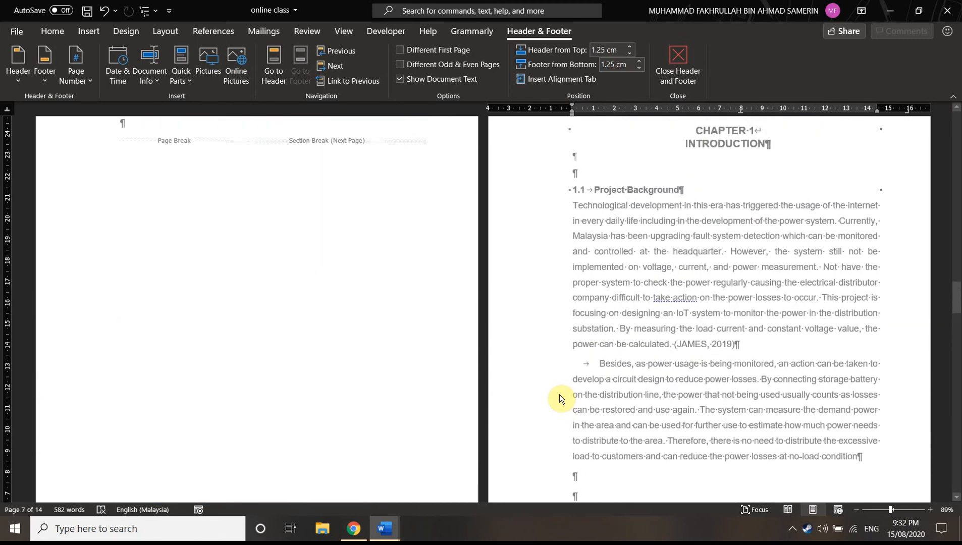
scroll(559, 394, up, 3)
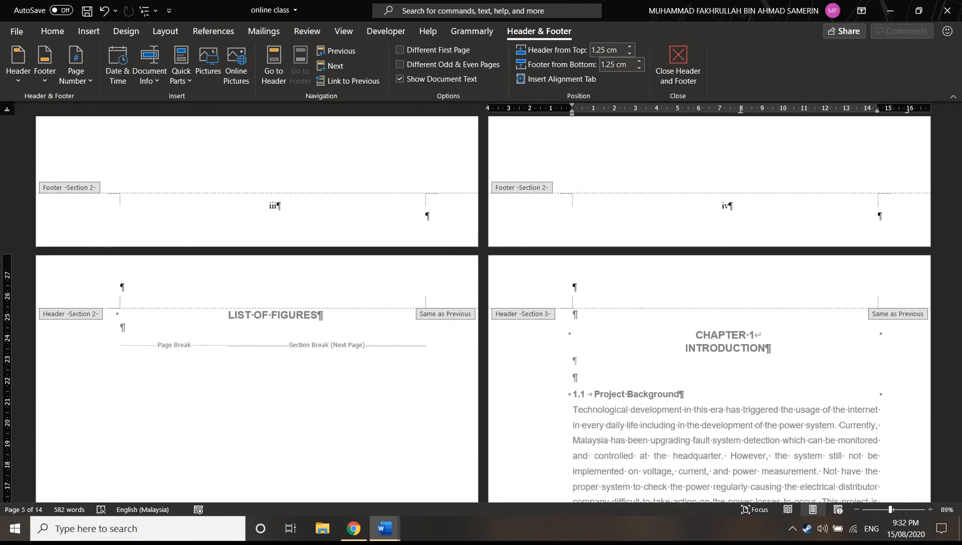
scroll(659, 314, up, 8)
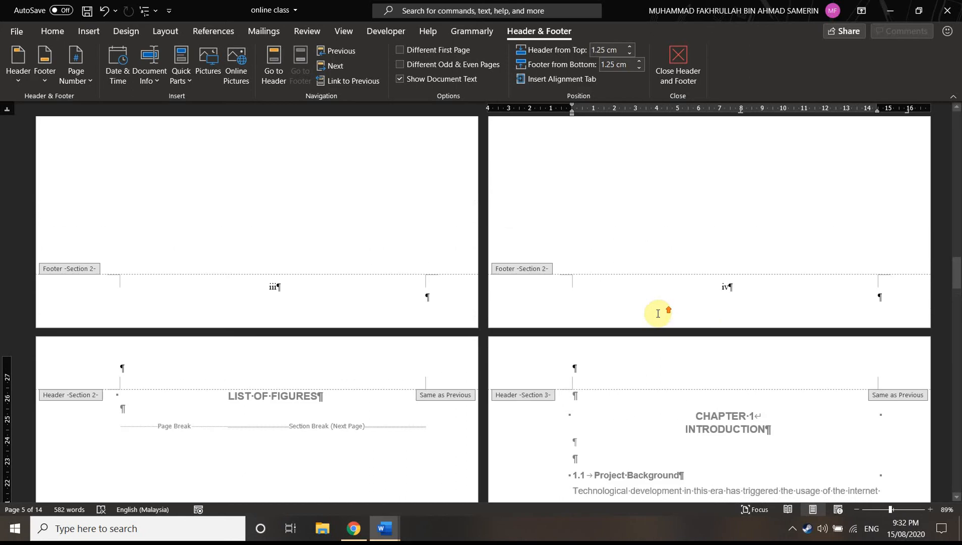
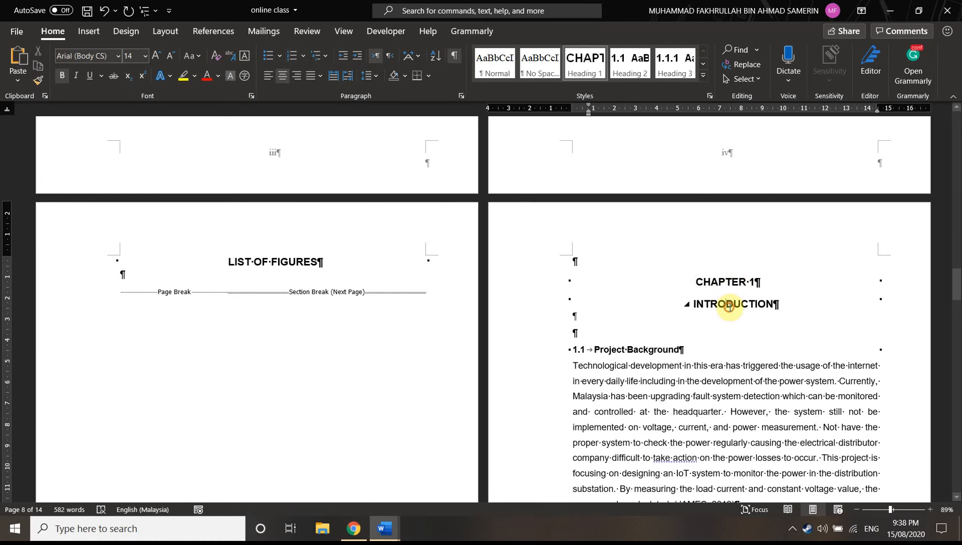
Insert a caption with the Figure label and the text GDFGFD below the Haikyu picture in Chapter 1
scroll(715, 351, down, 2)
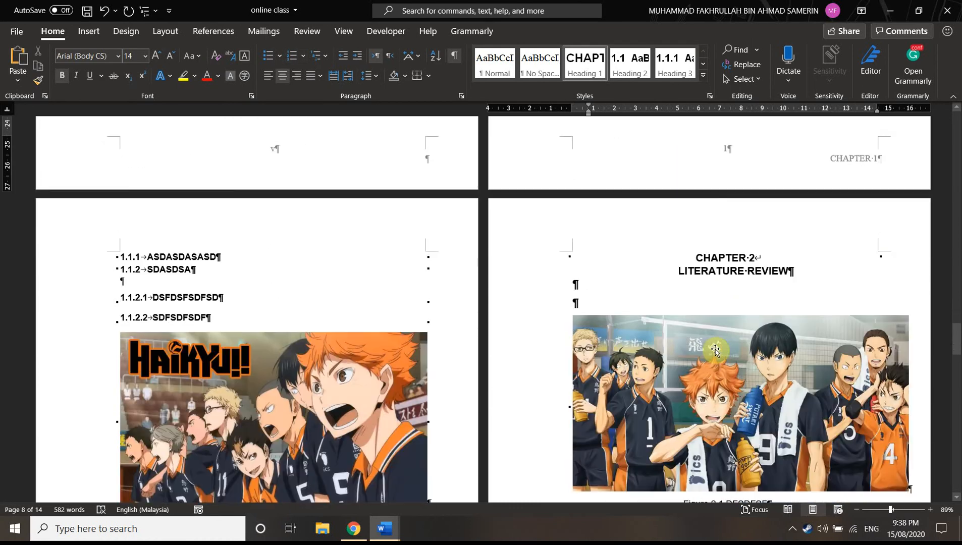
click(297, 393)
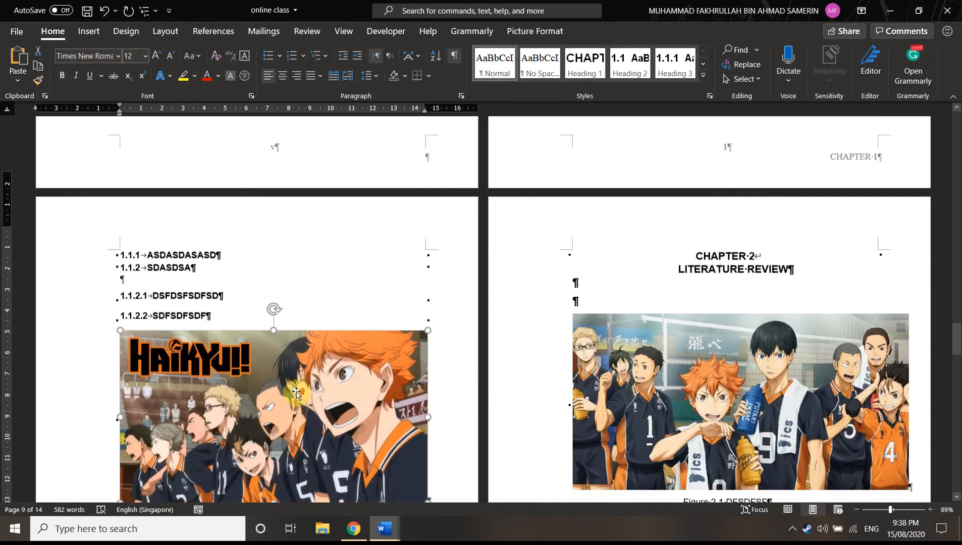
scroll(297, 393, down, 2)
right_click(284, 347)
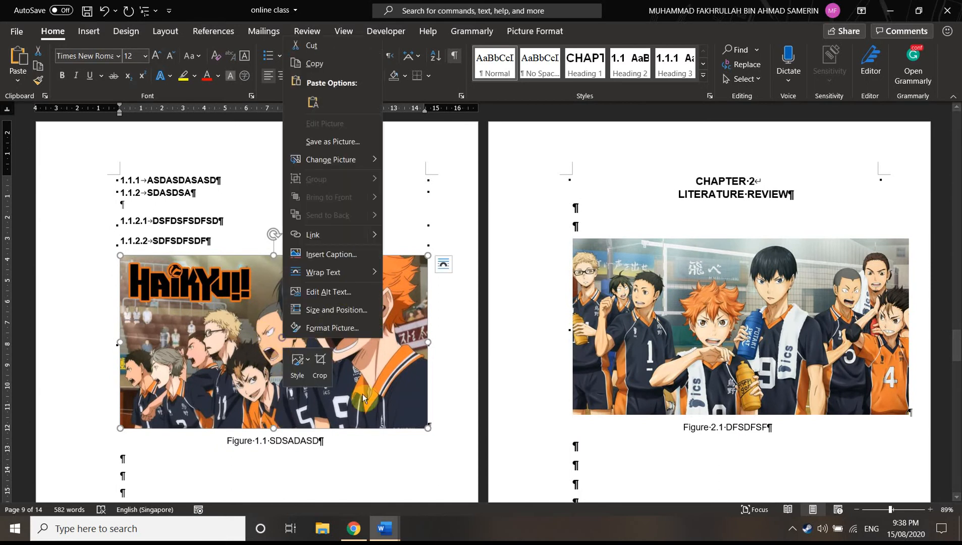
click(342, 256)
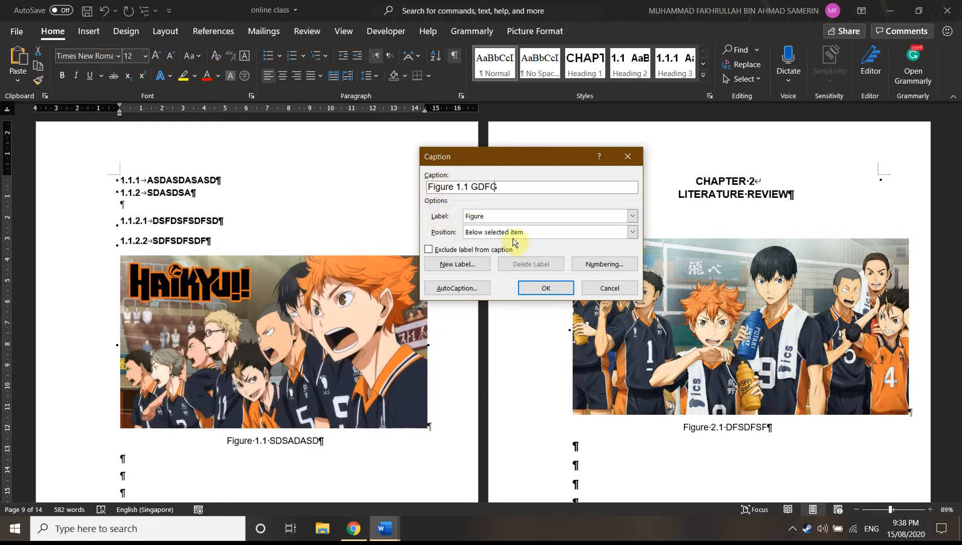
click(537, 288)
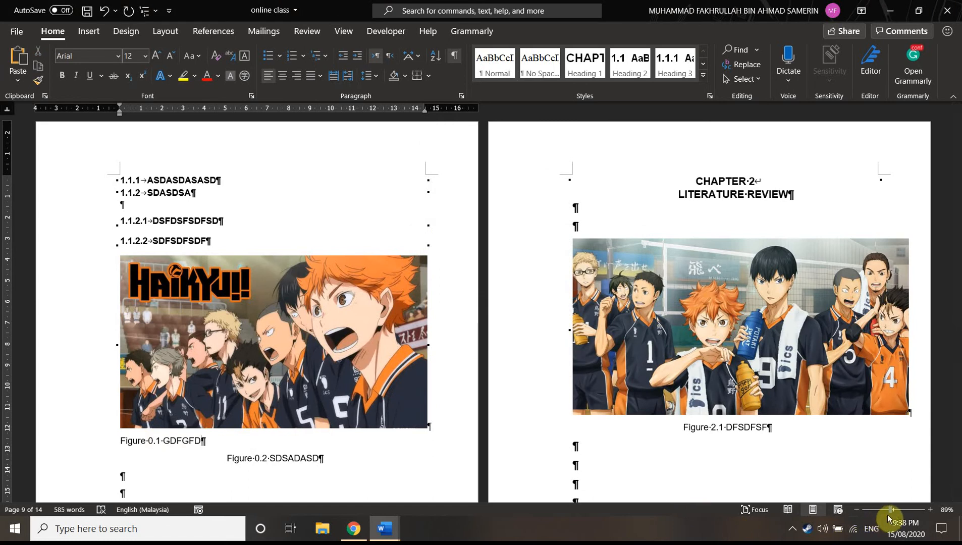
Enlarge the view and inspect the numbering of the two captions below the Chapter 1 picture
drag(890, 511, 895, 511)
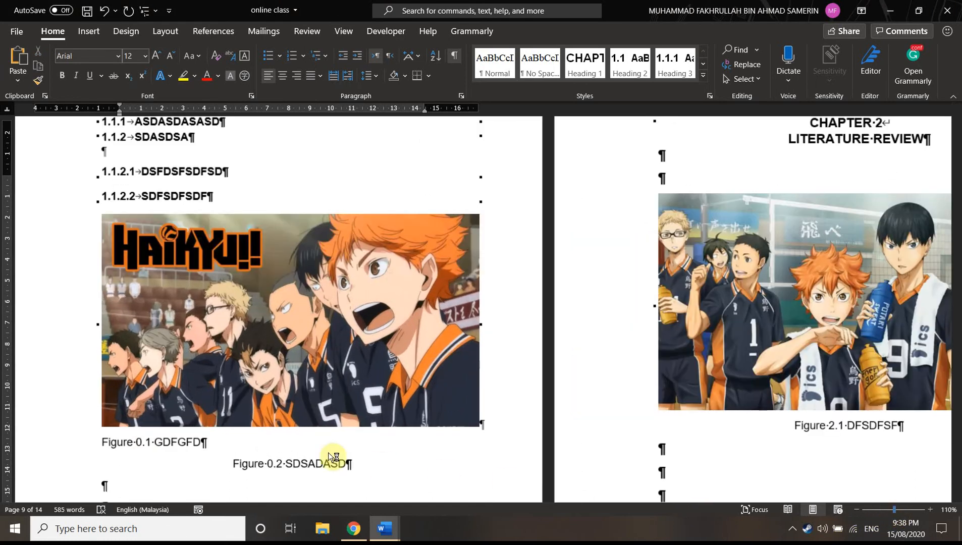
scroll(376, 435, down, 3)
drag(315, 307, 398, 316)
scroll(468, 415, up, 3)
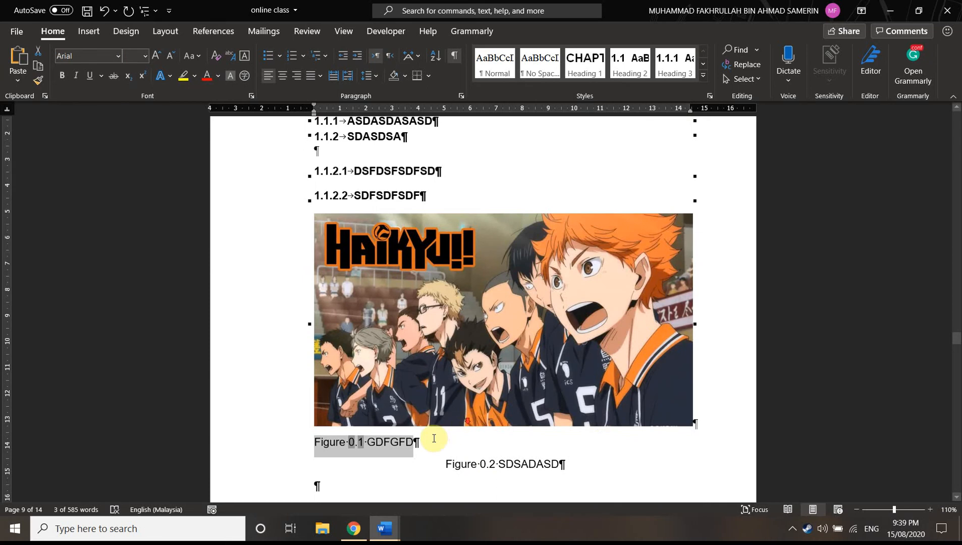
scroll(457, 418, down, 2)
click(432, 375)
scroll(408, 394, up, 1)
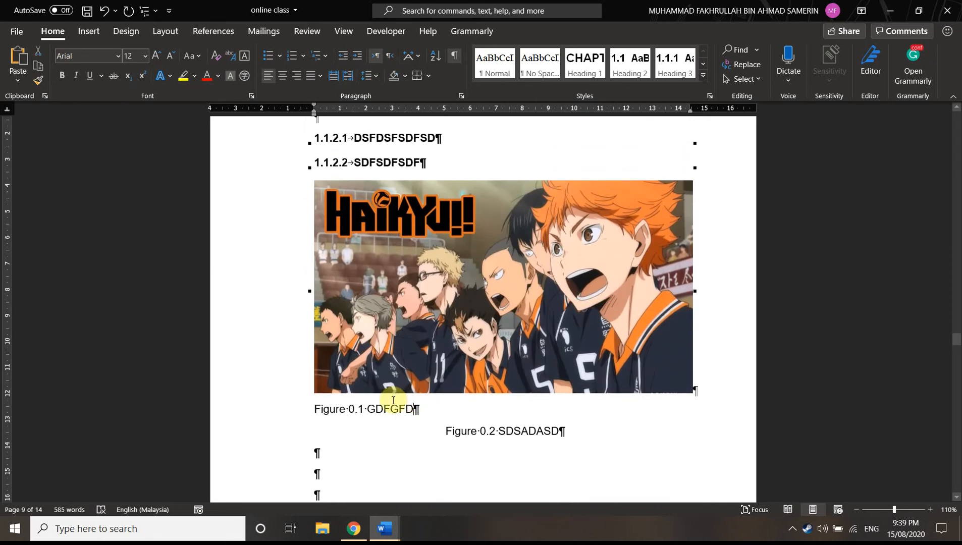
Merge INTRODUCTION into the numbered CHAPTER 1 heading paragraph and separate the two with a manual line break
scroll(394, 400, up, 8)
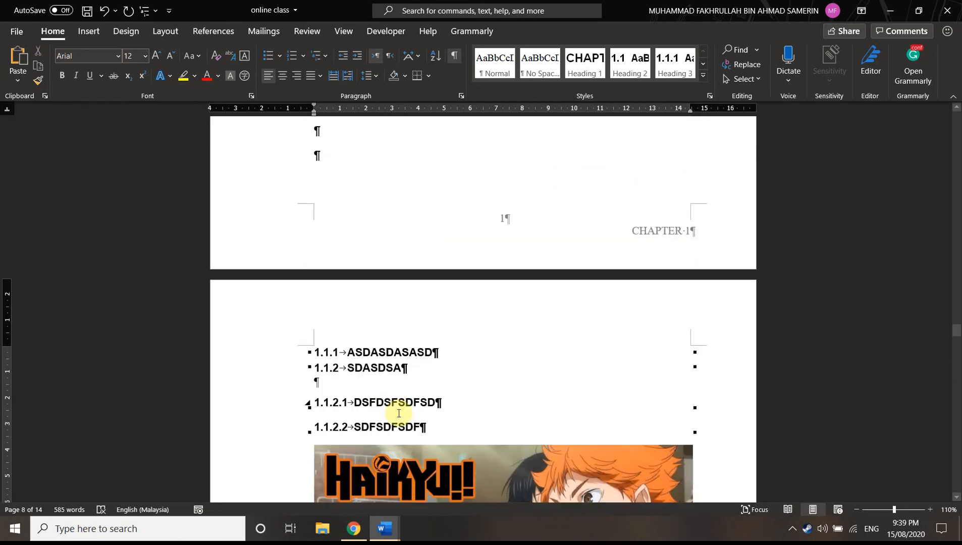
scroll(417, 441, up, 10)
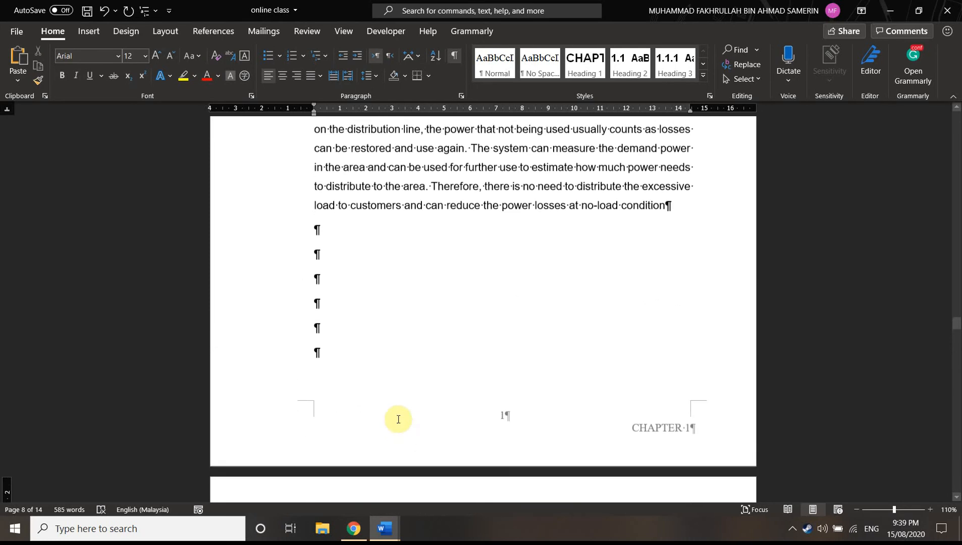
scroll(398, 418, up, 10)
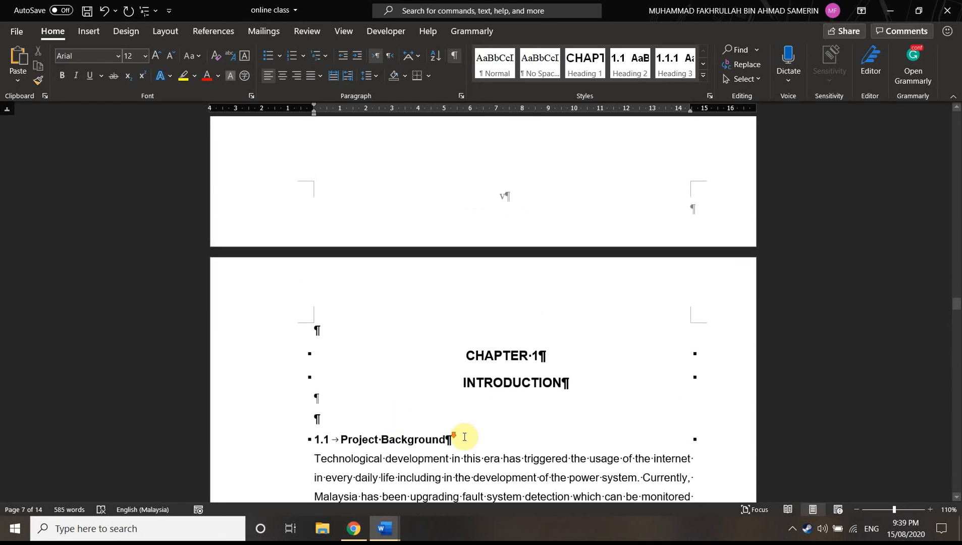
click(462, 285)
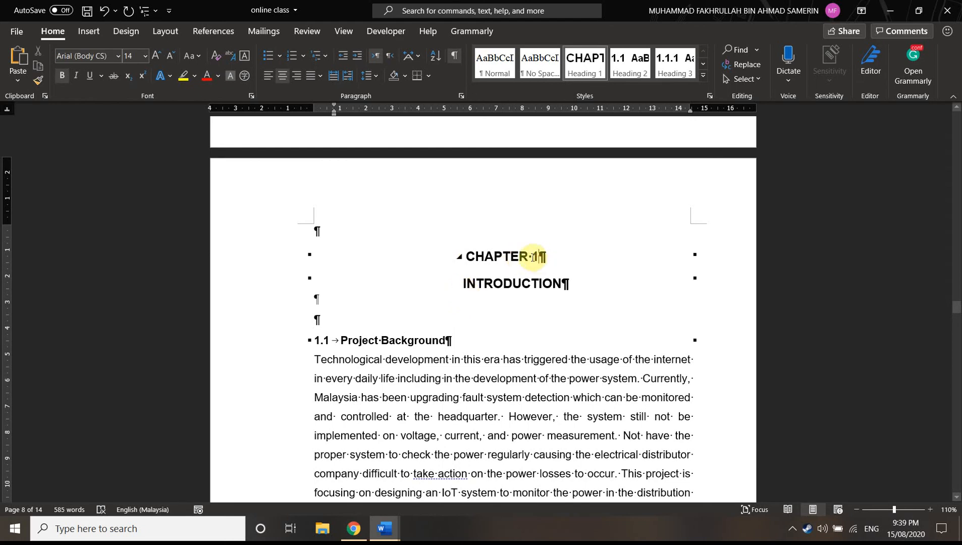
mouse_move(532, 258)
mouse_down()
mouse_move(551, 257)
mouse_move(537, 259)
mouse_up()
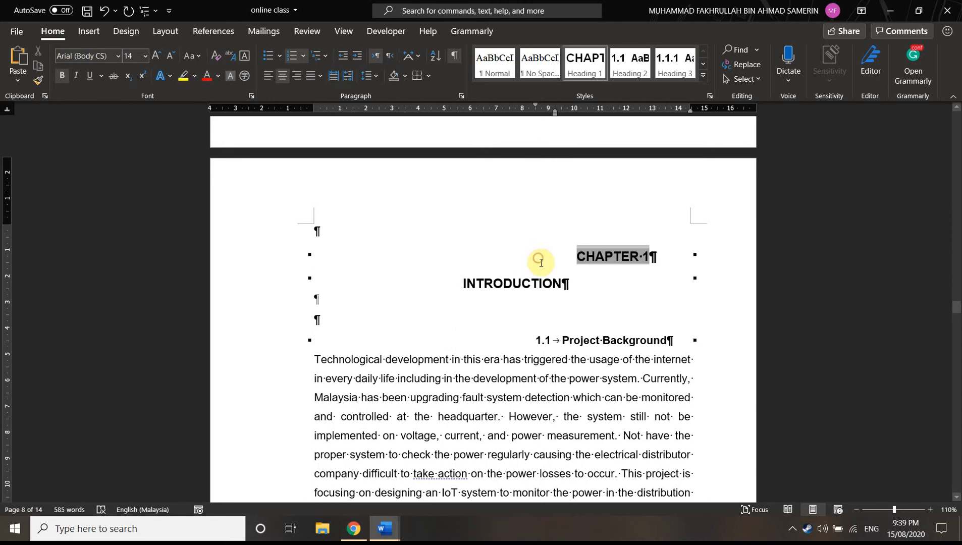
key(ctrl+z)
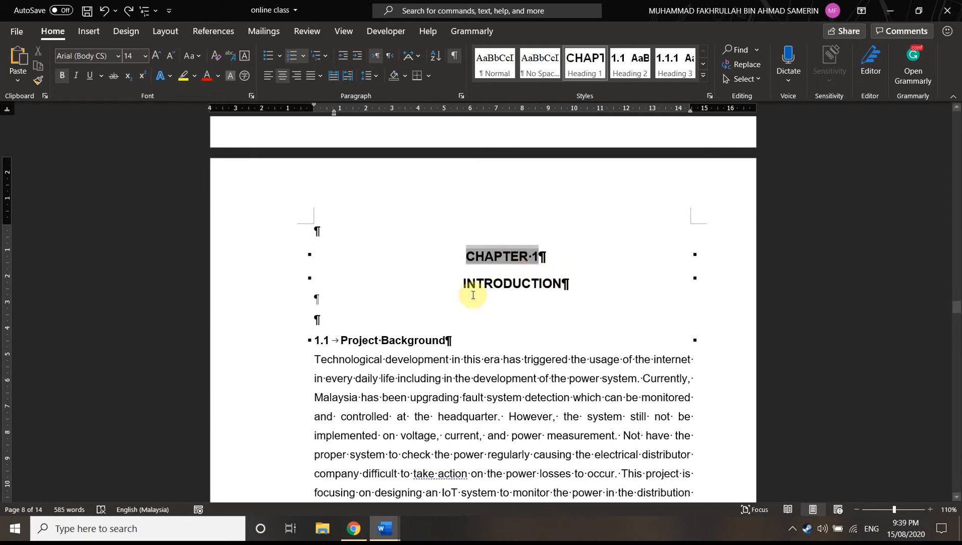
click(457, 284)
click(458, 283)
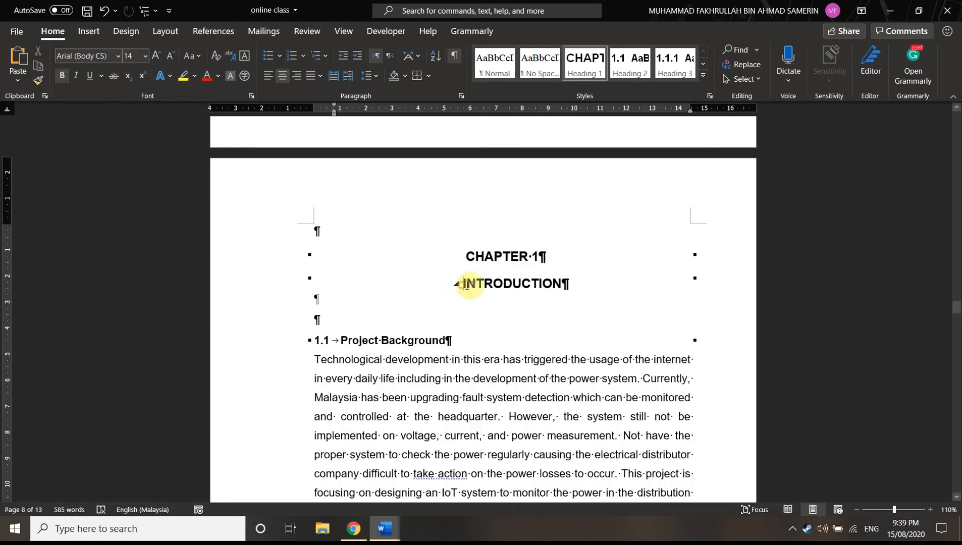
key(BackSpace)
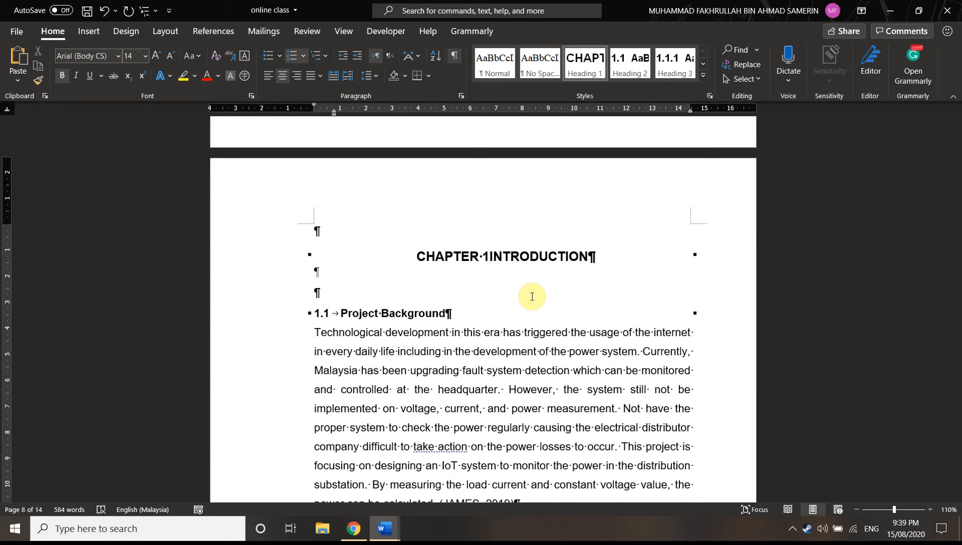
key(shift+Return)
Align the indent of the CHAPTER 1 INTRODUCTION heading with the page margin and set its line spacing to Double
click(548, 256)
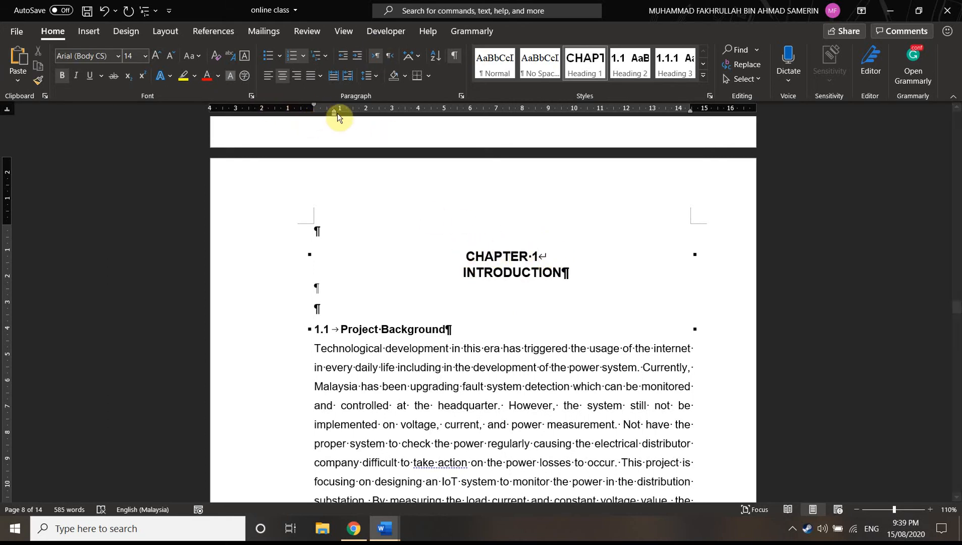
mouse_move(313, 103)
mouse_down()
mouse_move(333, 104)
mouse_move(314, 110)
mouse_up()
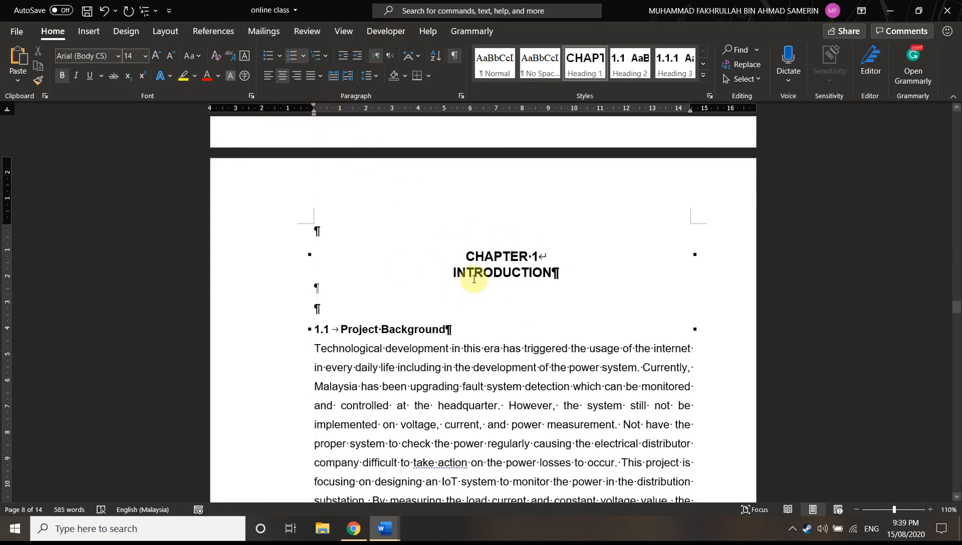
click(461, 96)
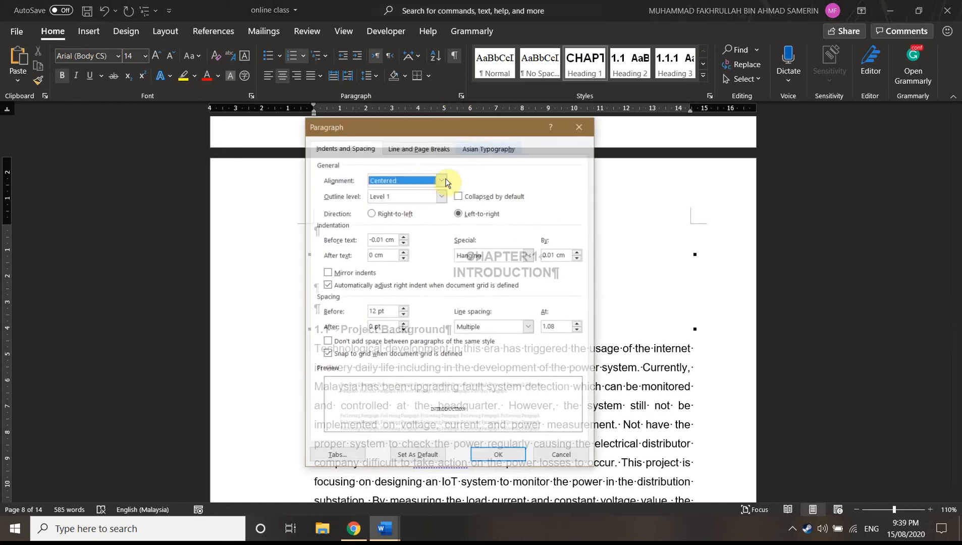
click(579, 324)
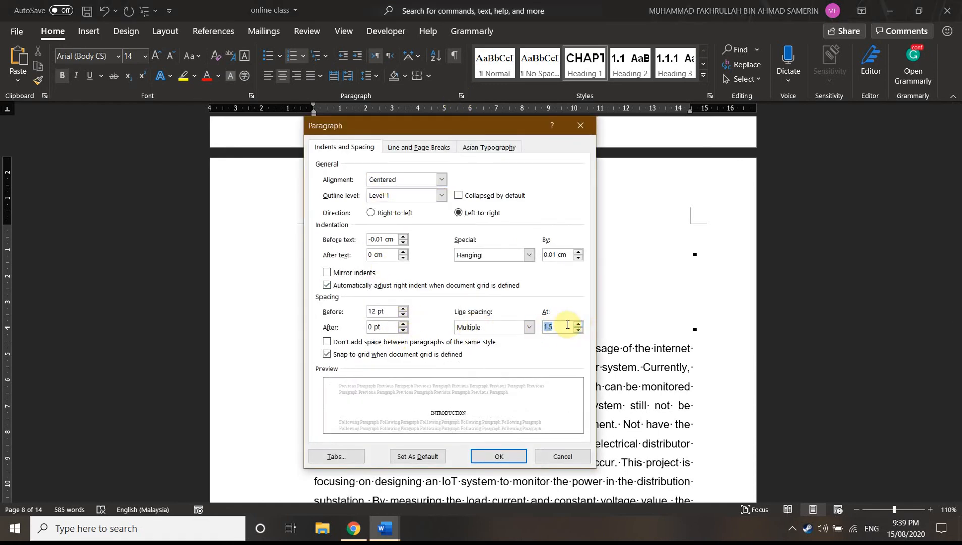
click(529, 327)
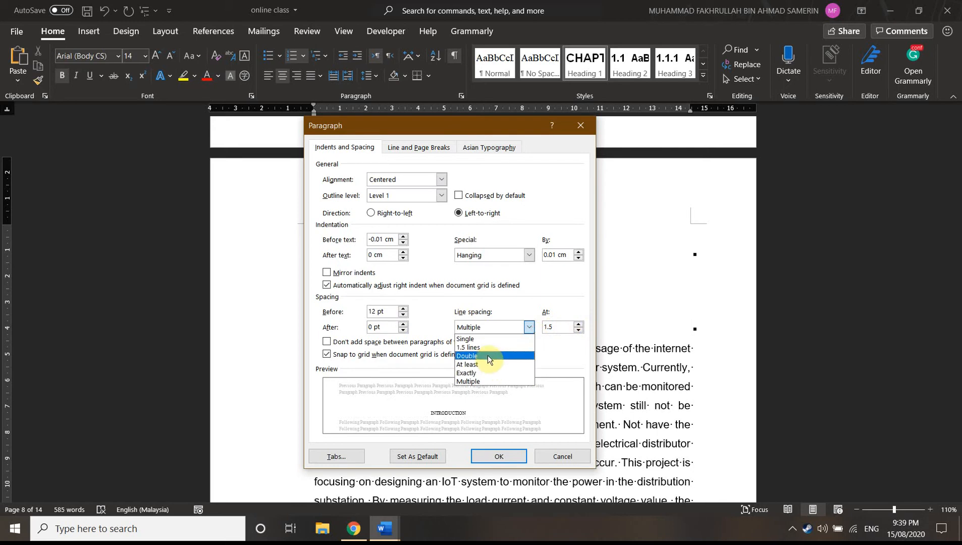
click(487, 356)
click(499, 457)
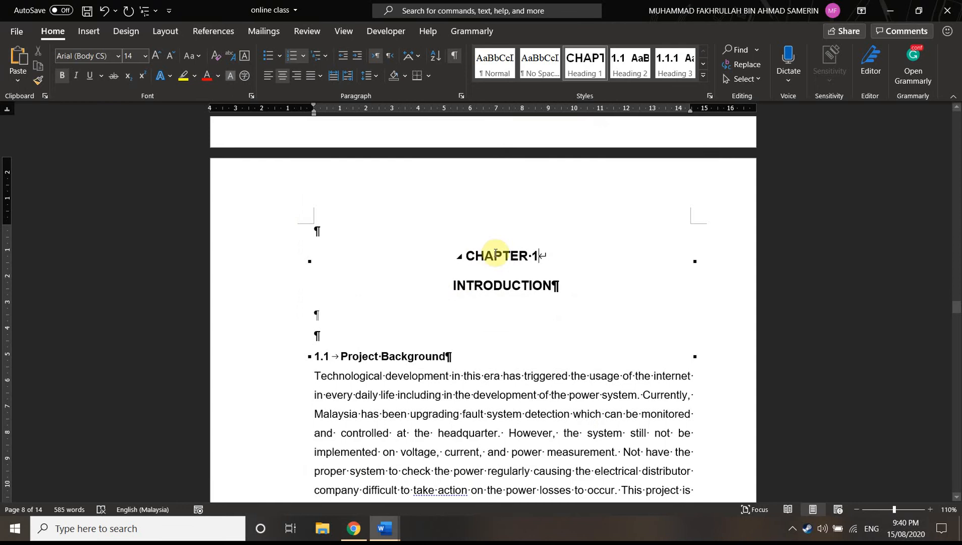
Insert a Figure 1.1 caption with the text GDFGFDG below the Haikyu picture in Chapter 1
scroll(482, 267, down, 15)
scroll(467, 264, down, 5)
scroll(474, 273, up, 3)
right_click(476, 279)
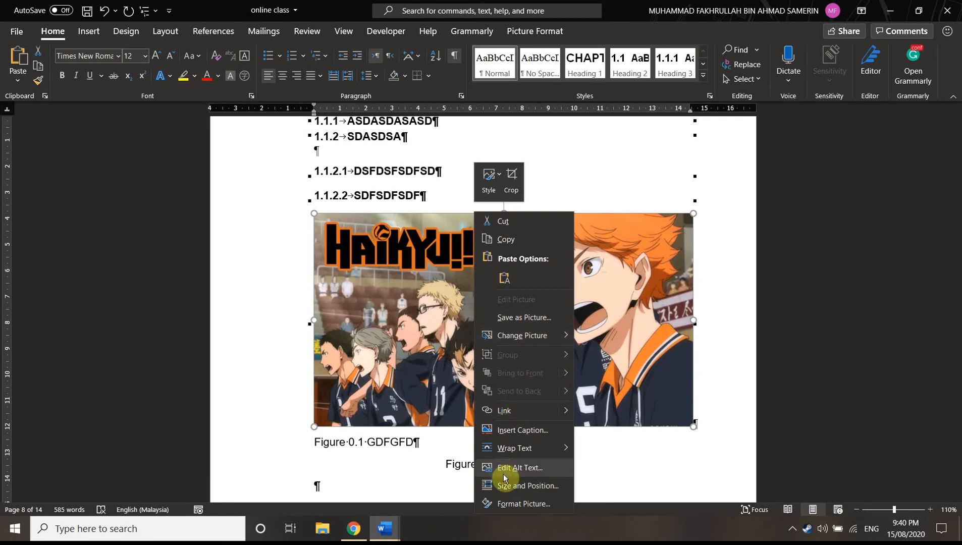
click(500, 431)
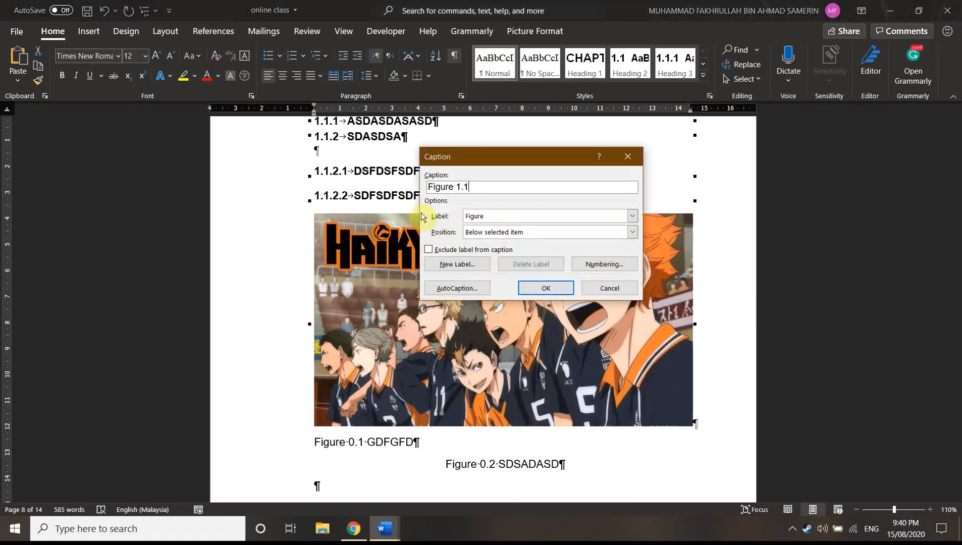
text(GDFGFDG)
click(546, 287)
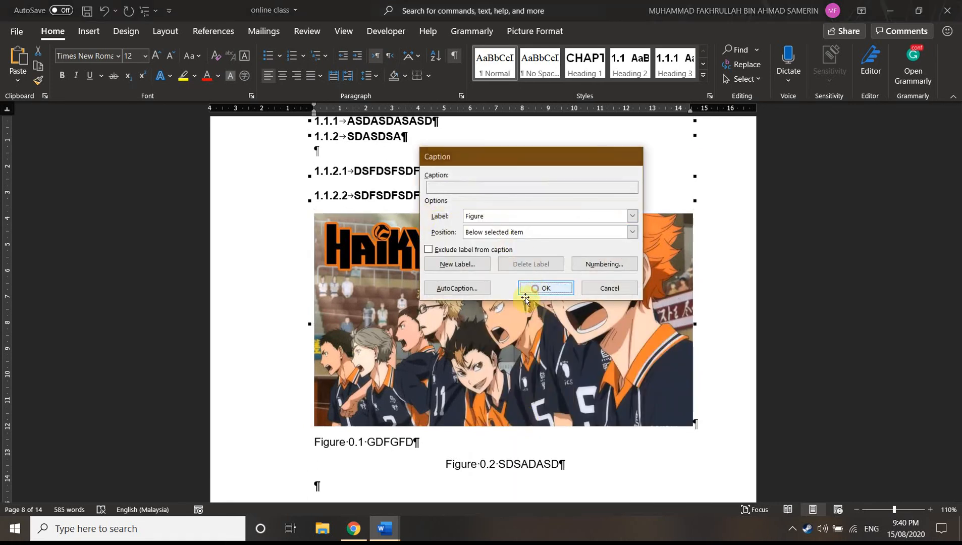
Delete the surplus captions GDFGFD and SDSADASD beneath the Figure 1.1 caption
scroll(379, 333, down, 1)
scroll(379, 333, down, 3)
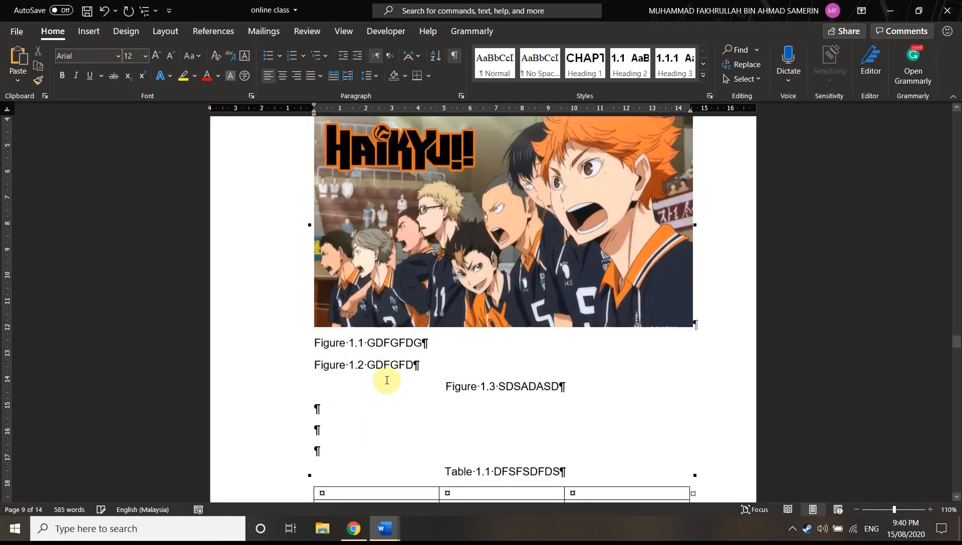
drag(576, 387, 315, 365)
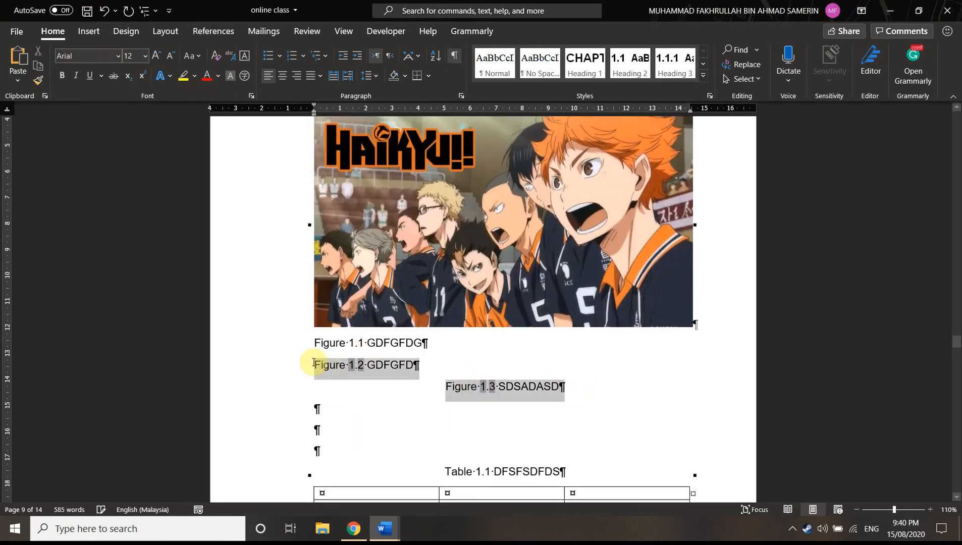
key(Delete)
click(364, 344)
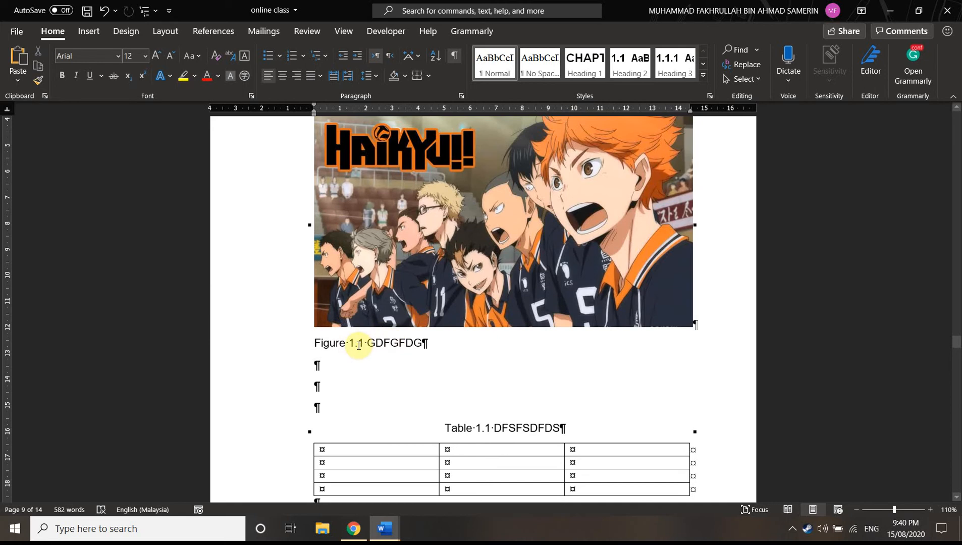
Review the CHAPTER 1 heading and check the style applied to the 1.1 Project Background heading
scroll(358, 345, up, 15)
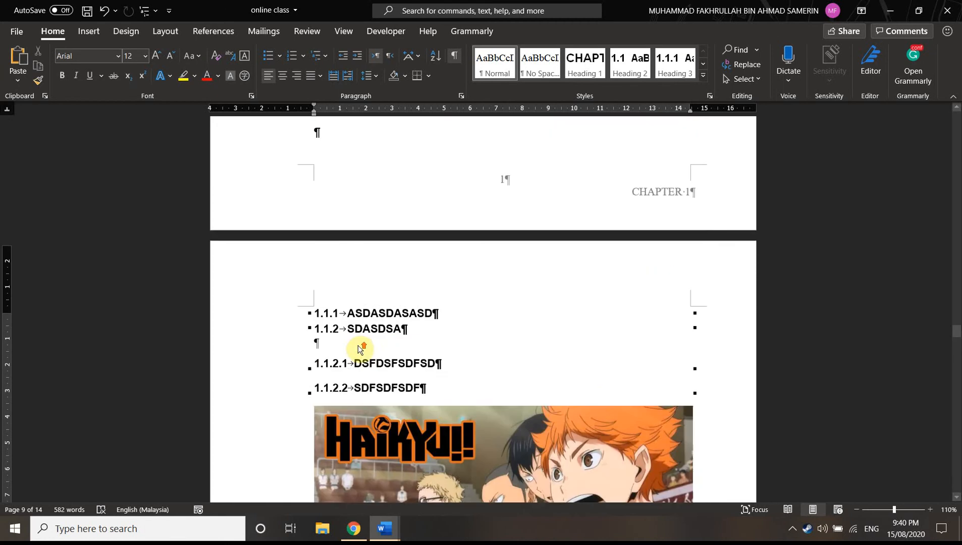
scroll(359, 346, up, 12)
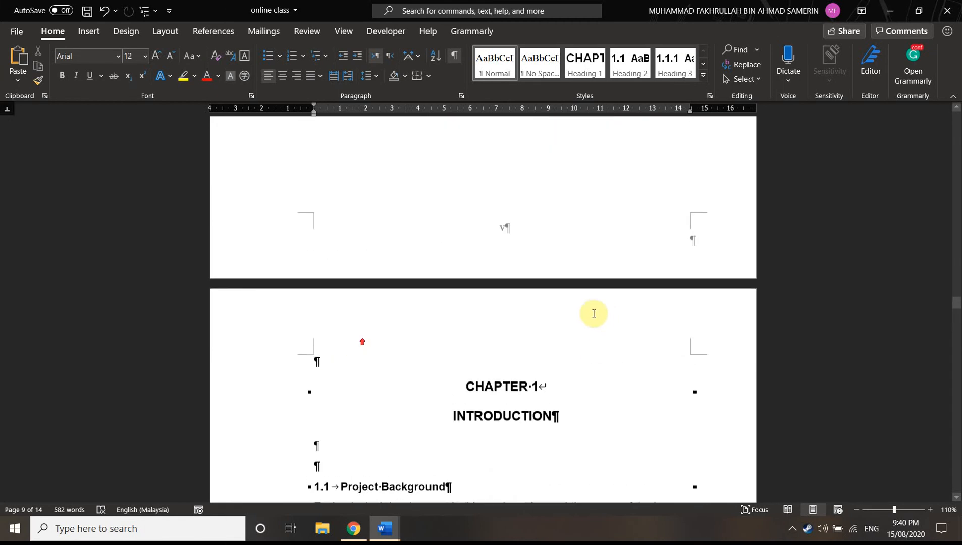
scroll(552, 303, up, 3)
scroll(512, 290, down, 12)
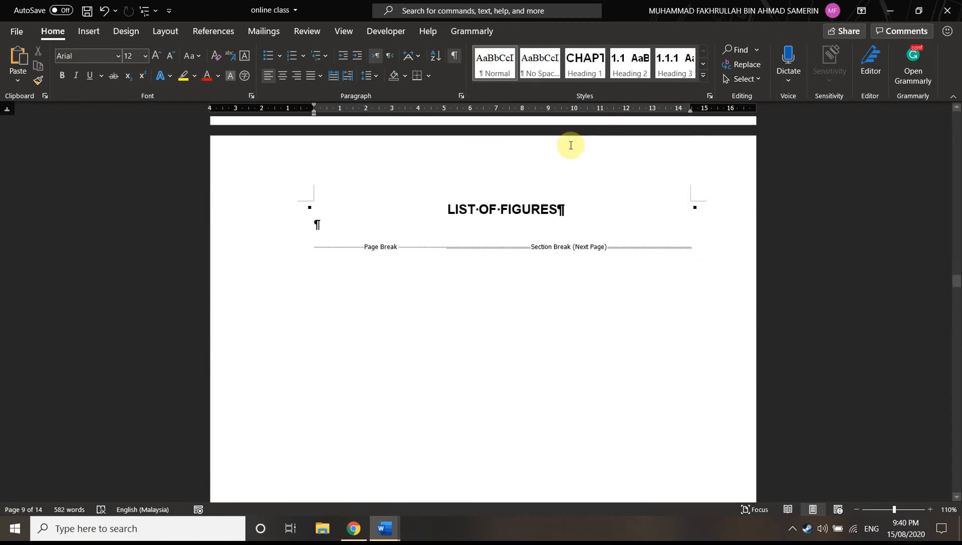
scroll(507, 293, down, 3)
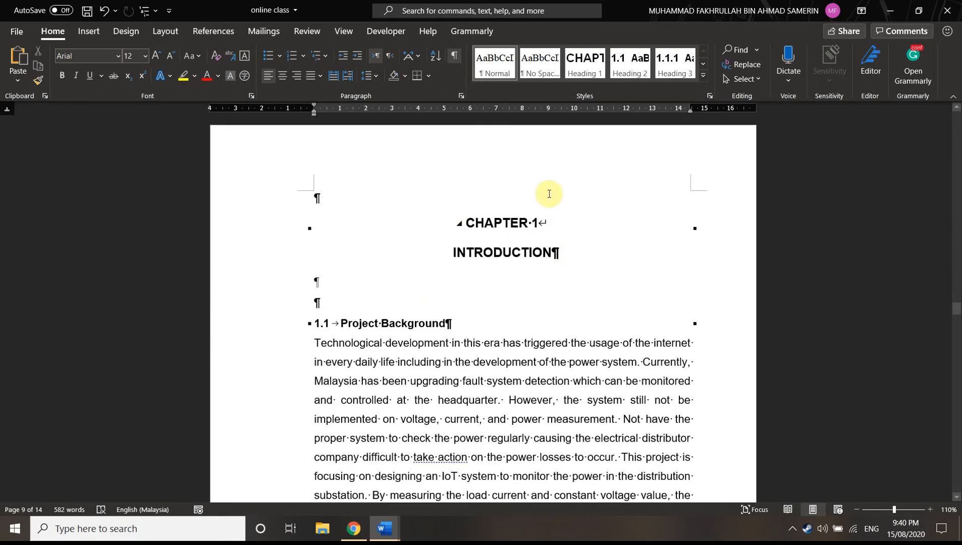
scroll(407, 293, down, 1)
scroll(407, 293, down, 1)
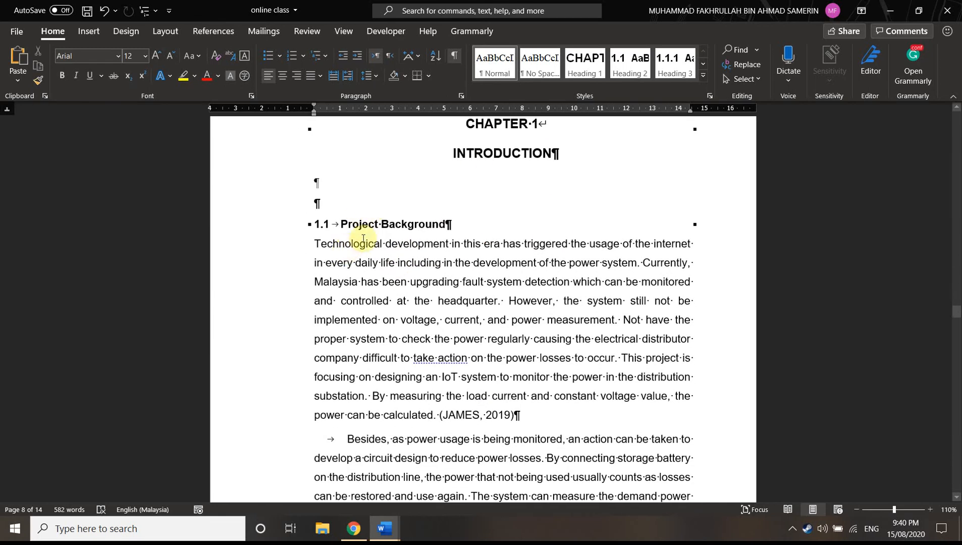
click(402, 224)
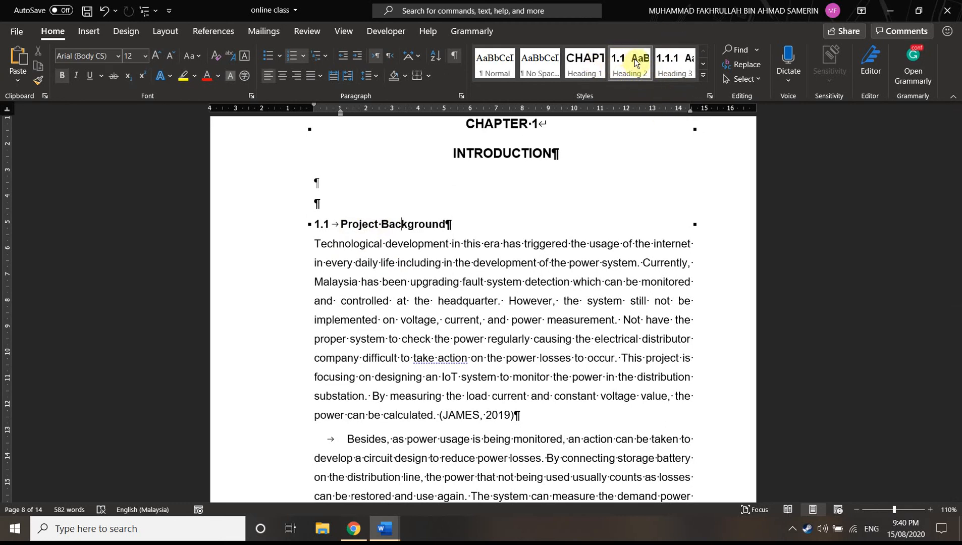
click(374, 225)
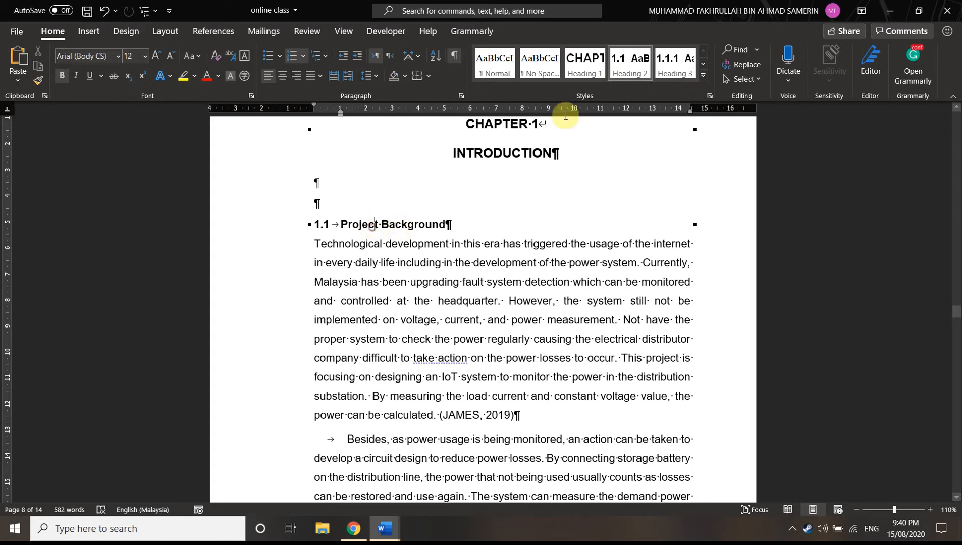
Reapply Heading 2 to the 1.1 Project Background heading and inspect the third-level headings on the following page
click(624, 60)
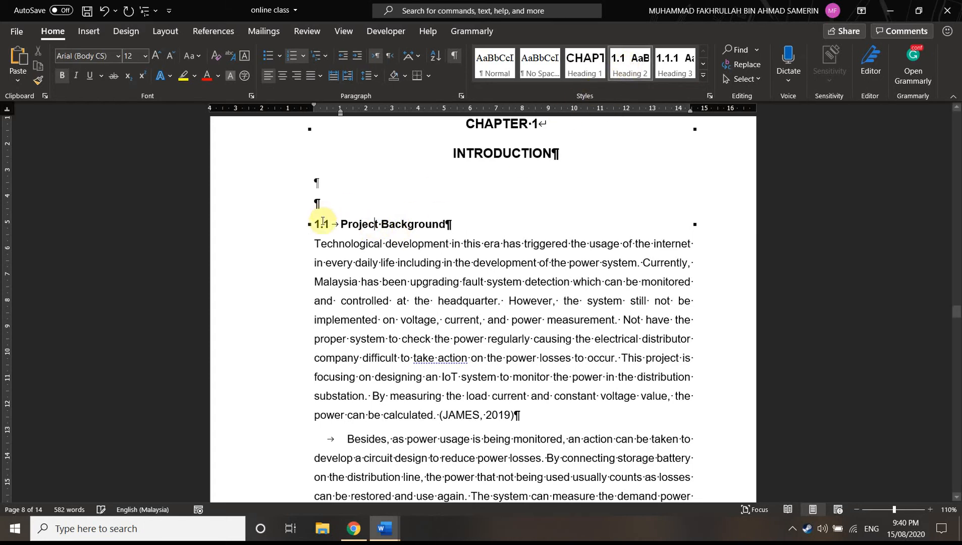
scroll(409, 275, down, 12)
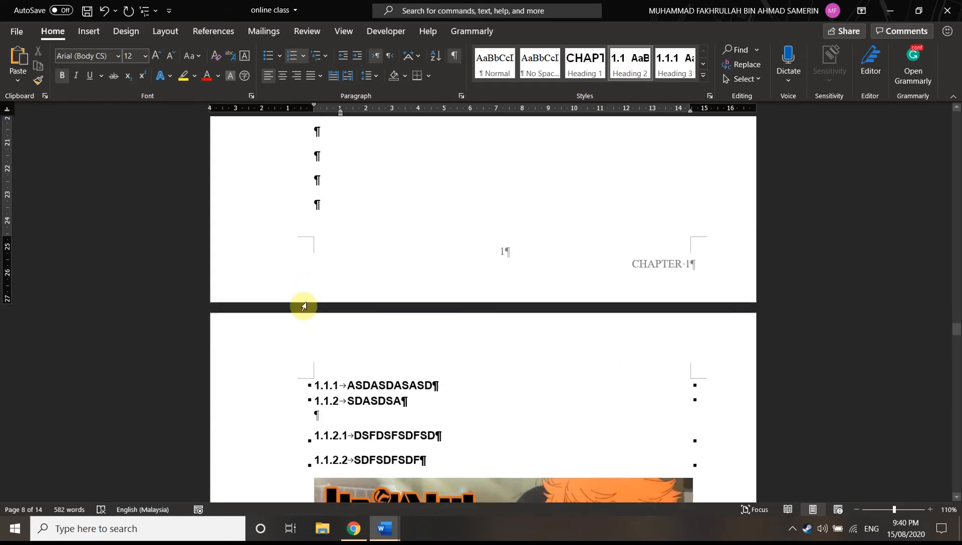
drag(438, 234, 307, 220)
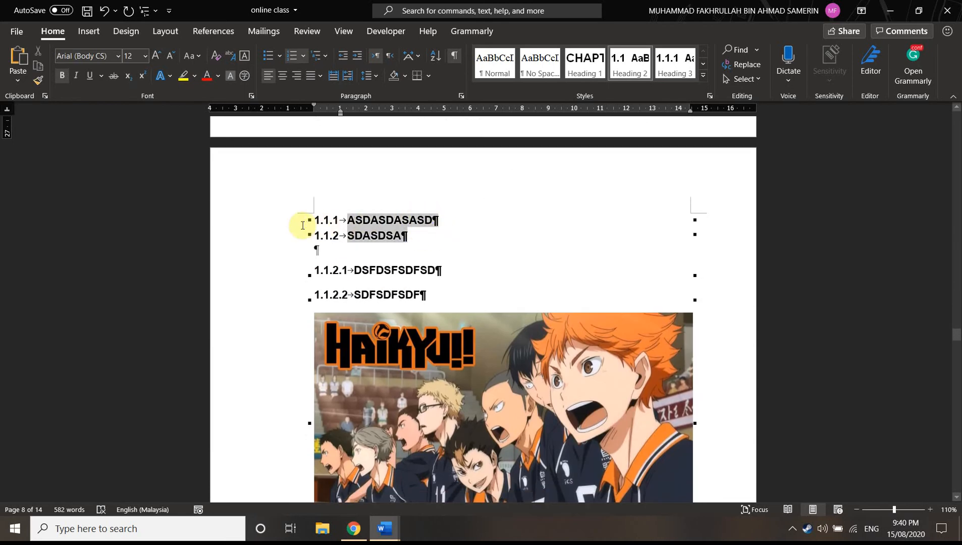
click(333, 247)
click(348, 218)
scroll(384, 217, up, 3)
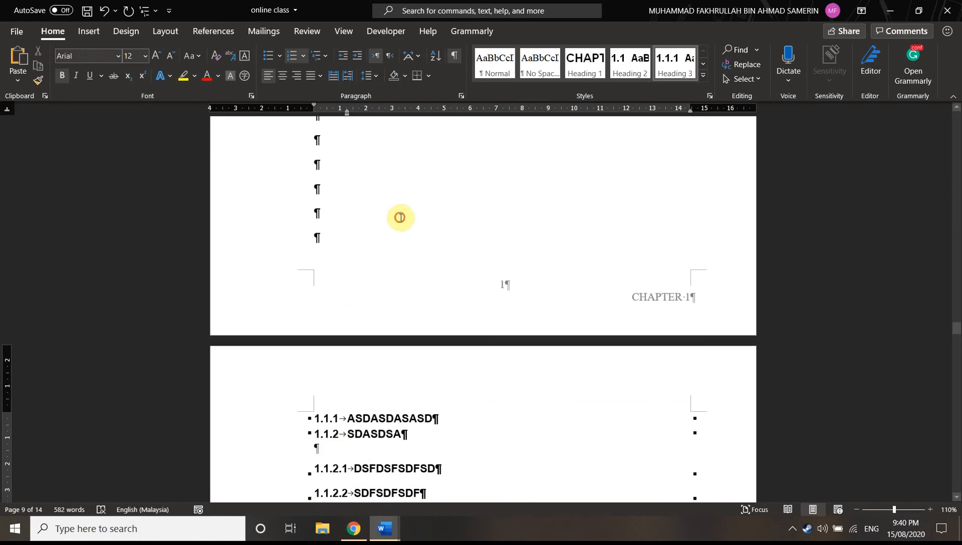
Add the line SADSADSDA above the ASDASDASASD heading and format it as Heading 2
click(364, 241)
key(Return)
key(Return)
scroll(336, 315, down, 2)
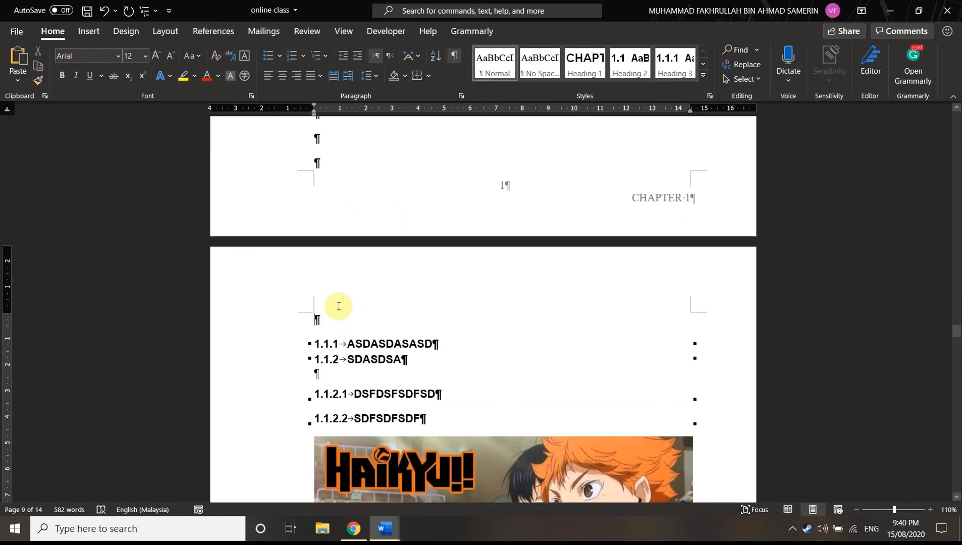
text(SADSADSDA)
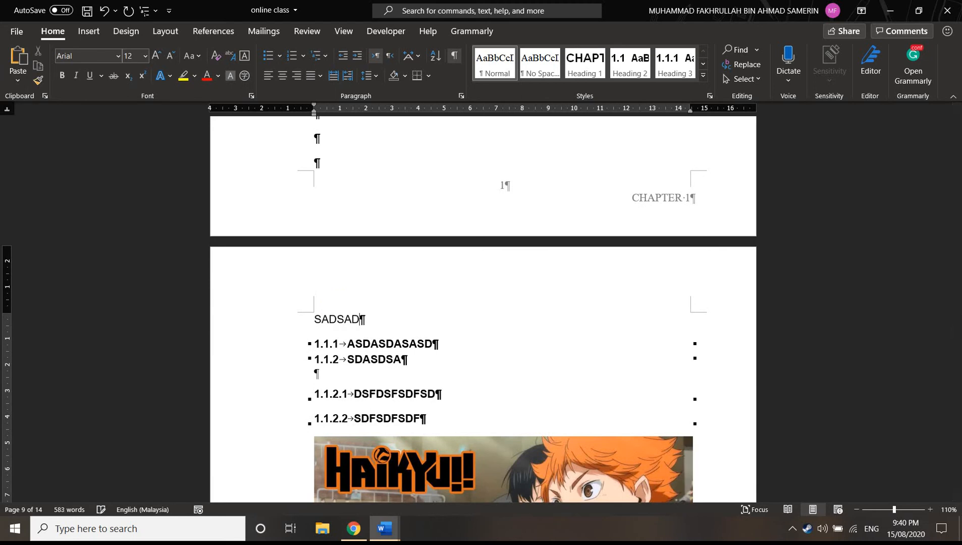
click(355, 321)
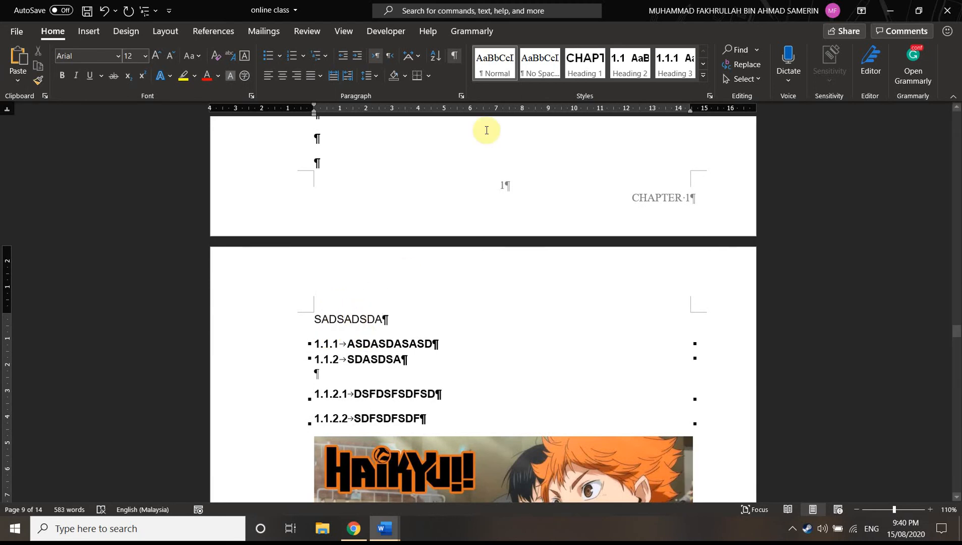
click(631, 67)
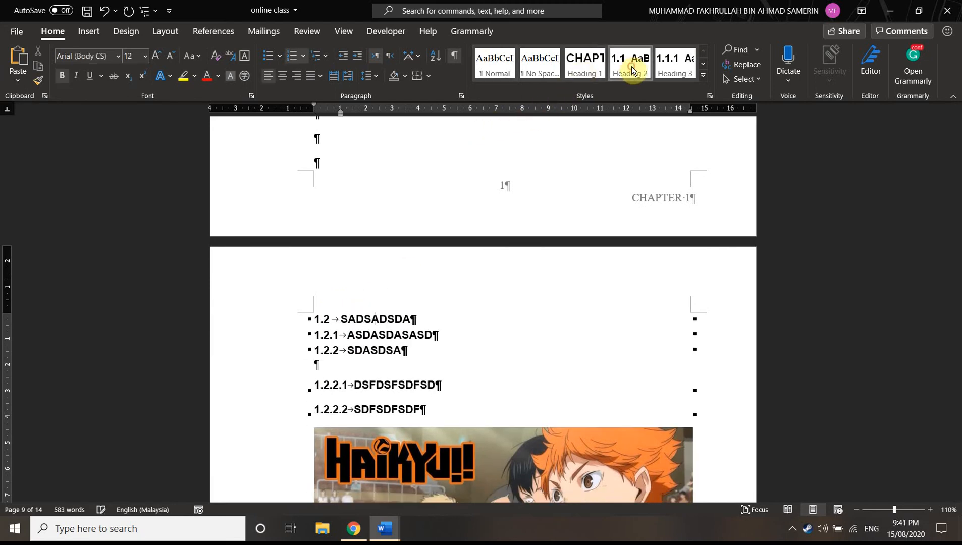
key(Return)
key(Return)
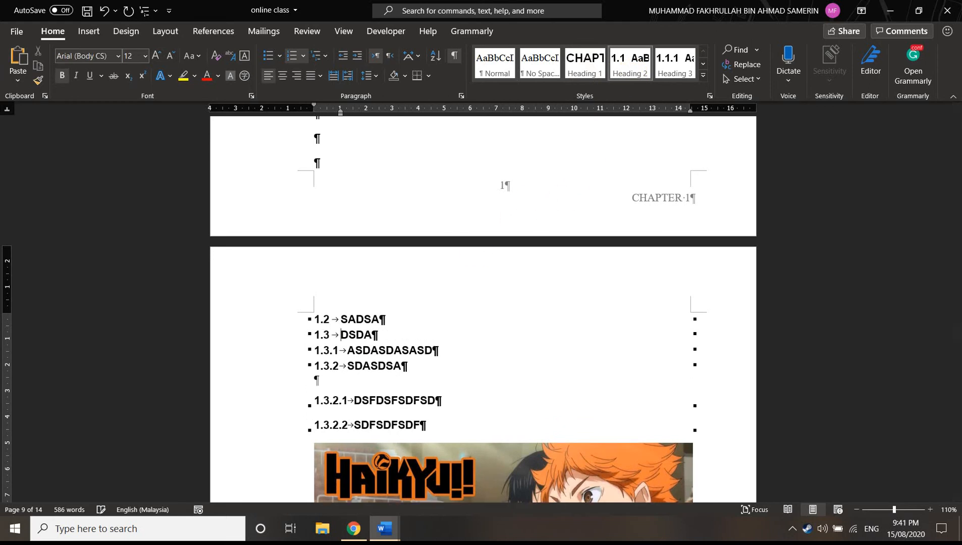
key(ctrl+z)
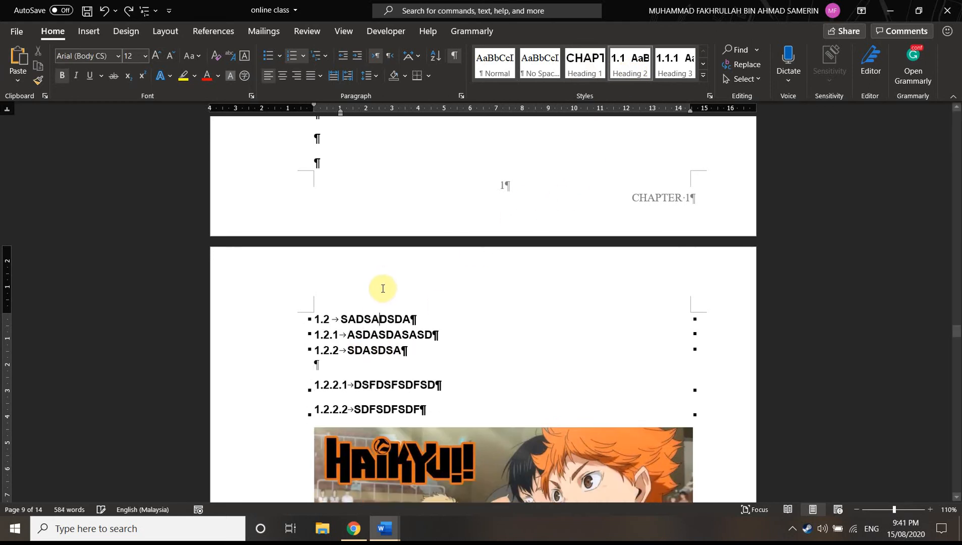
Add the heading SDFSDFSDF in Heading 2 style beneath SADSADSDA, with an empty line before and after it
click(415, 319)
key(Return)
key(Return)
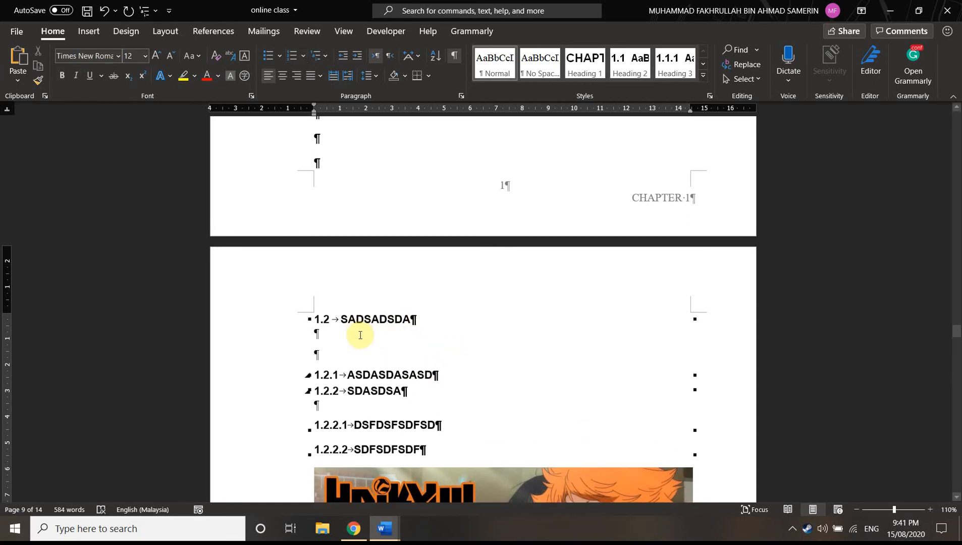
text(SDFSDFSDF)
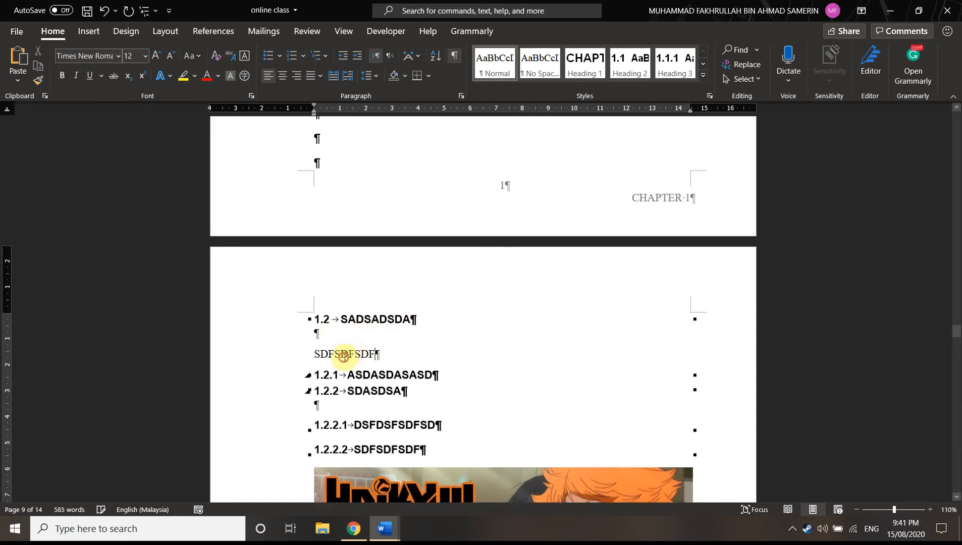
click(627, 72)
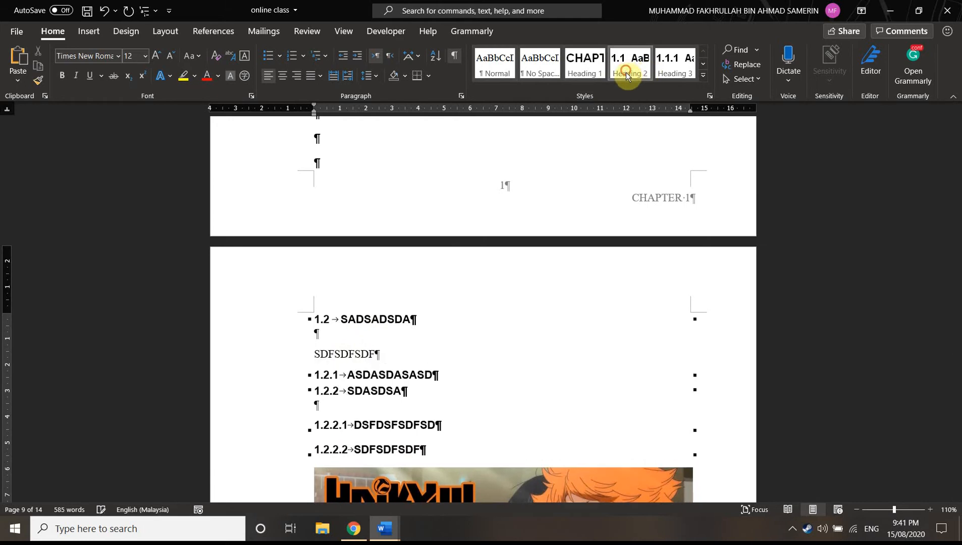
click(371, 355)
click(436, 350)
key(Return)
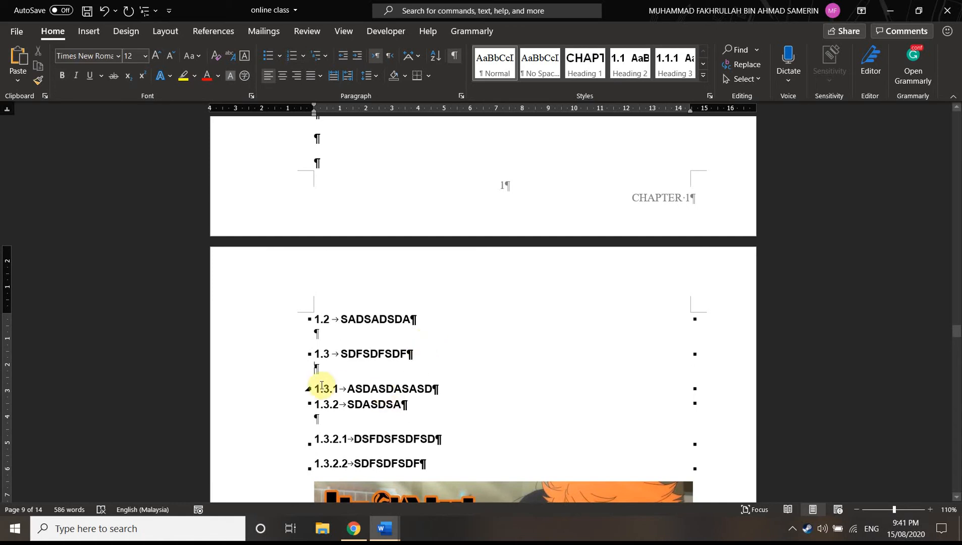
click(377, 388)
Add the subheading FGDGDFGDF in Heading 3 style between the SADSADSDA and SDFSDFSDF headings, separated by empty lines
click(424, 326)
click(423, 318)
key(Return)
key(Return)
text(FGDGDFGDF¶)
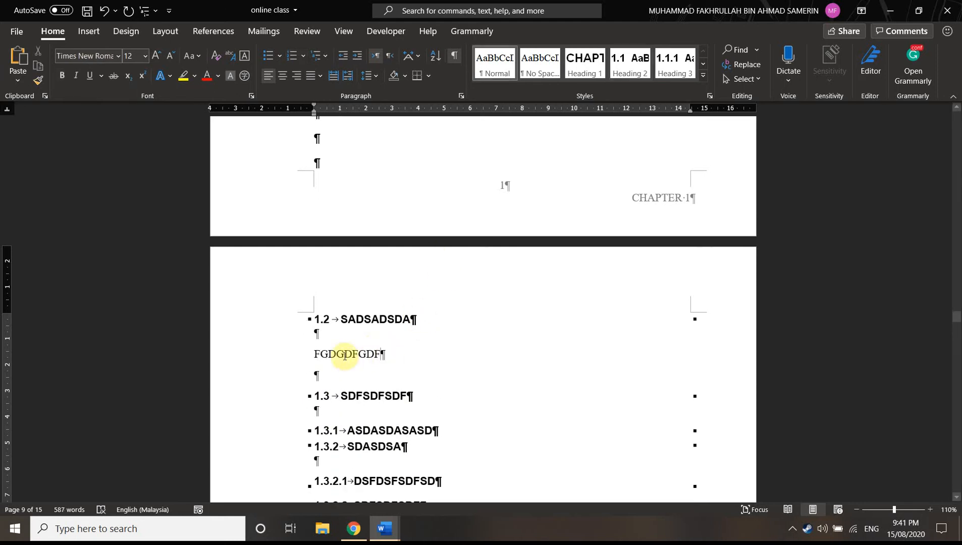
click(672, 70)
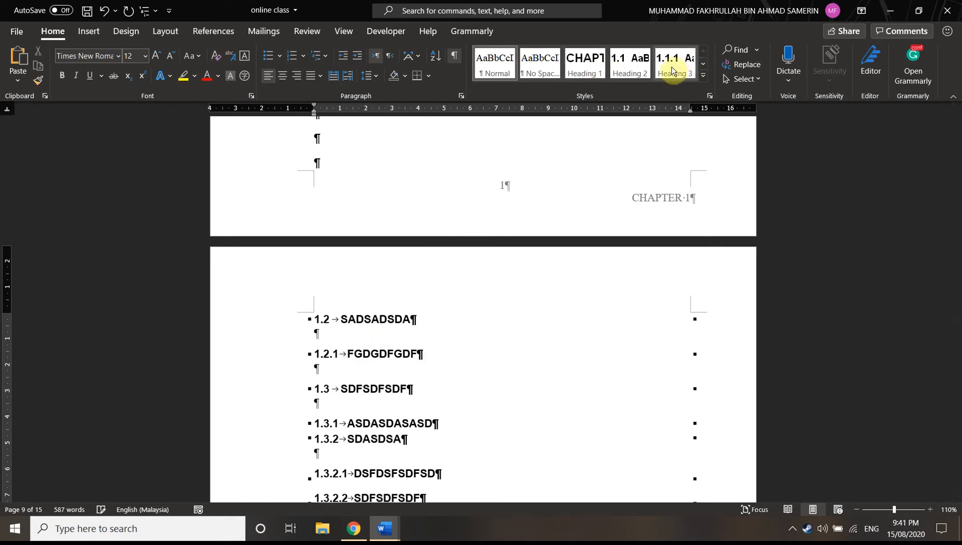
click(380, 354)
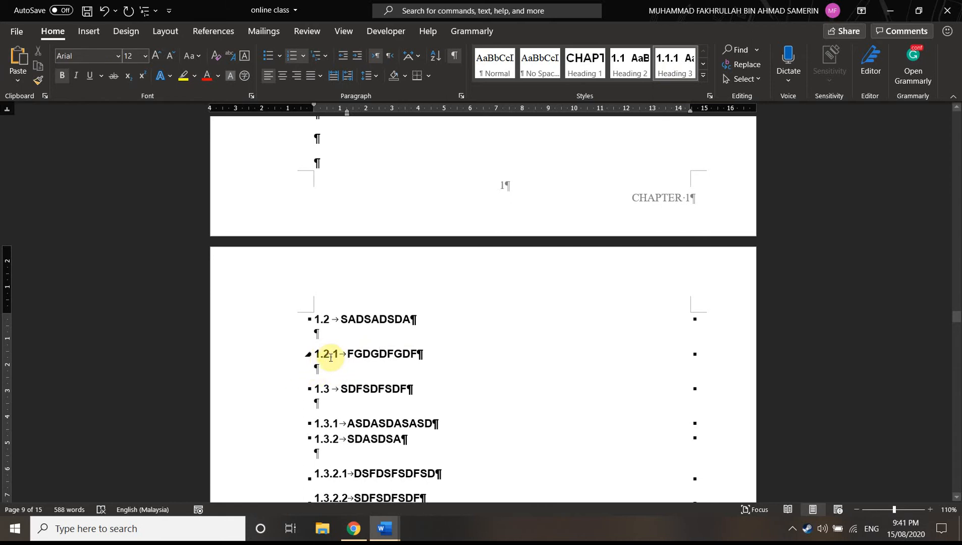
Examine the Heading 4 and Heading 5 styles and compare them with the numbered heading levels in Chapter 1
scroll(209, 327, down, 4)
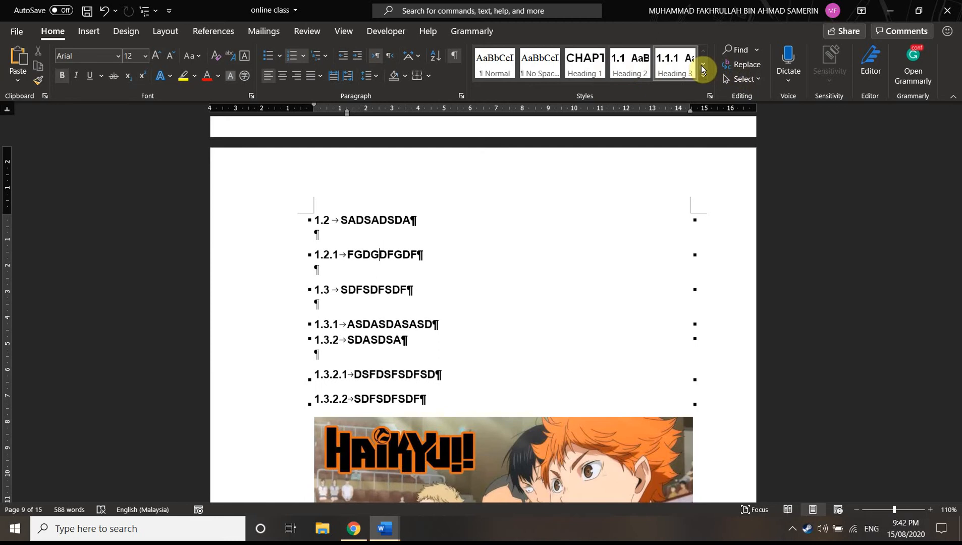
click(702, 64)
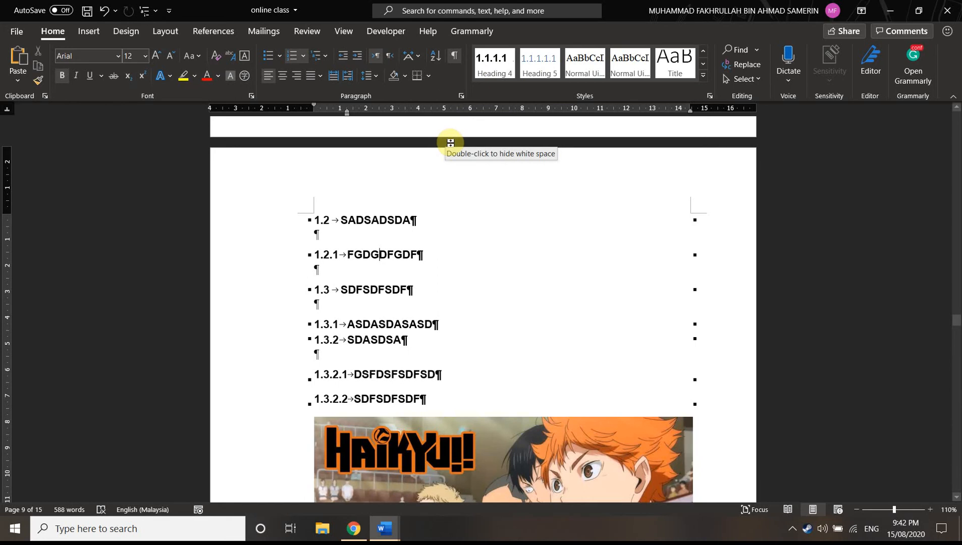
click(494, 70)
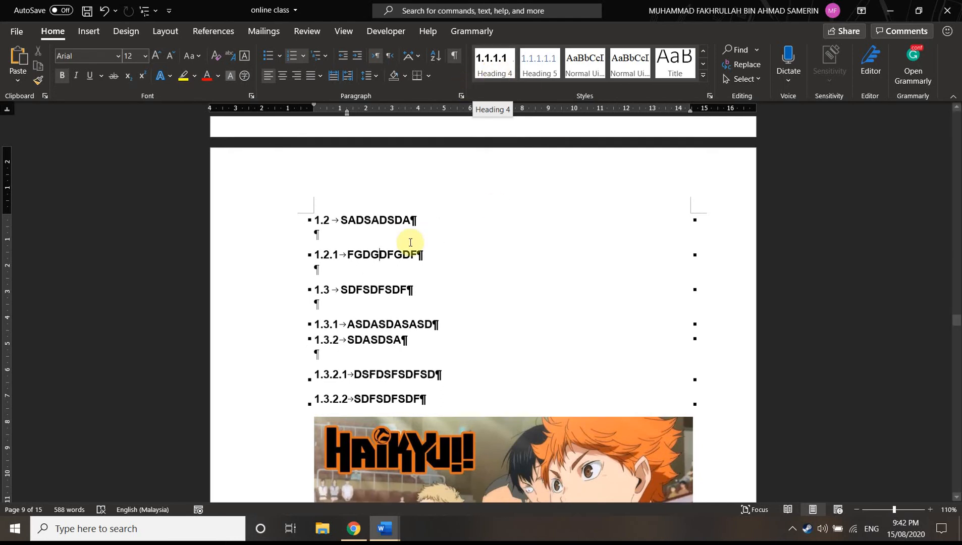
scroll(422, 315, up, 2)
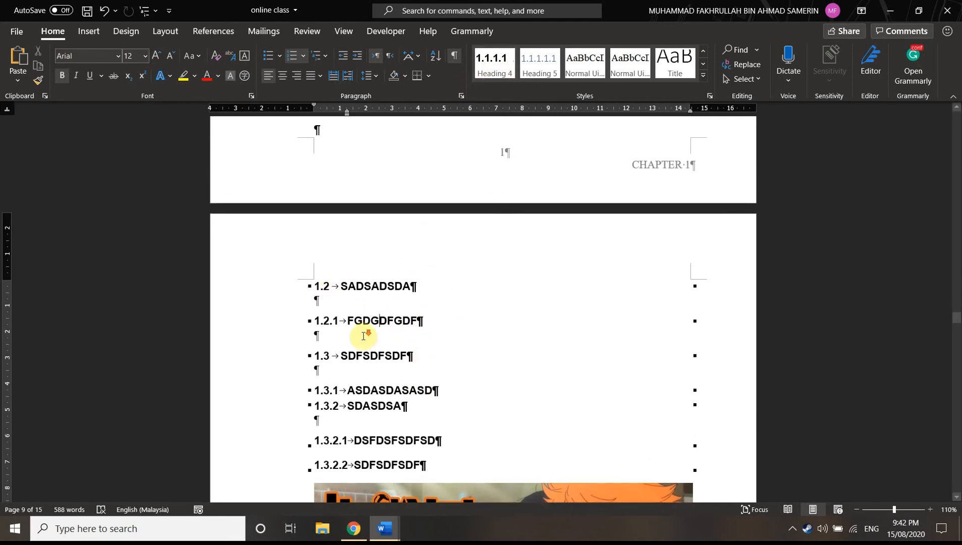
scroll(365, 332, down, 4)
scroll(440, 217, down, 2)
scroll(461, 206, up, 3)
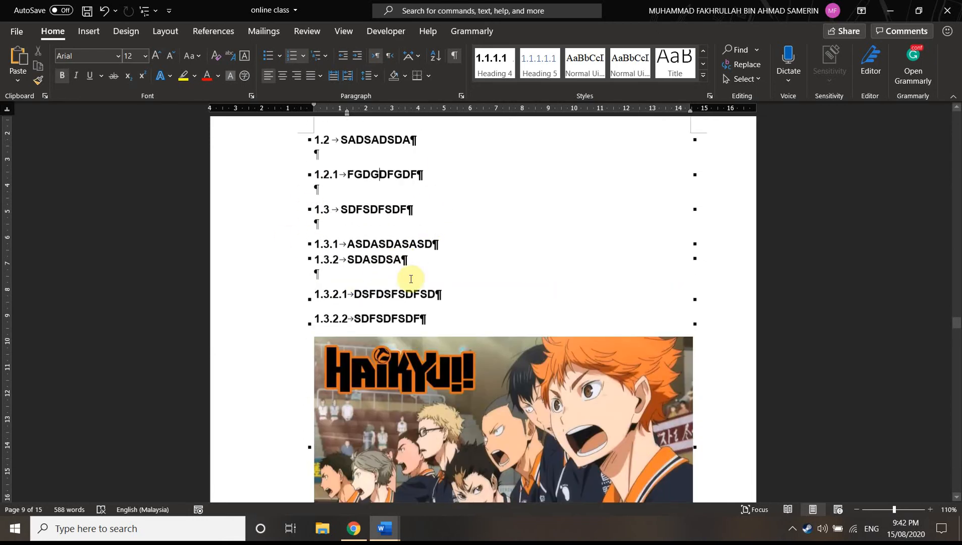
scroll(403, 299, down, 5)
scroll(348, 187, up, 4)
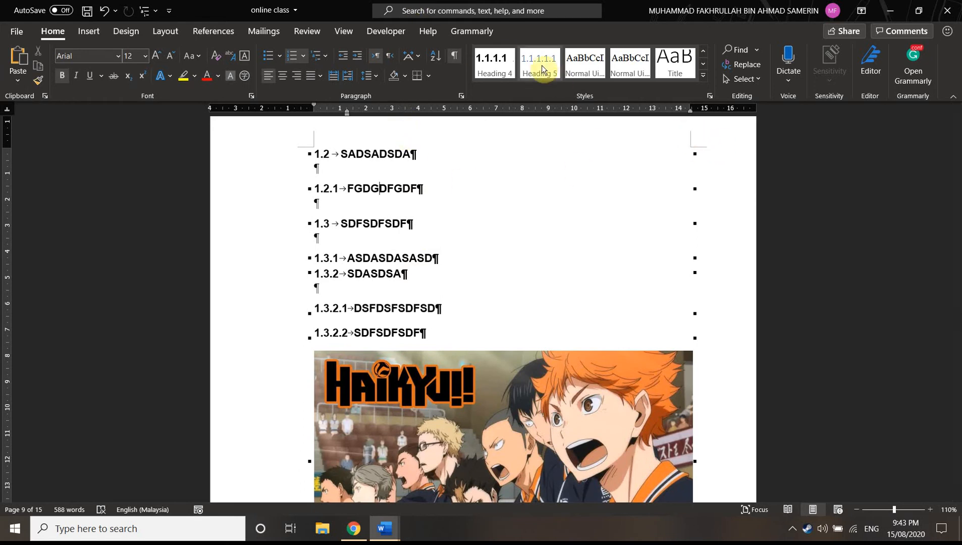
scroll(321, 283, up, 2)
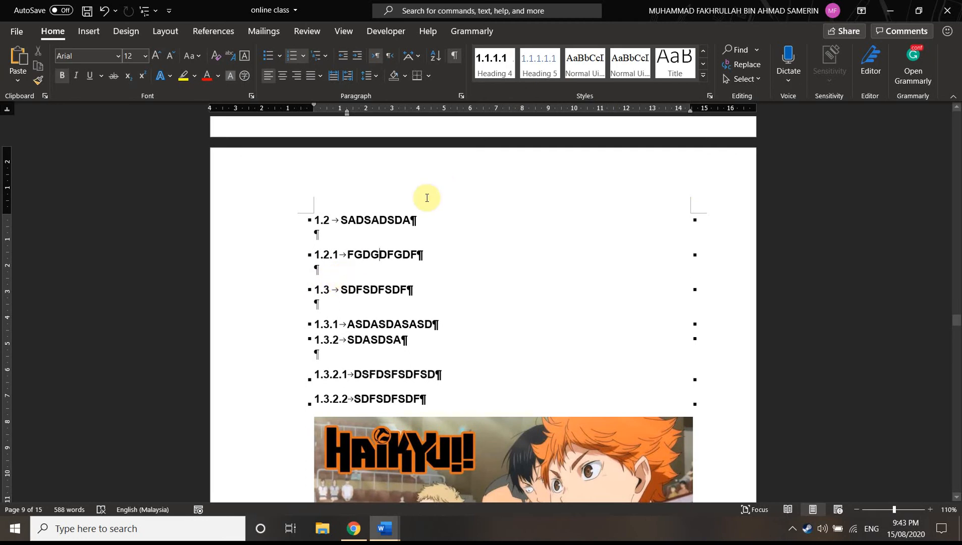
click(363, 218)
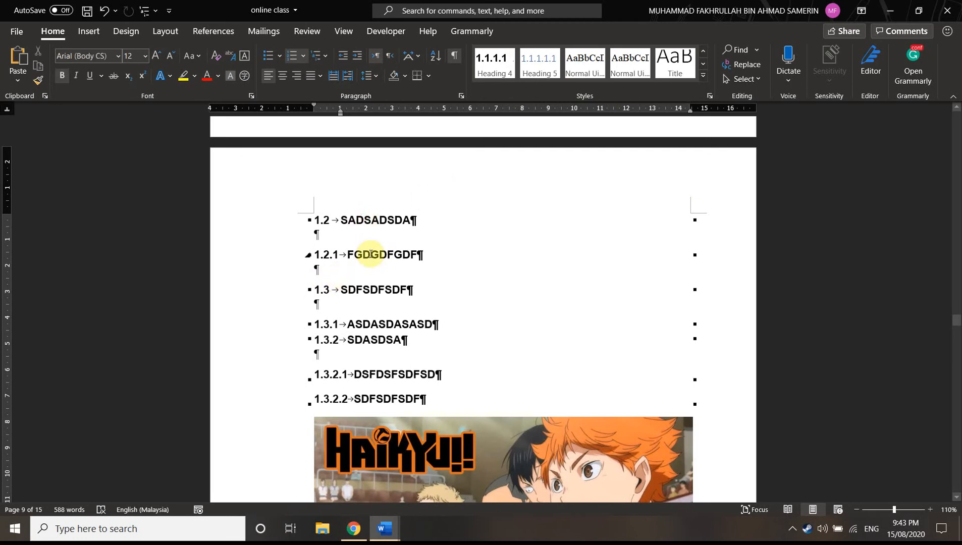
click(370, 253)
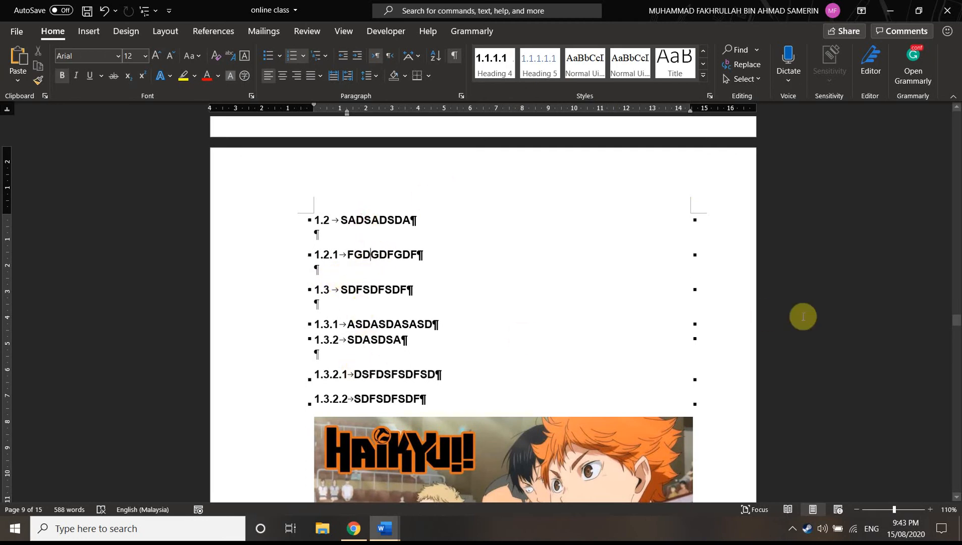
Insert an empty paragraph below the TABLE OF CONTENT title
drag(956, 329, 942, 228)
click(335, 253)
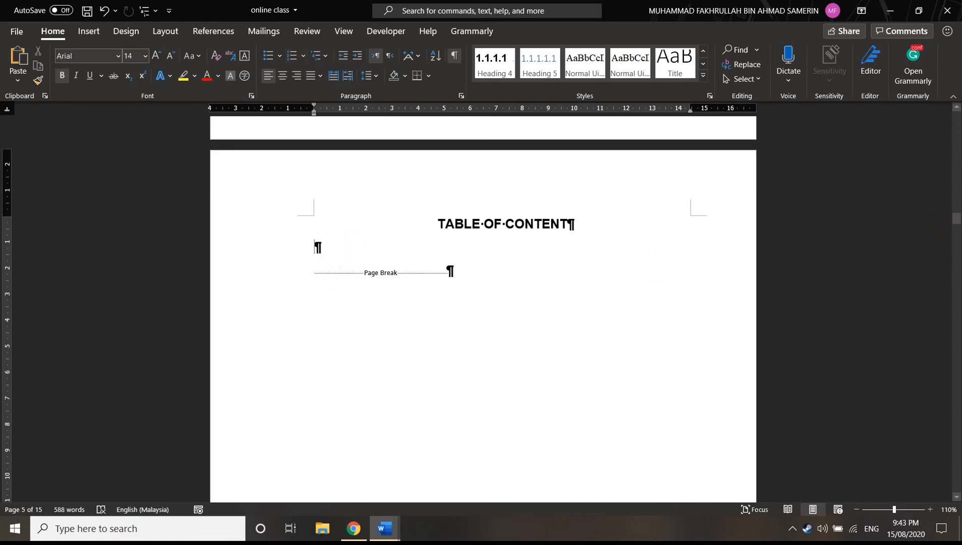
key(Return)
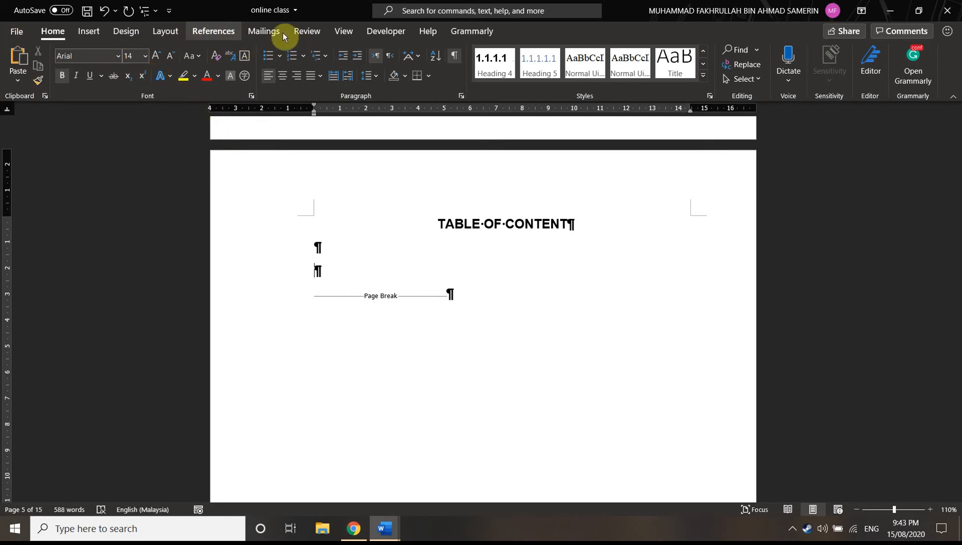
Show the Navigation Pane and use it to visit the headings of Chapters 1 and 2
click(349, 31)
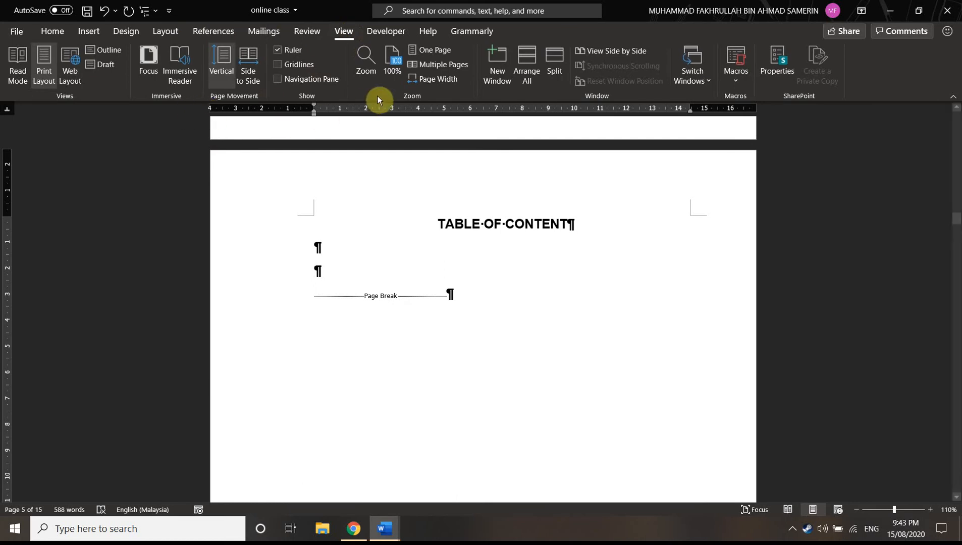
click(293, 79)
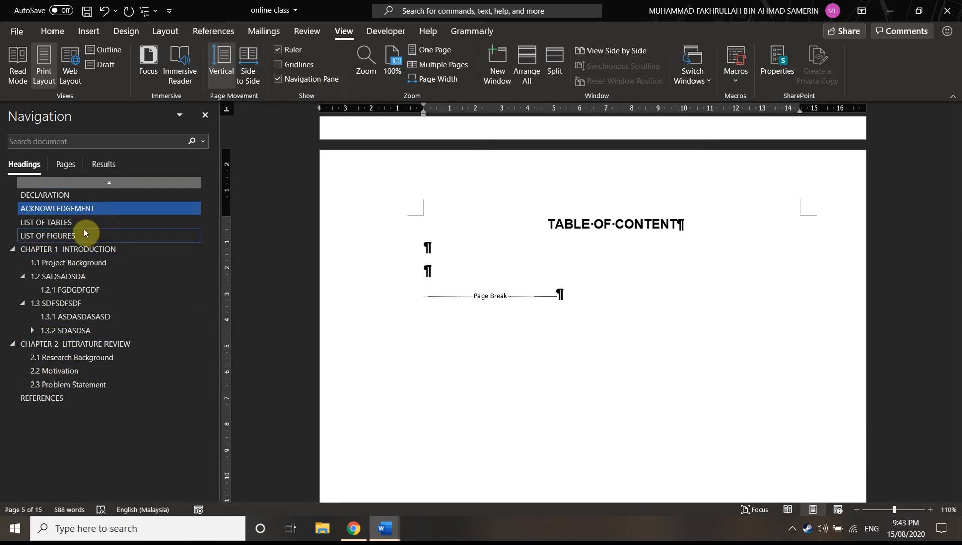
click(70, 269)
click(73, 276)
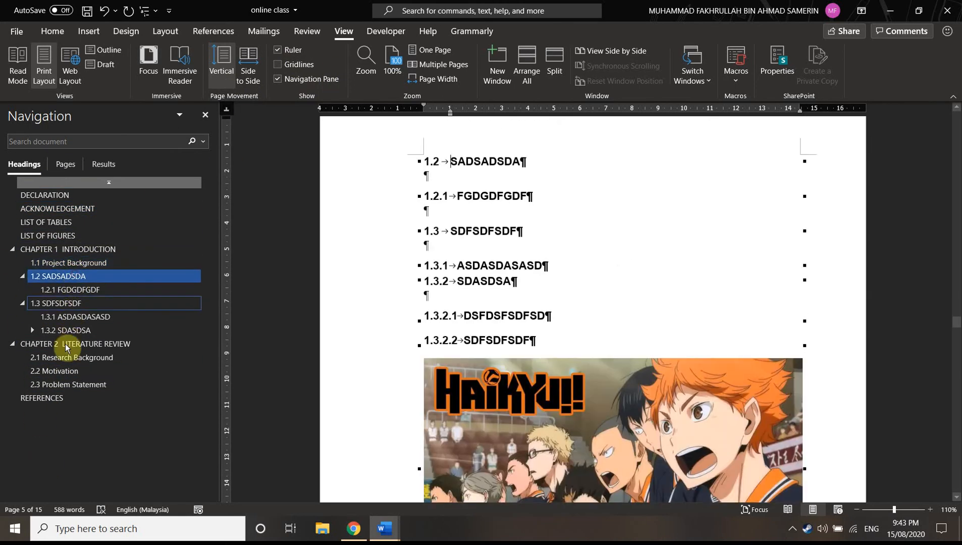
click(65, 331)
click(66, 345)
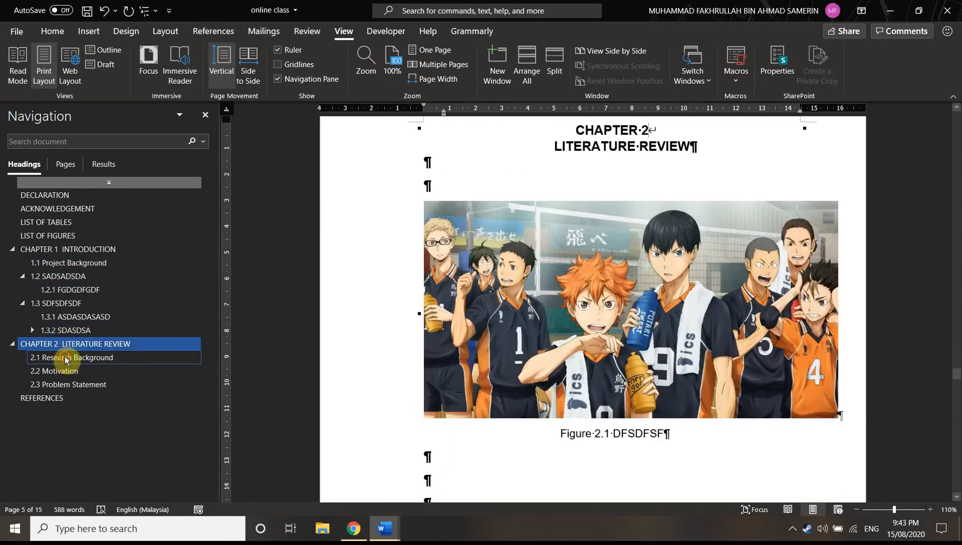
click(65, 359)
click(66, 372)
click(69, 384)
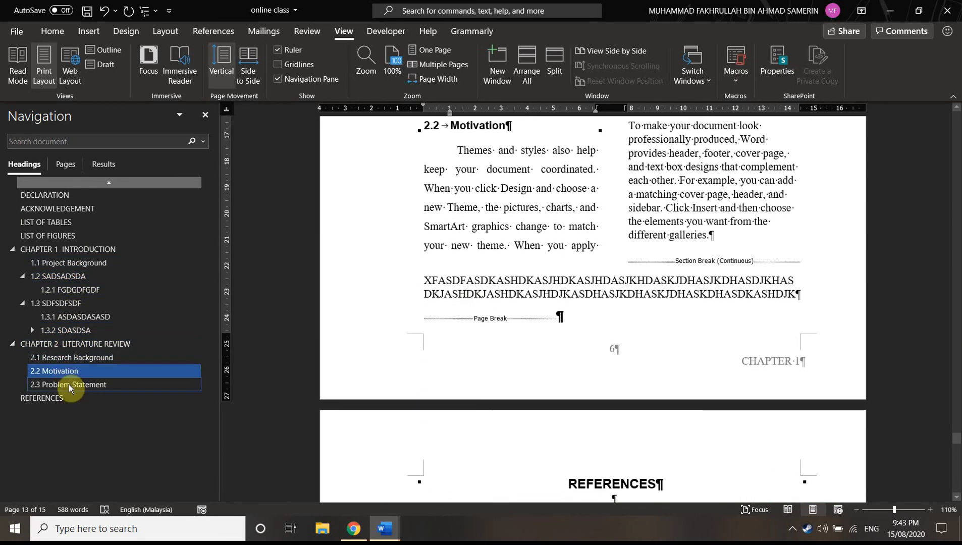
Visit the LIST OF FIGURES and ACKNOWLEDGEMENT headings and return to the TABLE OF CONTENT page
click(61, 235)
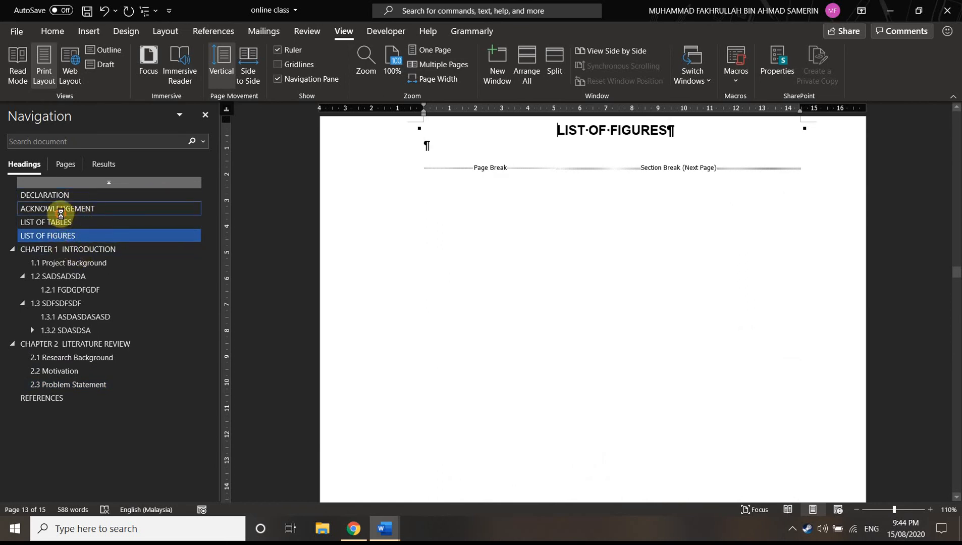
click(64, 209)
scroll(474, 276, down, 15)
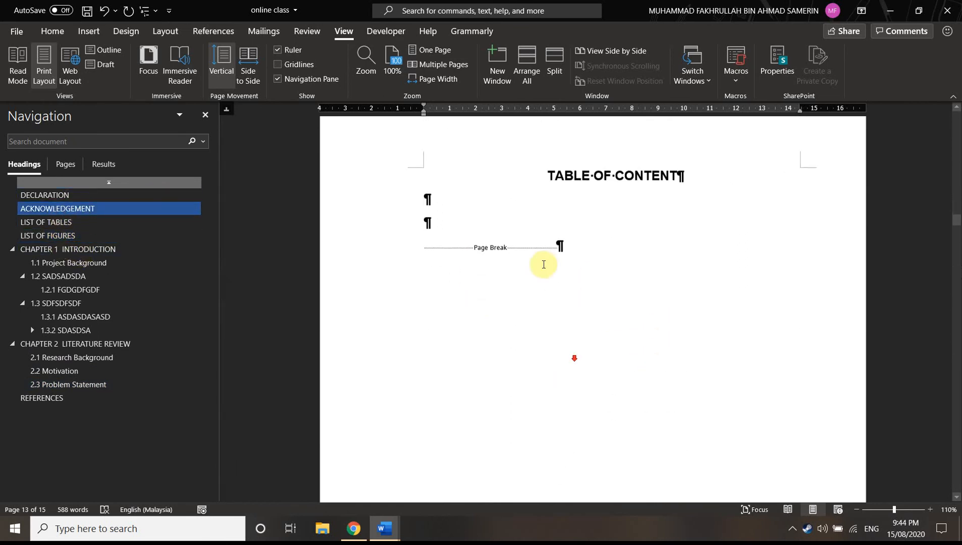
Close the Navigation Pane and insert an Automatic Table 2 table of contents in the second empty paragraph below the TABLE OF CONTENT title
scroll(483, 167, up, 2)
click(426, 199)
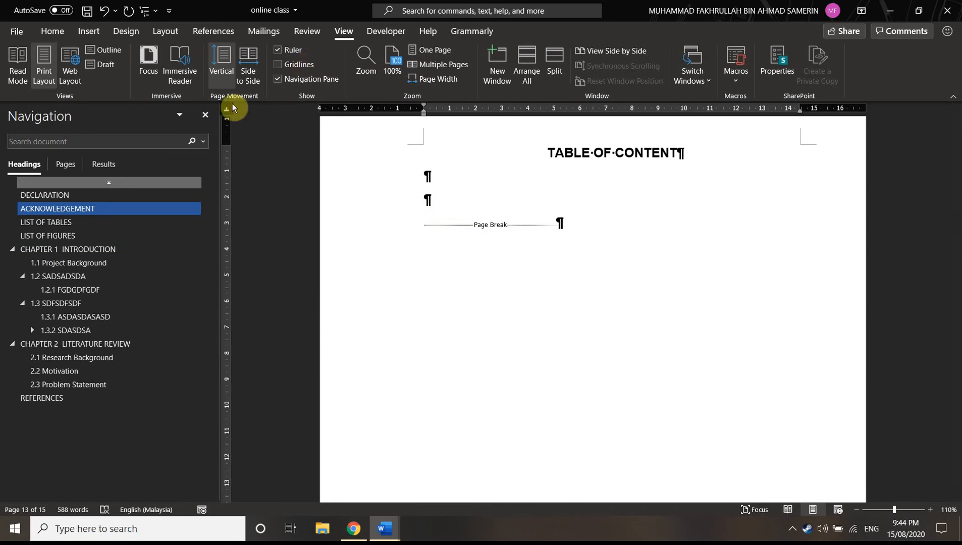
click(202, 115)
click(209, 30)
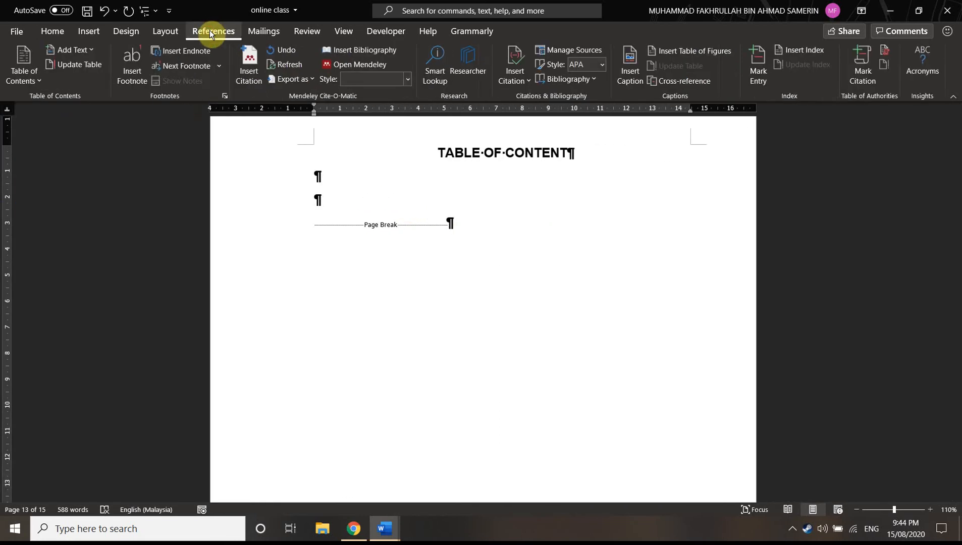
click(28, 73)
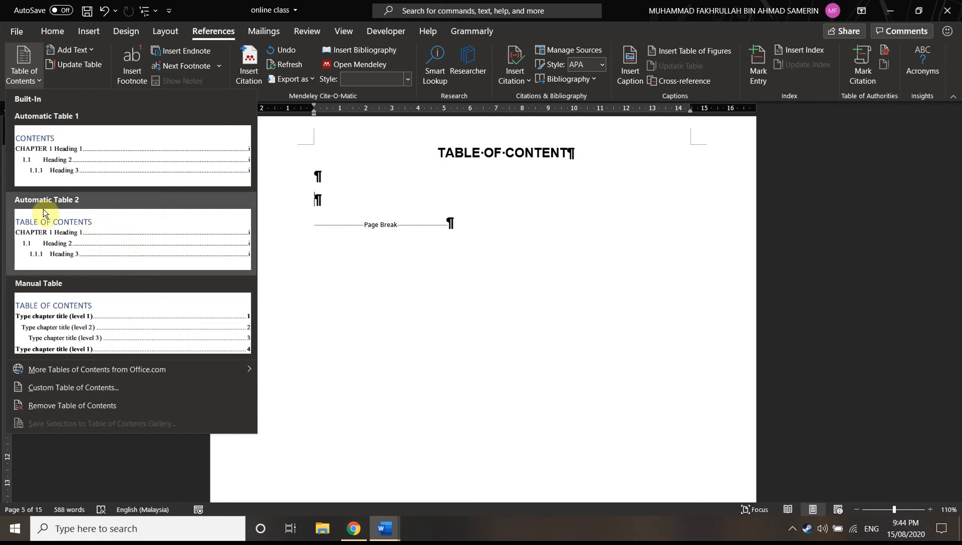
click(84, 243)
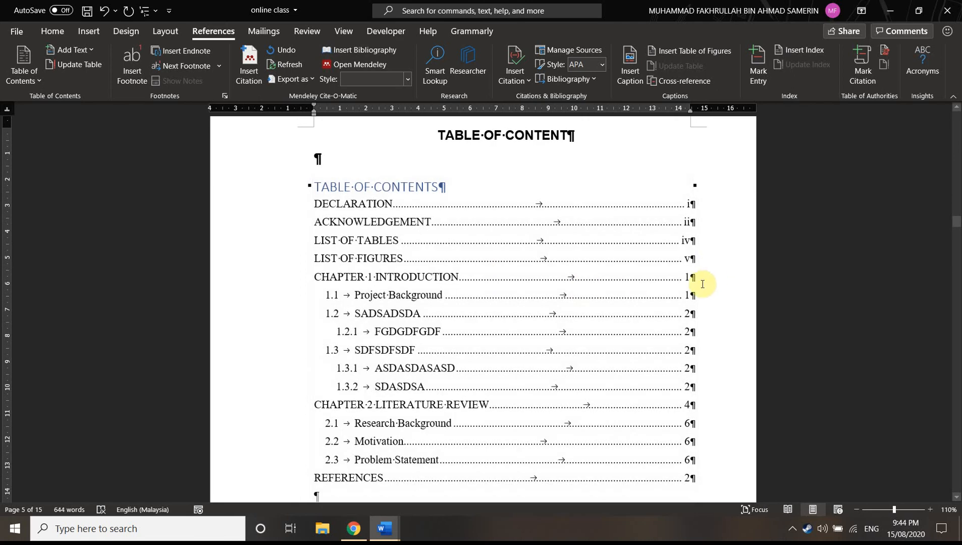
Insert an empty line before the CHAPTER 1 INTRODUCTION entry in the table of contents
click(701, 265)
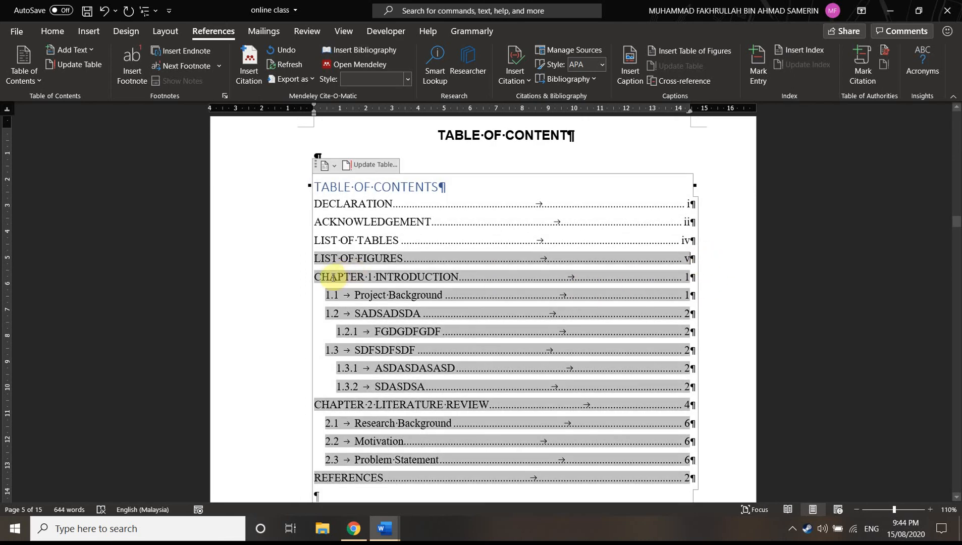
drag(315, 279, 463, 280)
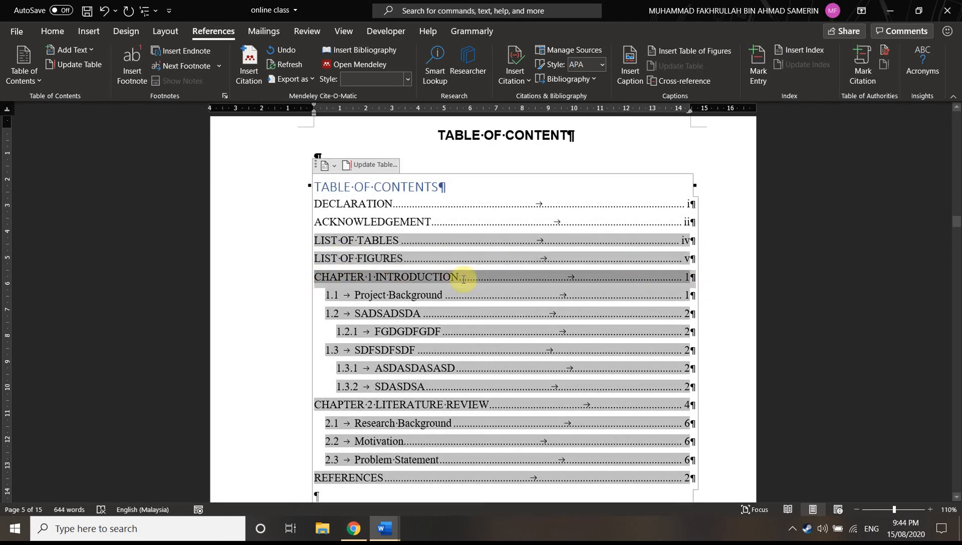
click(317, 276)
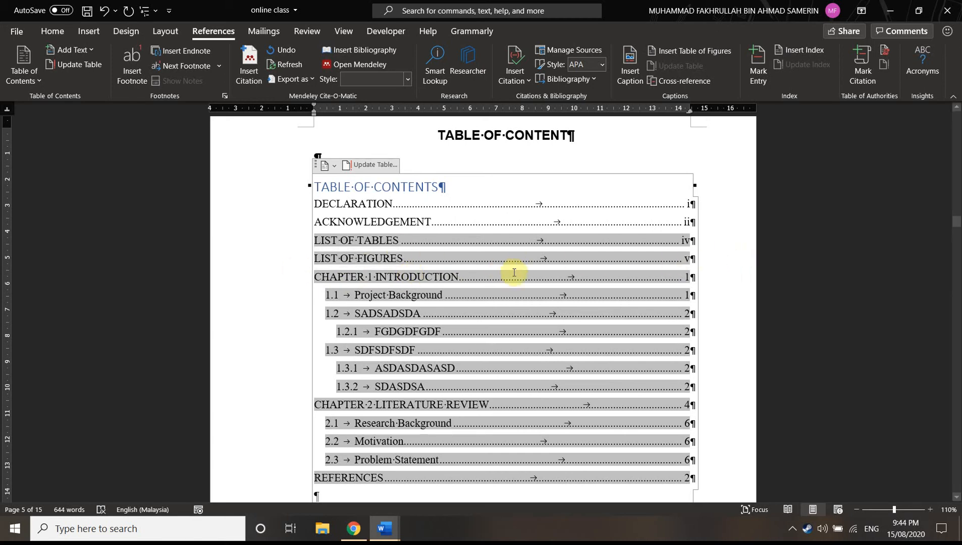
scroll(477, 282, down, 3)
scroll(476, 281, up, 3)
key(Return)
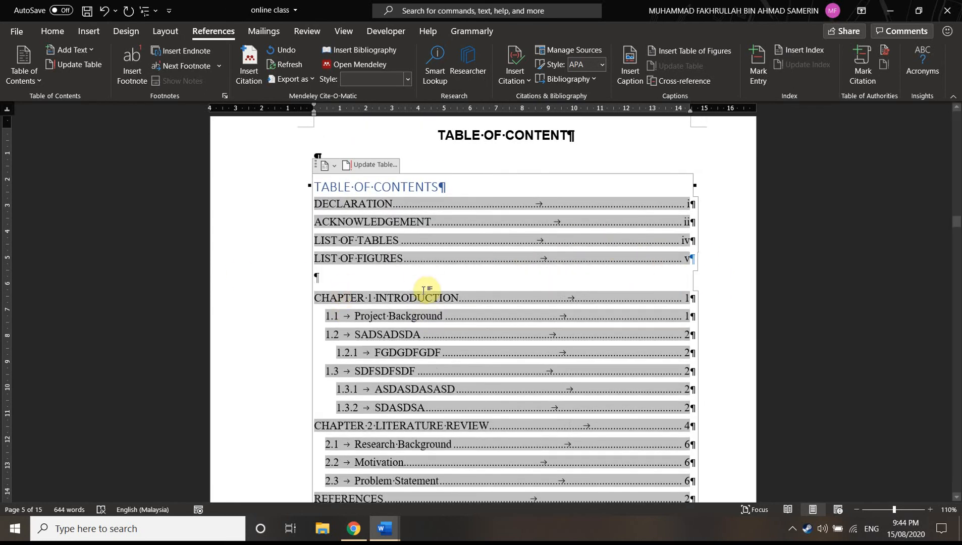
Try removing the indent of the 1.1 Project Background entry and replace the tab after its number with a space
scroll(606, 240, down, 3)
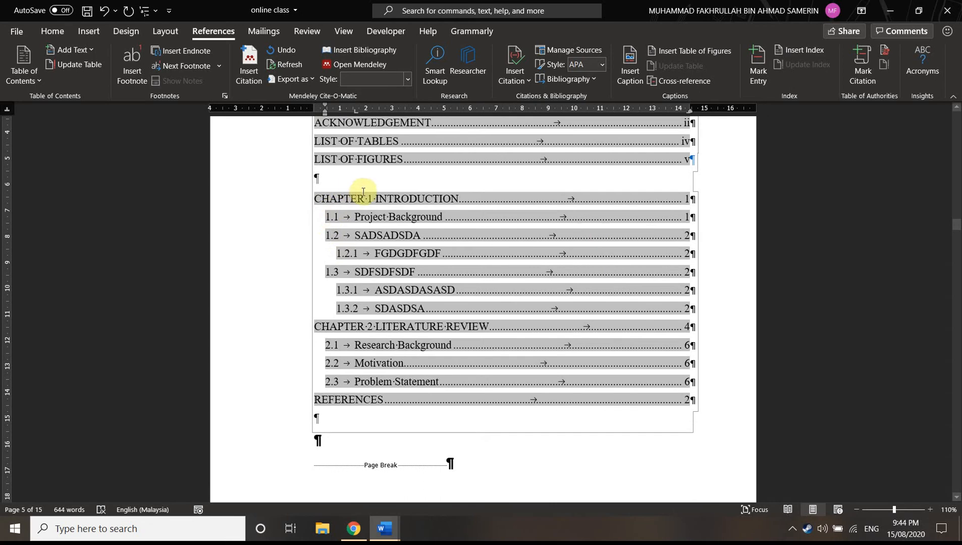
mouse_move(312, 108)
mouse_down()
mouse_move(324, 99)
mouse_move(315, 99)
mouse_up()
key(ctrl+z)
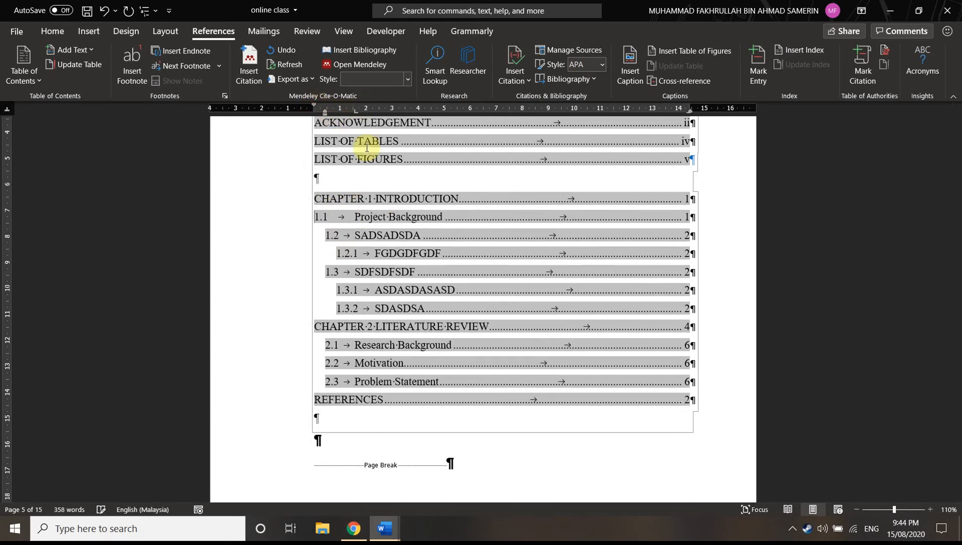
key(ctrl+z)
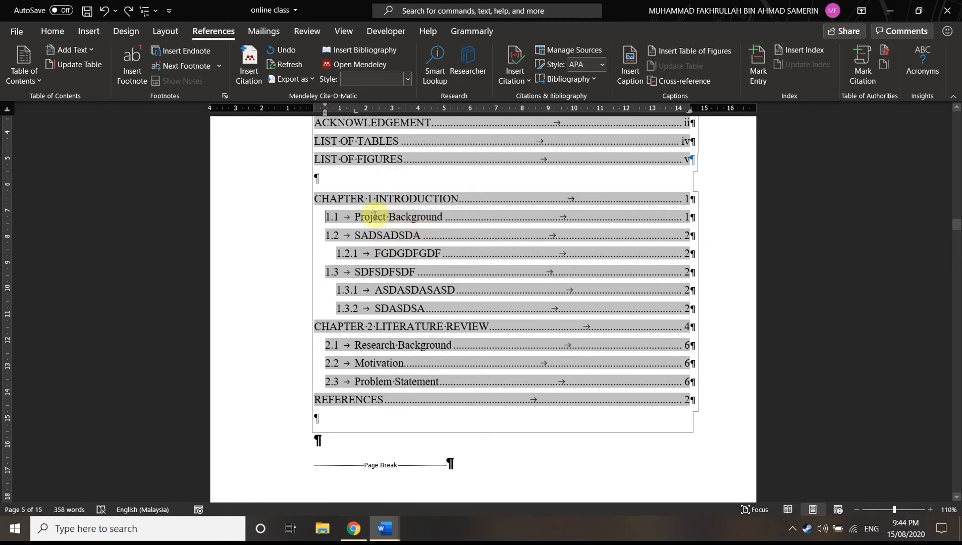
click(350, 216)
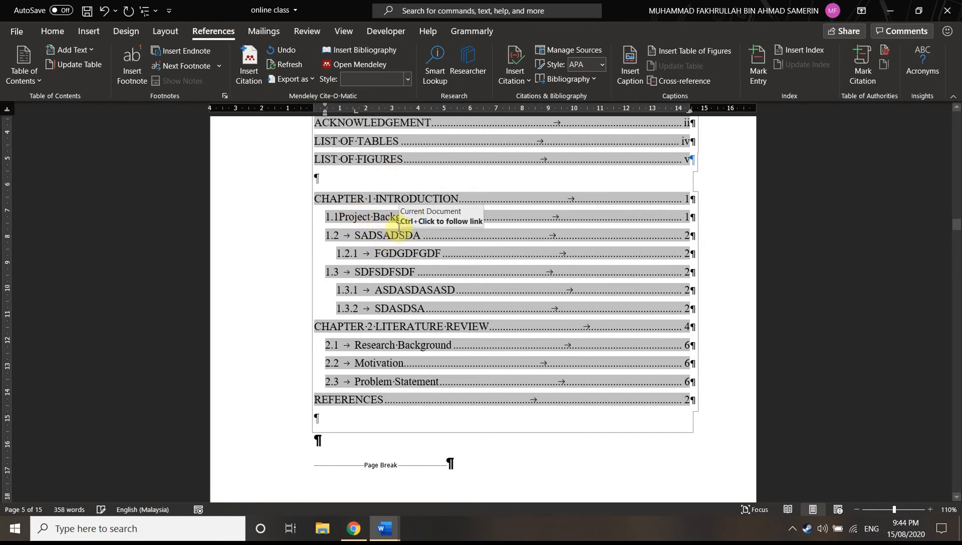
key(BackSpace)
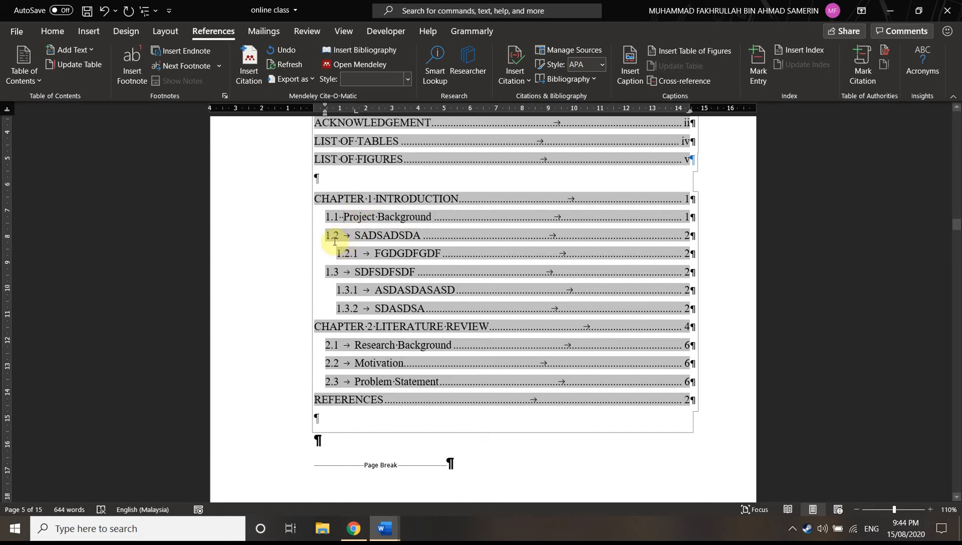
Update the page numbers of the table of contents and rebuild the entire table
scroll(361, 253, up, 2)
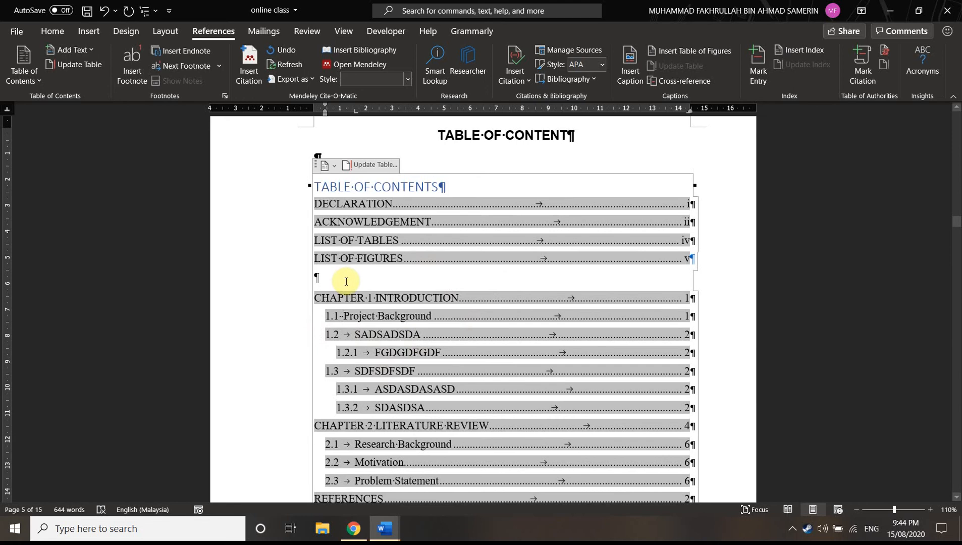
click(377, 164)
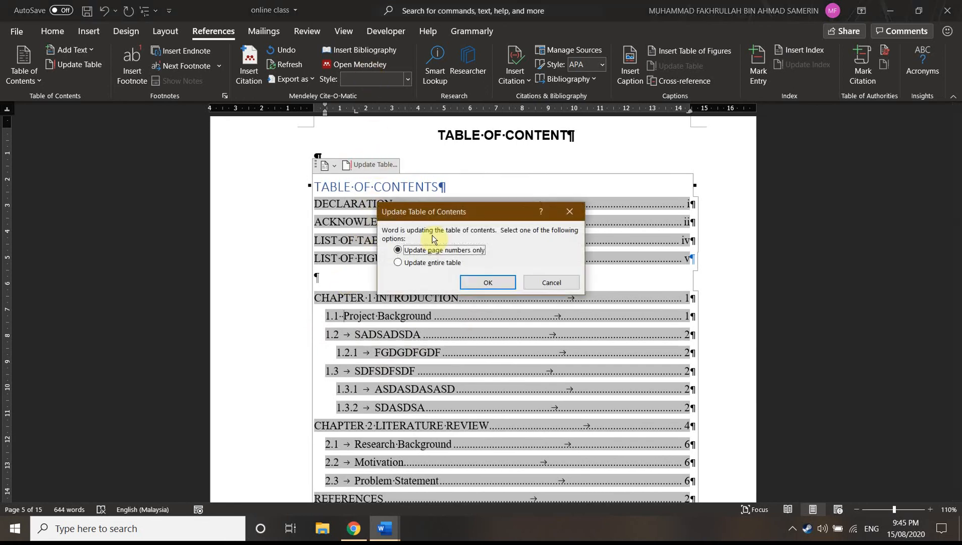
click(488, 283)
click(376, 172)
click(412, 263)
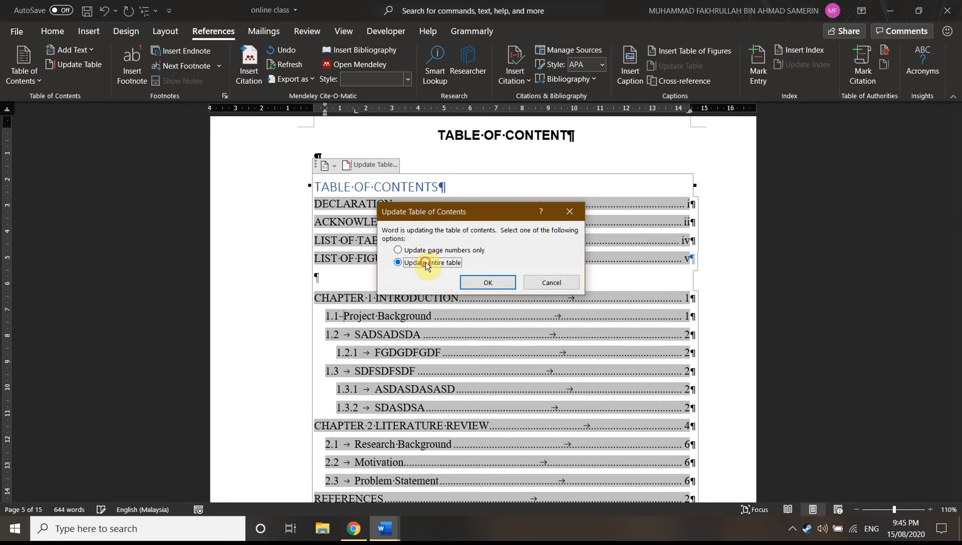
click(492, 284)
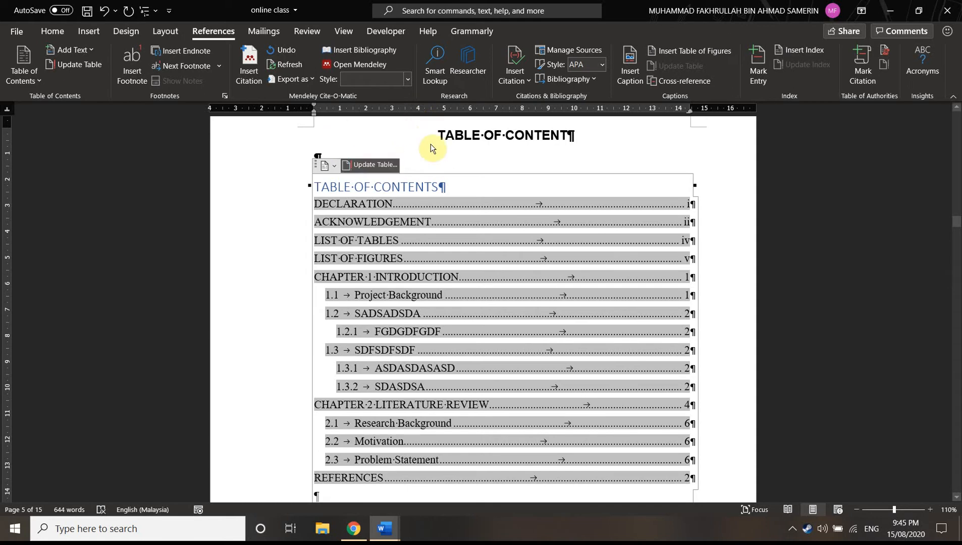
right_click(528, 241)
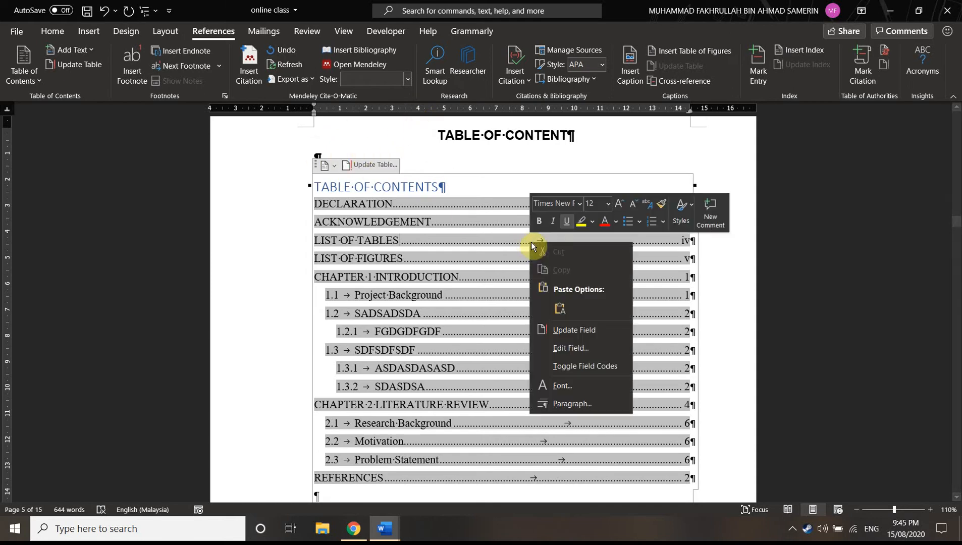
click(578, 337)
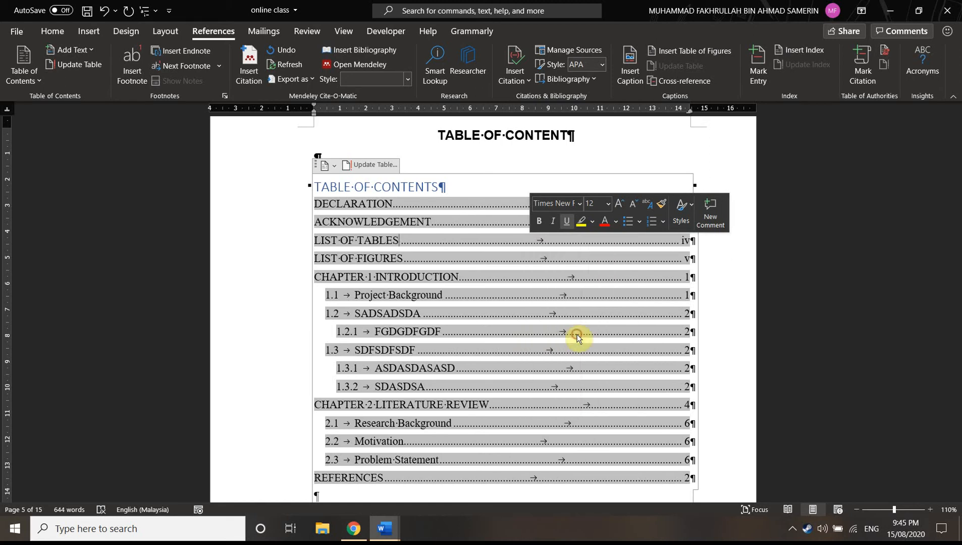
click(559, 286)
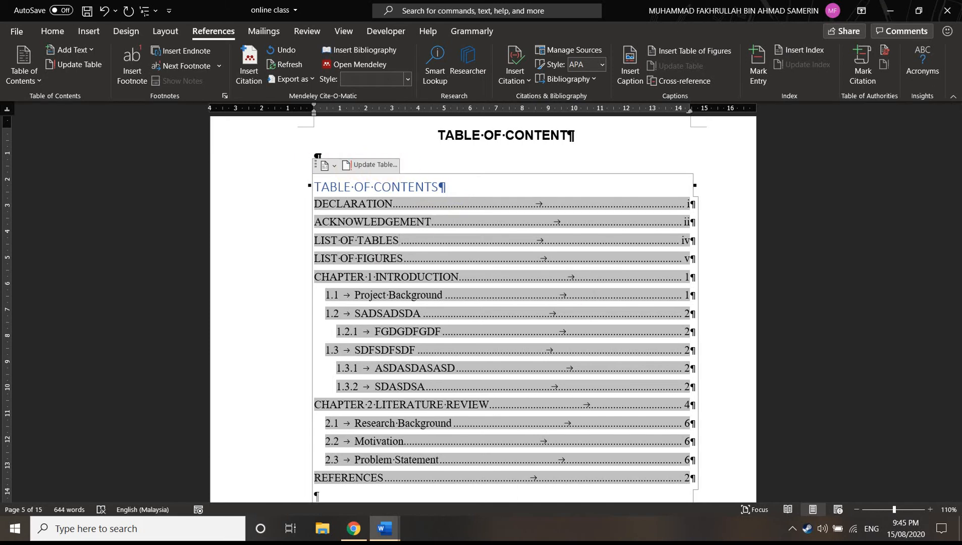
Examine the entries, heading levels and page numbers of the table of contents from its title to REFERENCES
scroll(453, 399, down, 5)
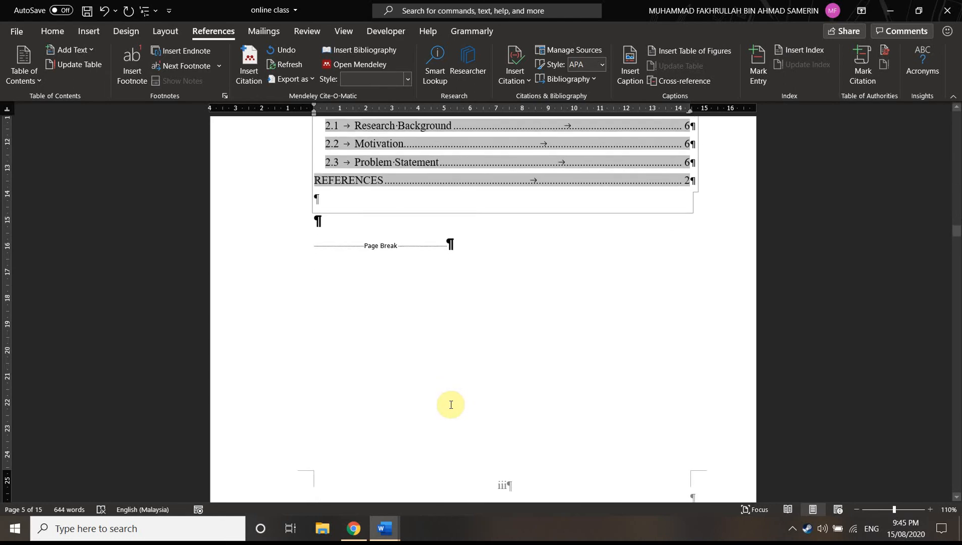
scroll(451, 405, up, 2)
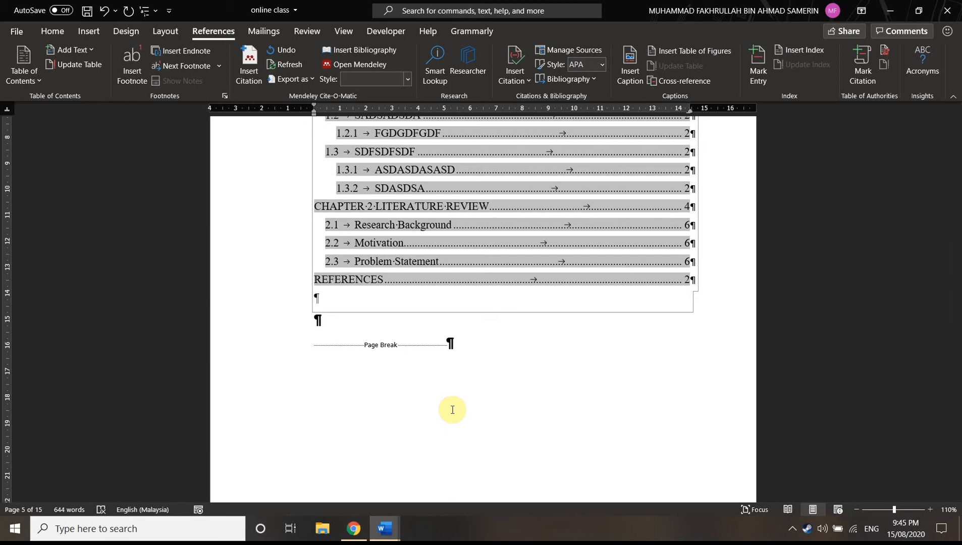
scroll(442, 390, up, 2)
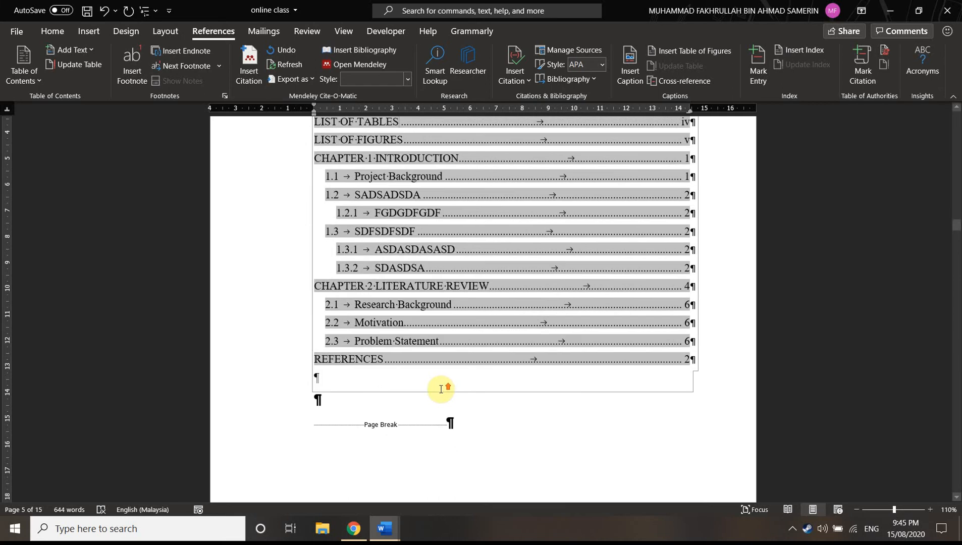
scroll(441, 389, up, 4)
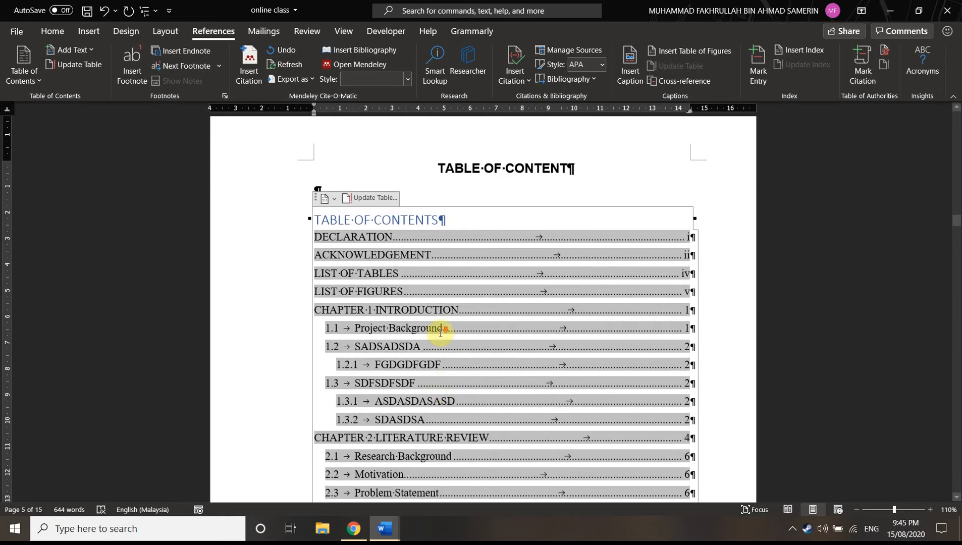
scroll(440, 329, down, 6)
scroll(543, 328, up, 4)
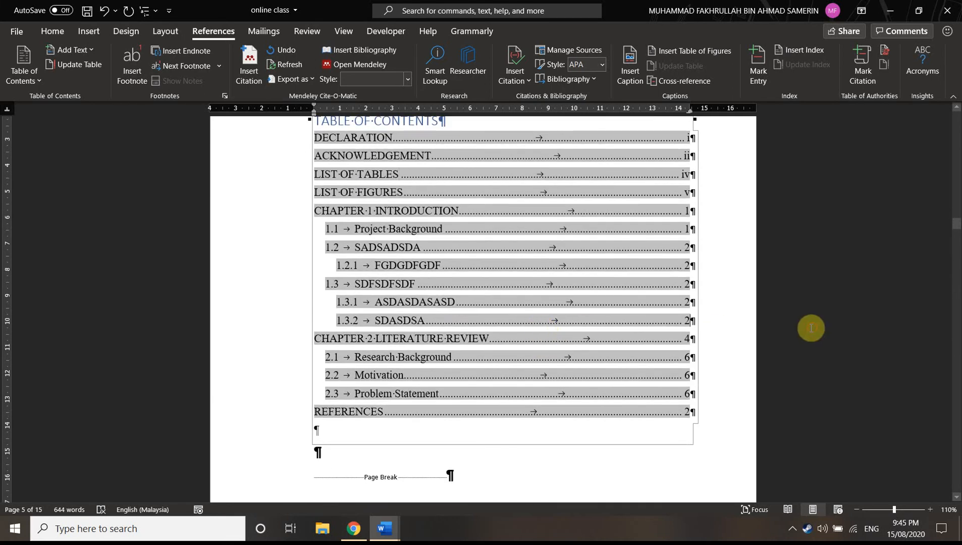
scroll(736, 296, up, 2)
scroll(737, 293, down, 2)
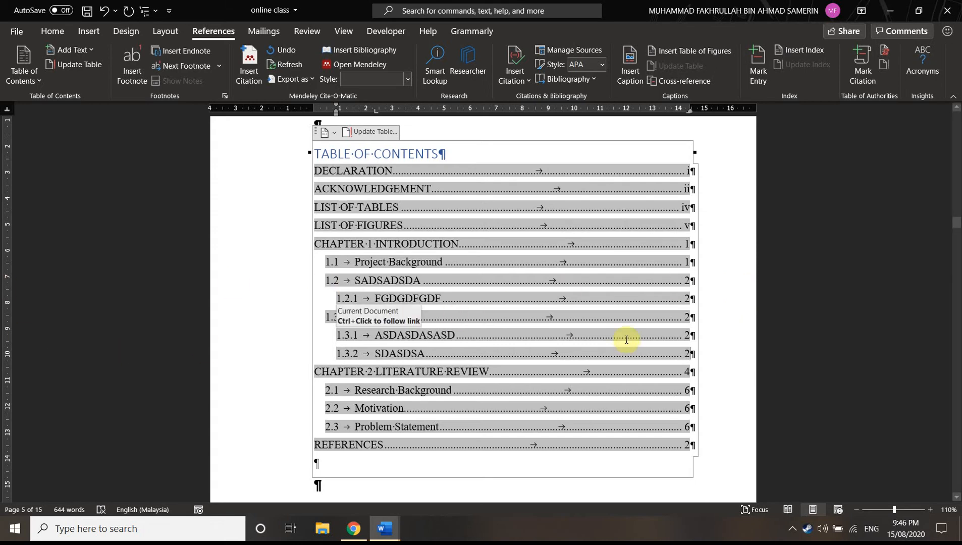
click(844, 31)
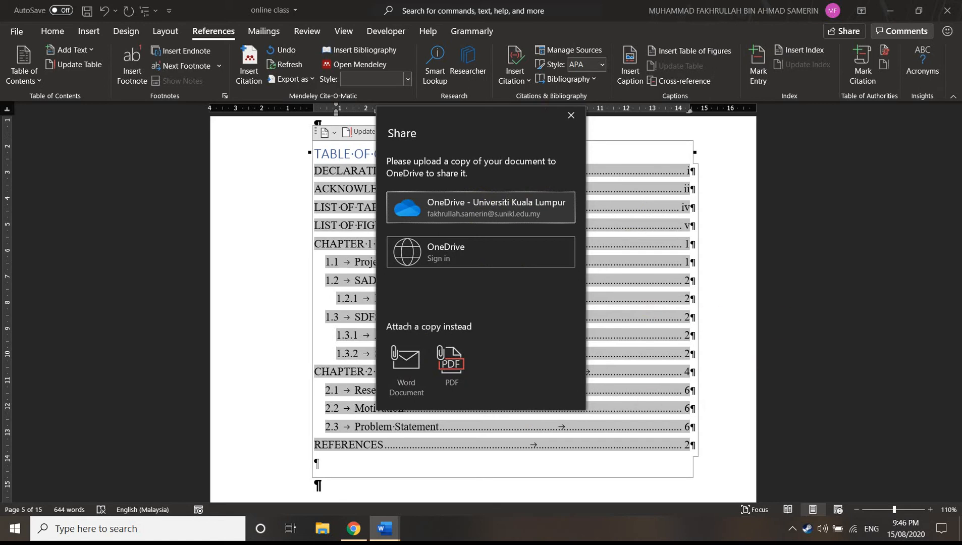
click(573, 122)
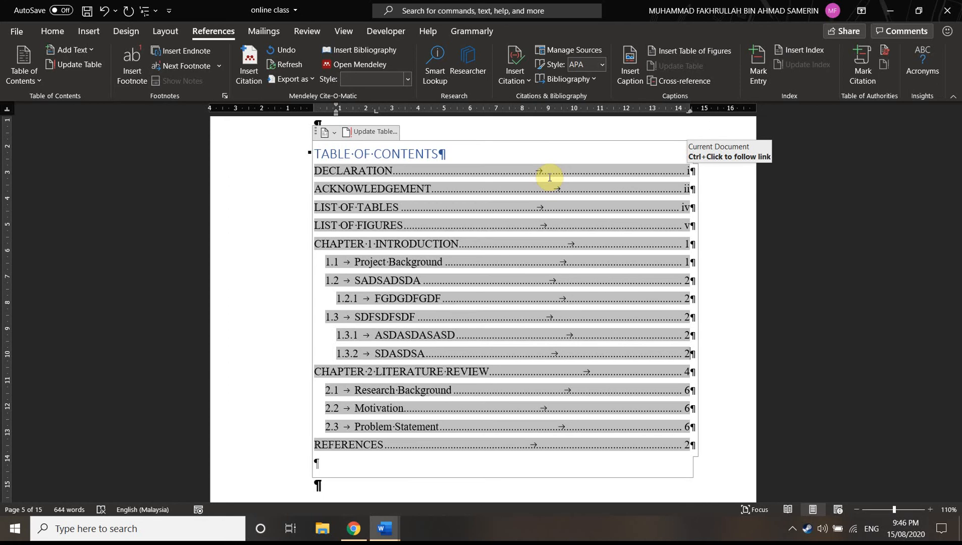
scroll(350, 279, down, 3)
scroll(350, 277, up, 2)
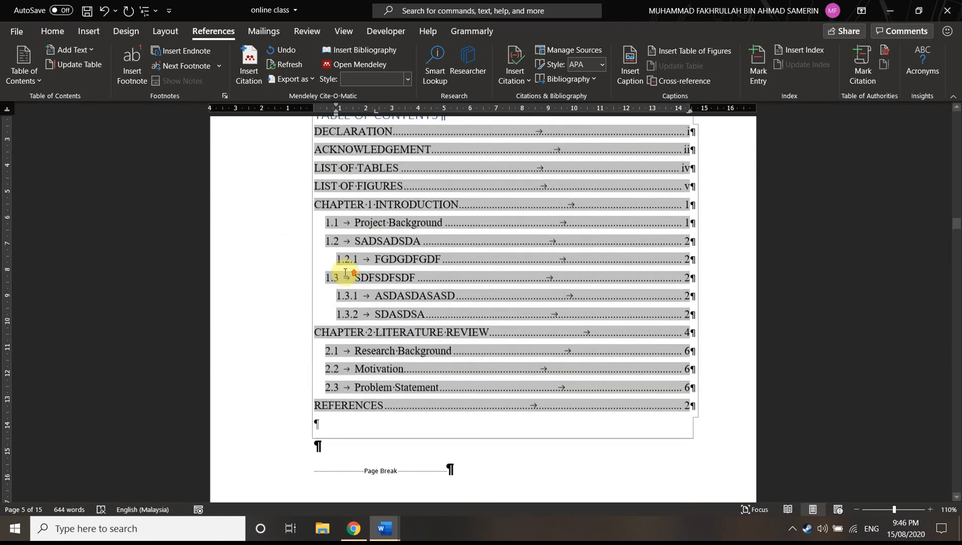
scroll(584, 333, up, 2)
Examine the page numbers and CHAPTER labels in the footers from the table of contents through the last section
scroll(369, 337, down, 12)
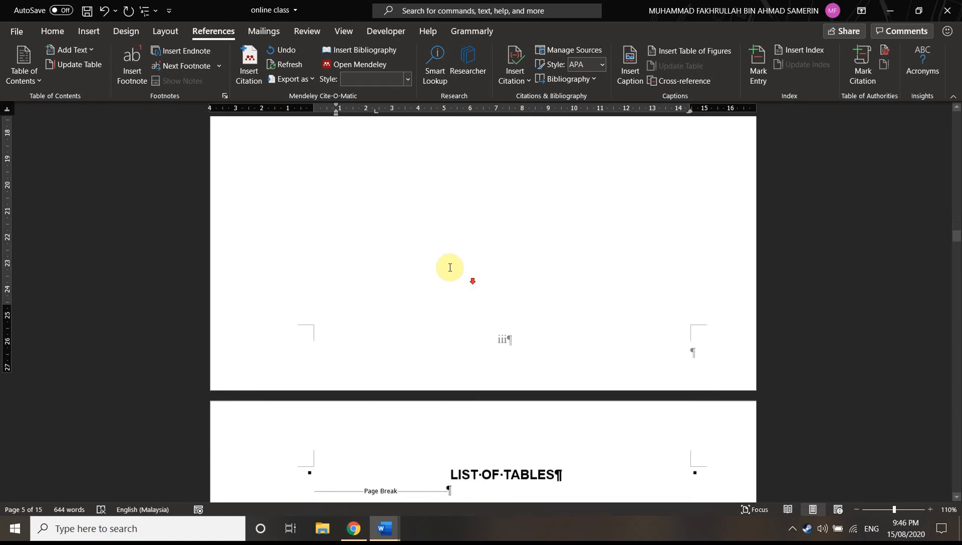
scroll(449, 271, down, 12)
scroll(444, 245, down, 15)
scroll(443, 223, down, 14)
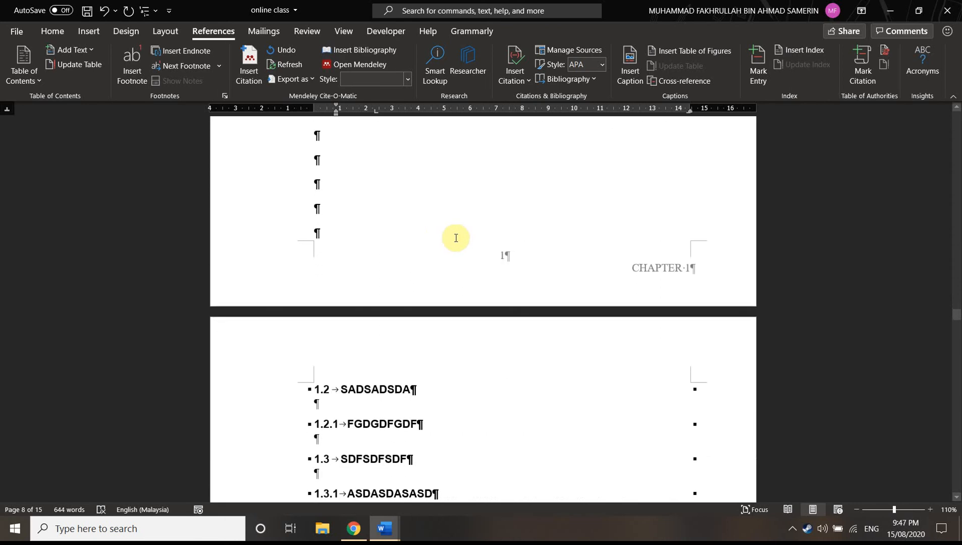
scroll(659, 264, down, 3)
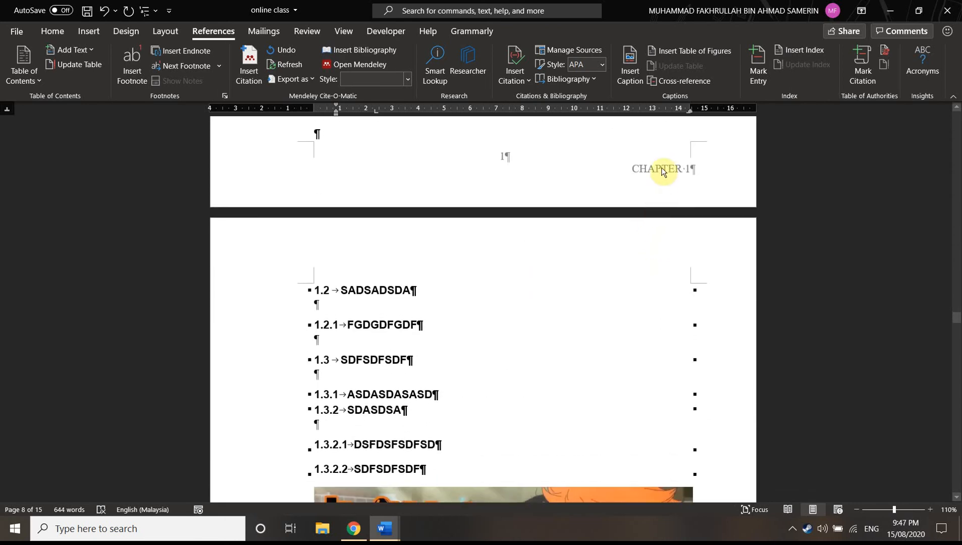
double_click(662, 172)
scroll(671, 178, down, 2)
scroll(666, 179, down, 15)
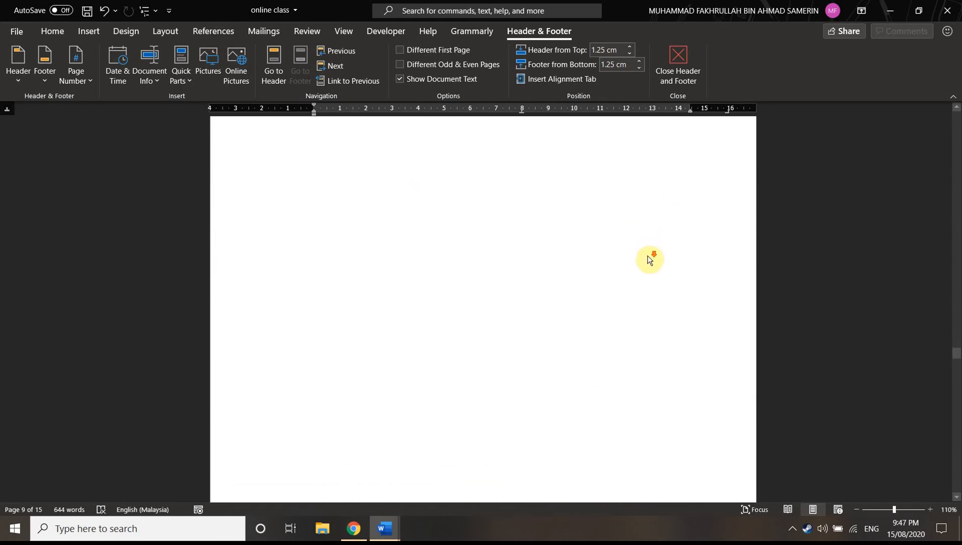
scroll(650, 258, down, 6)
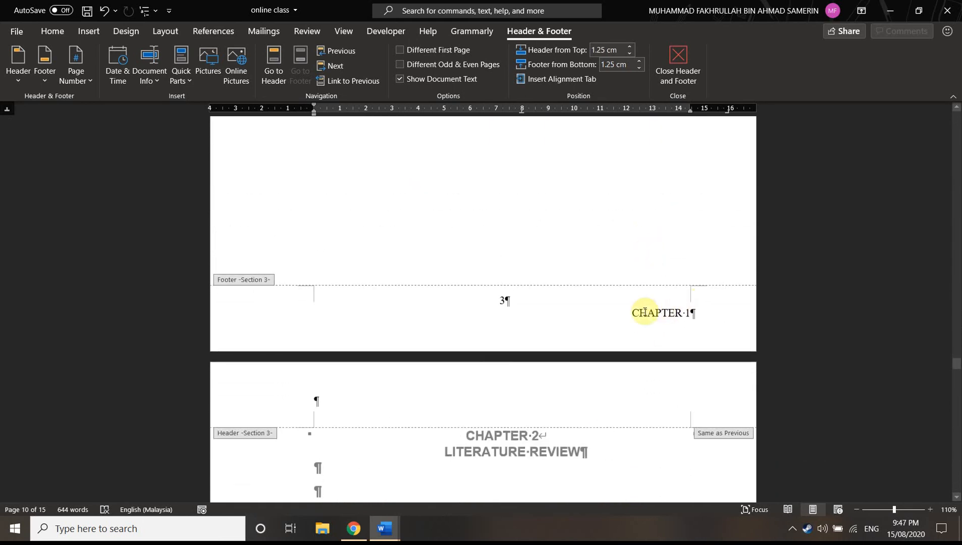
drag(632, 313, 683, 314)
scroll(689, 318, down, 5)
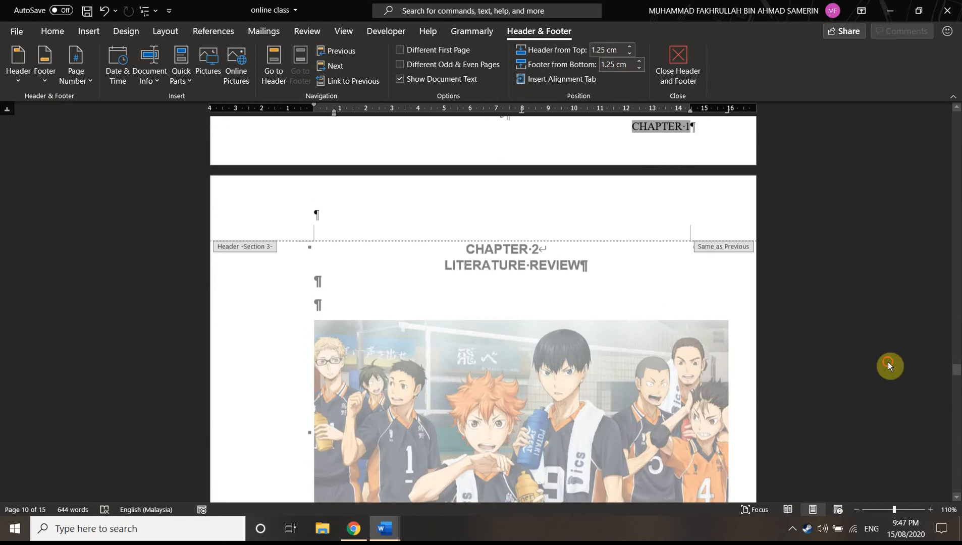
scroll(886, 364, down, 7)
scroll(805, 342, down, 15)
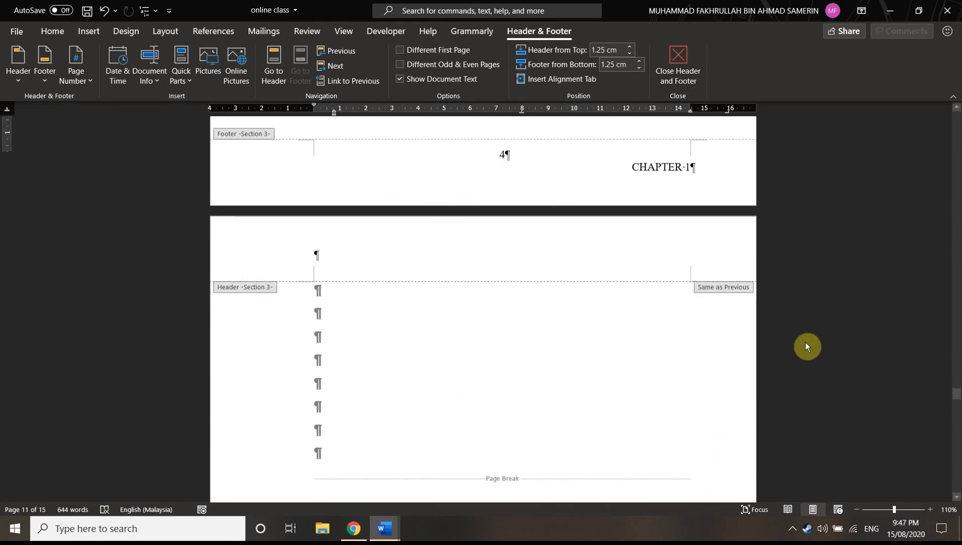
scroll(808, 329, down, 18)
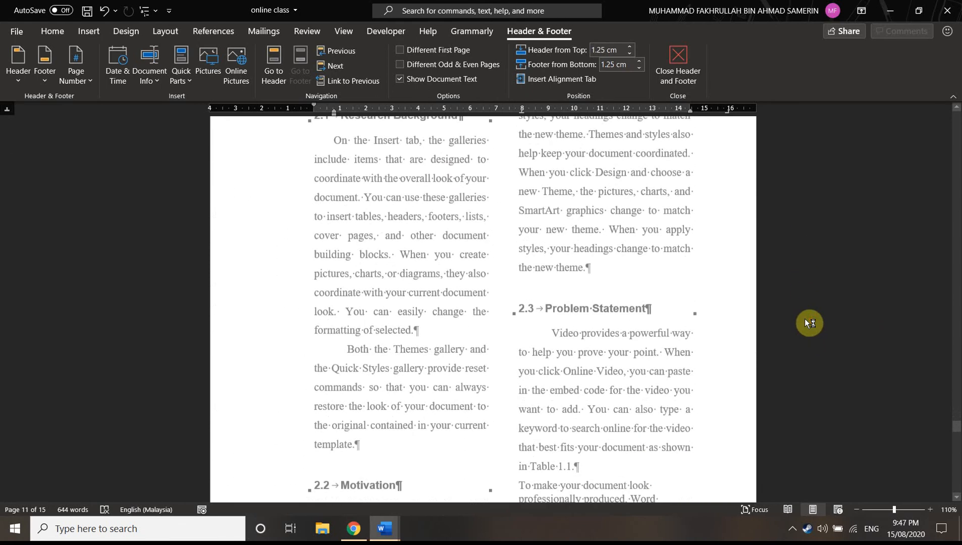
scroll(806, 323, down, 18)
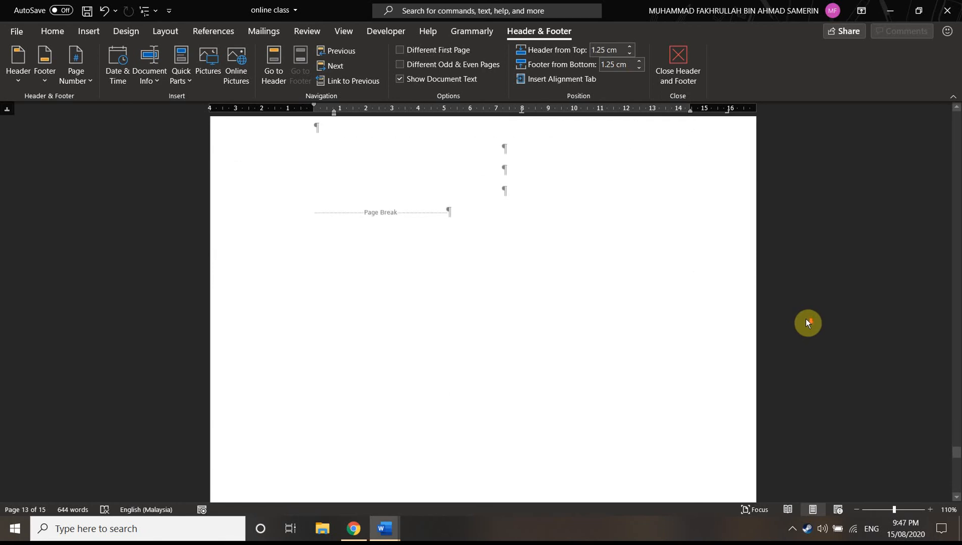
scroll(808, 319, down, 5)
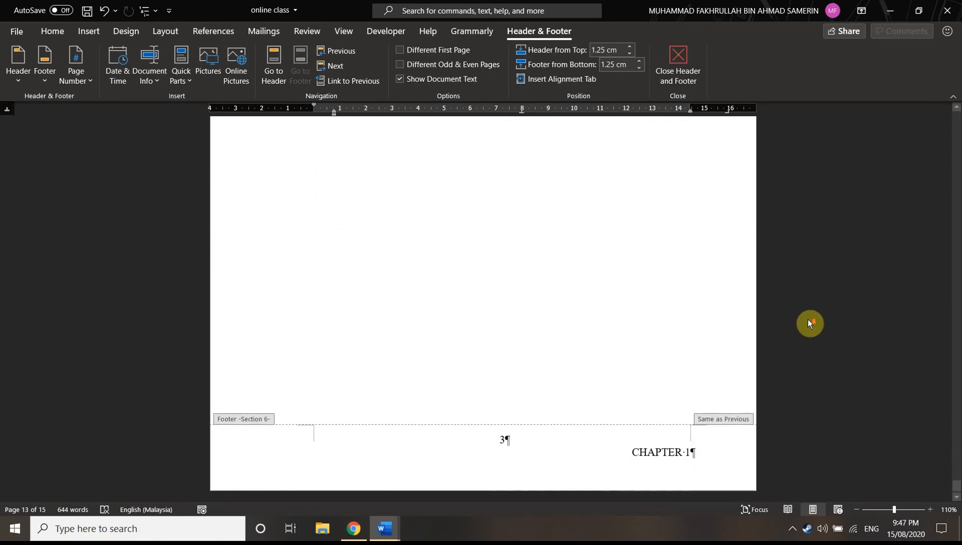
scroll(778, 351, down, 15)
Delete the CHAPTER 1 label from the linked Section 6 footer, keeping the page number, and return to the document body at Chapter 2
scroll(789, 353, up, 10)
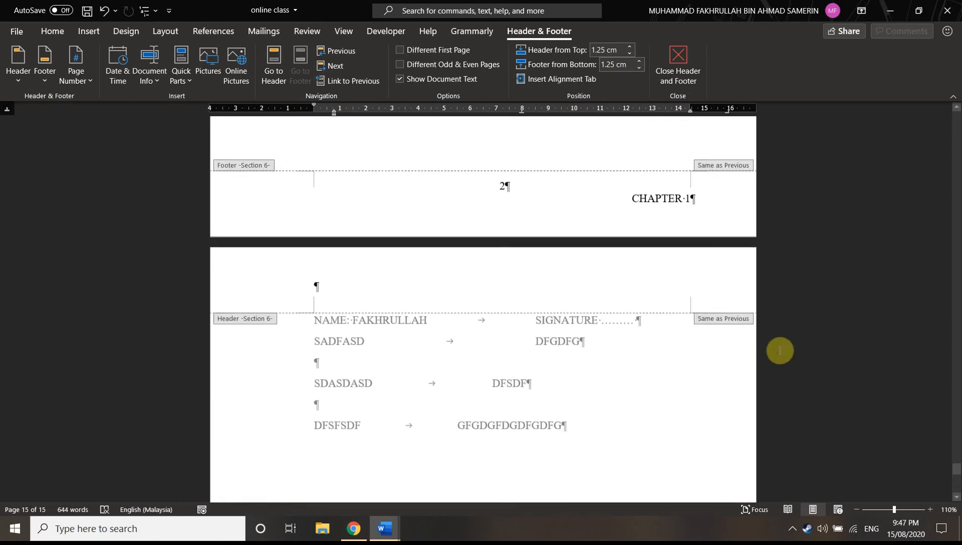
click(640, 463)
key(Delete)
key(Delete)
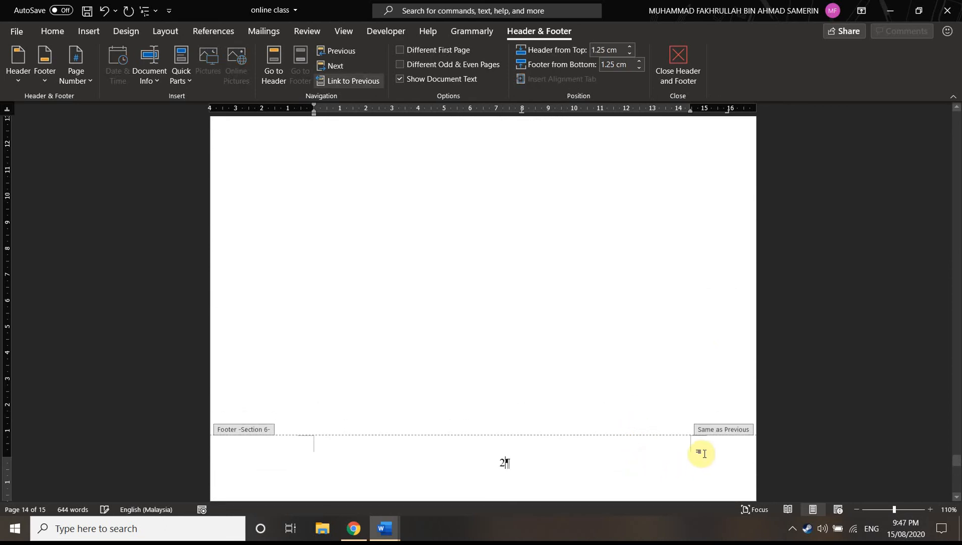
scroll(808, 446, up, 3)
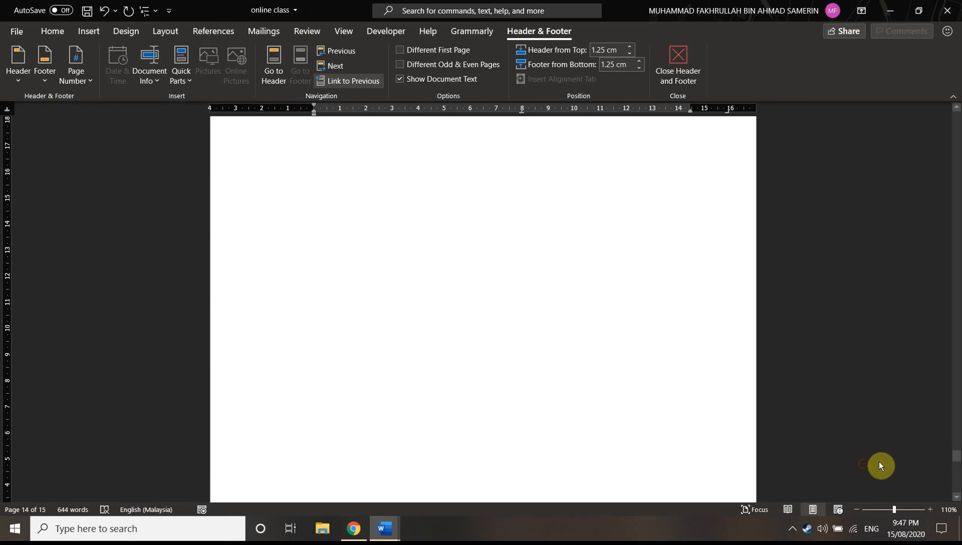
drag(950, 460, 941, 373)
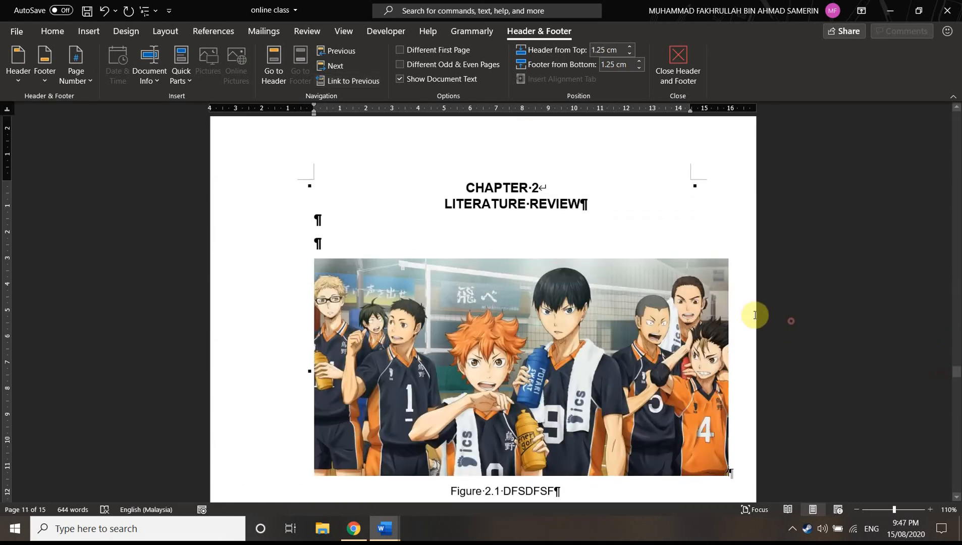
double_click(738, 313)
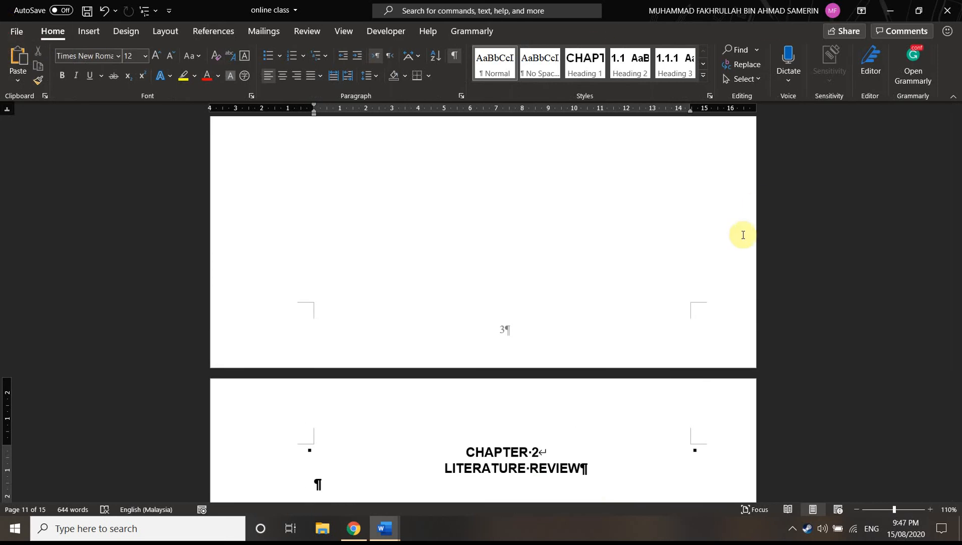
scroll(636, 256, up, 12)
scroll(634, 257, up, 5)
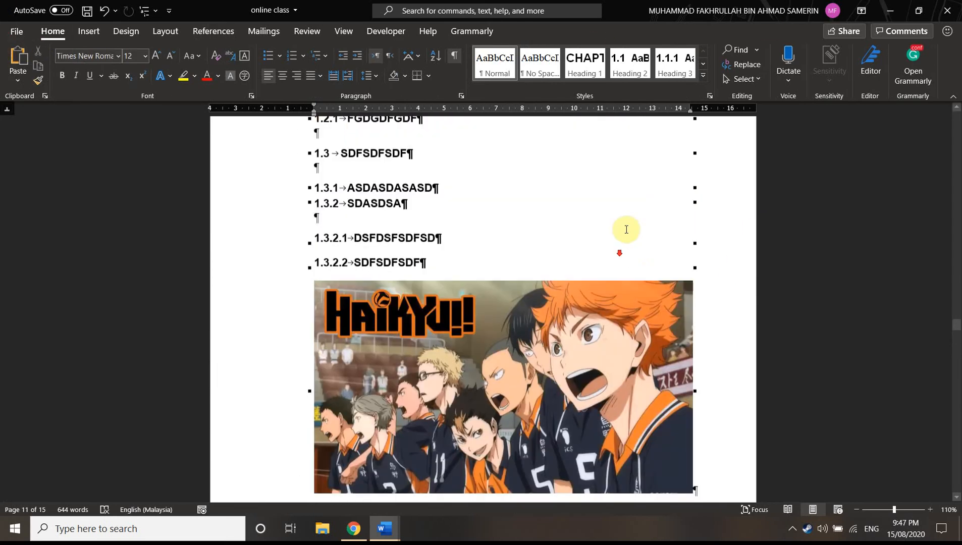
scroll(624, 246, down, 2)
click(461, 96)
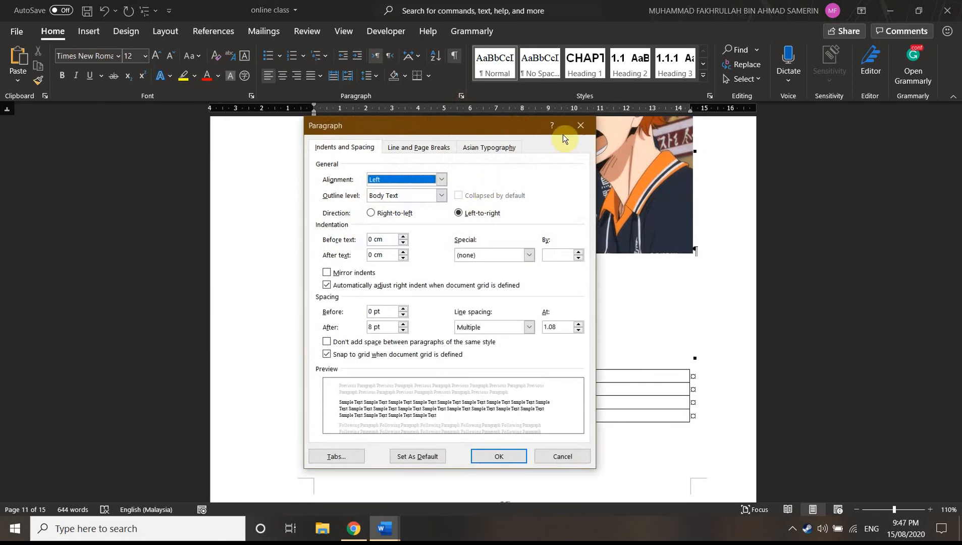
click(579, 128)
Start a caption for the picture under heading 1.3.2.2, with numbering that includes the Heading 1 chapter number and a period separator
scroll(512, 222, up, 3)
click(534, 247)
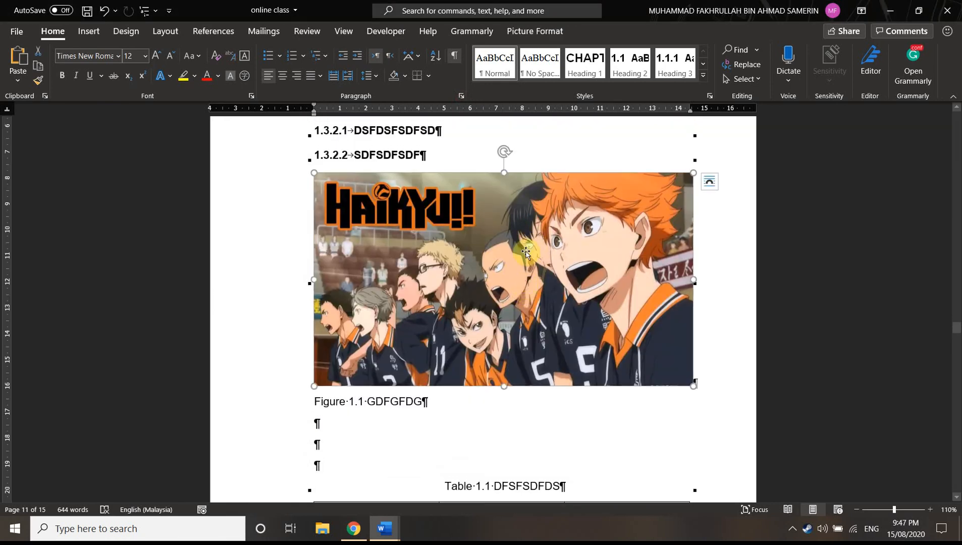
right_click(538, 253)
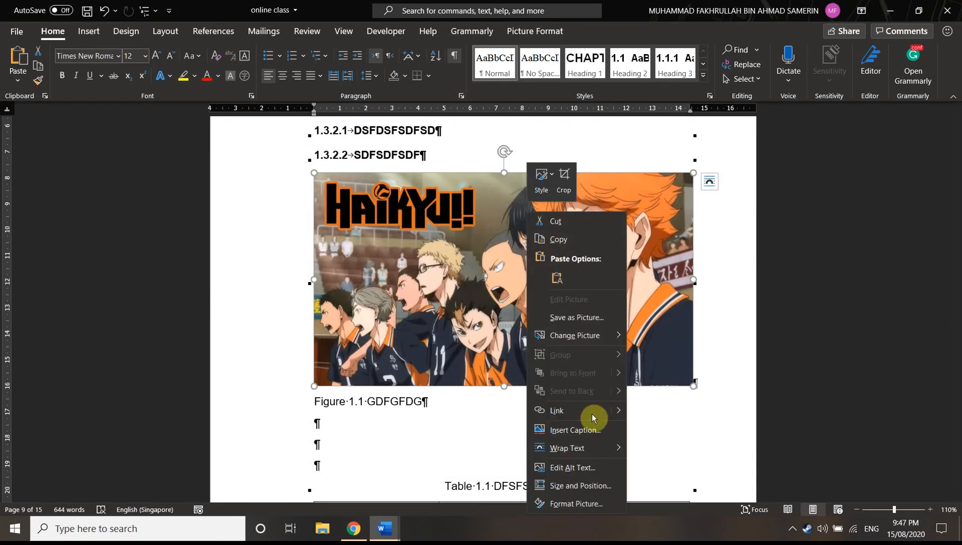
click(583, 434)
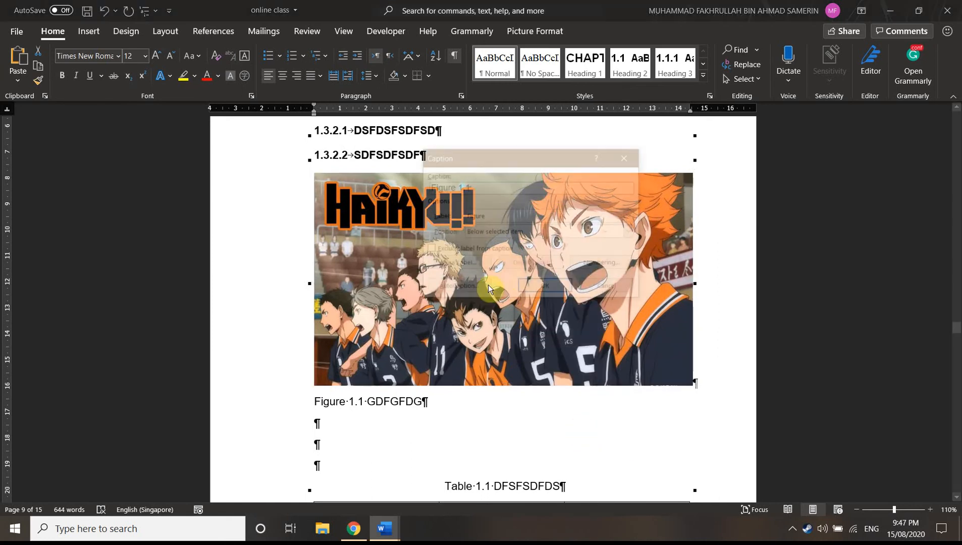
click(604, 264)
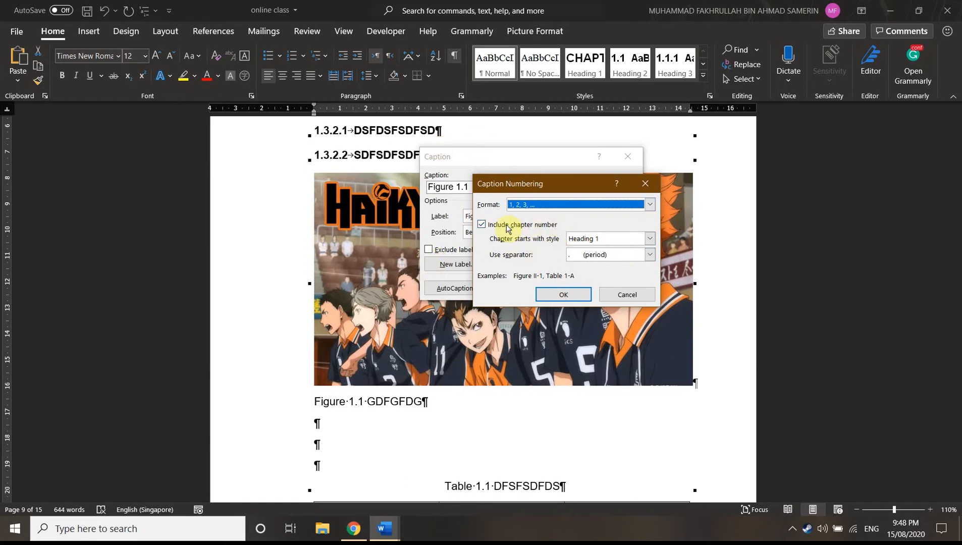
click(481, 226)
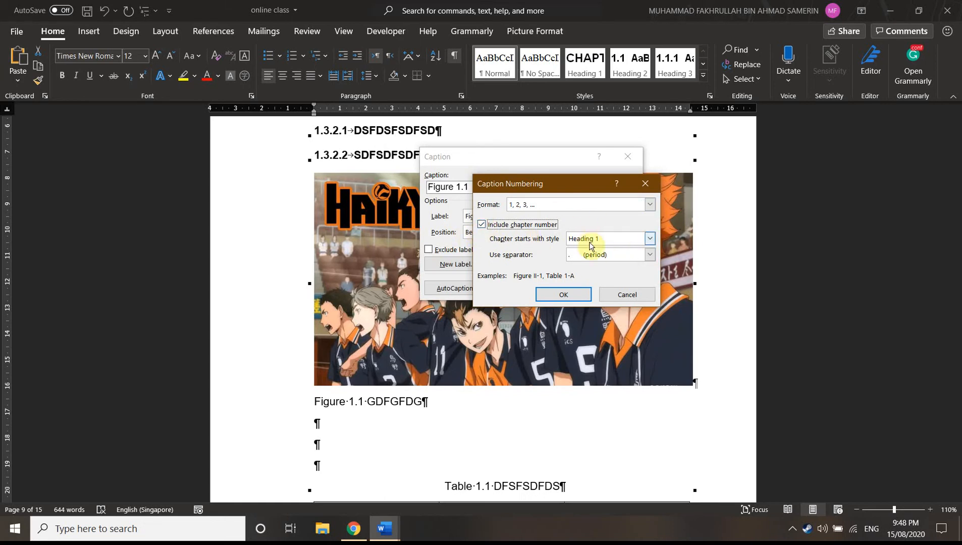
click(608, 258)
click(594, 257)
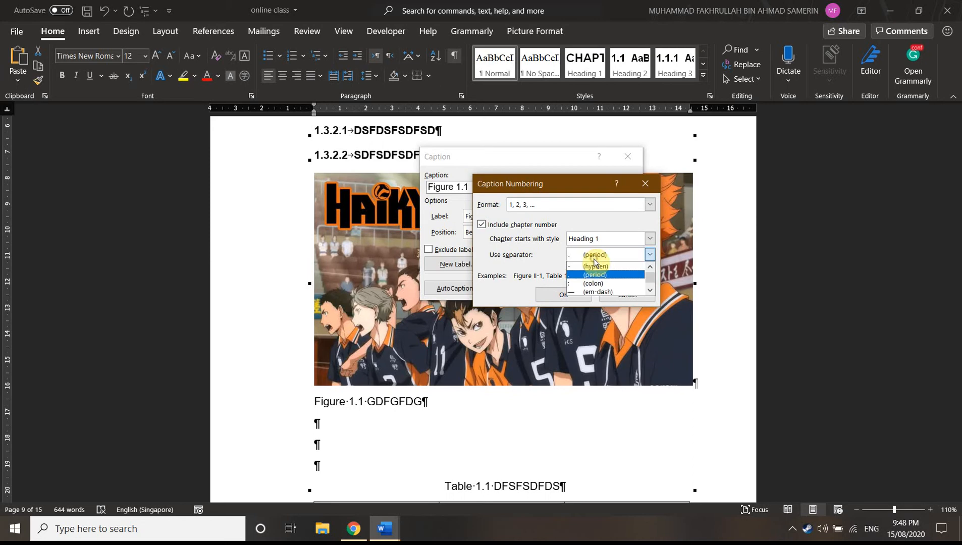
click(594, 283)
click(562, 295)
Insert the picture's caption with the text DSFS, using the Figure label and placing it below the selected item
click(470, 193)
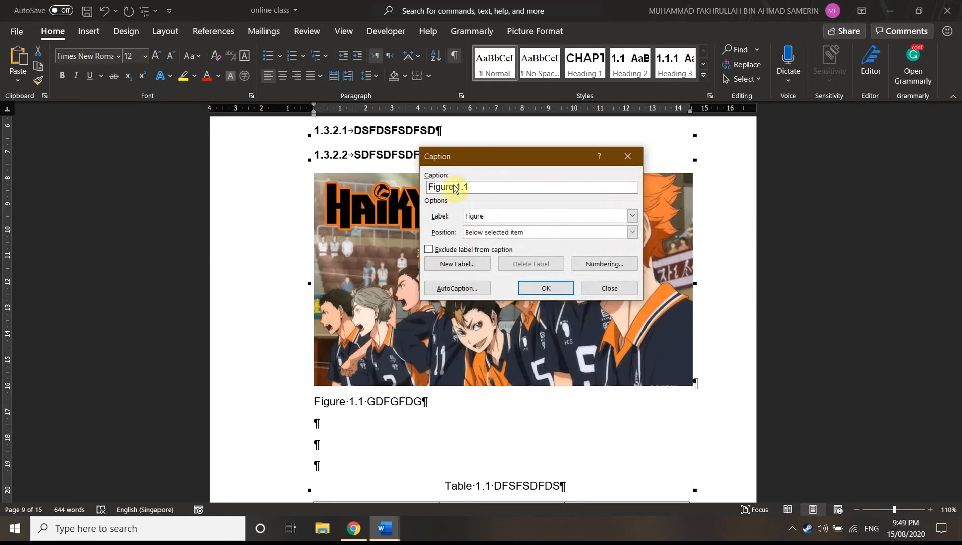
text(DSFS)
click(504, 216)
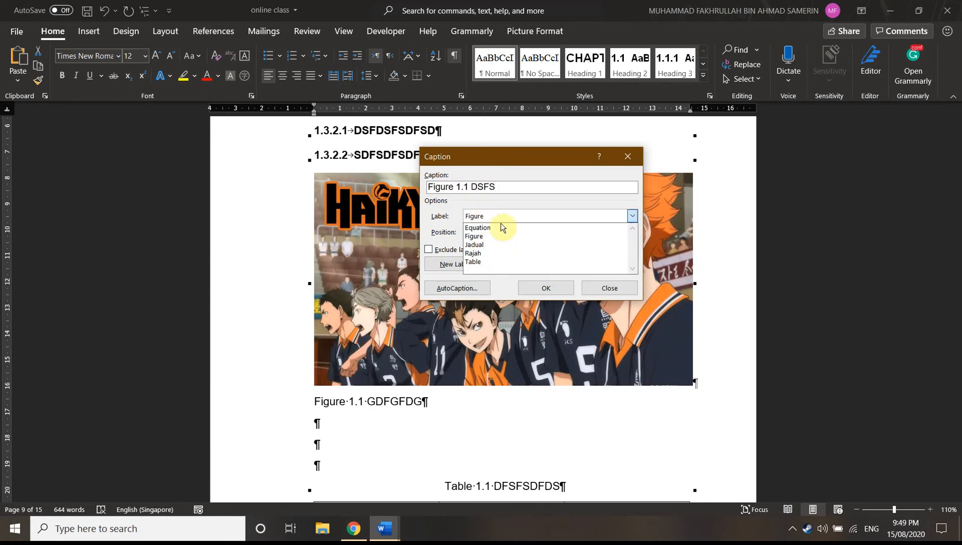
click(560, 216)
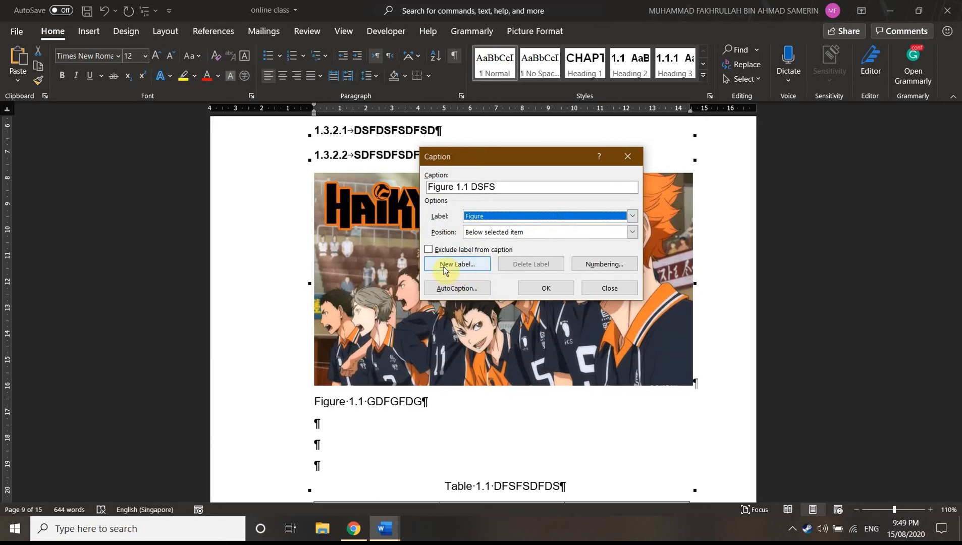
click(550, 217)
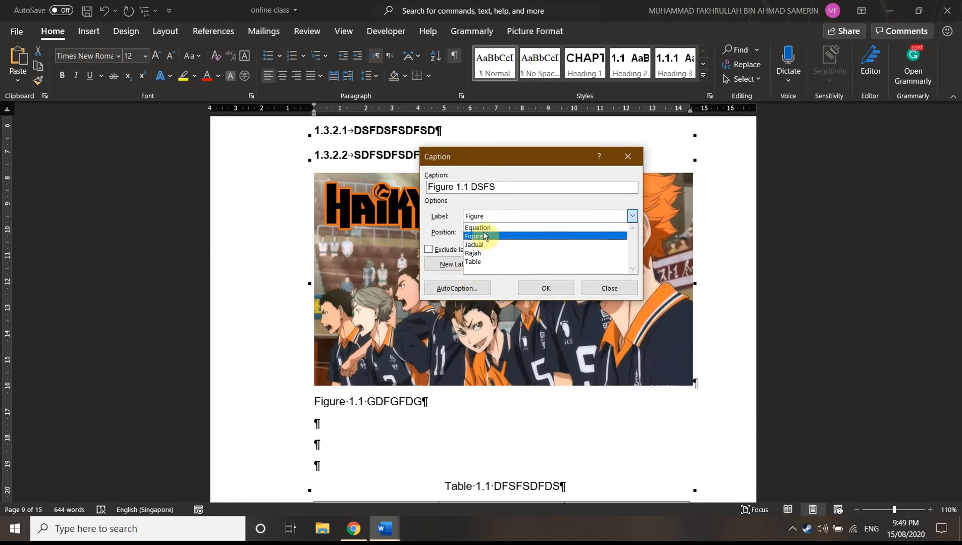
click(486, 237)
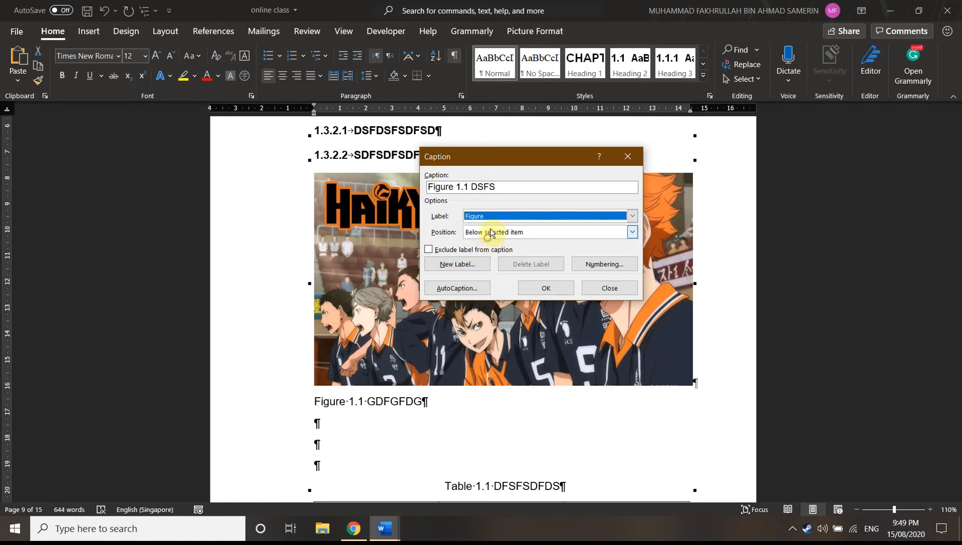
click(519, 236)
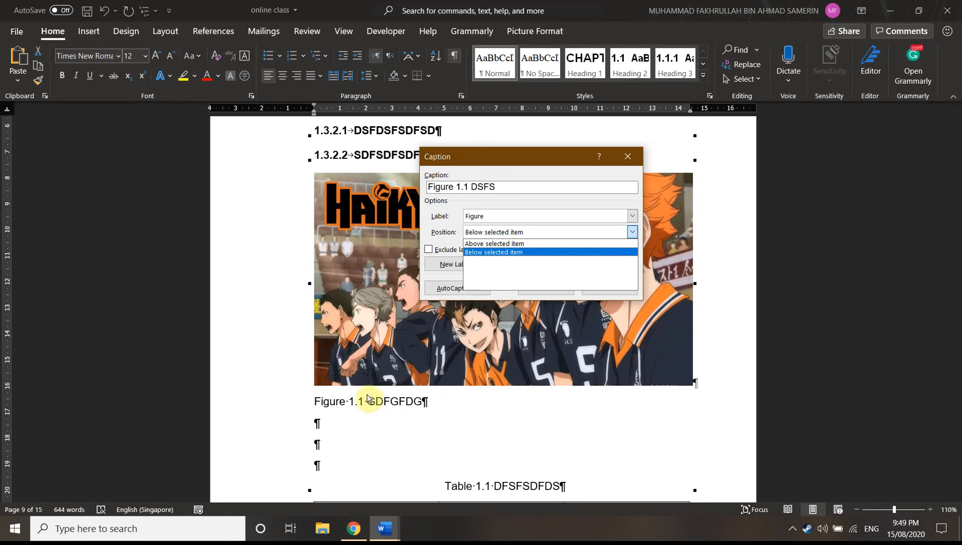
click(493, 252)
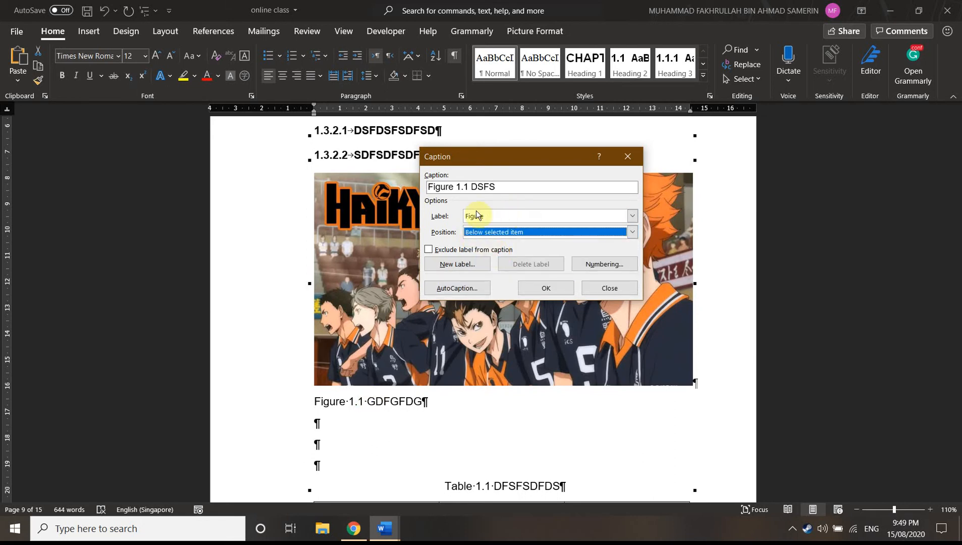
click(548, 289)
Delete the duplicate GDFGFDG caption beneath the picture's new DSFS caption
click(318, 428)
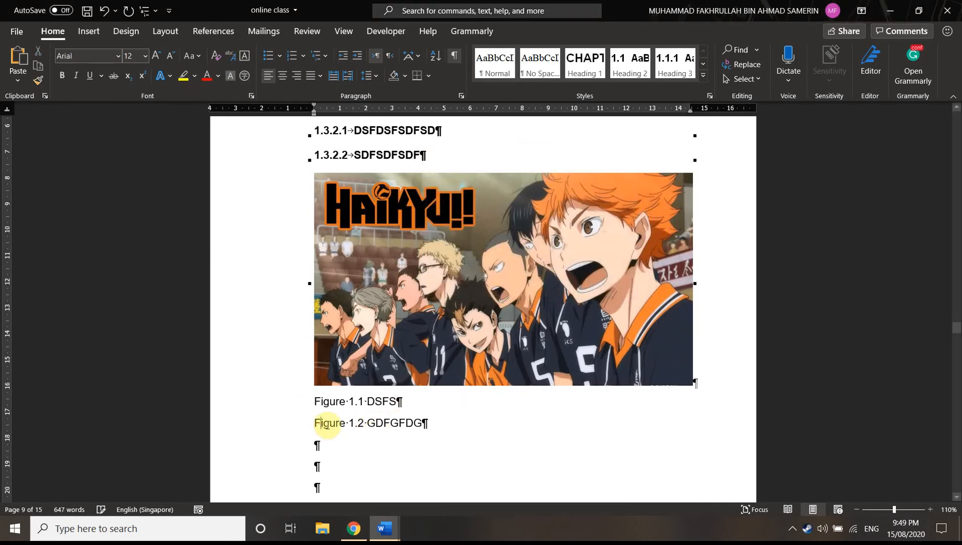
click(301, 423)
click(389, 424)
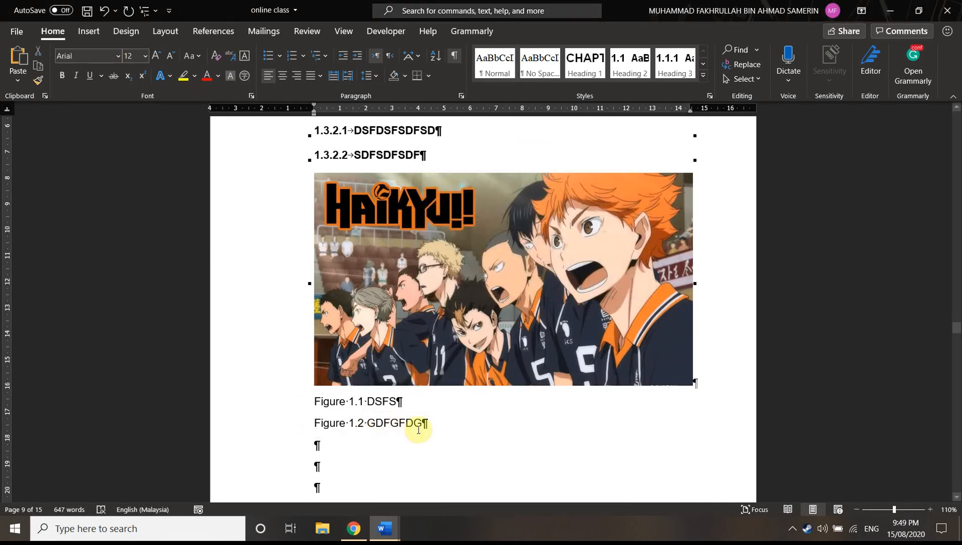
drag(440, 424, 314, 427)
key(Delete)
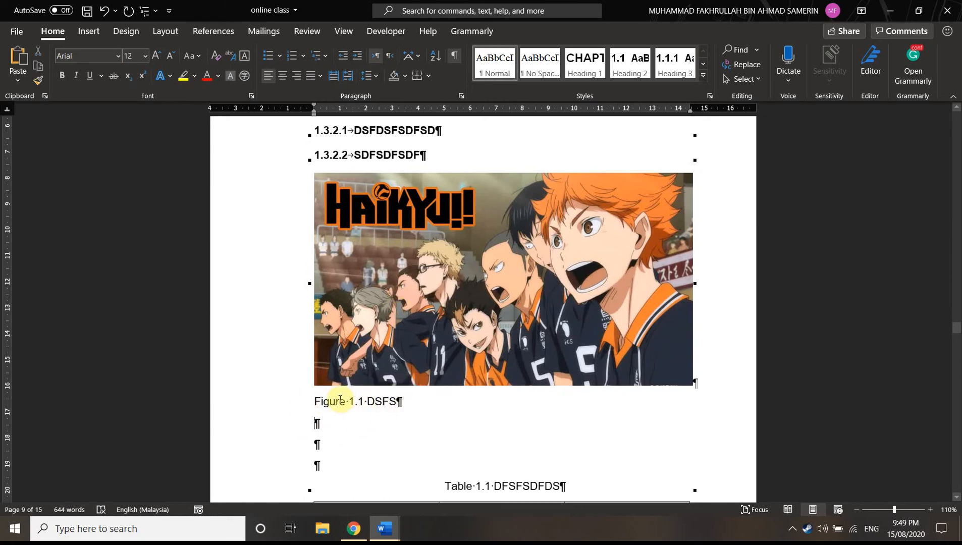
Check the Caption style's font, size, alignment and spacing settings for the caption under the picture
click(388, 402)
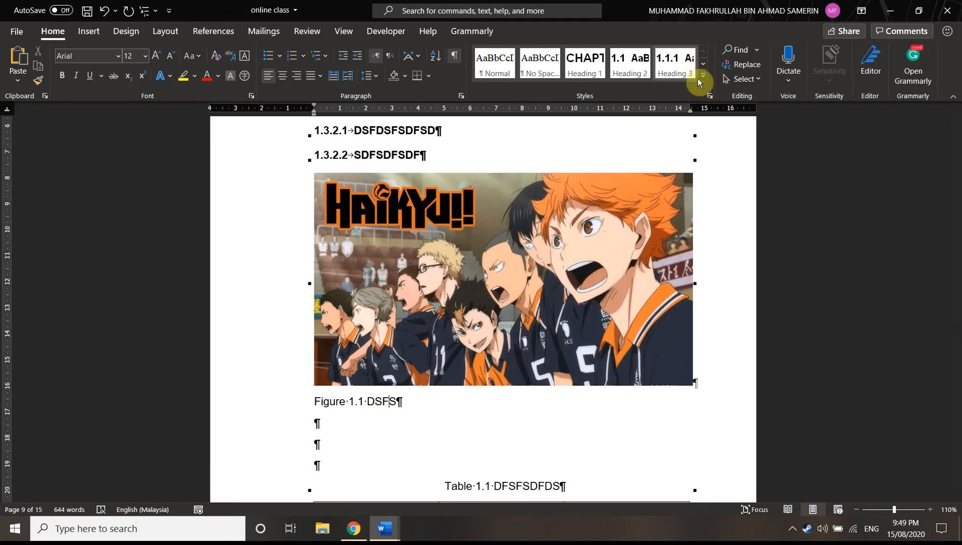
click(699, 77)
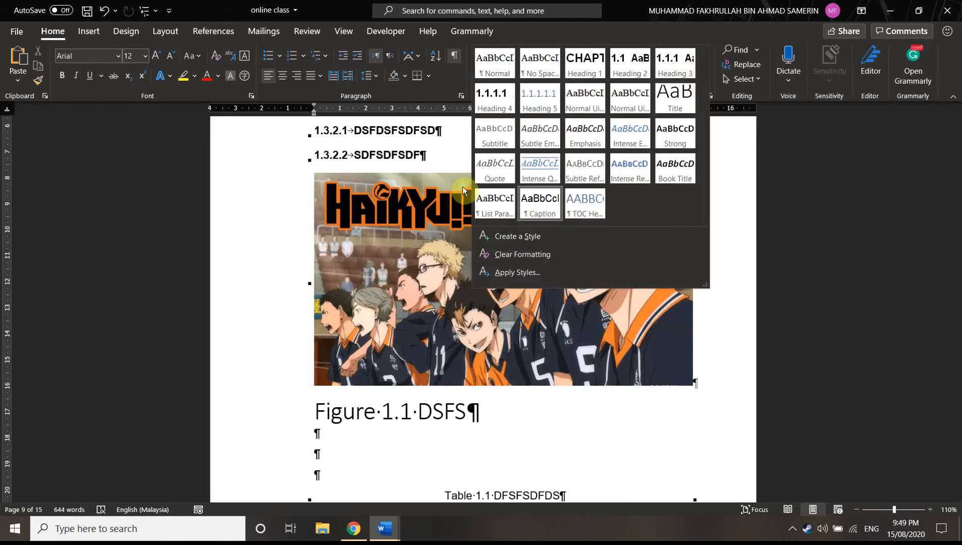
right_click(546, 203)
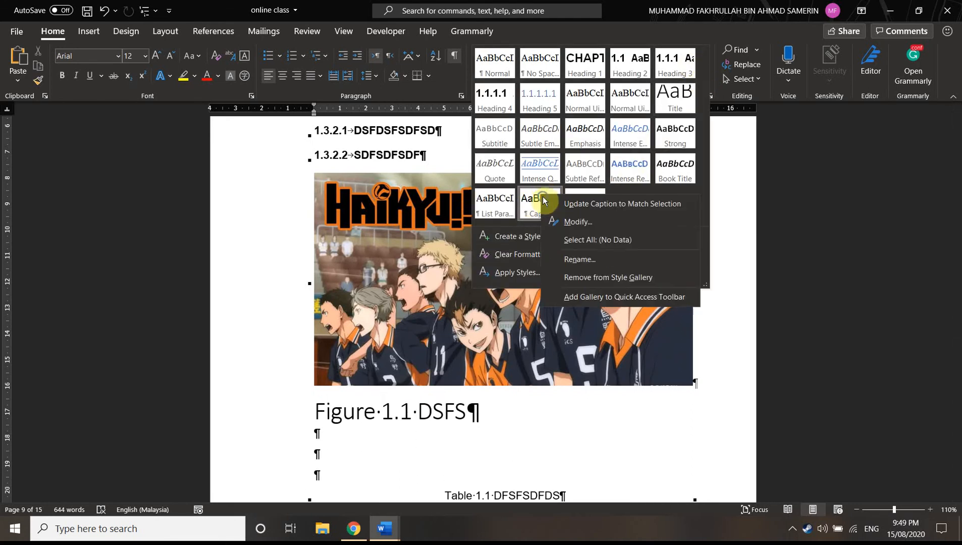
click(578, 219)
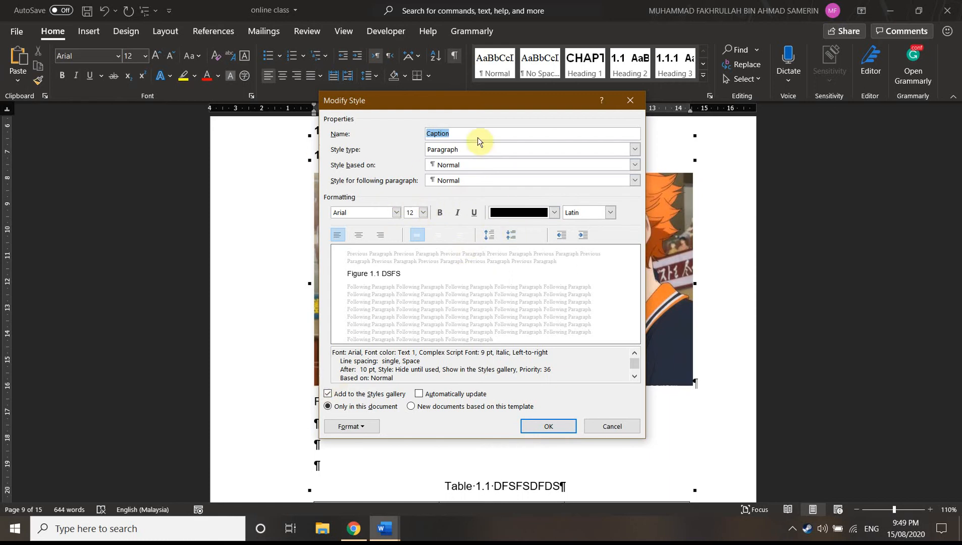
click(539, 426)
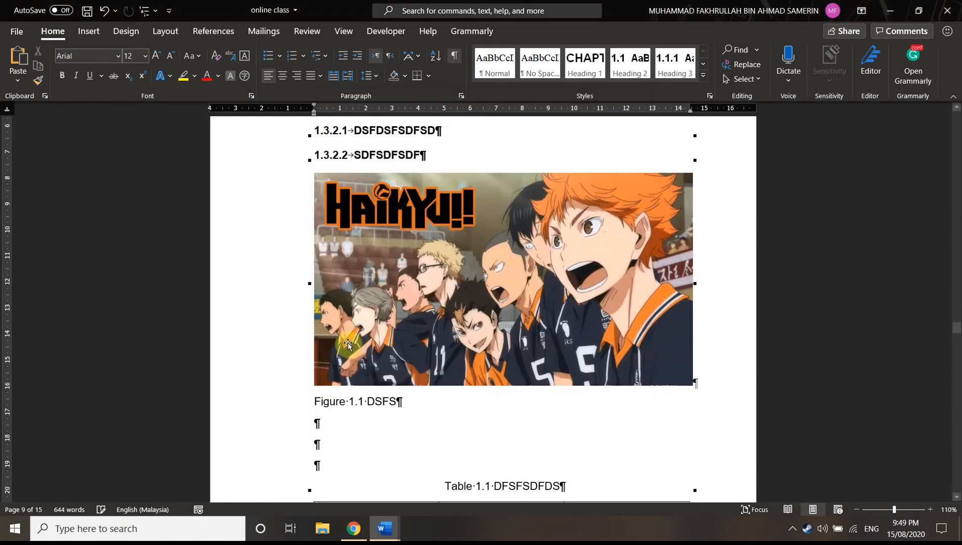
Start a caption for the table below the picture, using the Table label and placing it above the selected item
scroll(691, 356, down, 5)
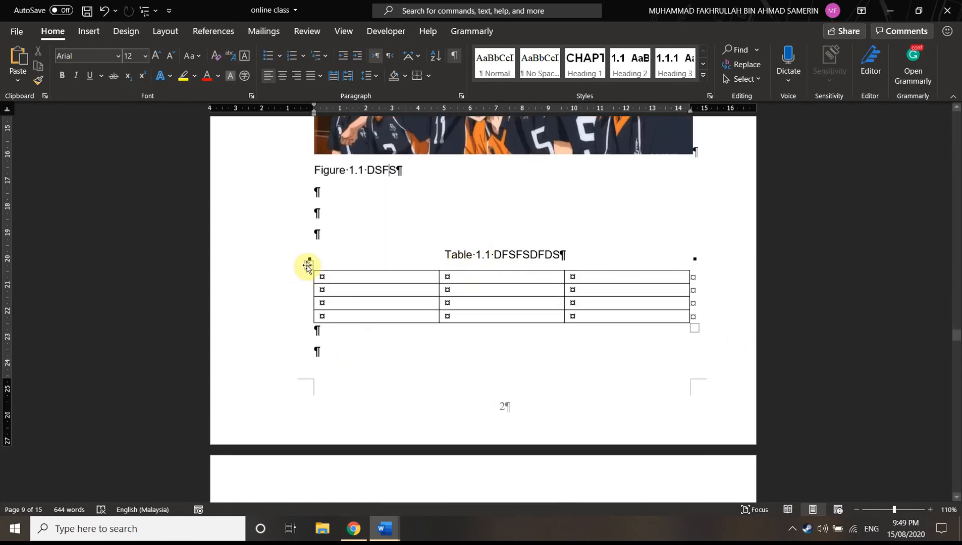
click(307, 264)
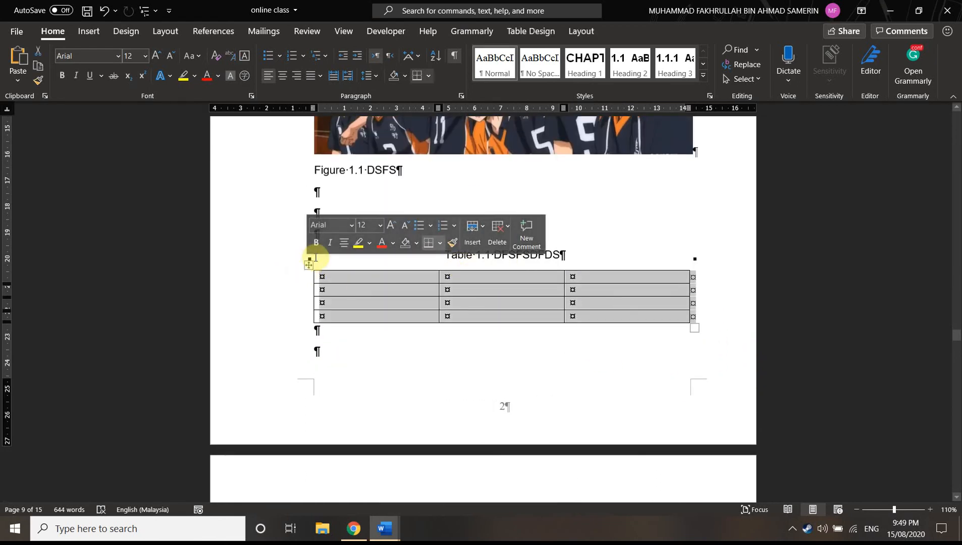
right_click(308, 264)
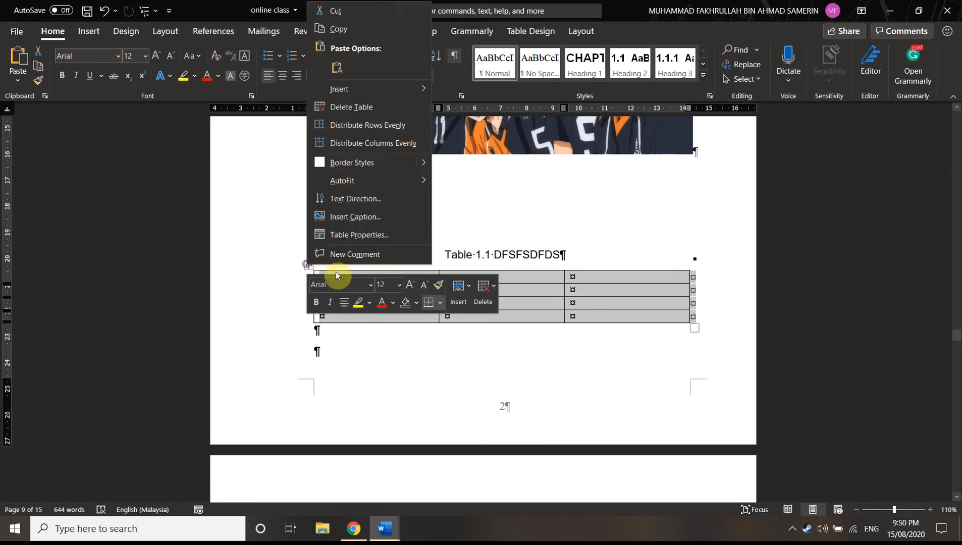
click(357, 217)
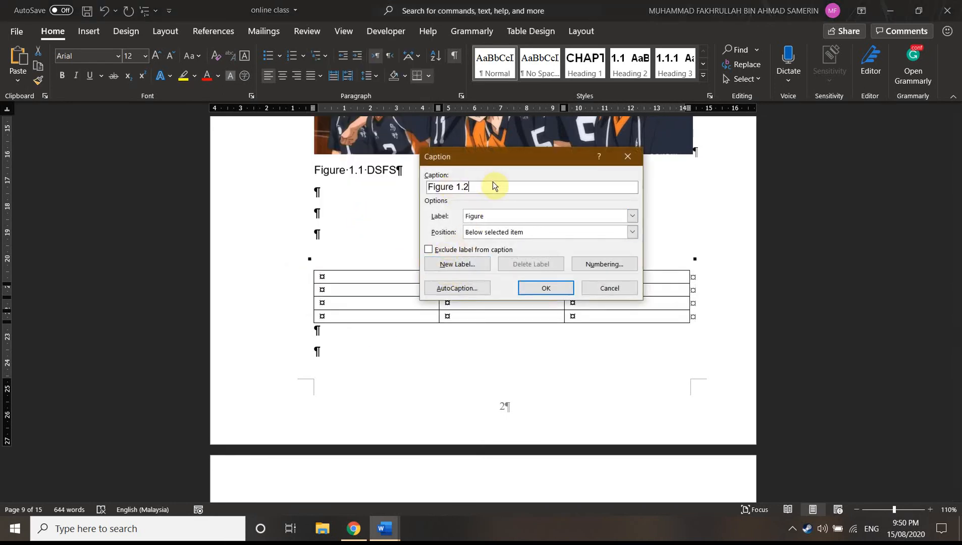
click(498, 215)
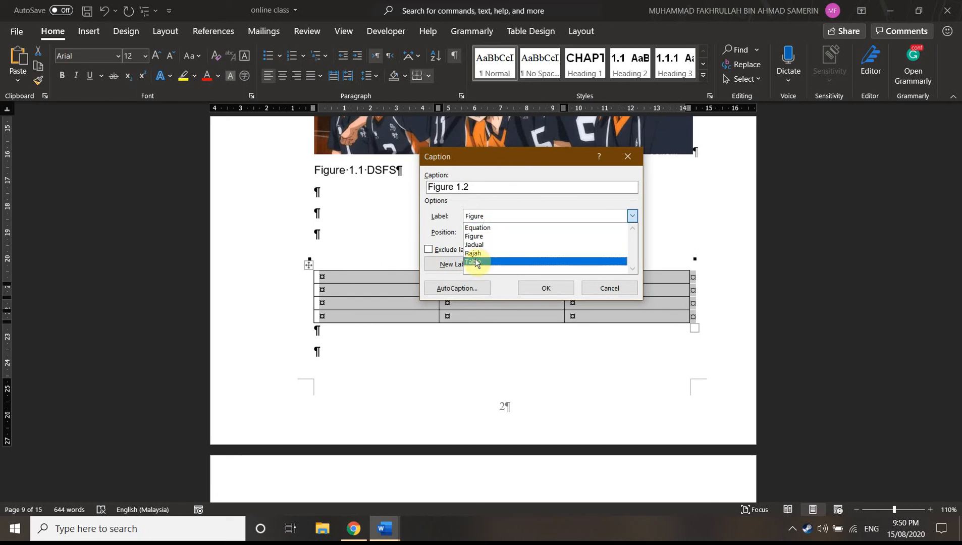
click(475, 262)
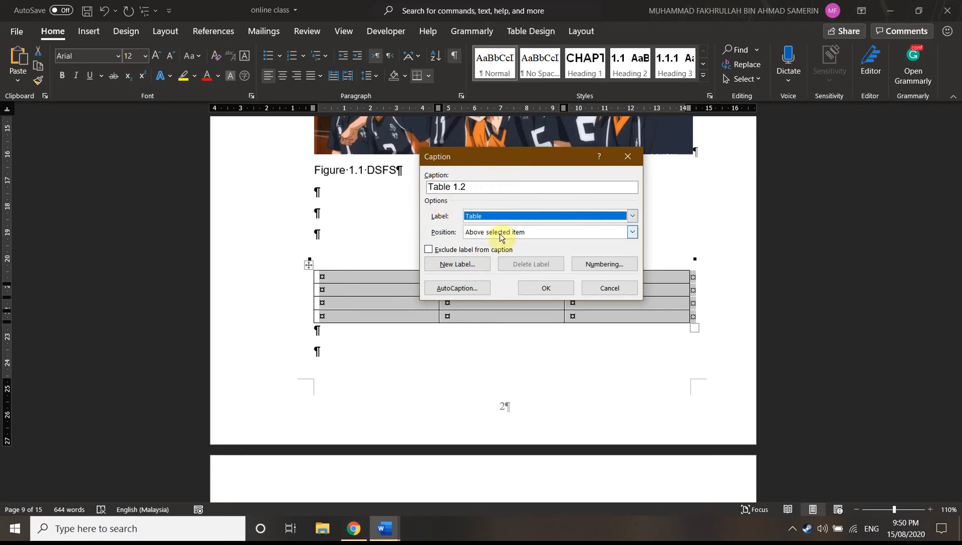
Try inserting the table caption DFSDF with Heading 1 chapter numbering and a period separator, and undo the insertion
click(574, 264)
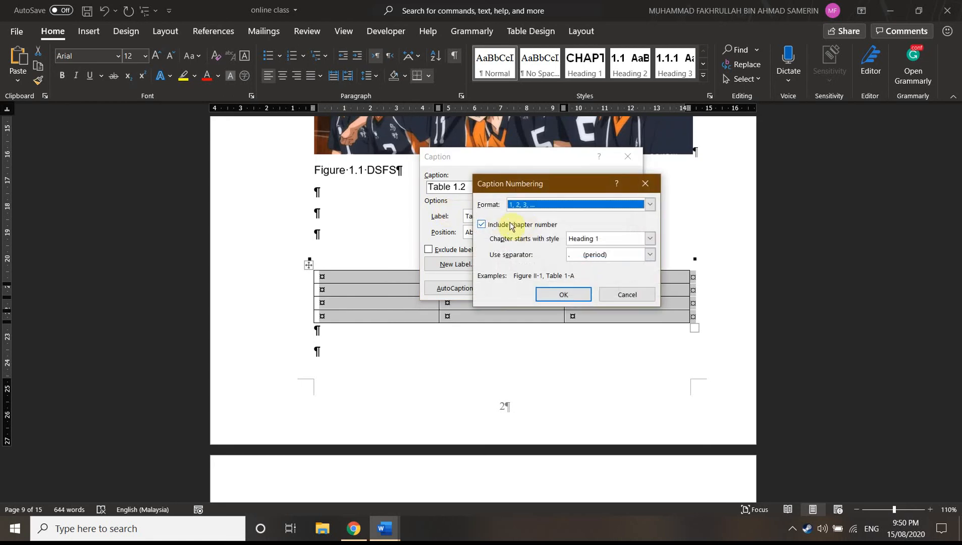
click(554, 294)
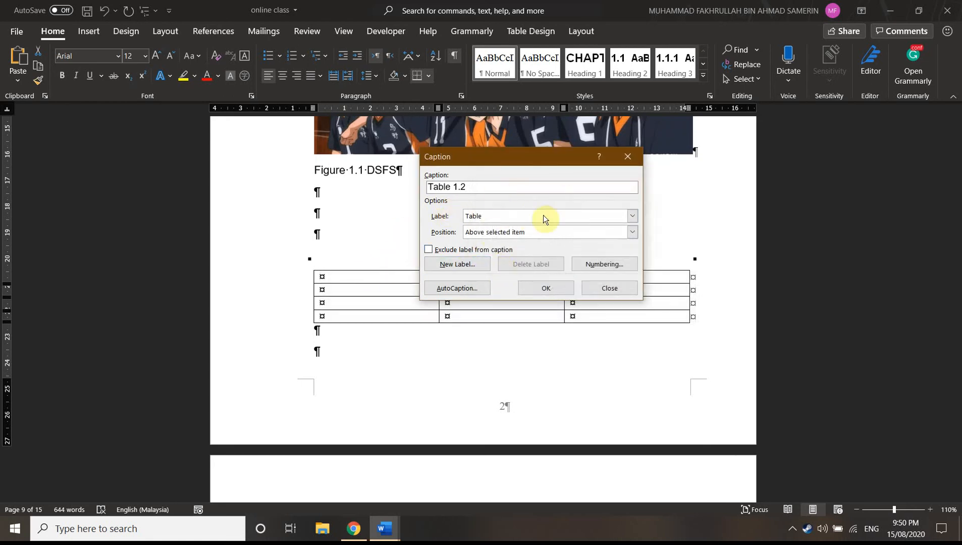
click(545, 287)
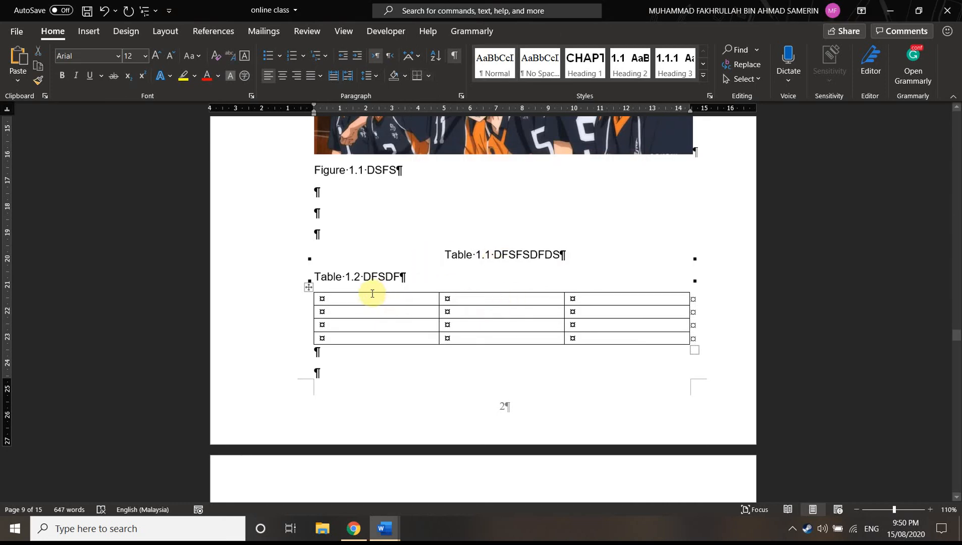
key(ctrl+z)
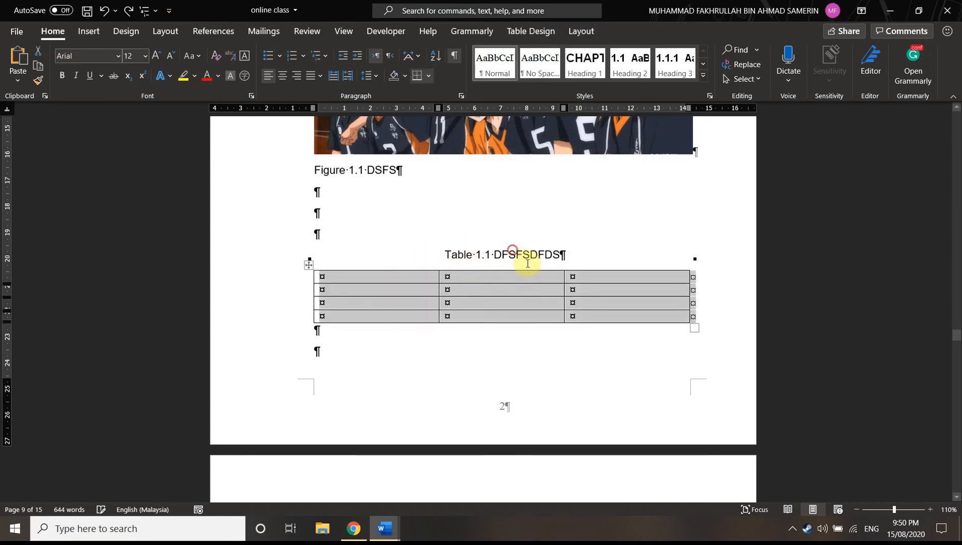
click(516, 255)
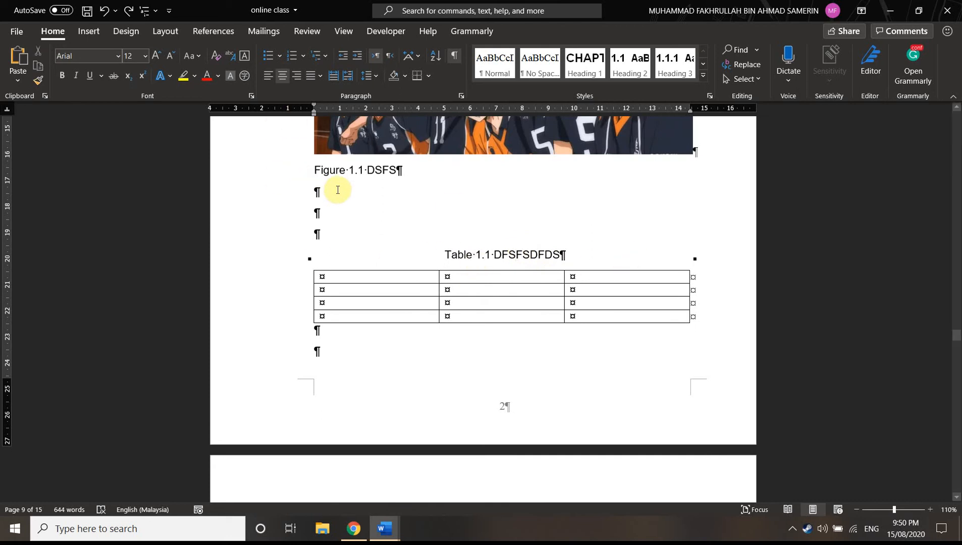
Add blank space beneath the LIST OF TABLES heading, before the page break
drag(957, 338, 948, 258)
click(329, 300)
key(Return)
key(Return)
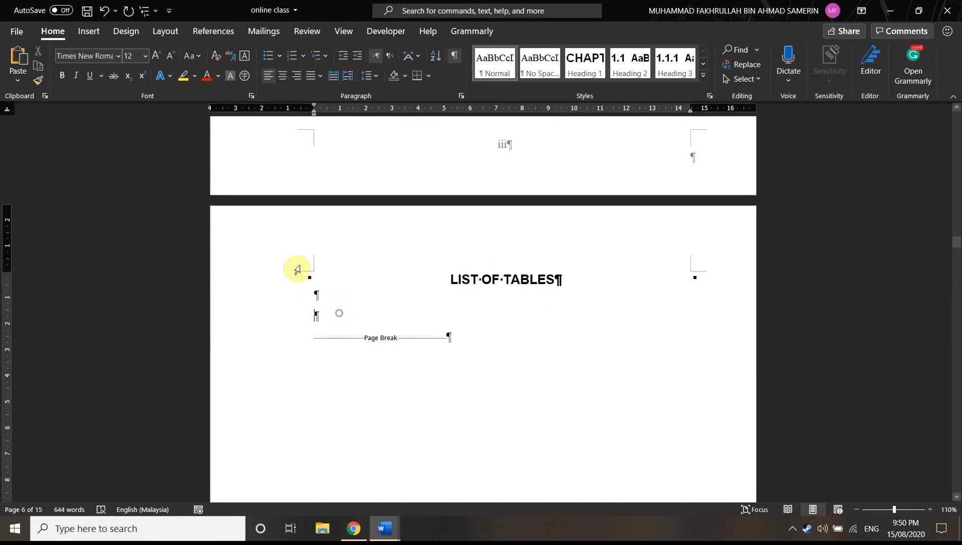
Insert an automatic list of tables beneath the LIST OF TABLES heading, using the Table caption label and a dotted tab leader
click(218, 36)
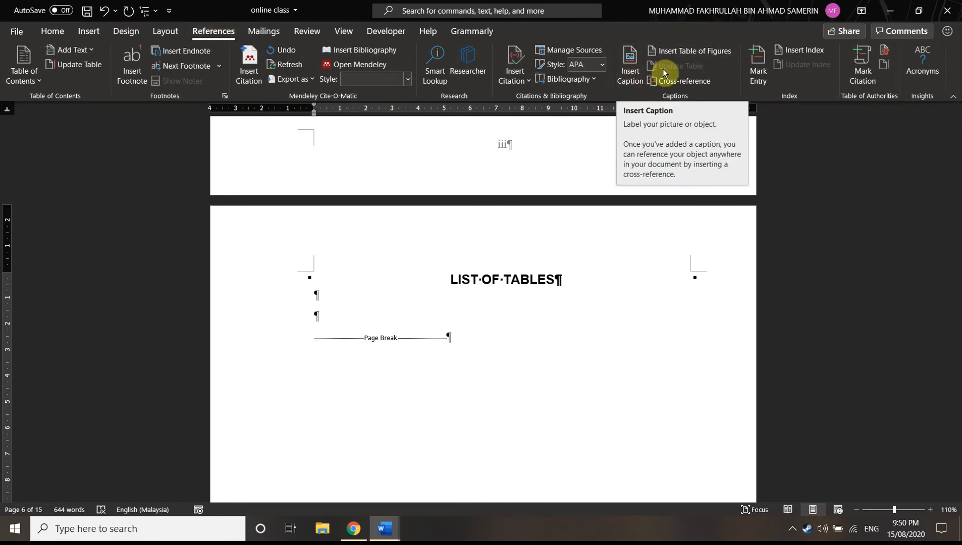
click(719, 51)
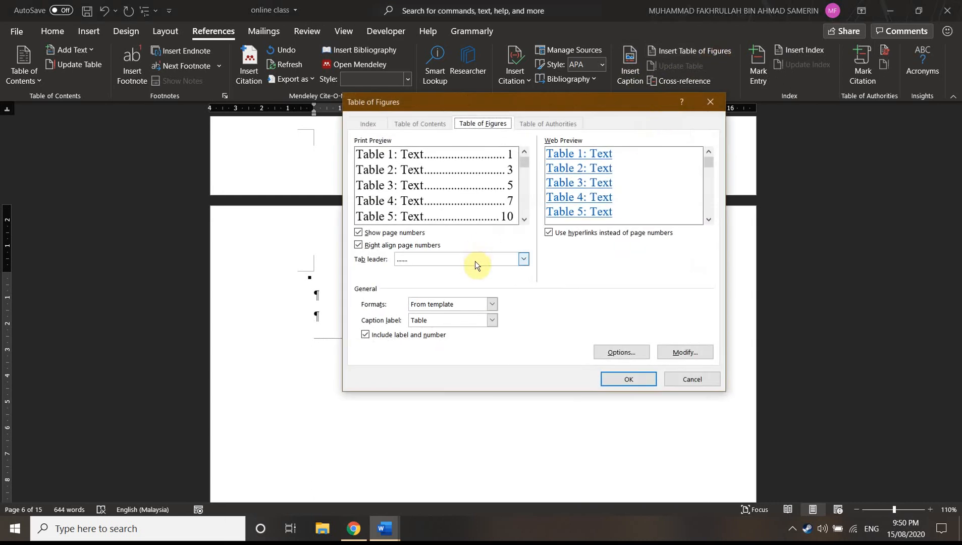
drag(699, 102, 959, 158)
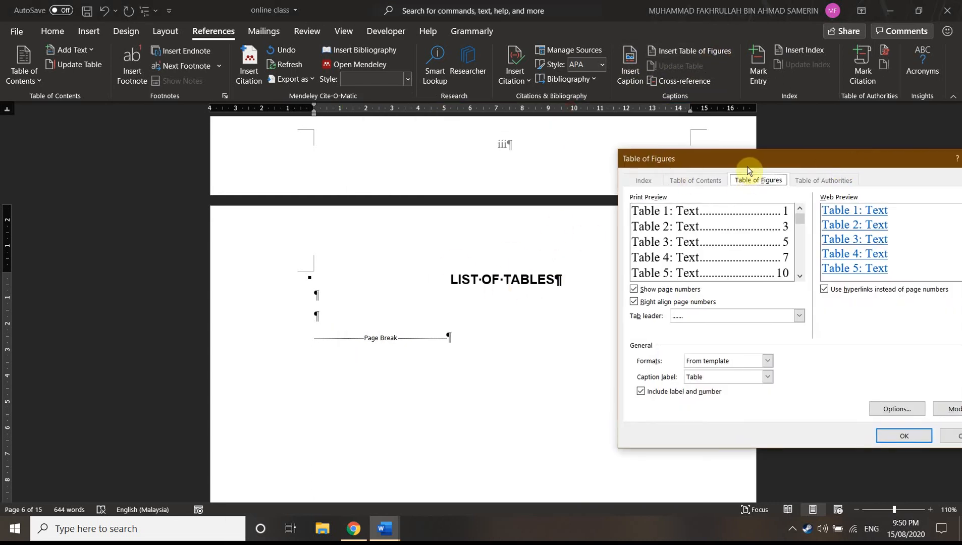
drag(747, 174, 513, 129)
click(485, 329)
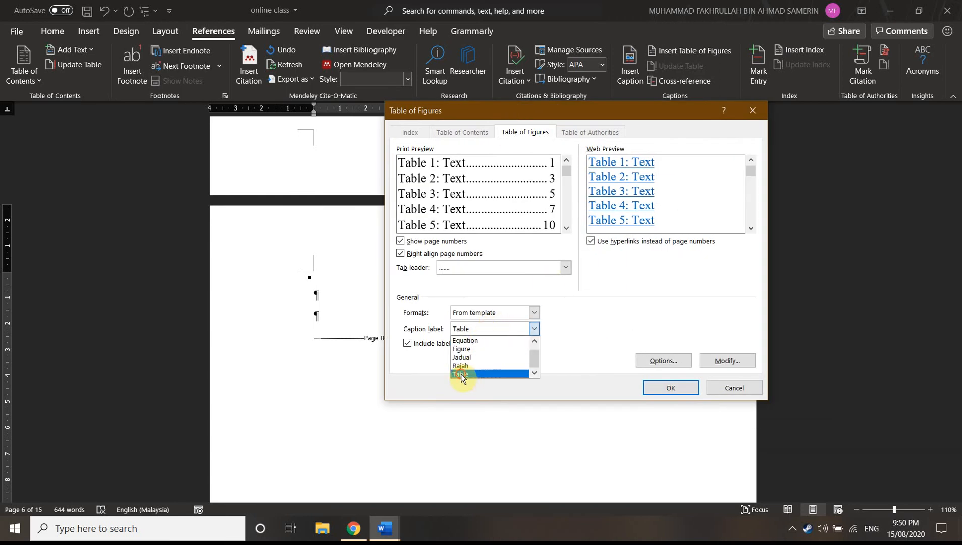
click(462, 376)
click(661, 389)
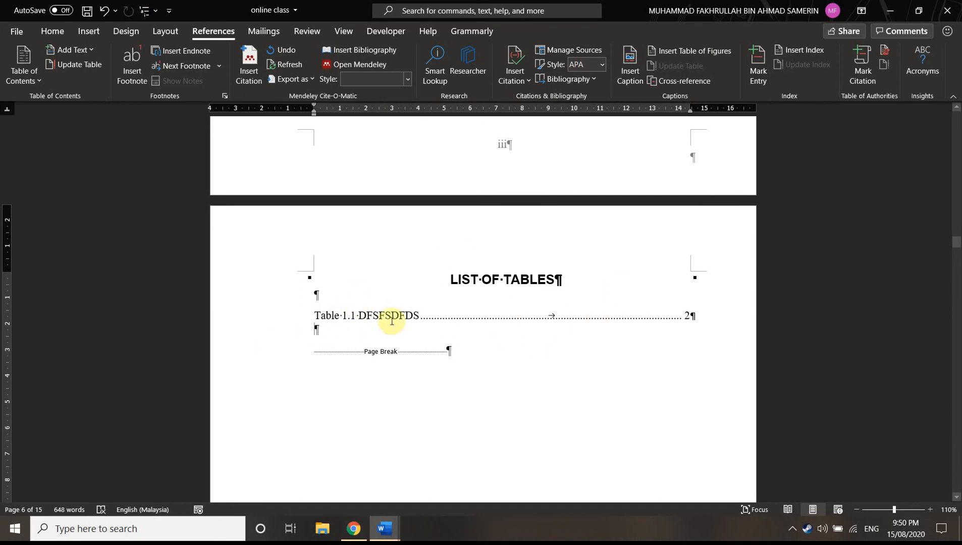
Add a blank paragraph beneath the LIST OF FIGURES heading, before the page break
scroll(434, 349, down, 2)
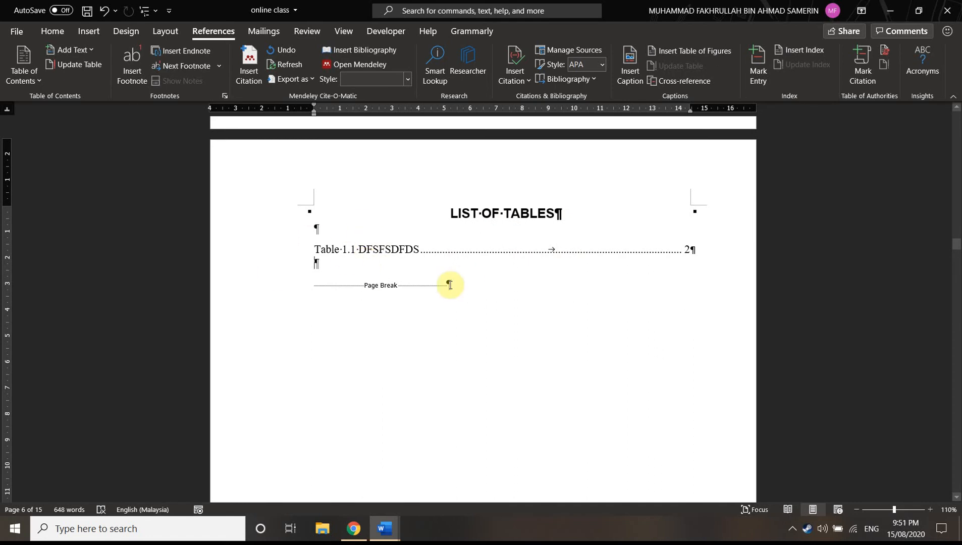
scroll(422, 279, down, 1)
scroll(369, 247, down, 6)
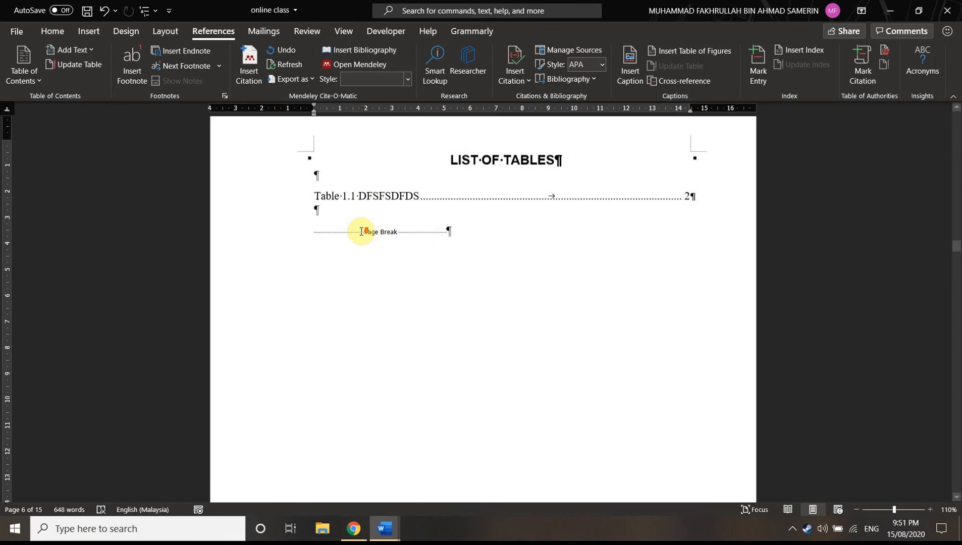
scroll(378, 278, down, 5)
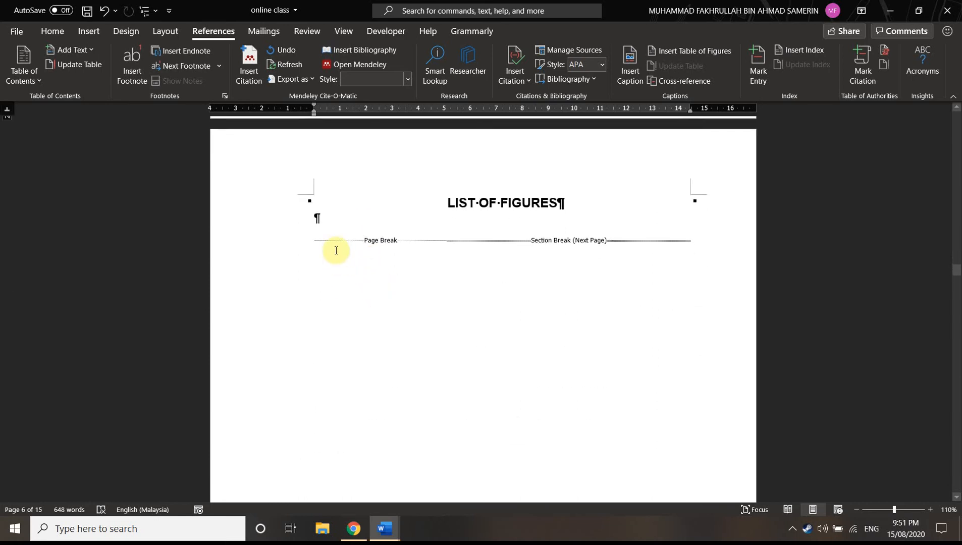
click(340, 224)
key(Return)
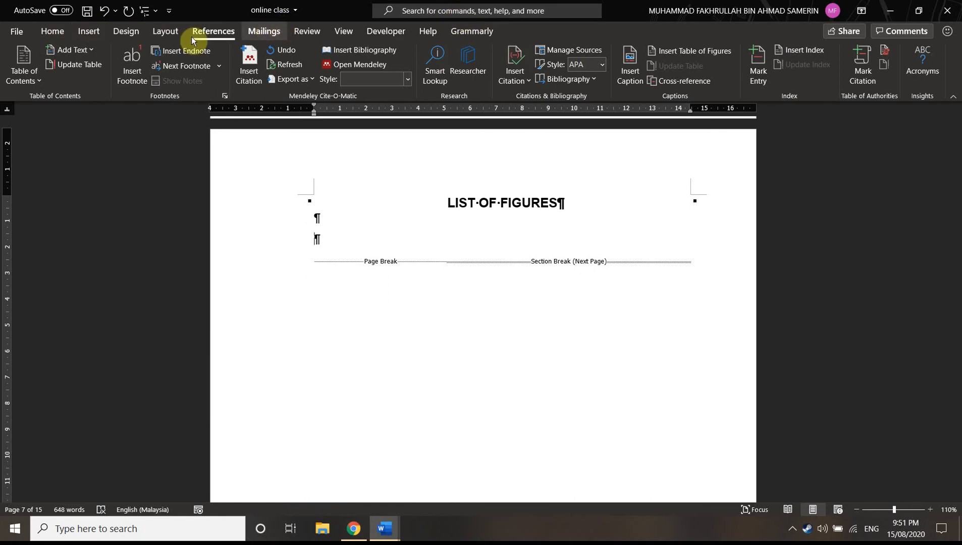
Insert an automatic list of figures under LIST OF FIGURES, using the Figure caption label and no tab leader
click(693, 52)
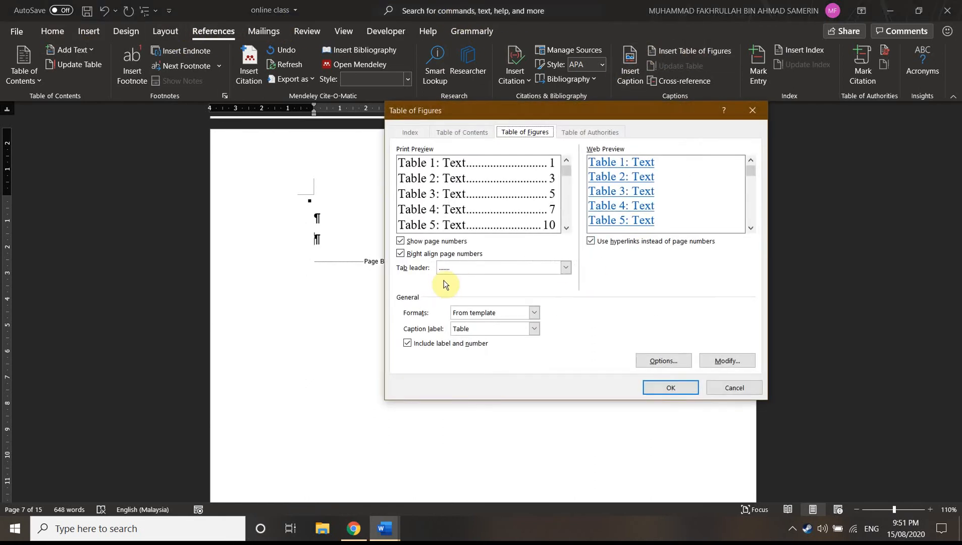
click(484, 329)
click(466, 351)
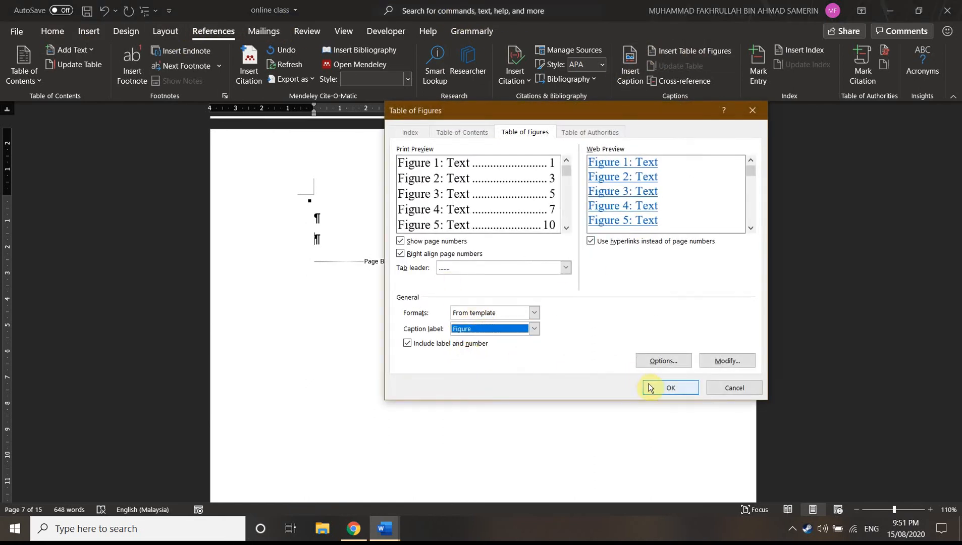
click(486, 275)
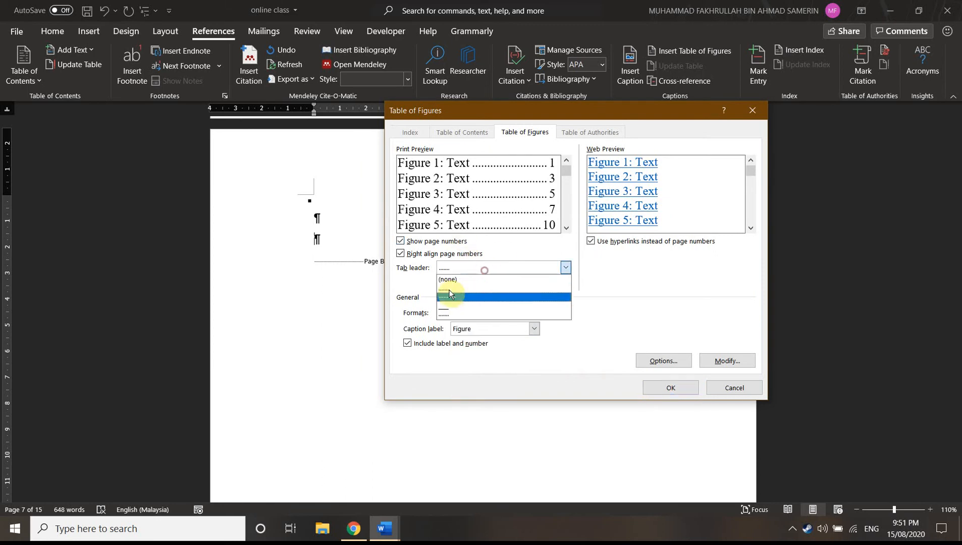
click(459, 280)
click(472, 269)
click(458, 280)
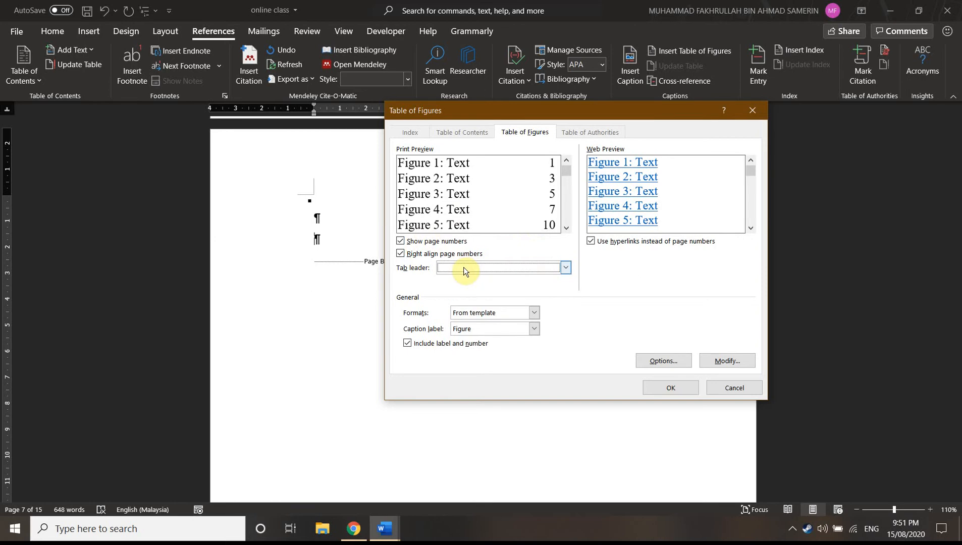
click(661, 386)
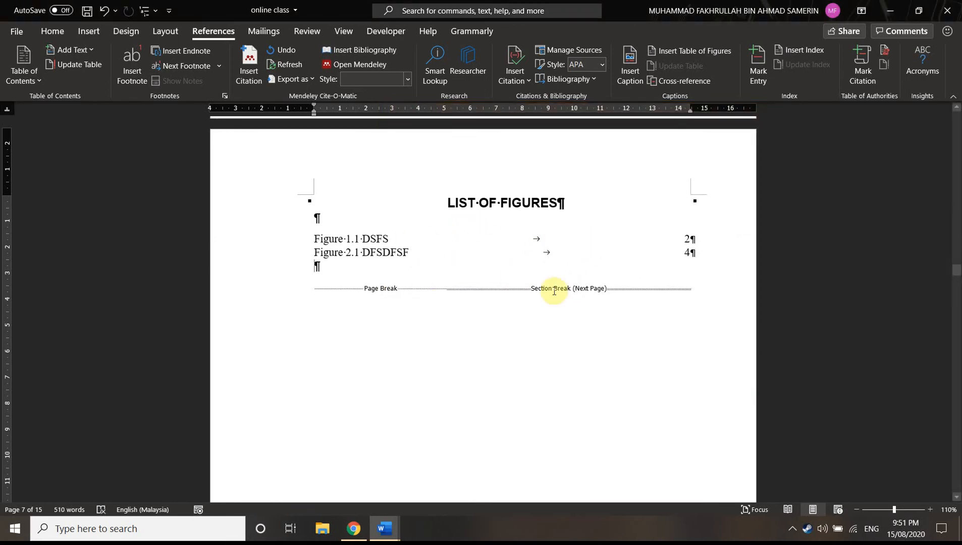
Review the list of figures and the Chapter 1 pages, including the headings and the captioned picture
scroll(507, 286, up, 6)
scroll(507, 285, up, 5)
scroll(509, 286, down, 8)
scroll(541, 323, down, 8)
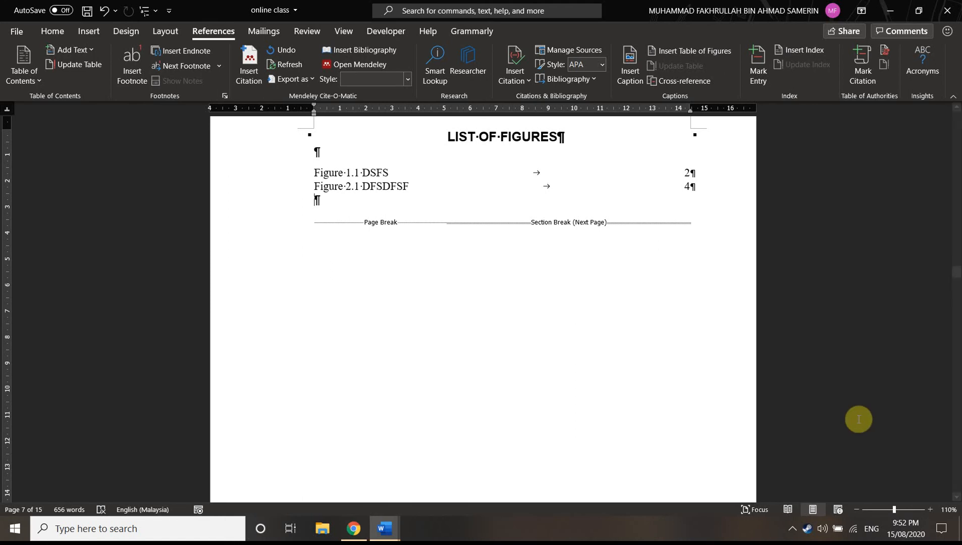
scroll(799, 369, down, 10)
scroll(653, 346, down, 15)
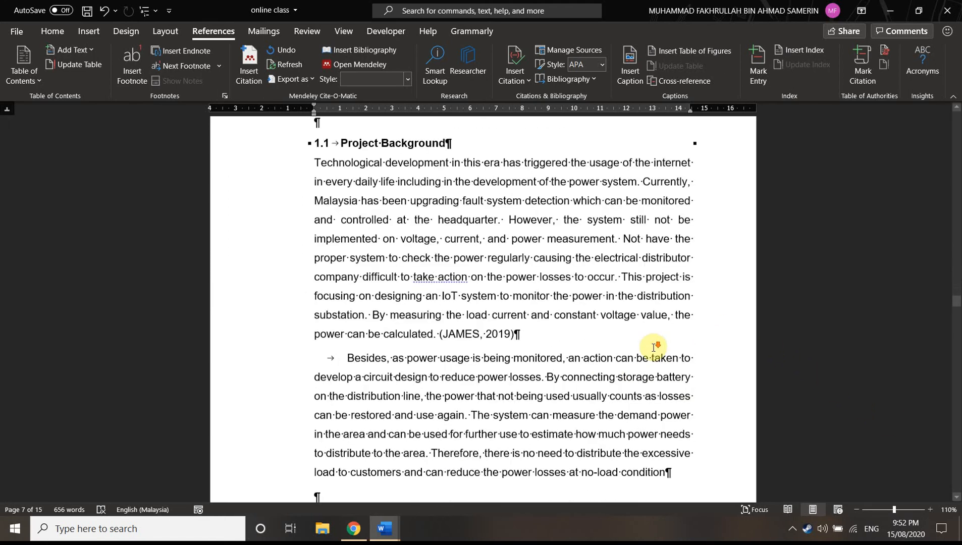
scroll(668, 383, down, 15)
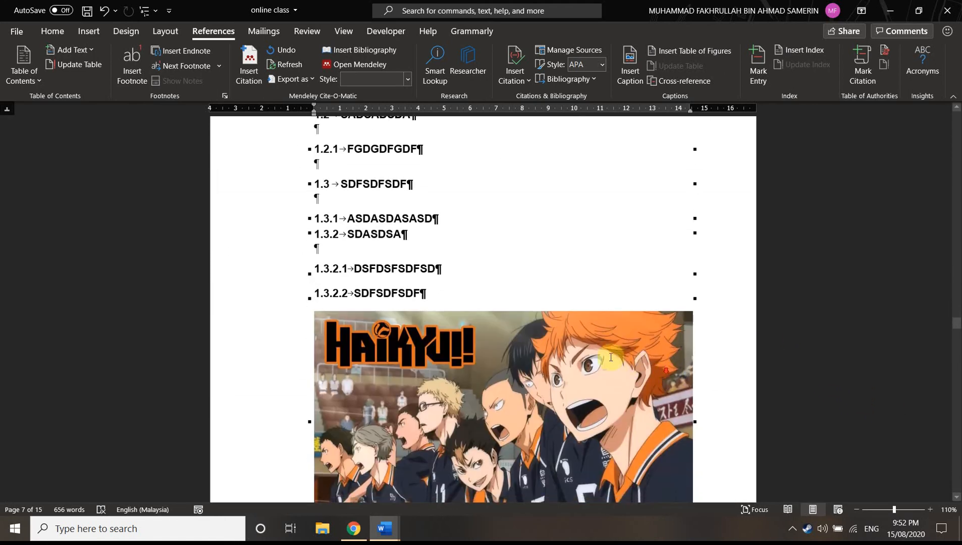
scroll(454, 289, up, 15)
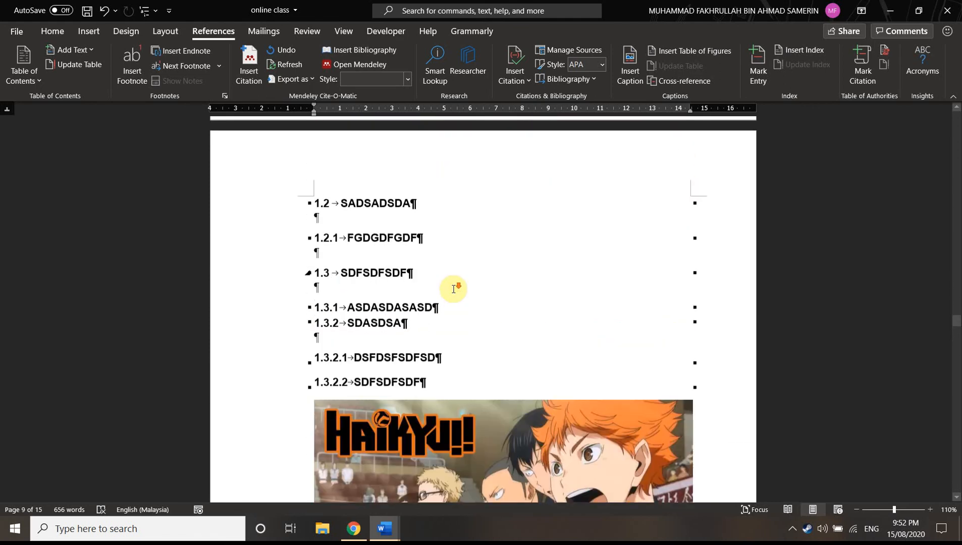
Add two blank paragraphs before the page break on the otherwise empty page at the end of Chapter 1
scroll(453, 286, down, 15)
click(318, 302)
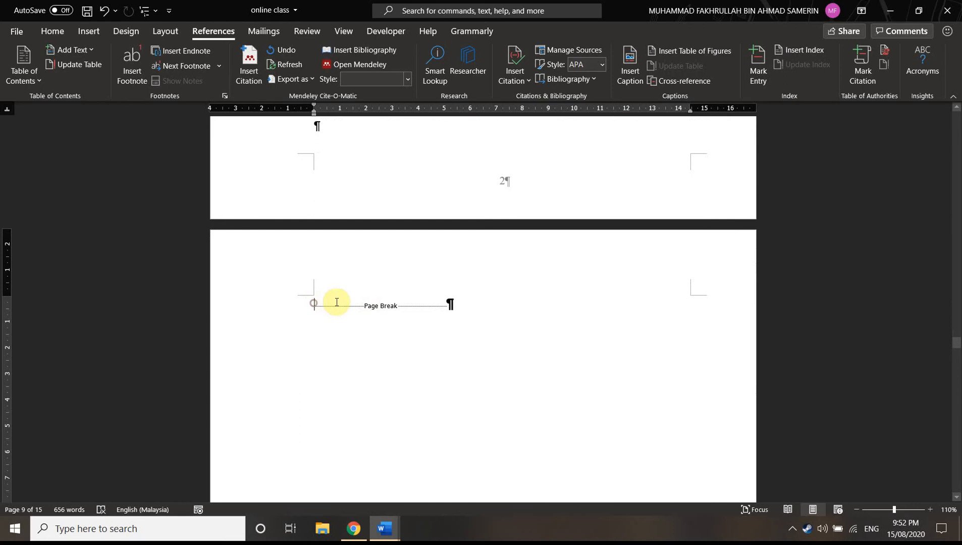
key(Return)
key(Return)
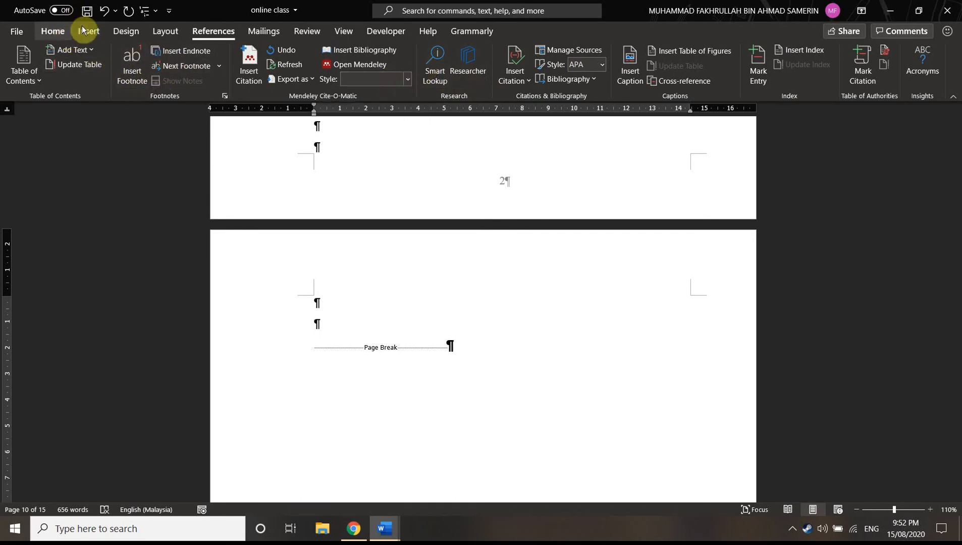
Insert the equation F=ma in the second blank paragraph above the page break, with lowercase m and a
click(53, 31)
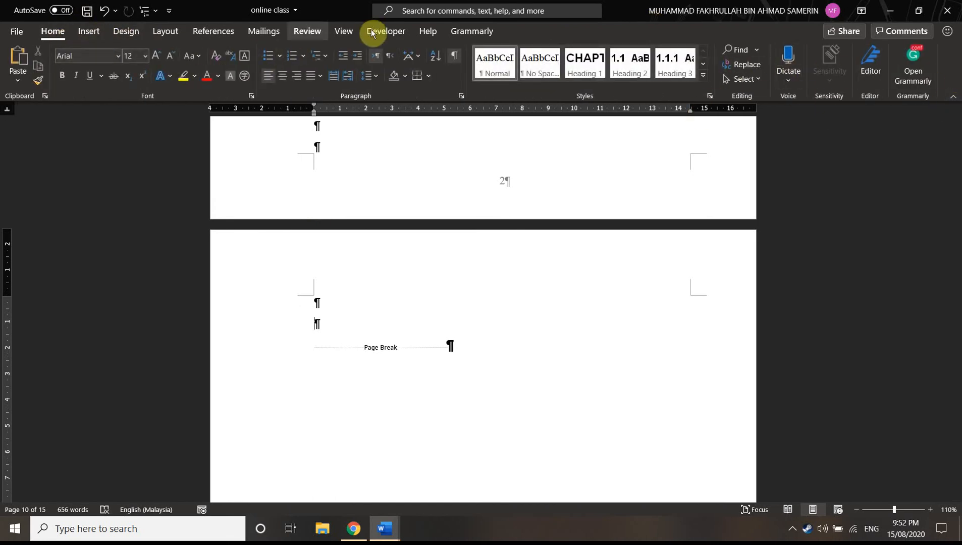
click(99, 33)
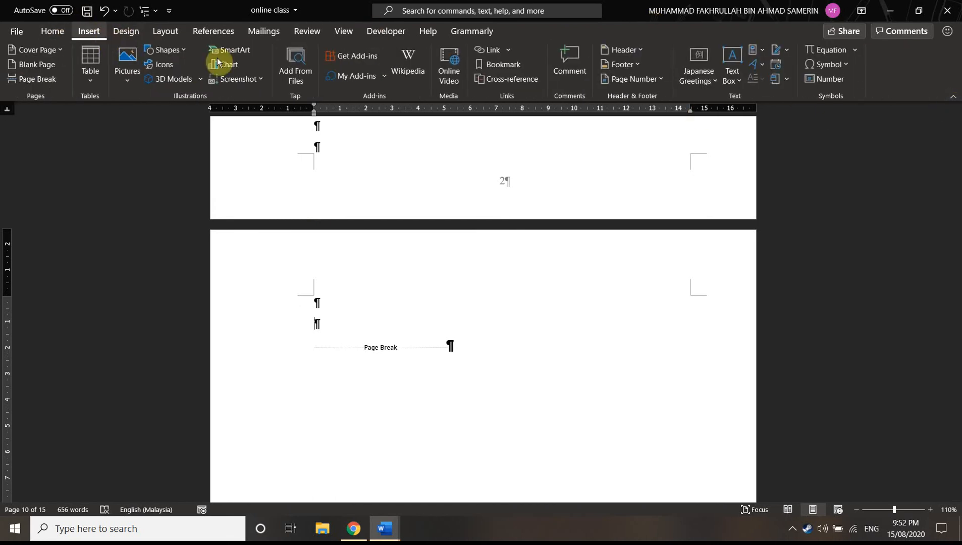
click(835, 53)
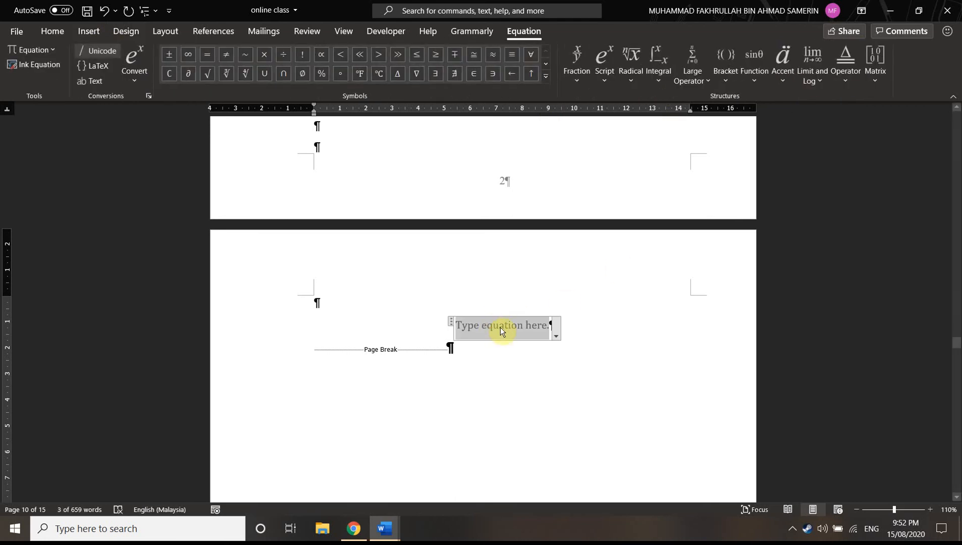
text(F)
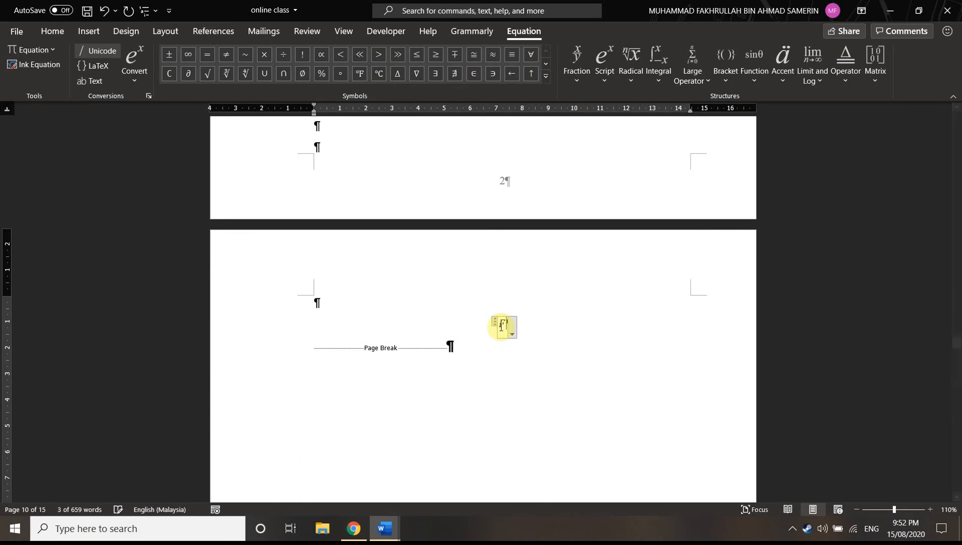
text(=MA)
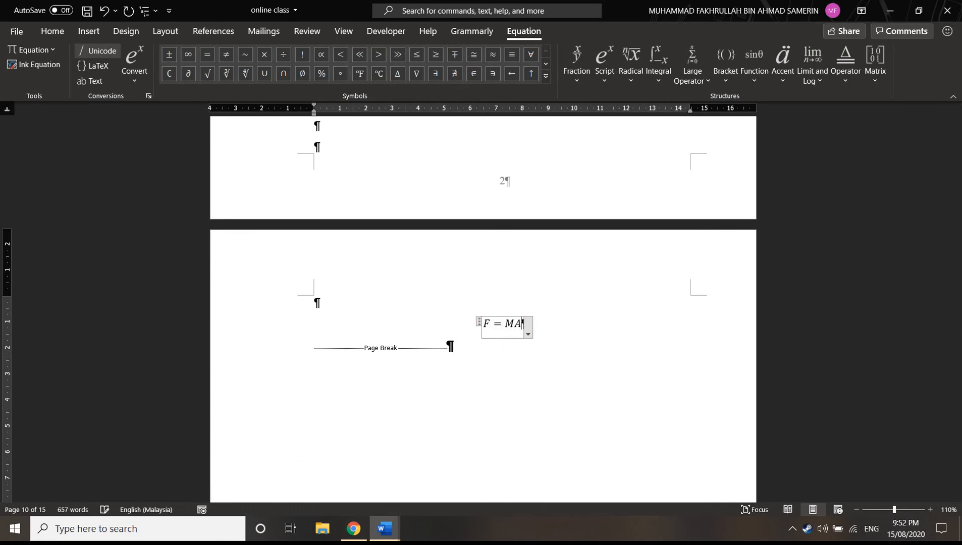
key(BackSpace)
key(BackSpace)
text(ma)
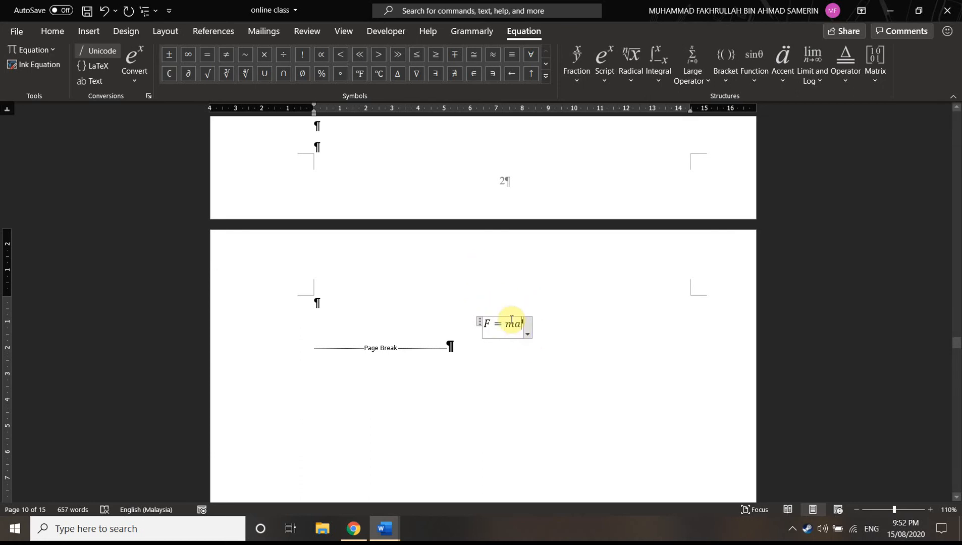
Append #(1.1) to the F=ma equation and convert it so the equation number aligns at the margin
drag(894, 509, 900, 510)
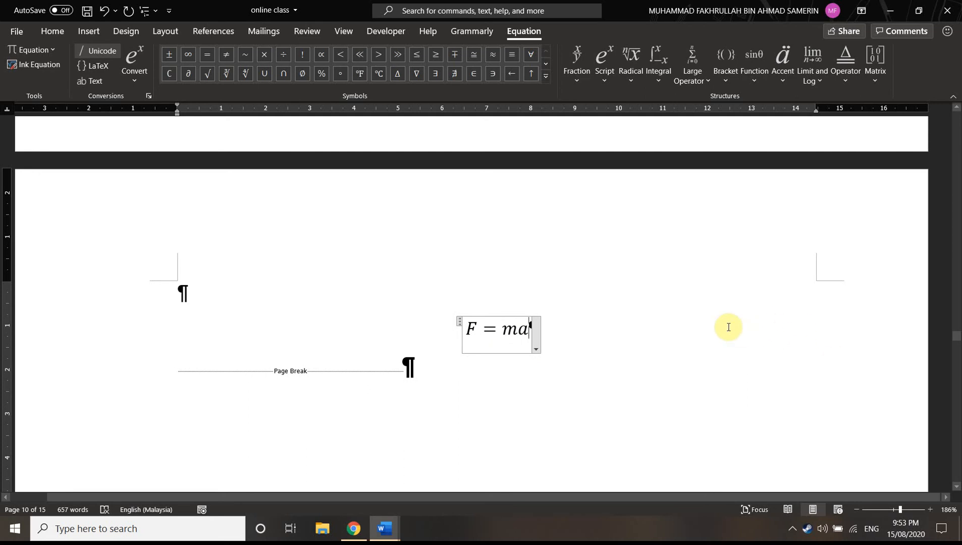
text(#)
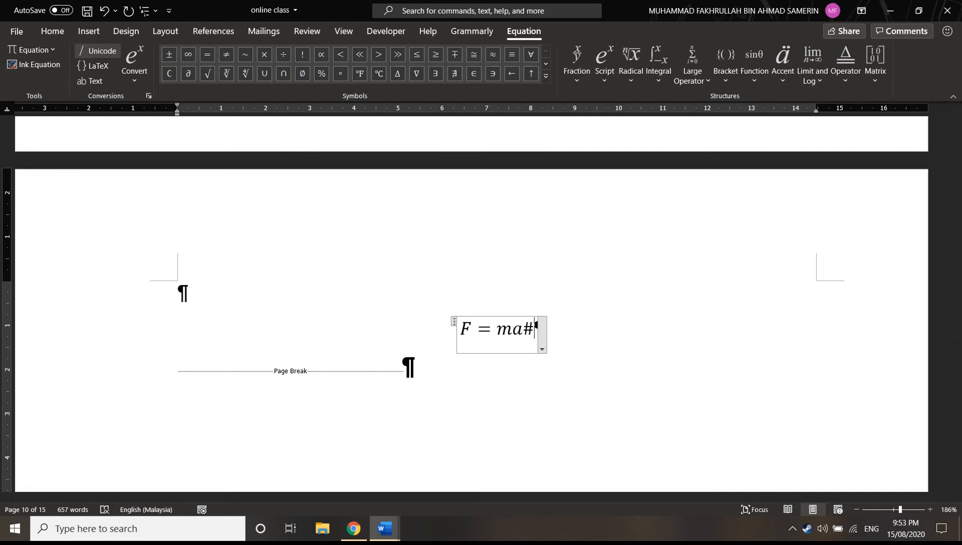
drag(522, 332, 533, 331)
click(533, 335)
text(()
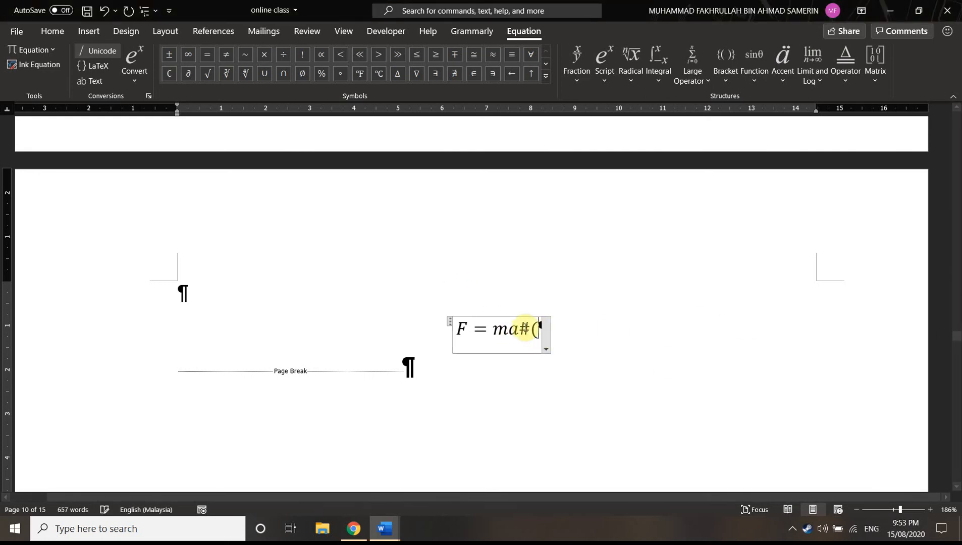
text(1.1))
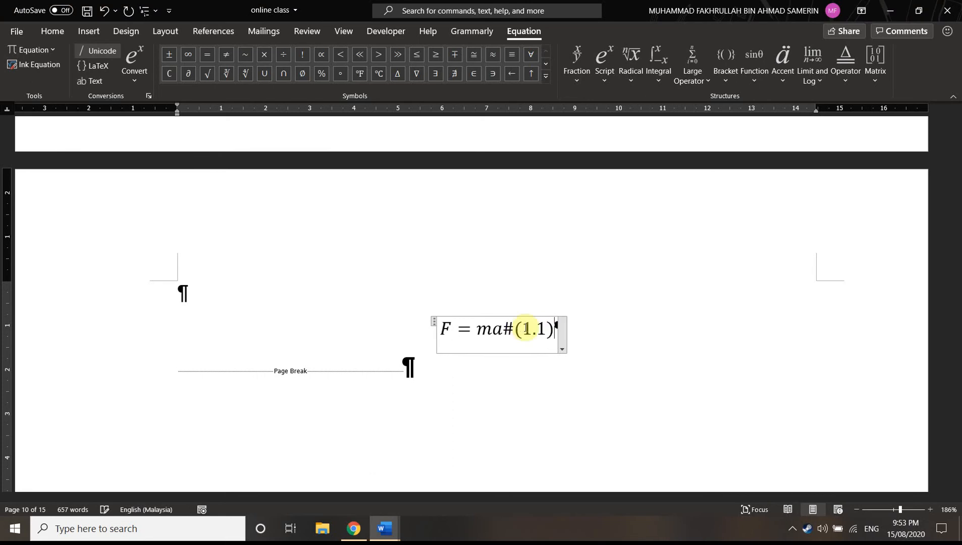
key(Return)
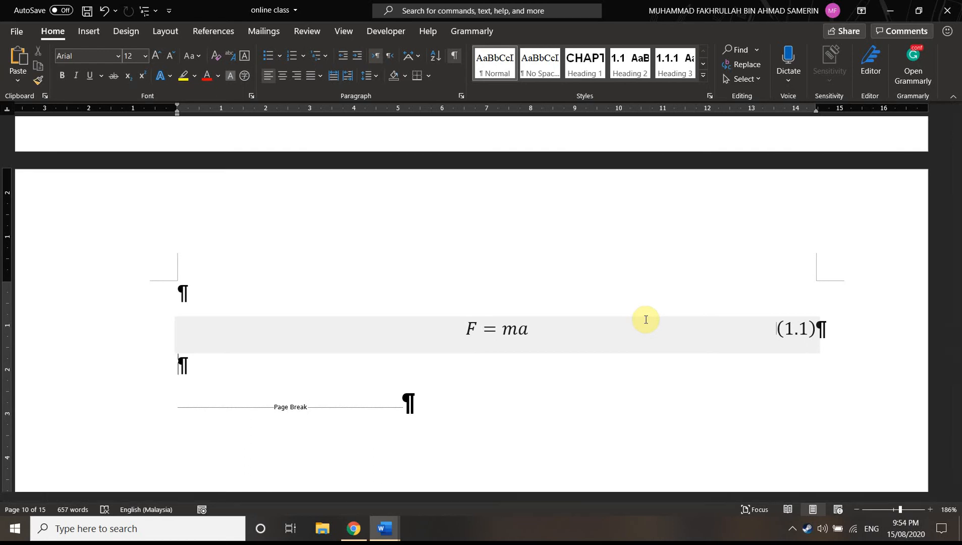
Undo the equation number conversion, and reapply it from the linear form F=ma#(1.1)
click(789, 323)
key(ctrl+shift+equal)
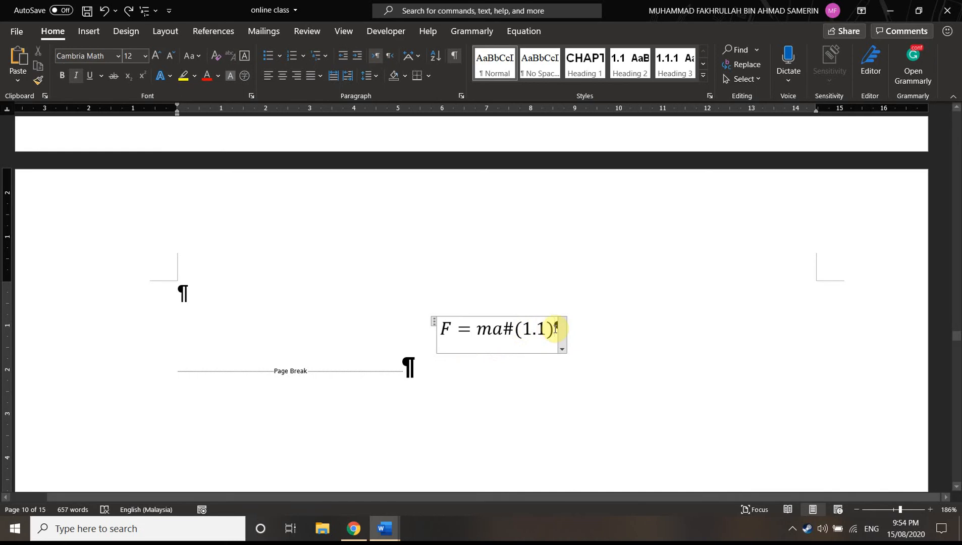
key(Return)
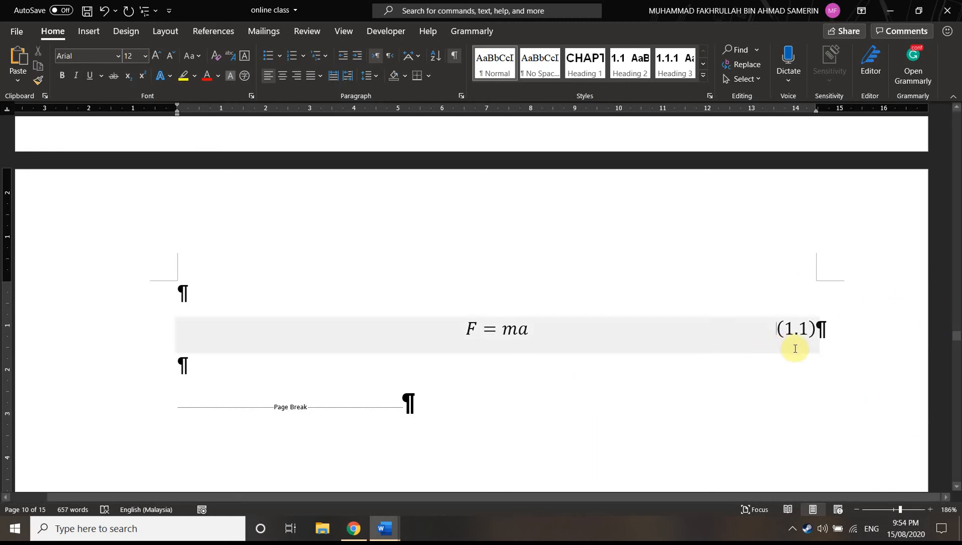
scroll(751, 357, up, 6)
scroll(759, 353, down, 8)
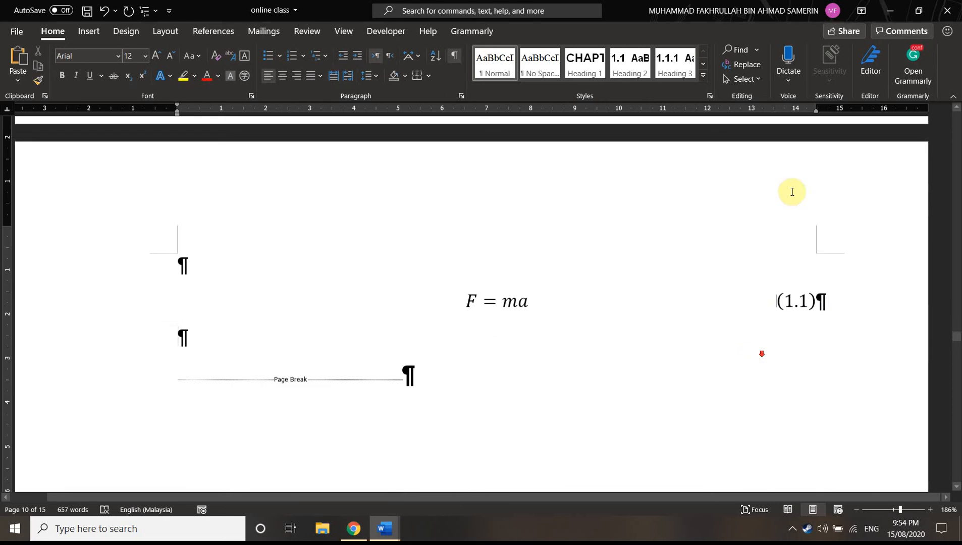
Share the document by uploading a copy to OneDrive - Universiti Kuala Lumpur and copying its editing link
click(845, 36)
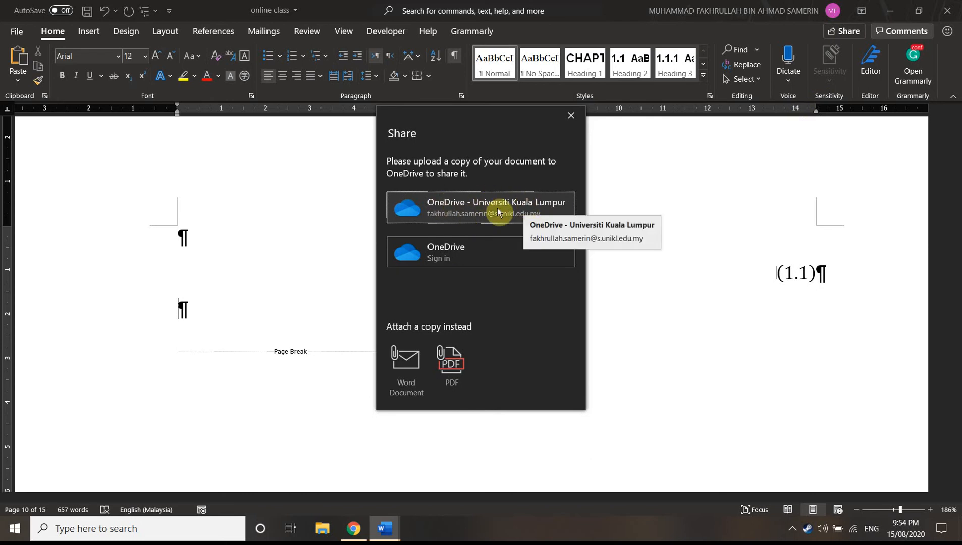
click(498, 211)
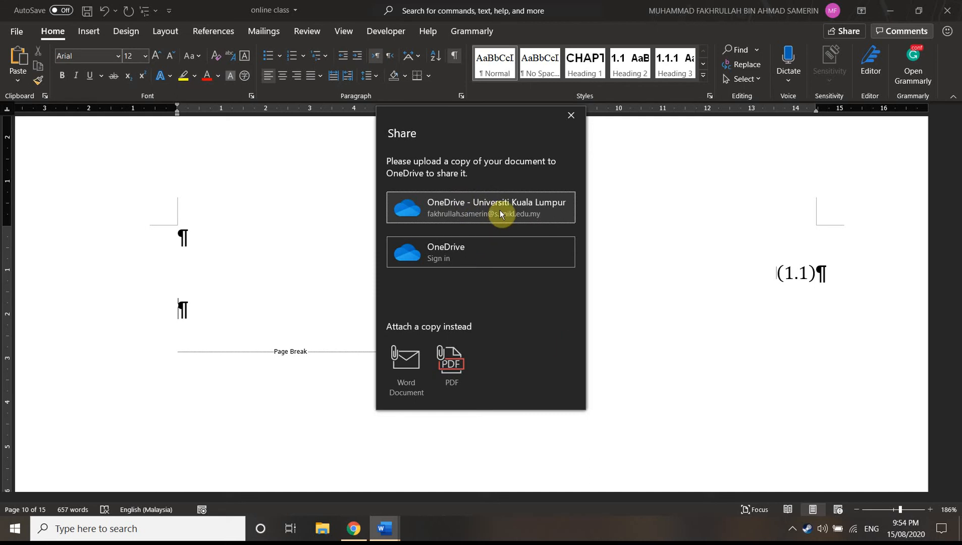
click(473, 206)
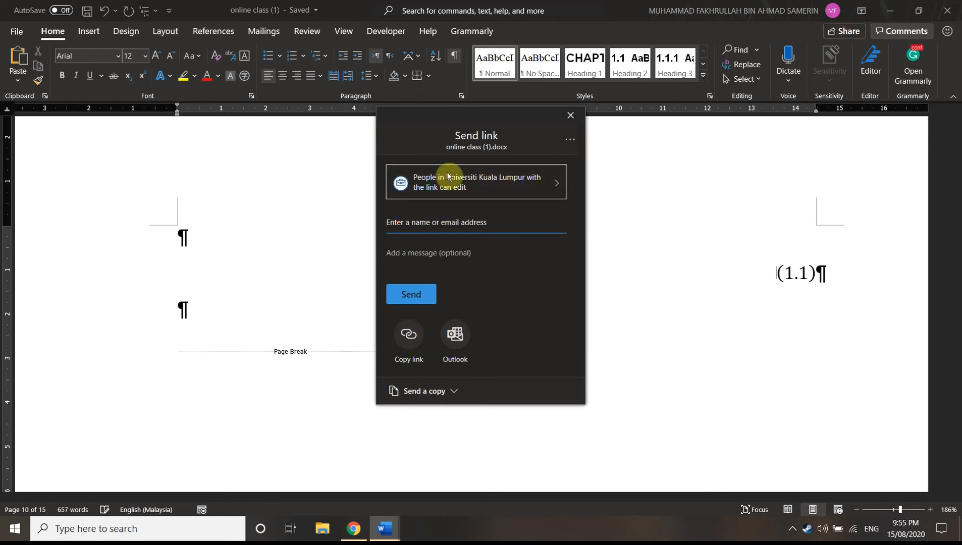
click(411, 336)
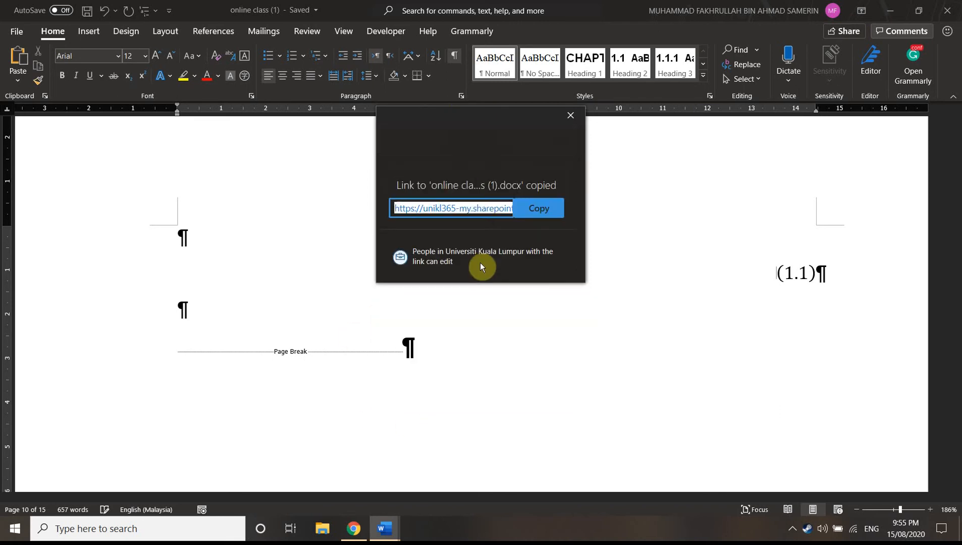
click(538, 210)
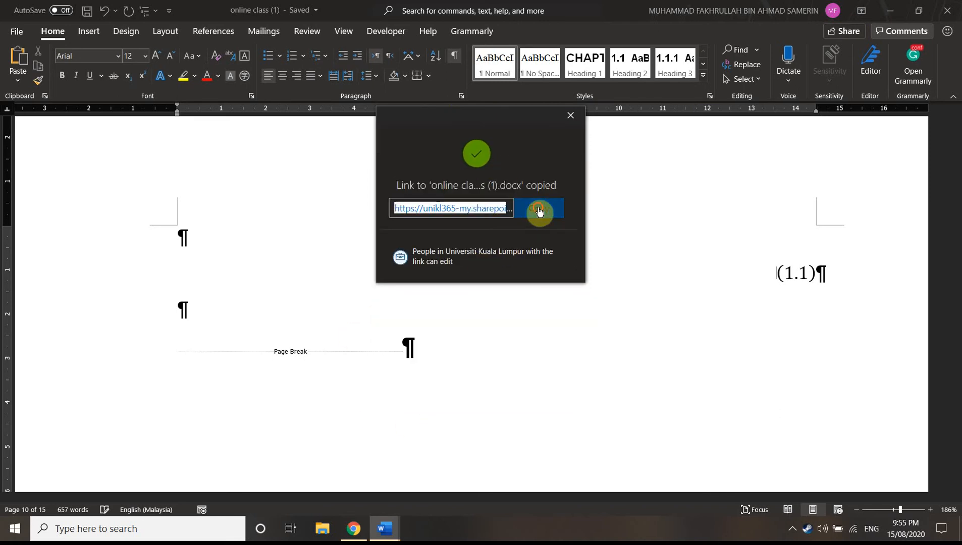
click(570, 117)
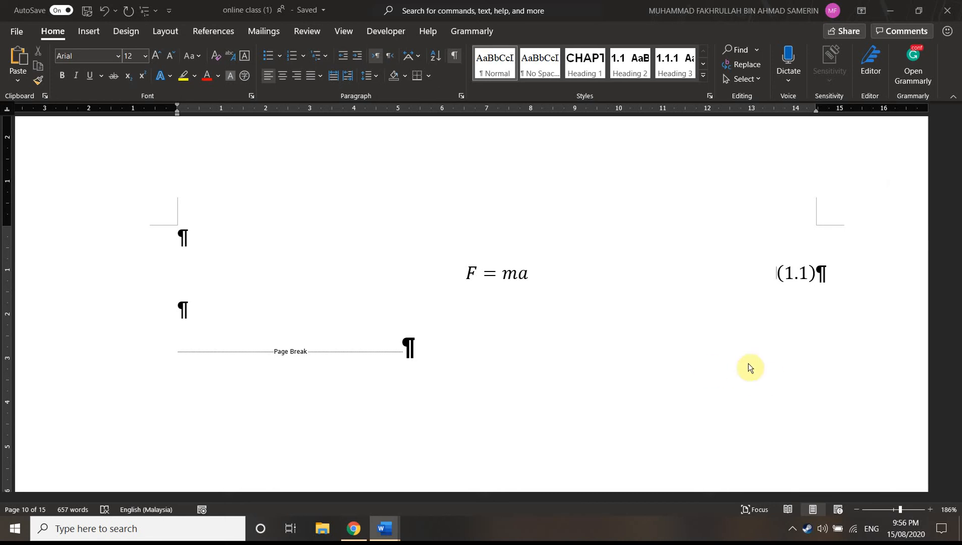
Apply the CONFIDENTIAL 1 watermark to the document and check it across several pages
click(87, 34)
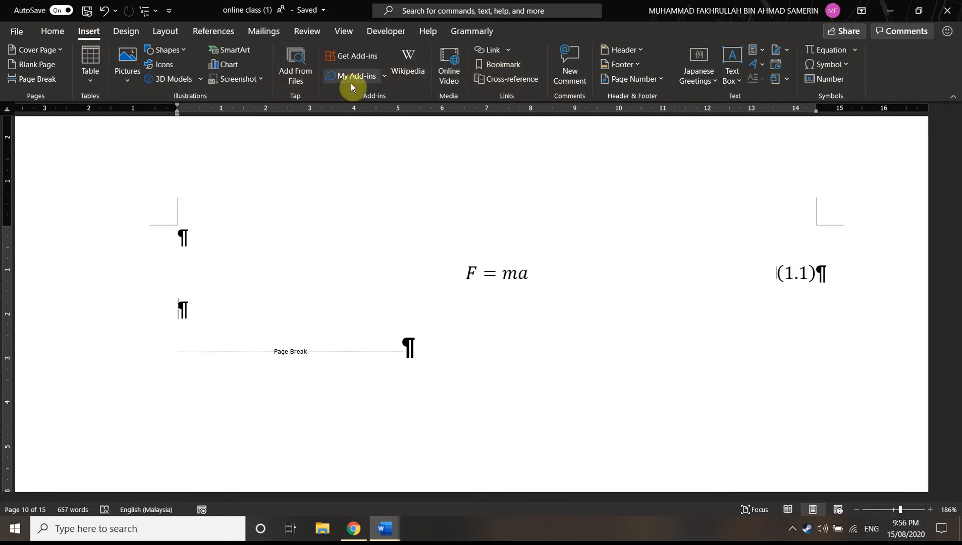
click(113, 33)
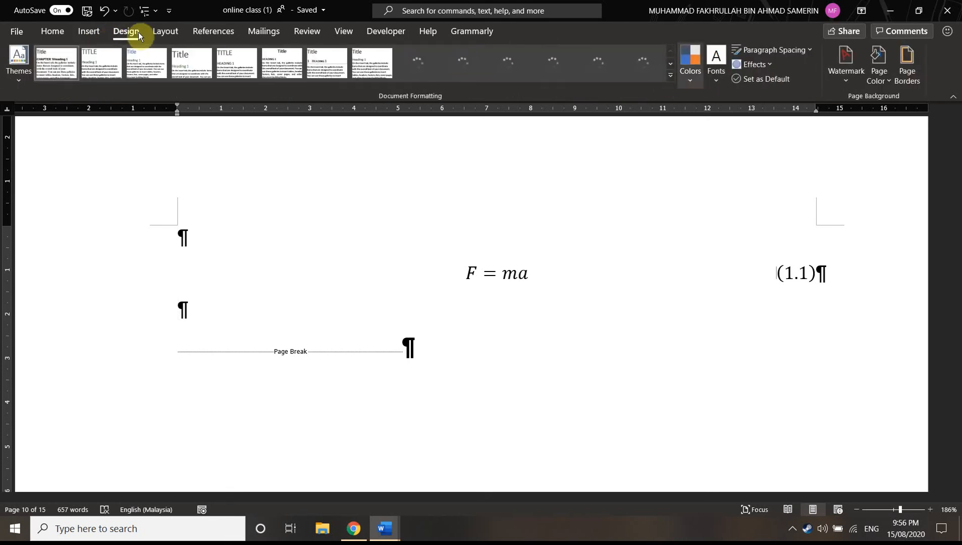
click(849, 76)
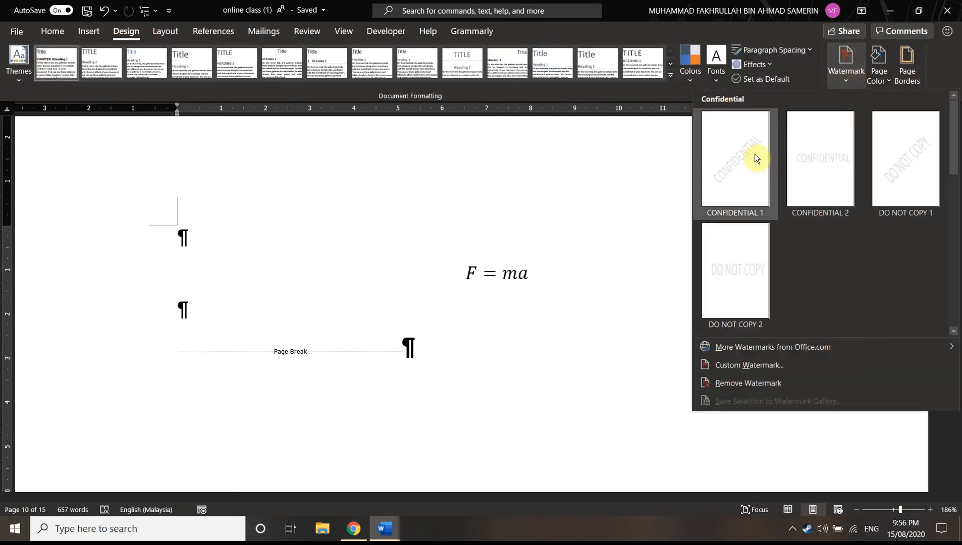
click(753, 174)
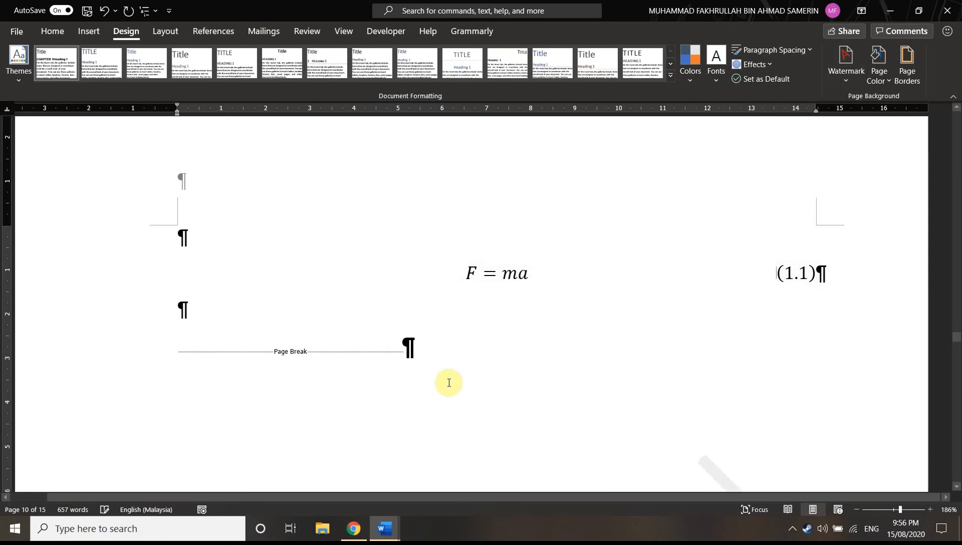
click(870, 510)
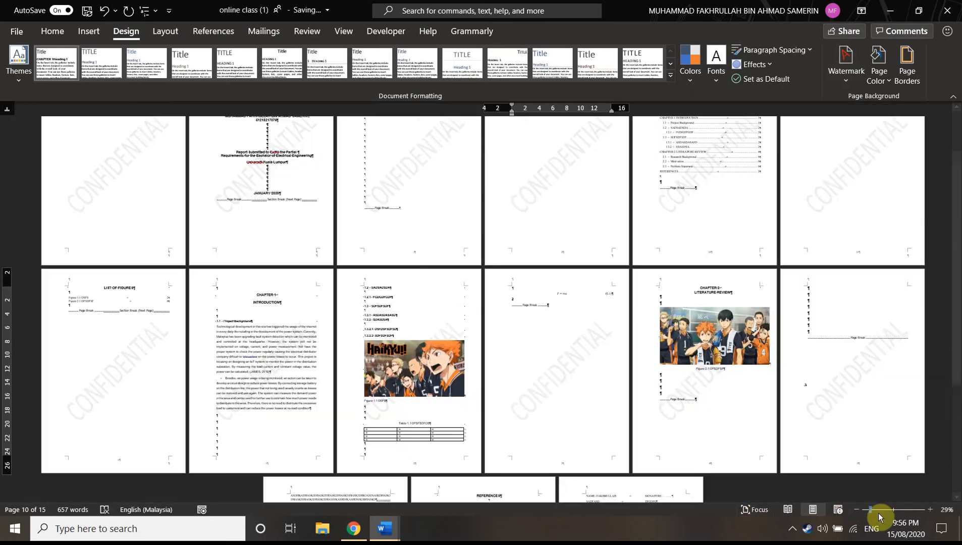
click(881, 510)
scroll(676, 393, down, 5)
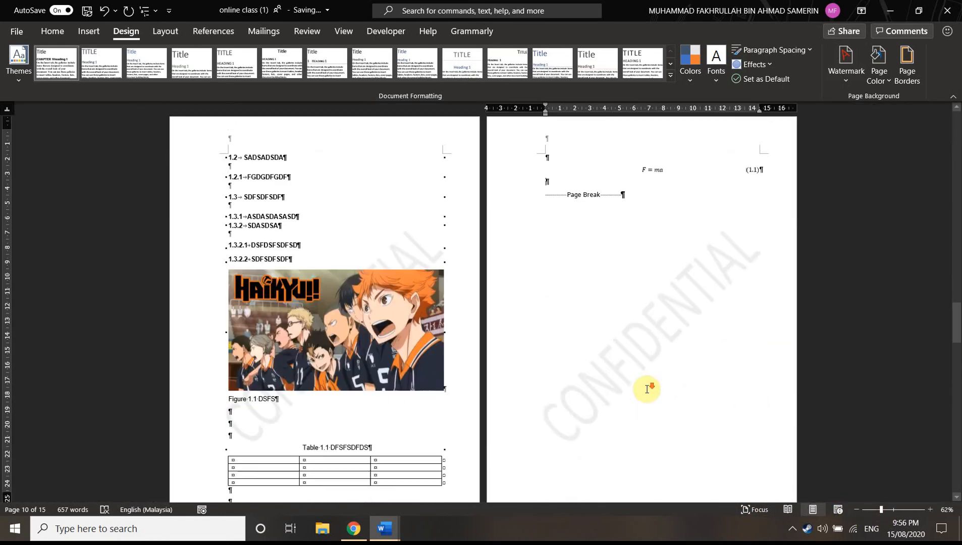
Inspect the custom watermark settings without changing them, and remove the watermark from the document
click(848, 78)
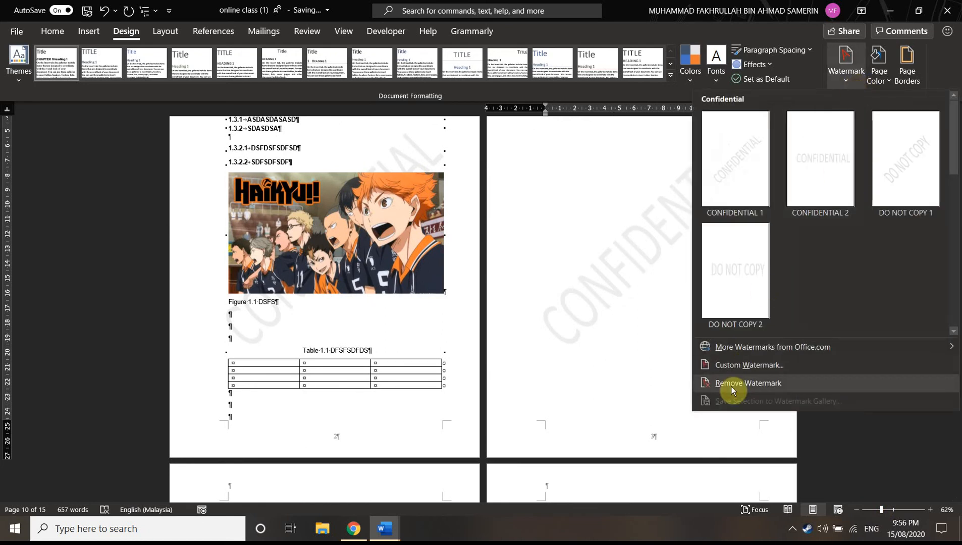
click(744, 364)
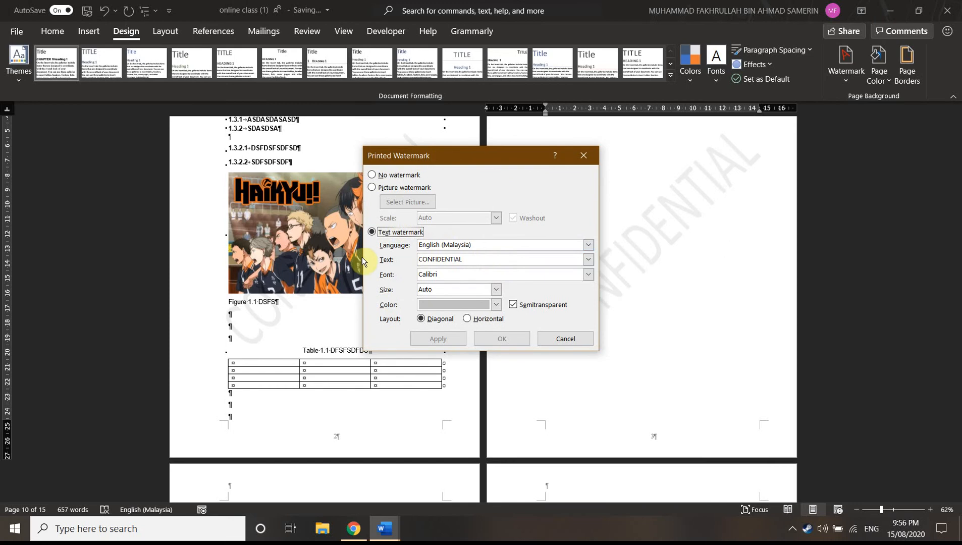
click(584, 155)
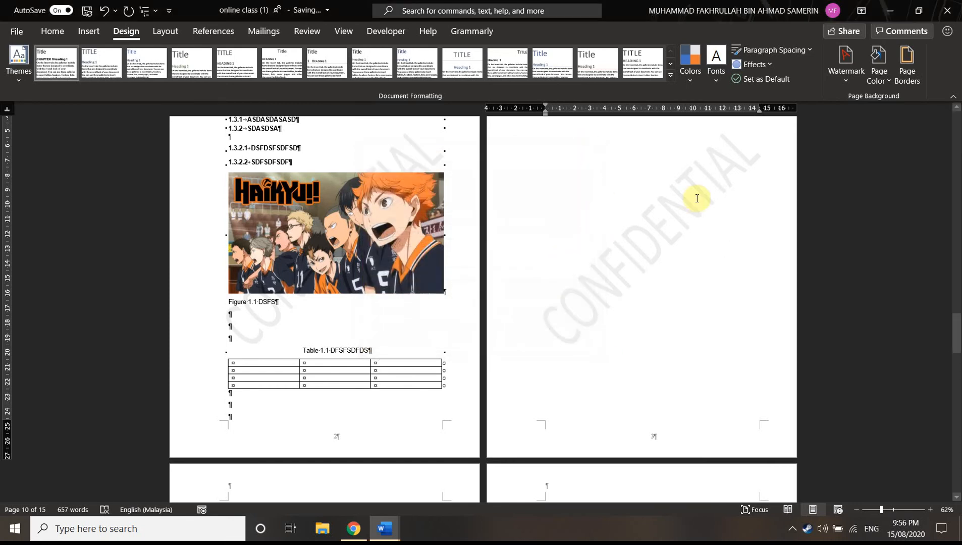
click(845, 80)
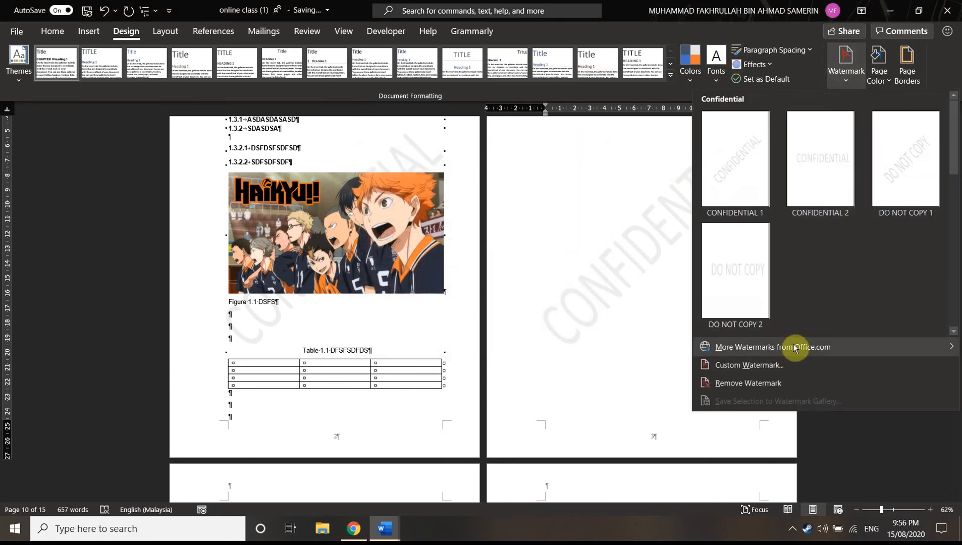
click(745, 383)
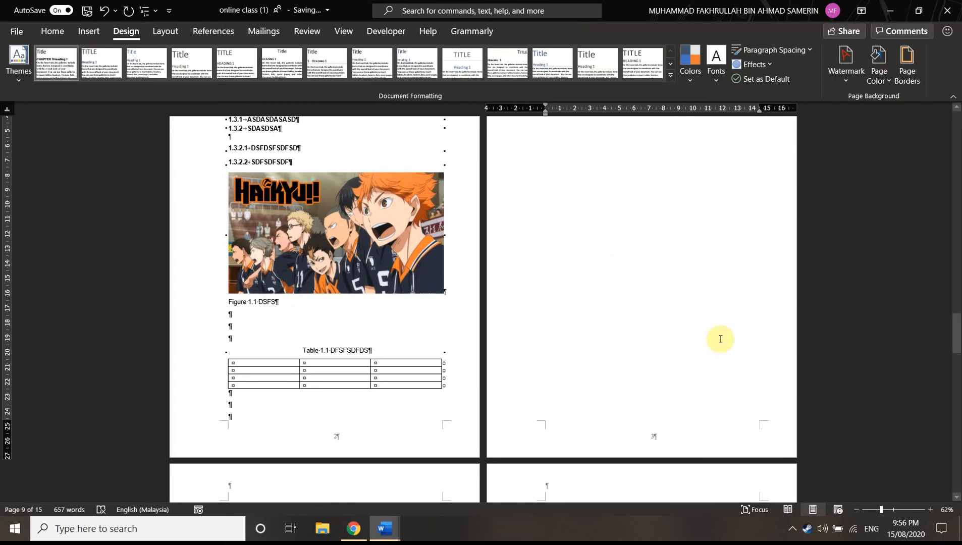
Review the Chapter 1 pages, including the figure, table and numbered equation, and the list of figures
scroll(386, 347, down, 1)
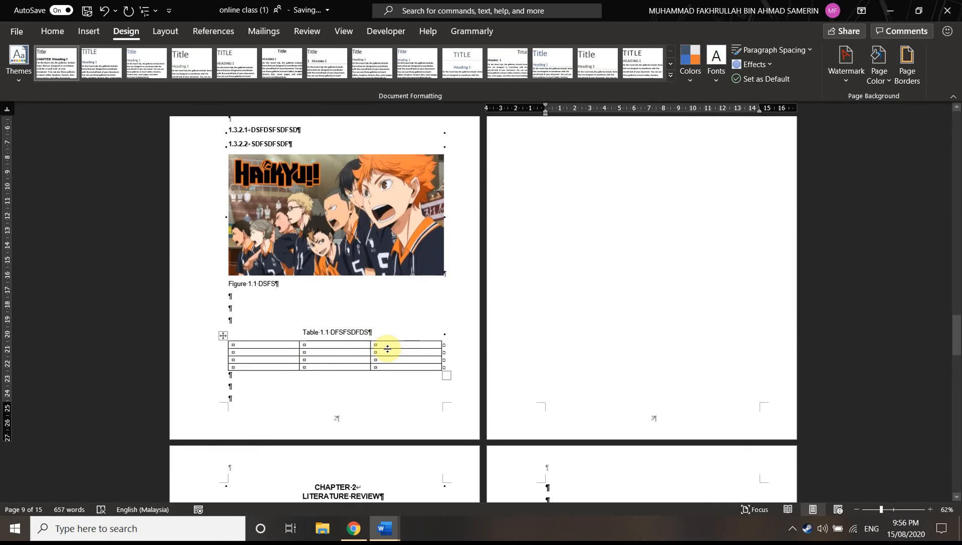
scroll(390, 354, up, 2)
scroll(395, 366, up, 3)
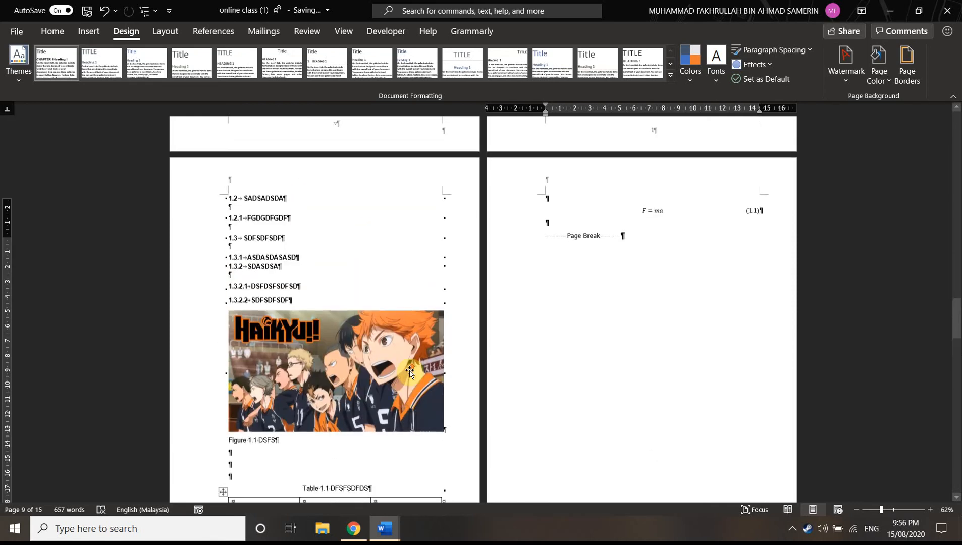
scroll(665, 241, up, 5)
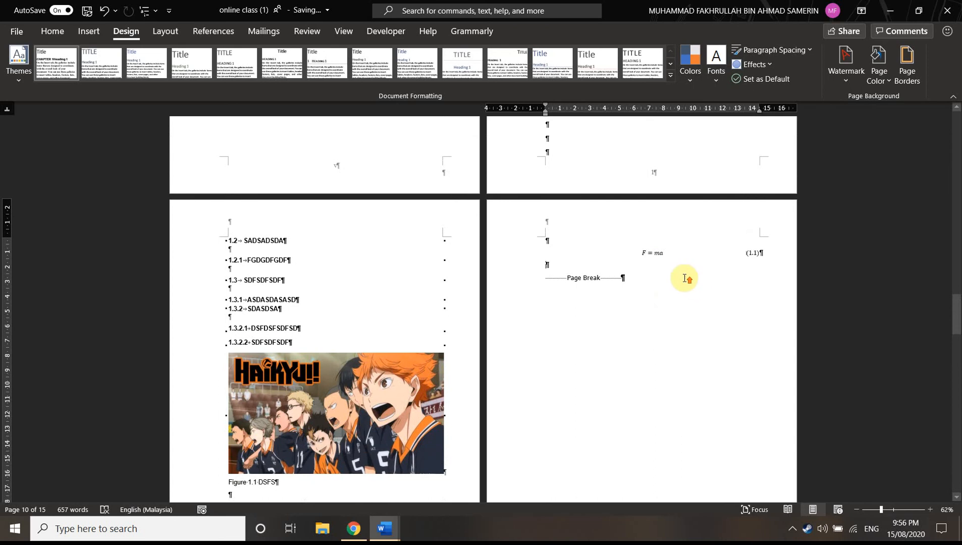
scroll(660, 392, up, 3)
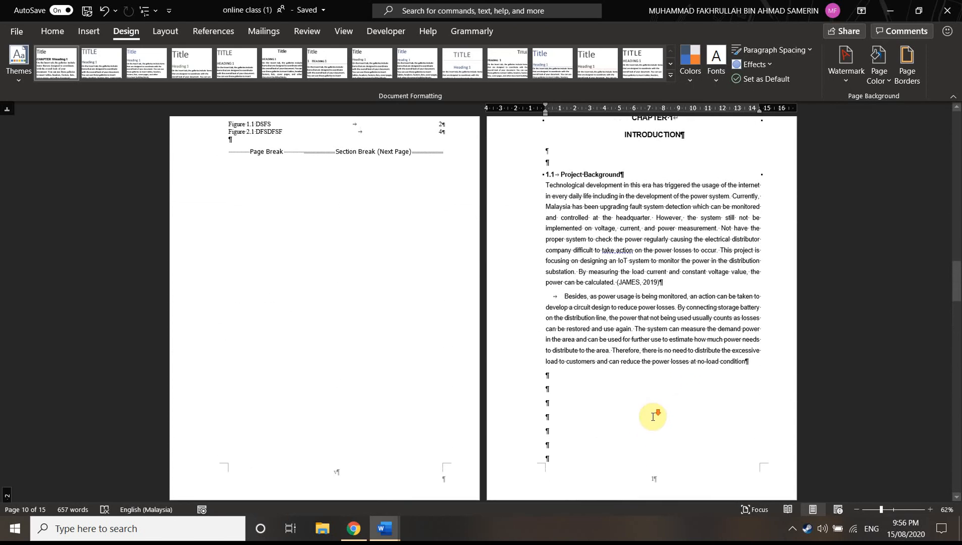
scroll(650, 414, down, 6)
scroll(590, 418, down, 2)
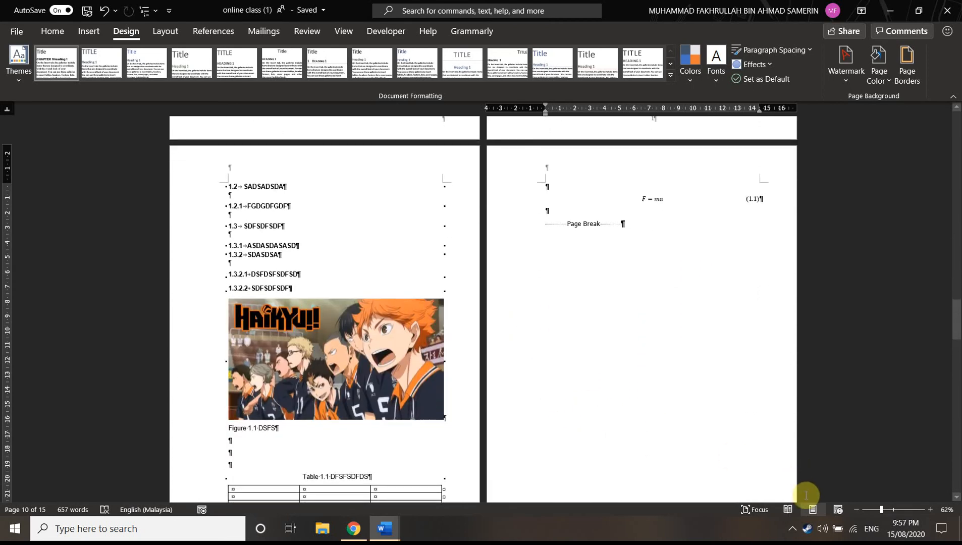
click(892, 510)
scroll(852, 464, down, 5)
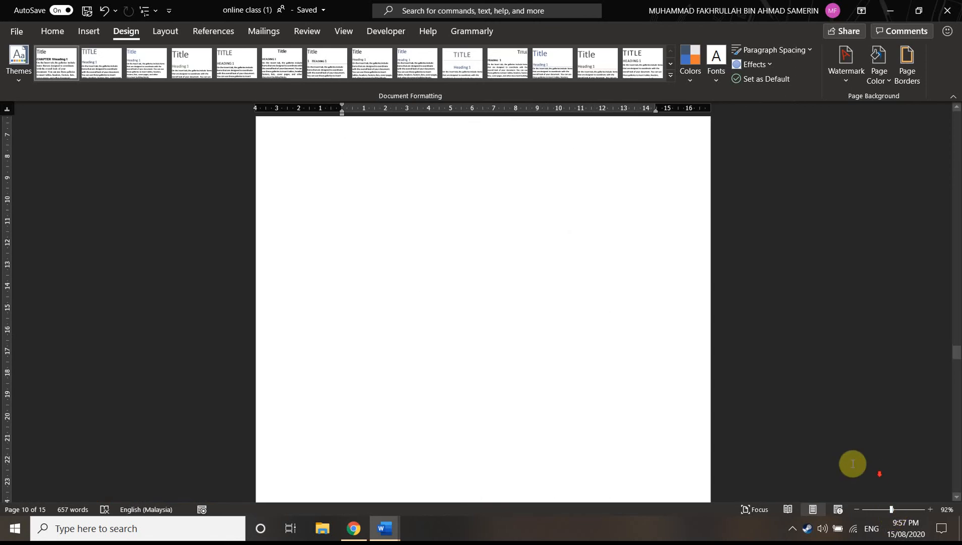
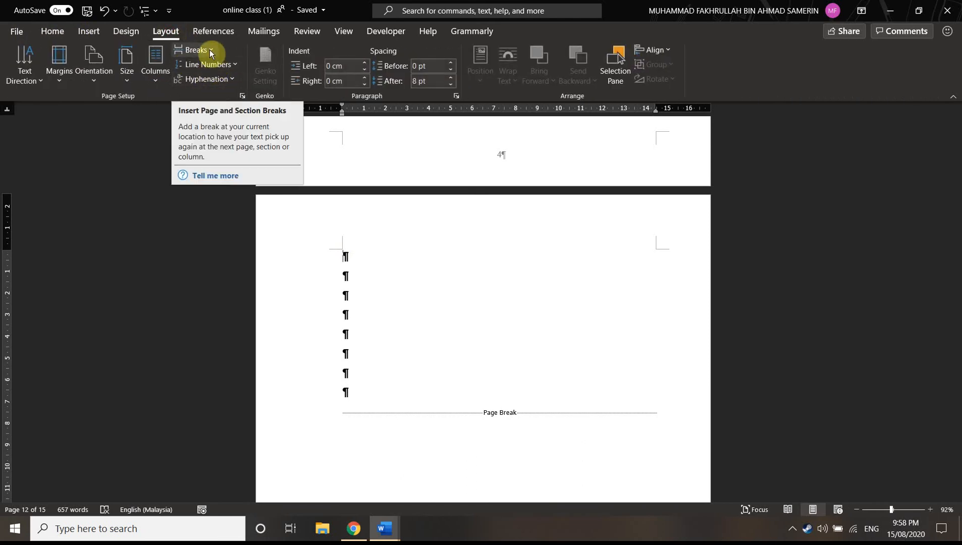
Insert a next-page section break before the empty paragraphs on page 12 and check the following page
click(209, 49)
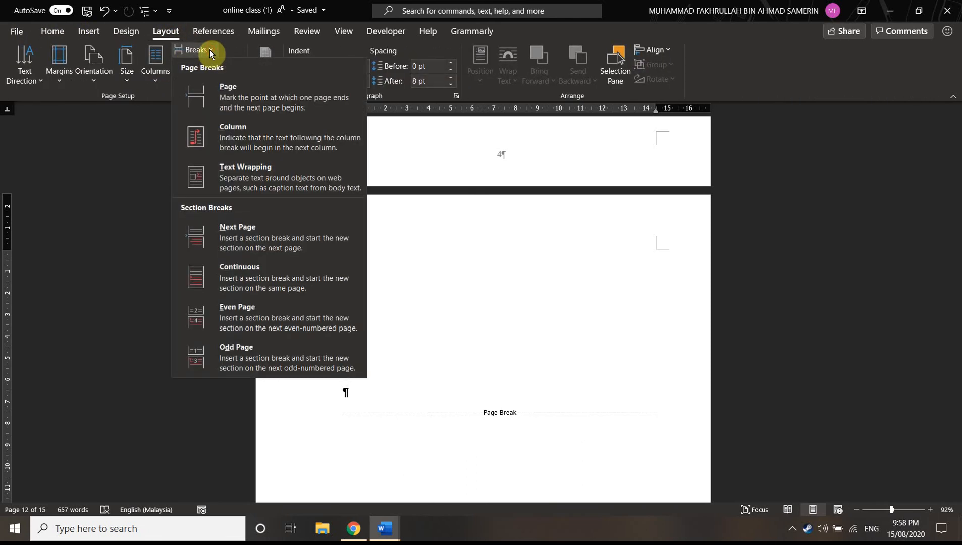
click(258, 242)
scroll(407, 285, down, 2)
scroll(410, 288, down, 5)
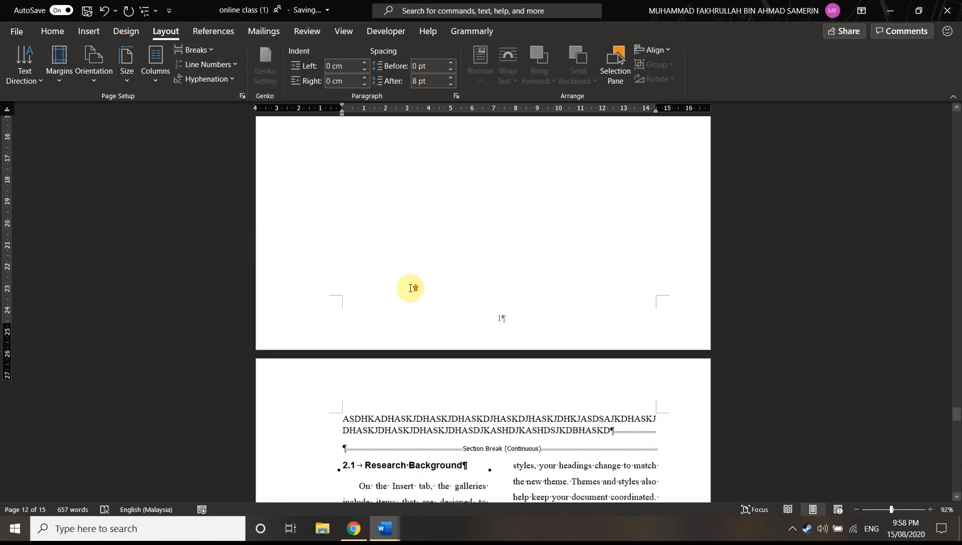
Delete the page break after the empty paragraphs on page 12 so the body text follows them directly
scroll(410, 289, up, 3)
scroll(414, 281, up, 14)
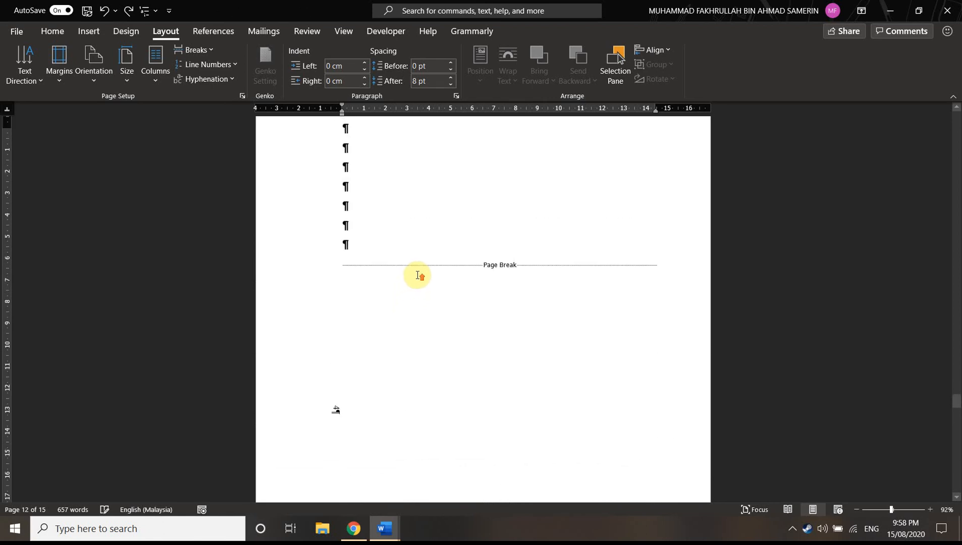
click(356, 428)
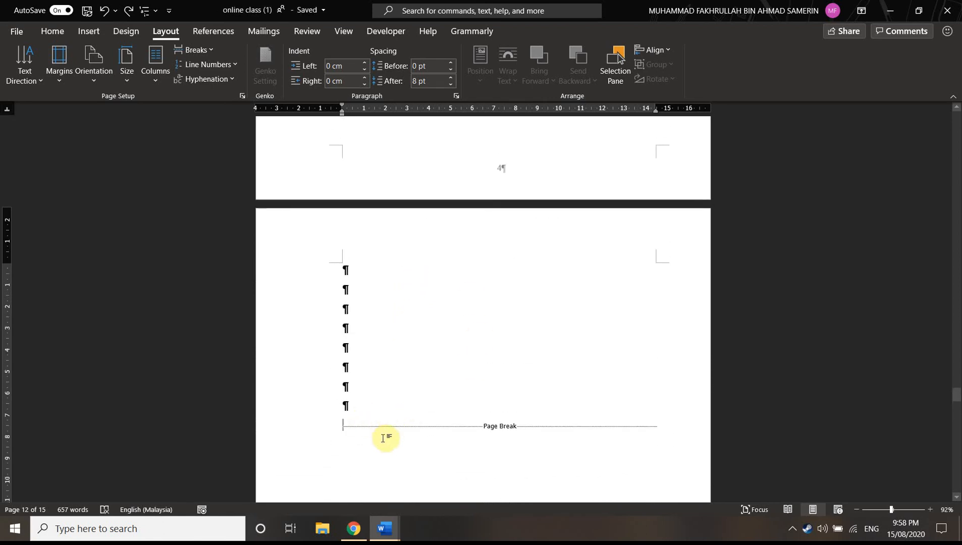
key(Delete)
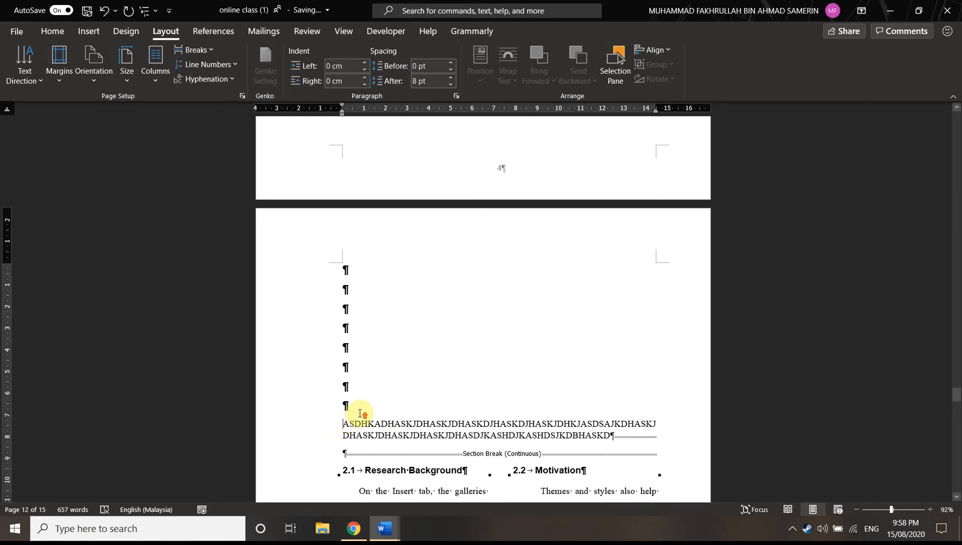
Try to insert another next-page section break on page 12
scroll(359, 413, down, 1)
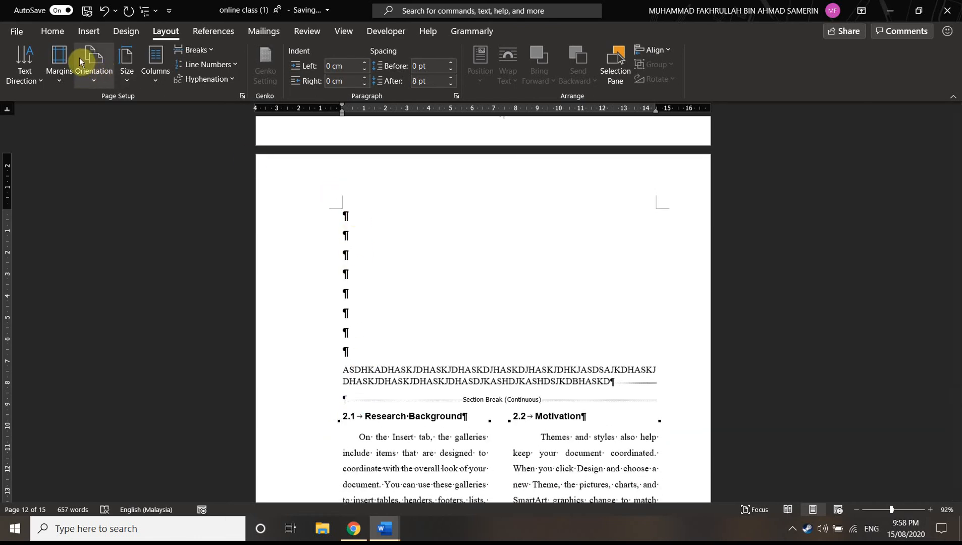
click(204, 51)
click(260, 238)
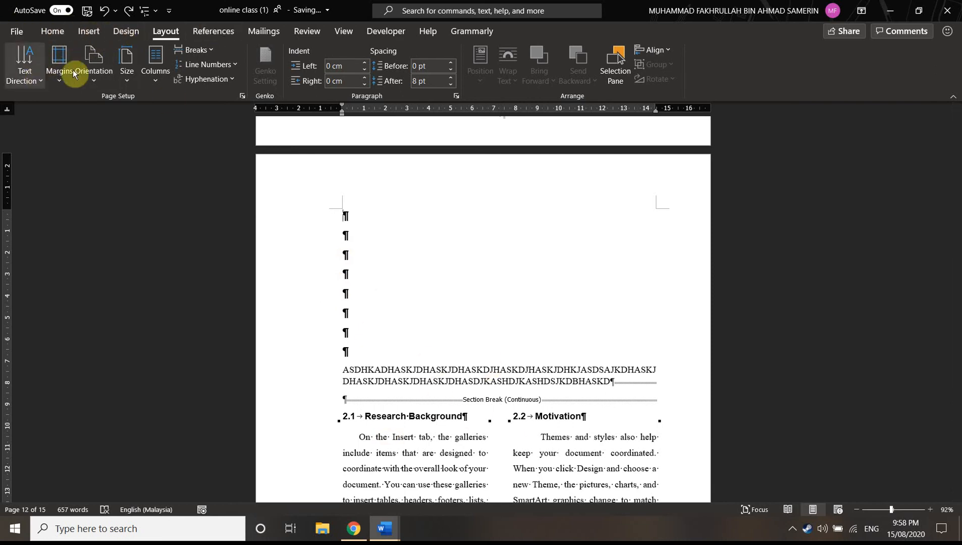
Insert two page breaks before the empty paragraphs on page 12
click(192, 49)
click(225, 91)
click(194, 50)
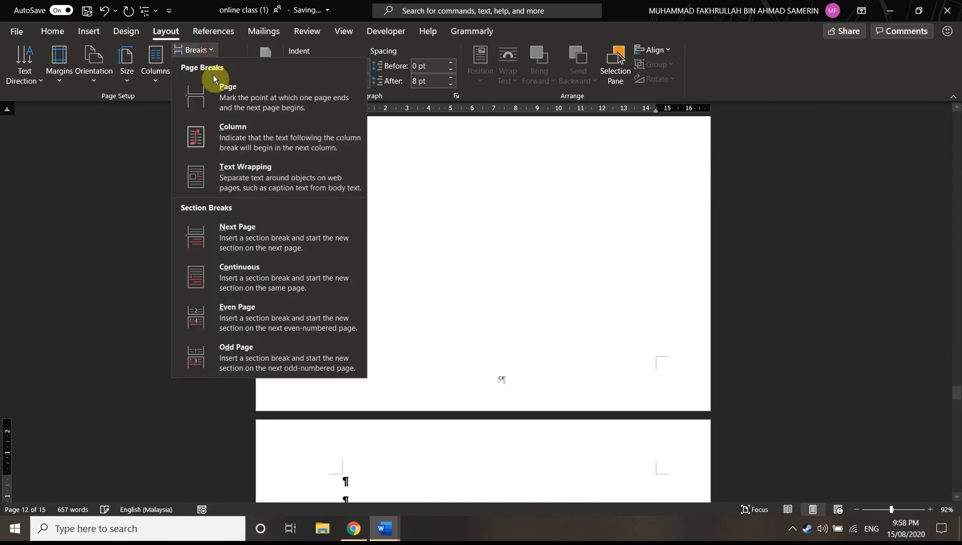
click(224, 90)
scroll(429, 303, down, 5)
Insert a next-page section break in front of the page break on page 12
scroll(428, 323, up, 13)
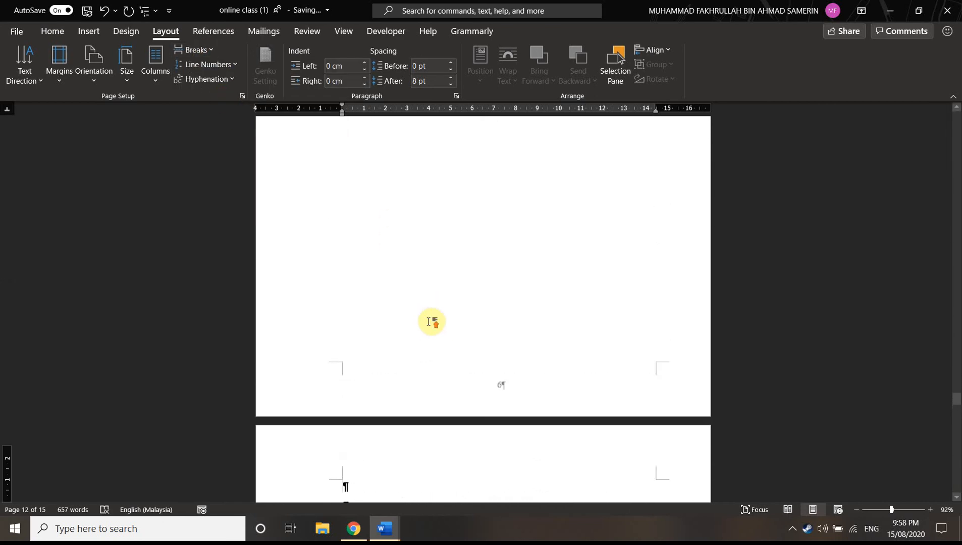
scroll(429, 303, up, 5)
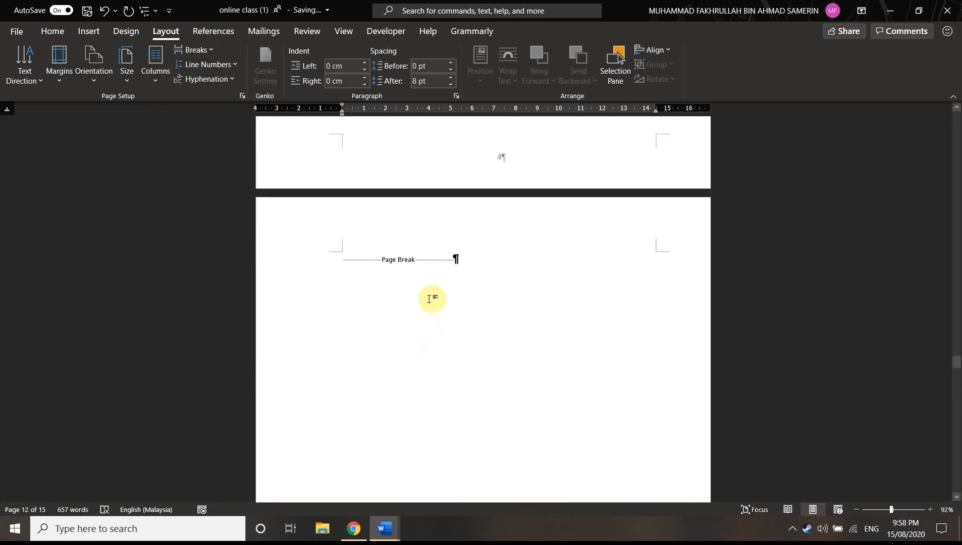
click(344, 262)
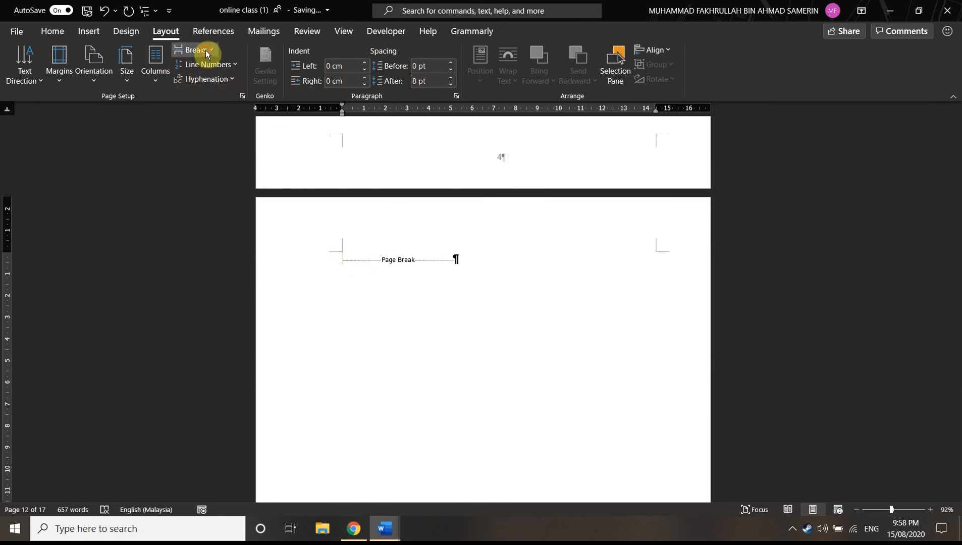
click(196, 50)
click(275, 235)
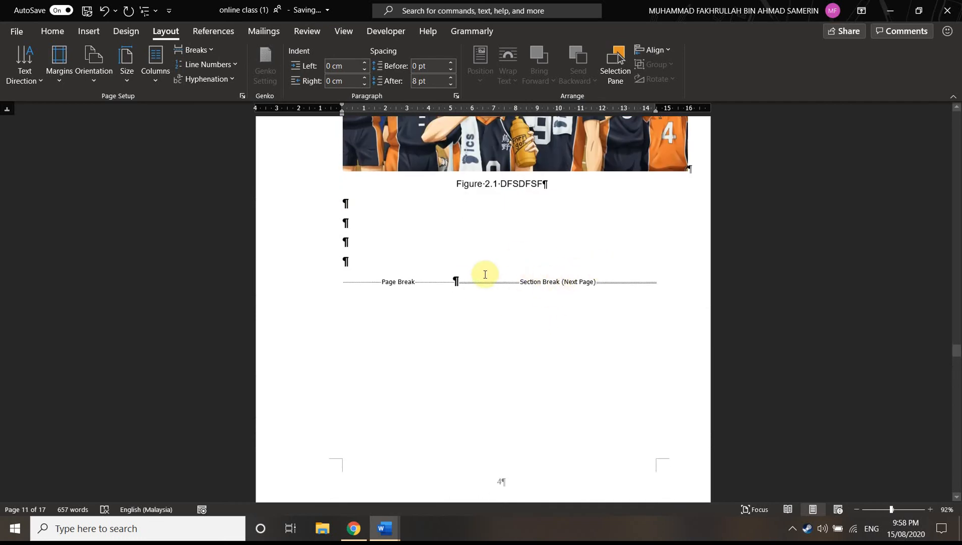
Examine the break marks and footer page numbers on the pages around the new section break
scroll(585, 305, down, 15)
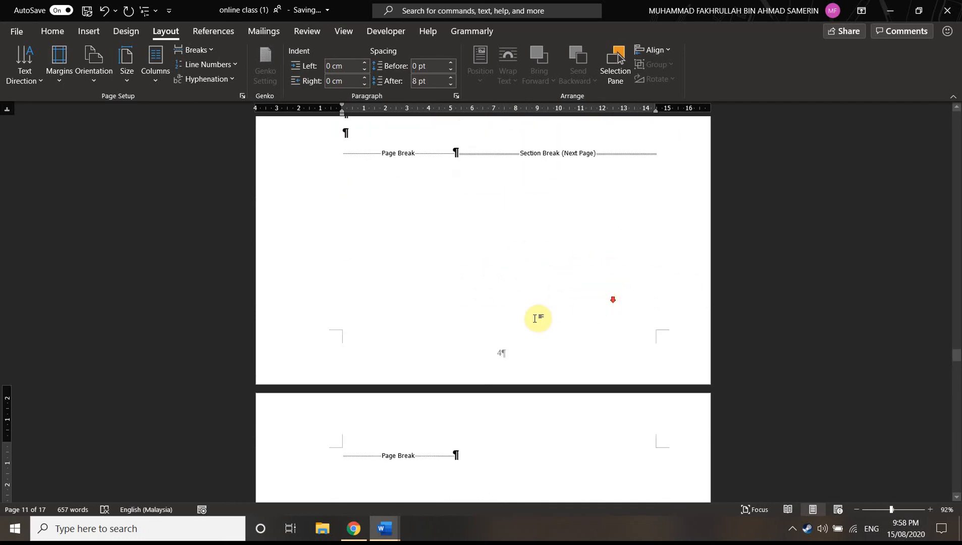
scroll(528, 327, down, 8)
scroll(389, 313, up, 9)
scroll(511, 172, down, 8)
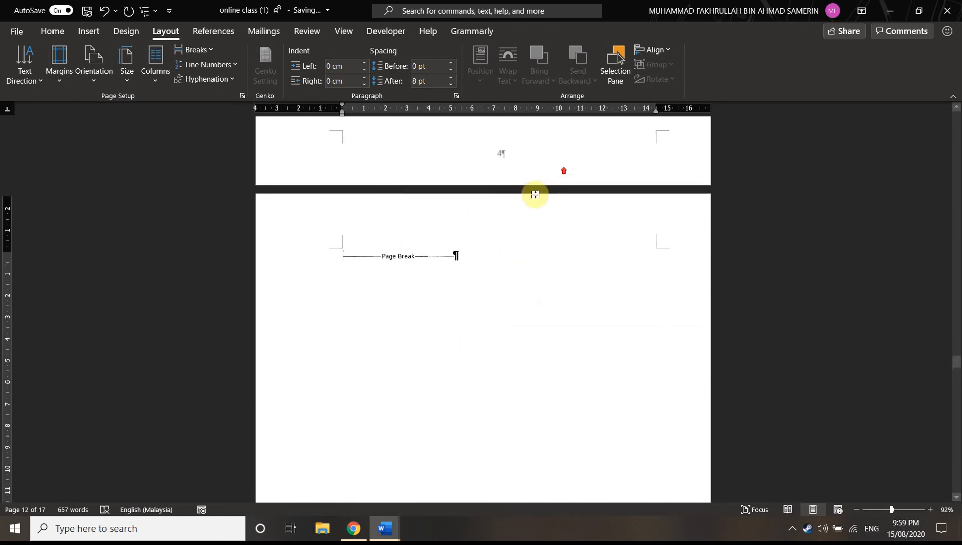
scroll(486, 303, up, 7)
scroll(450, 229, up, 6)
scroll(532, 302, down, 8)
scroll(471, 371, down, 4)
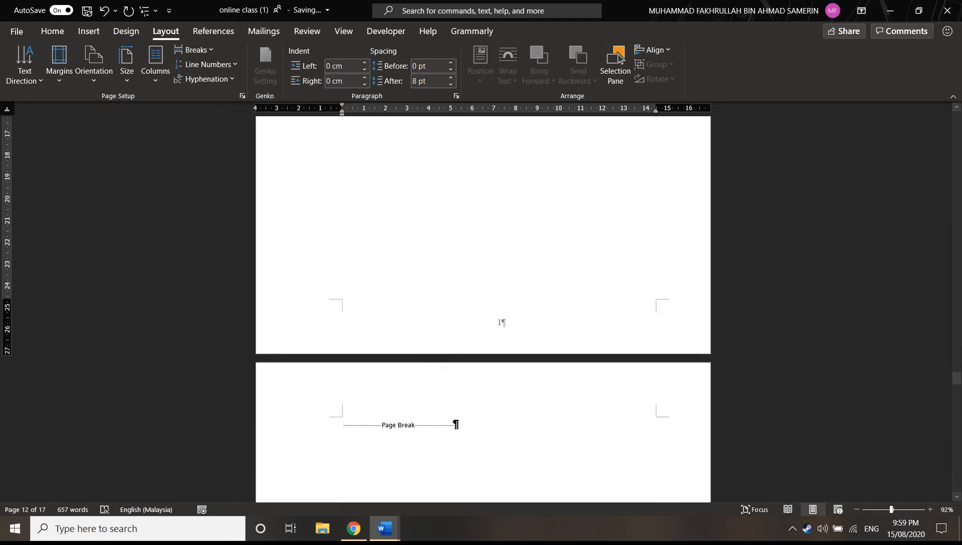
Insert a next-page section break before the page break on page 13 and check the break marks on pages 11 and 12
click(341, 430)
click(194, 49)
click(256, 239)
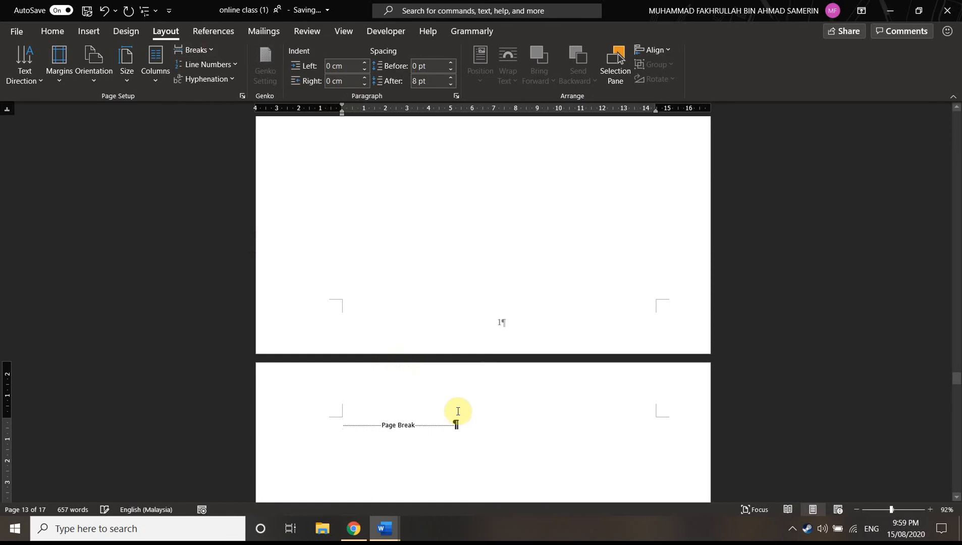
scroll(457, 415, down, 3)
scroll(463, 414, up, 19)
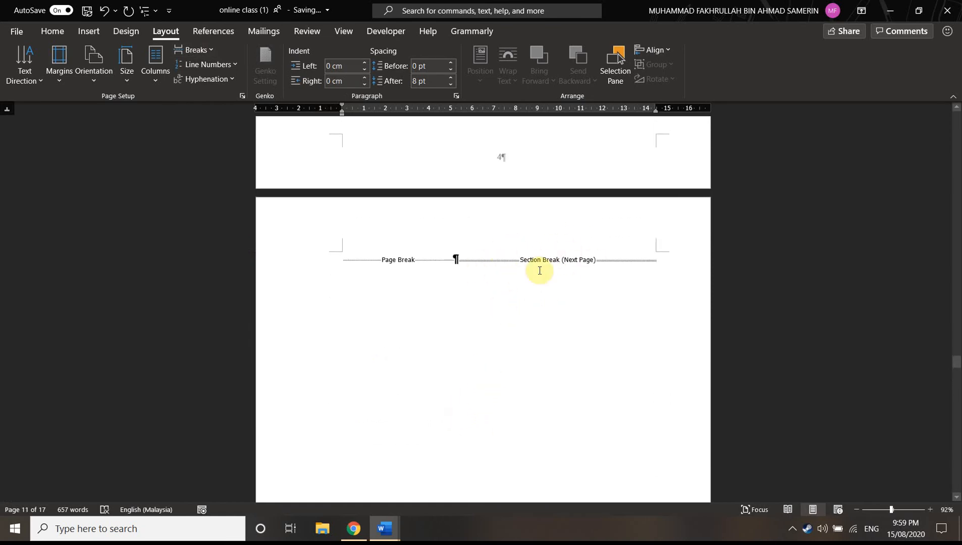
scroll(551, 259, up, 4)
scroll(487, 329, down, 2)
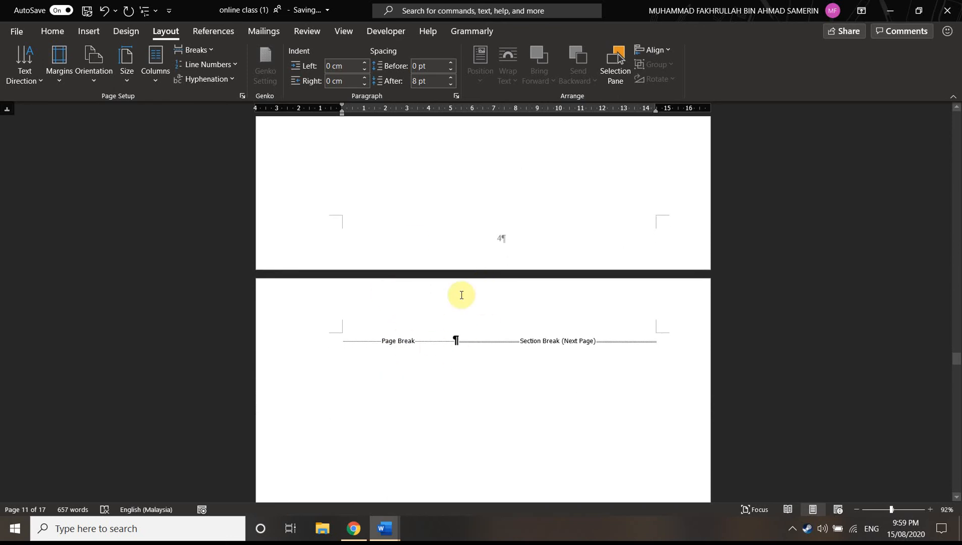
Open the footer on page 11, inspect the section labels of the neighbouring header and footer, and return to the body text
double_click(430, 201)
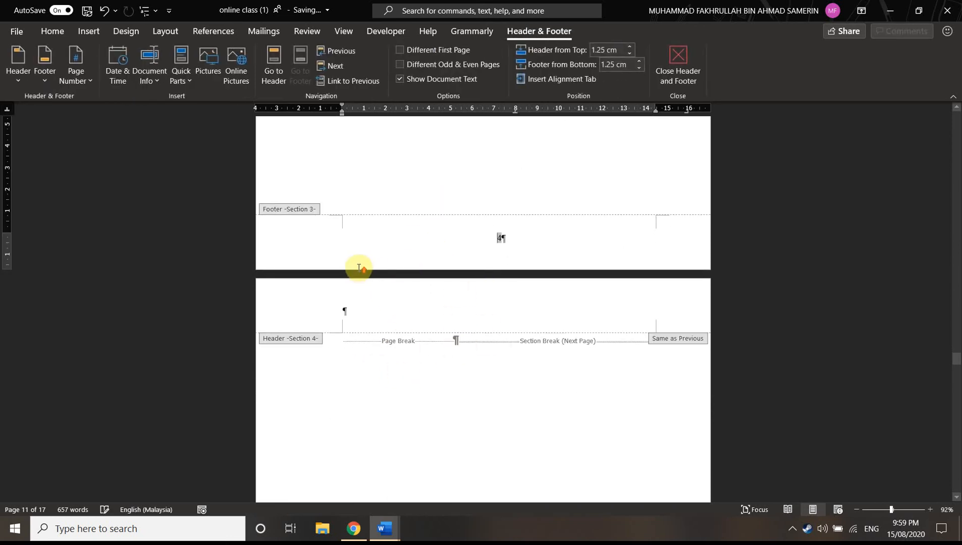
scroll(352, 252, up, 2)
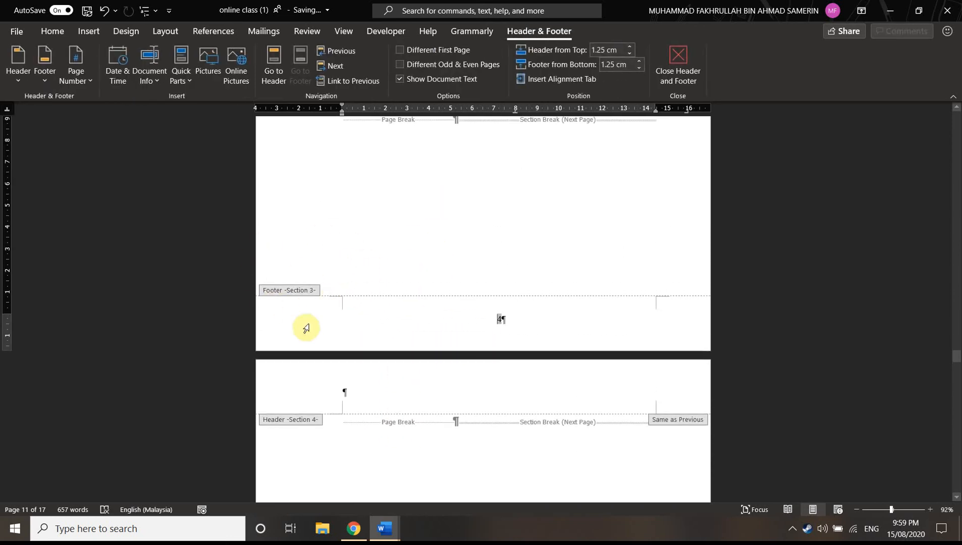
scroll(322, 324, down, 3)
scroll(329, 389, down, 12)
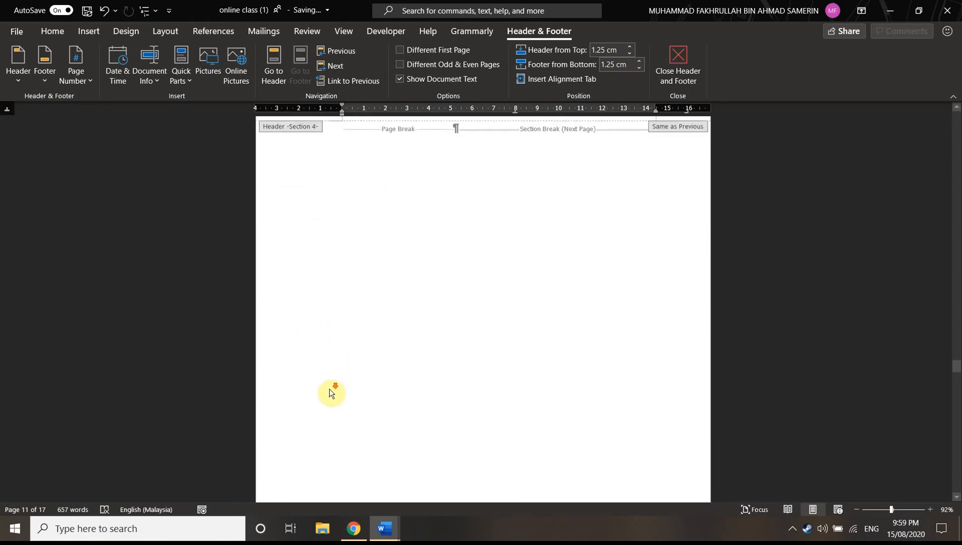
scroll(535, 311, up, 10)
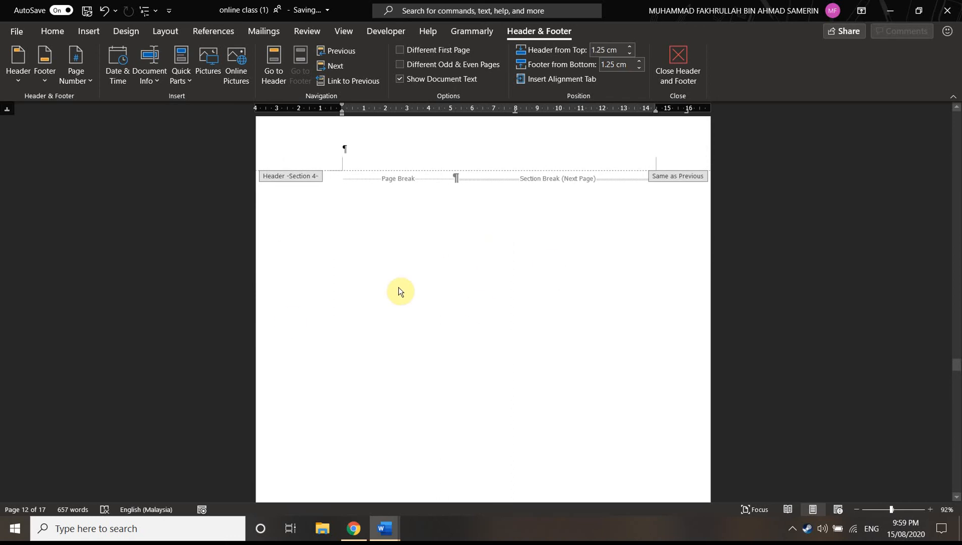
scroll(354, 238, up, 2)
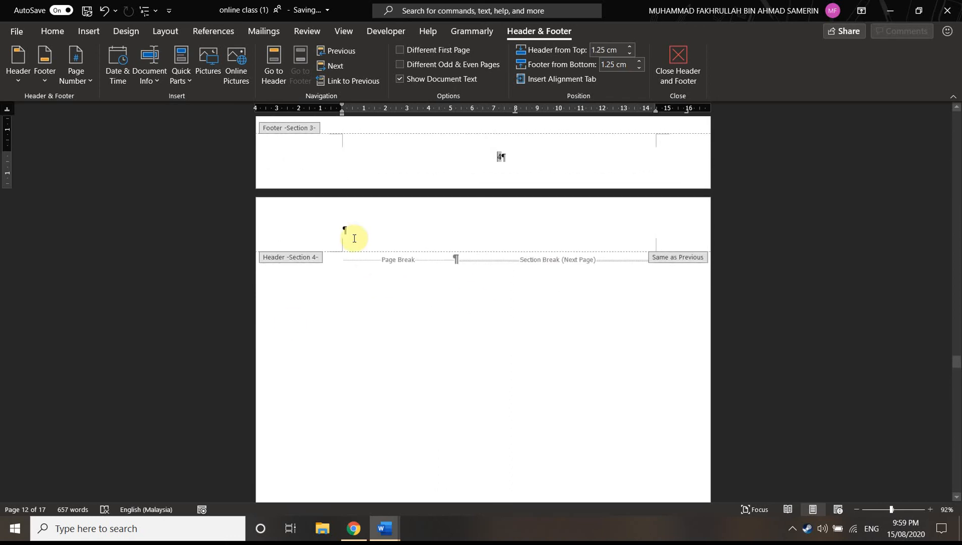
double_click(418, 259)
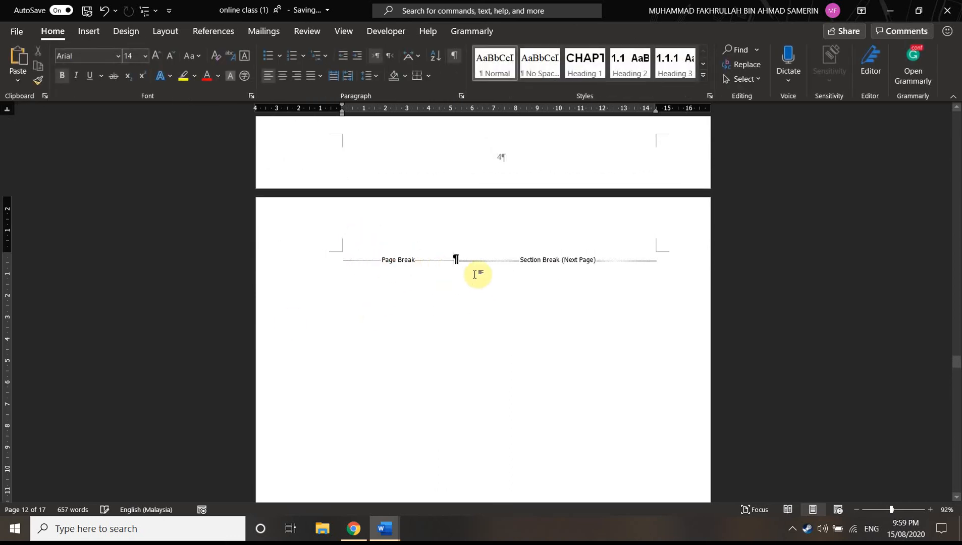
Set the orientation of the page 12 section to landscape
scroll(404, 256, up, 4)
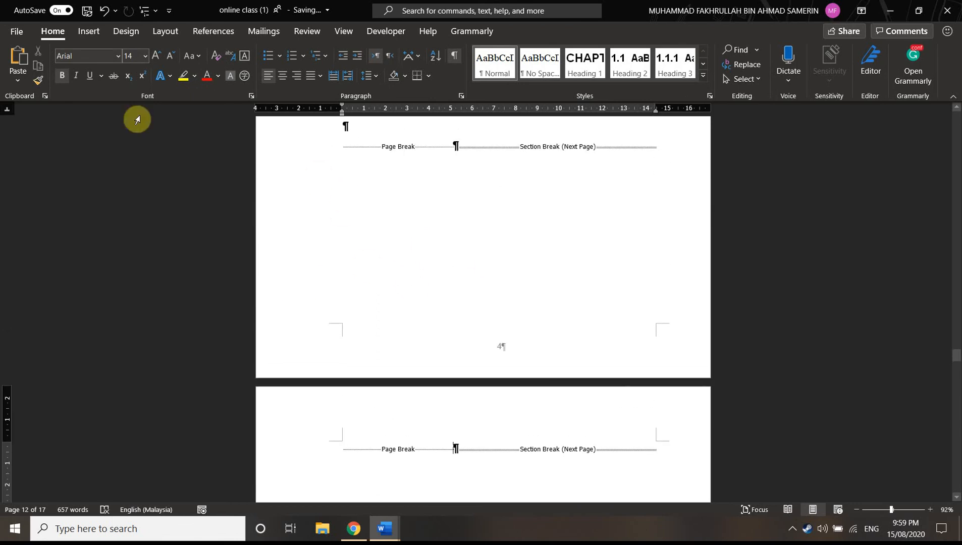
click(164, 31)
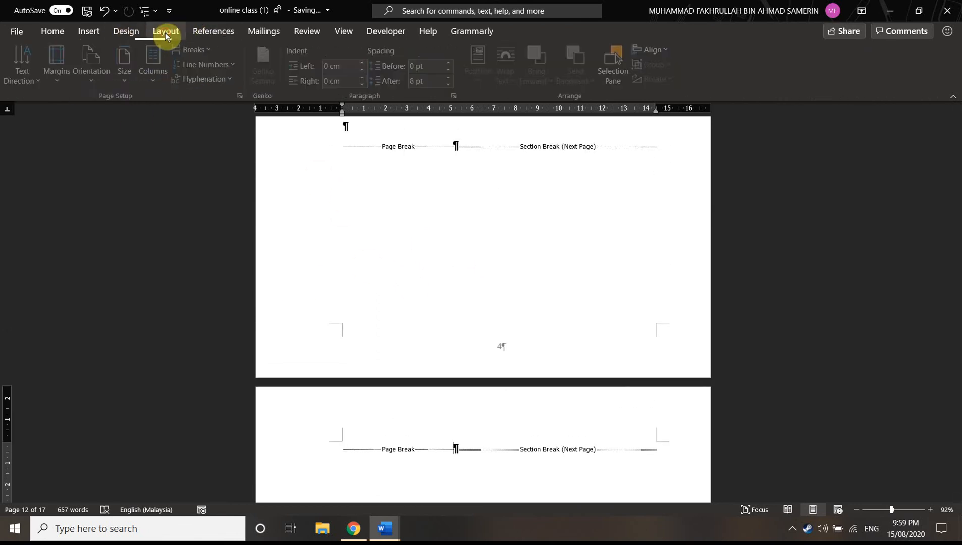
click(101, 73)
click(126, 134)
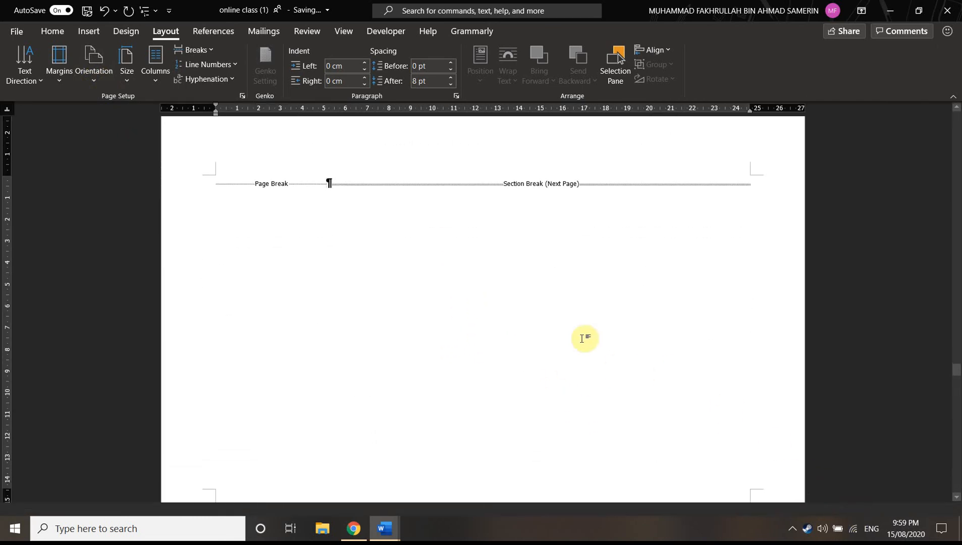
Compare the page orientations and footer numbers before and after page 12 with several pages in view
scroll(621, 368, down, 4)
scroll(503, 376, up, 8)
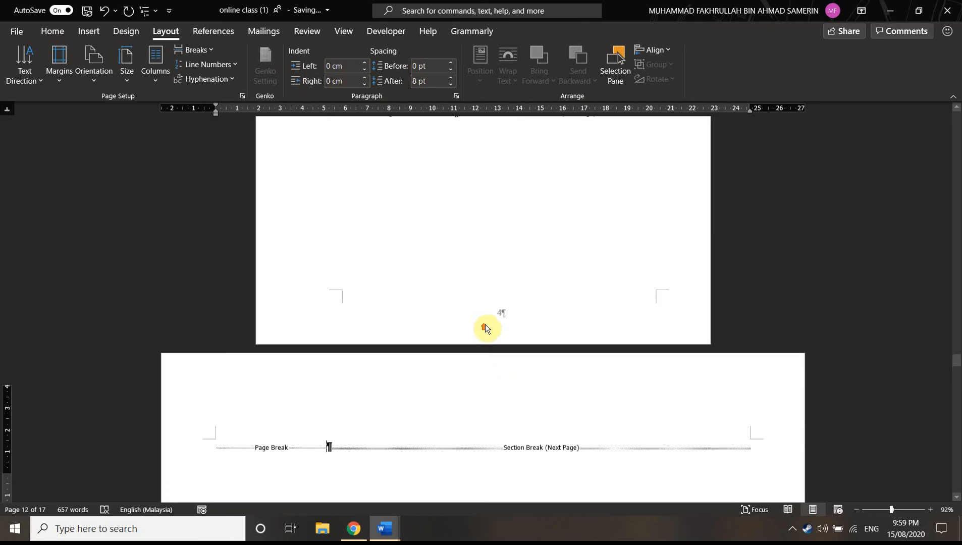
scroll(486, 328, up, 3)
drag(891, 510, 883, 512)
scroll(600, 369, down, 4)
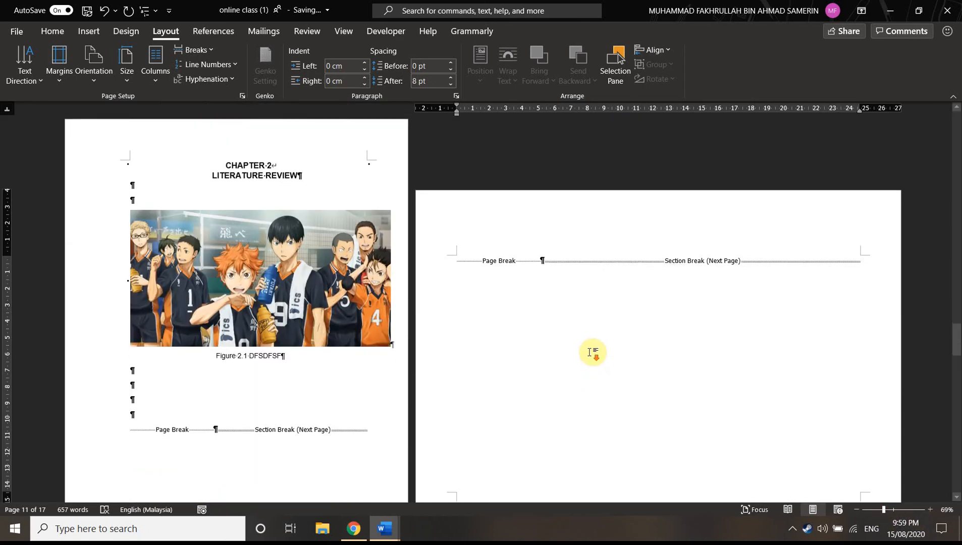
scroll(591, 348, down, 3)
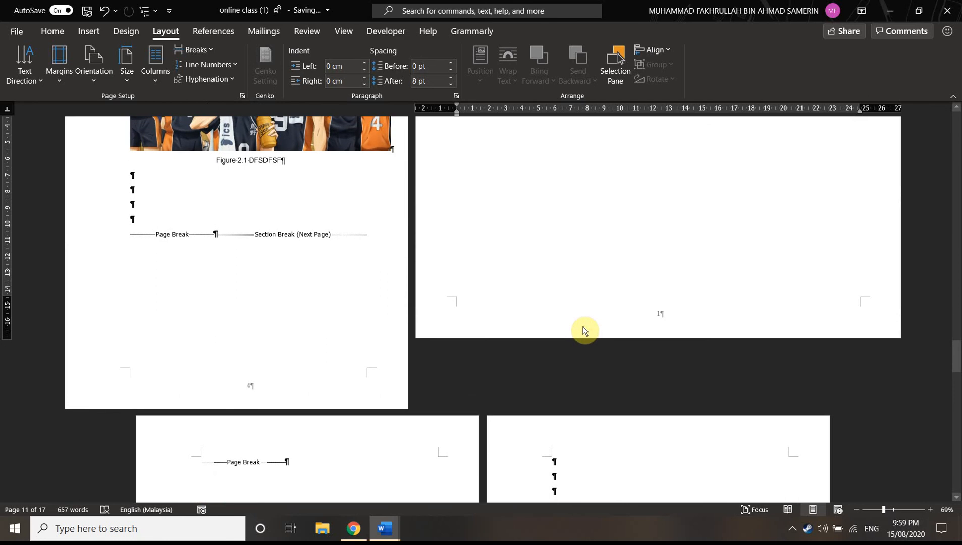
scroll(583, 328, up, 4)
scroll(560, 308, down, 2)
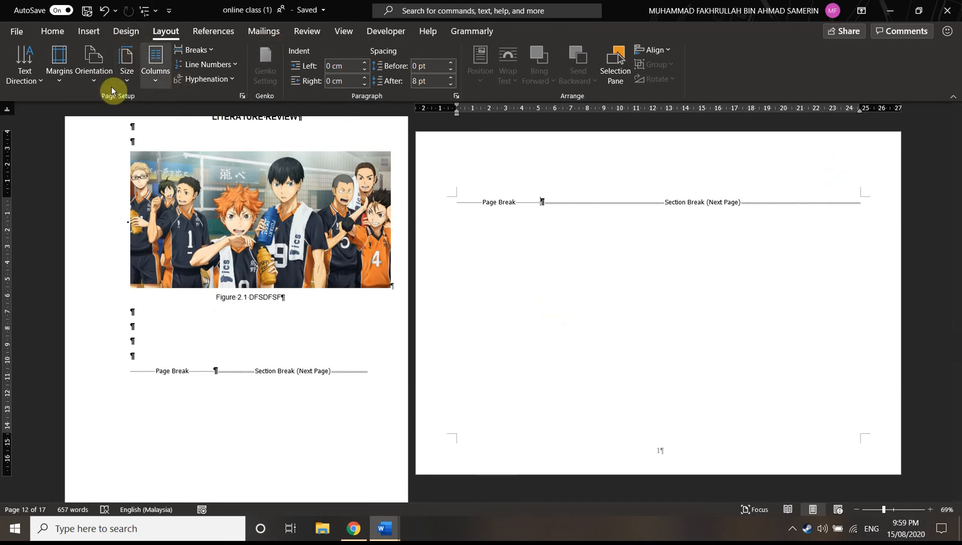
Set the page 12 section back to portrait orientation
click(93, 73)
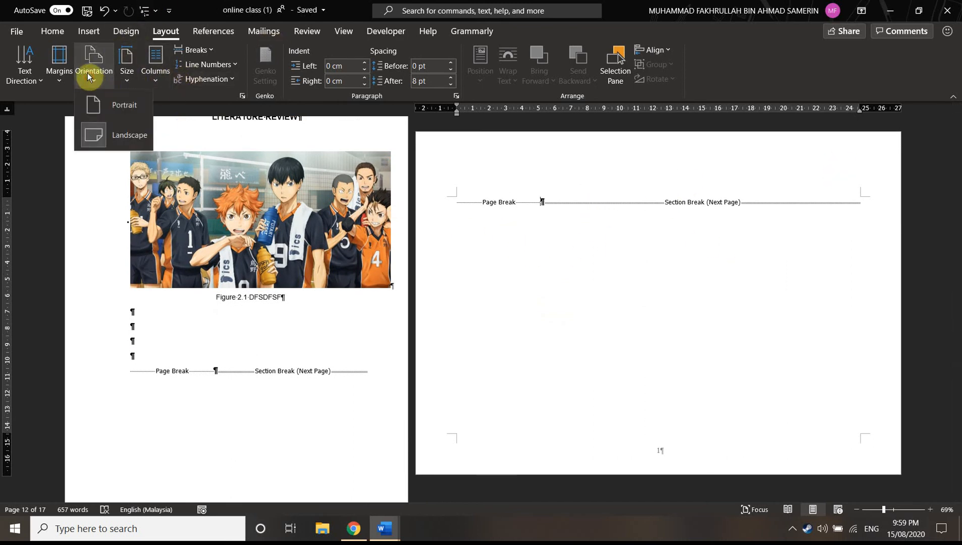
click(117, 107)
scroll(630, 307, up, 3)
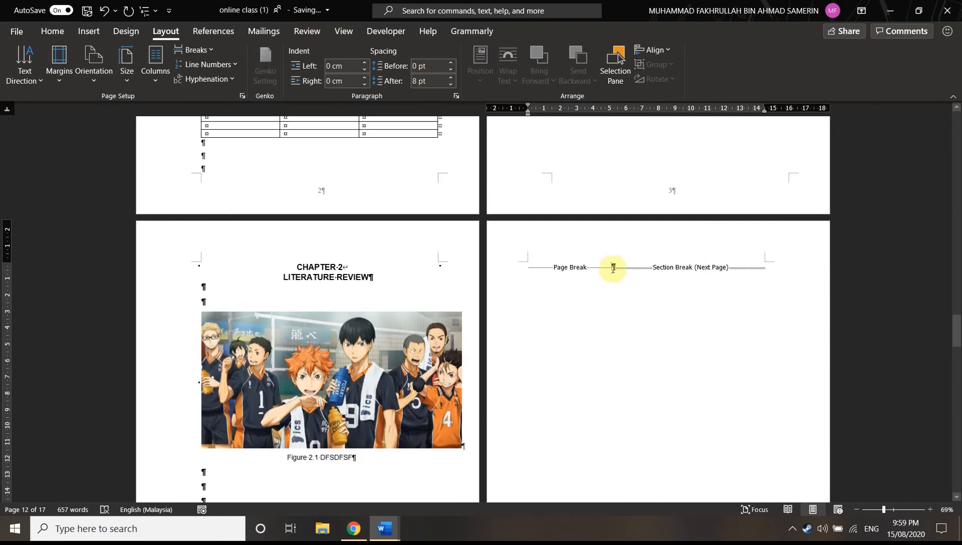
Apply the Wide margins preset to the page 12 section and compare it with the neighbouring pages
click(60, 77)
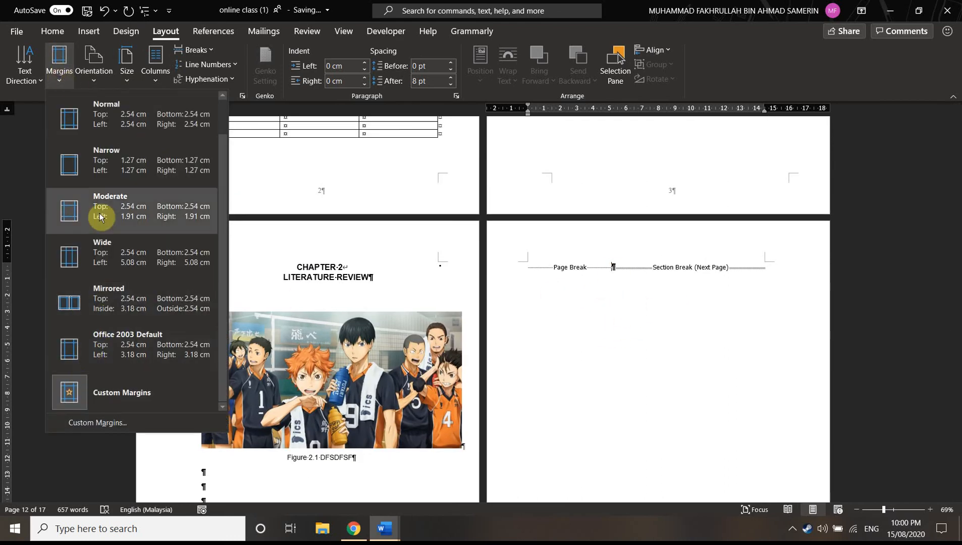
click(76, 241)
scroll(634, 307, down, 3)
scroll(636, 283, down, 2)
scroll(642, 249, up, 2)
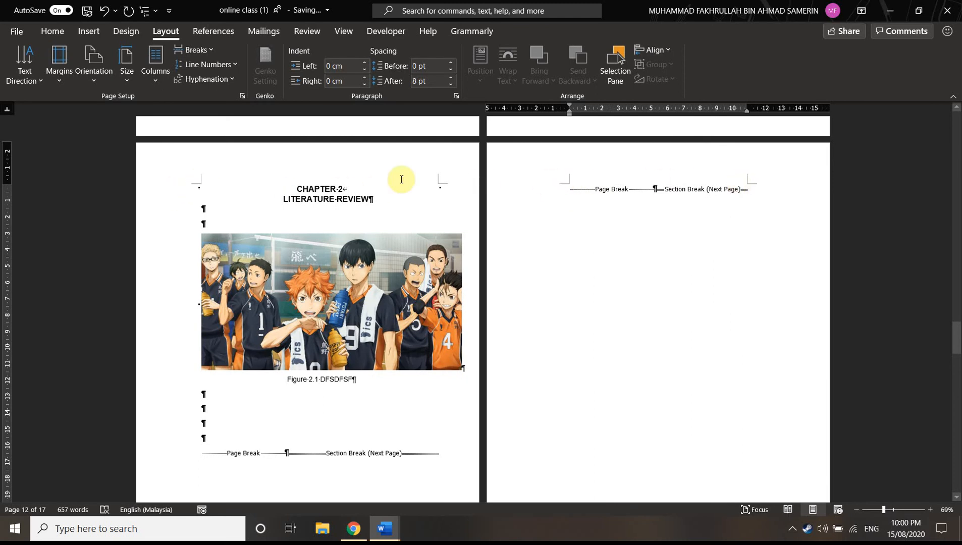
Delete the extra blank paragraphs above the placeholder text at the start of page 14, leaving a single one
scroll(610, 297, down, 3)
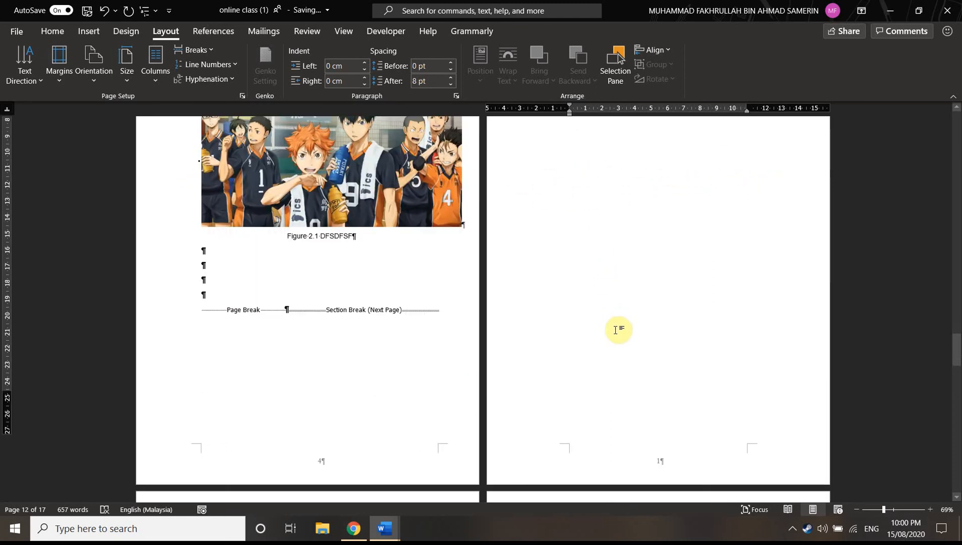
scroll(651, 382, down, 1)
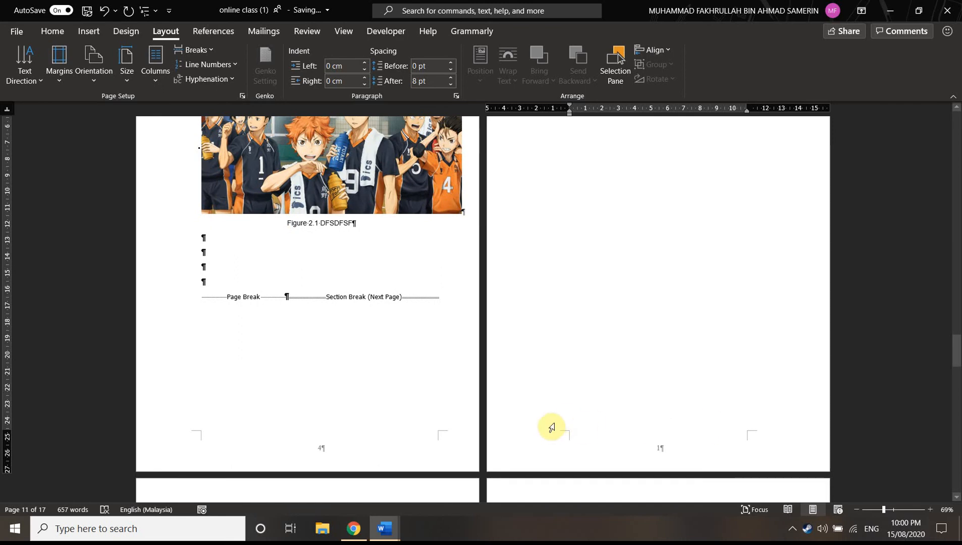
scroll(371, 414, up, 2)
scroll(369, 418, down, 6)
scroll(243, 369, down, 5)
scroll(414, 313, up, 2)
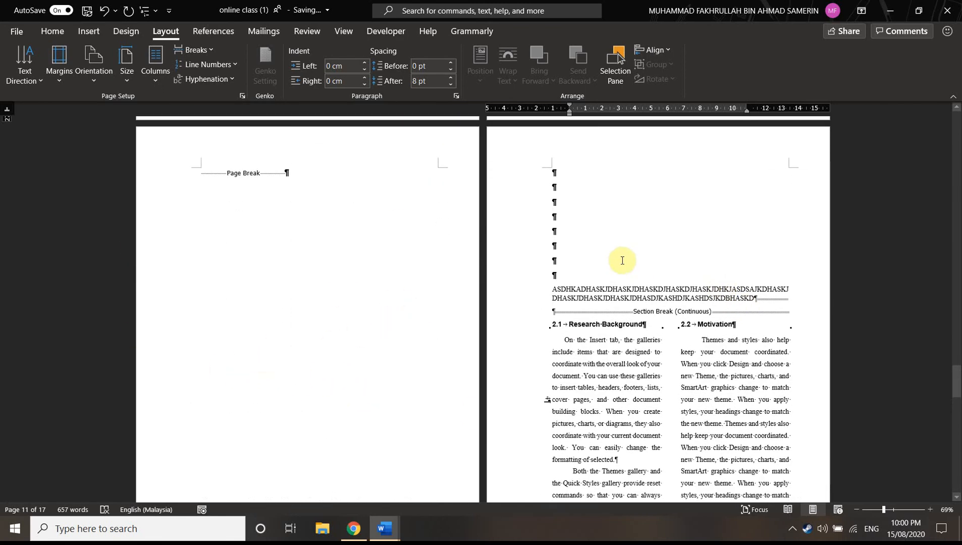
click(574, 272)
key(BackSpace)
key(BackSpace)
key(BackSpace)
key(BackSpace)
key(BackSpace)
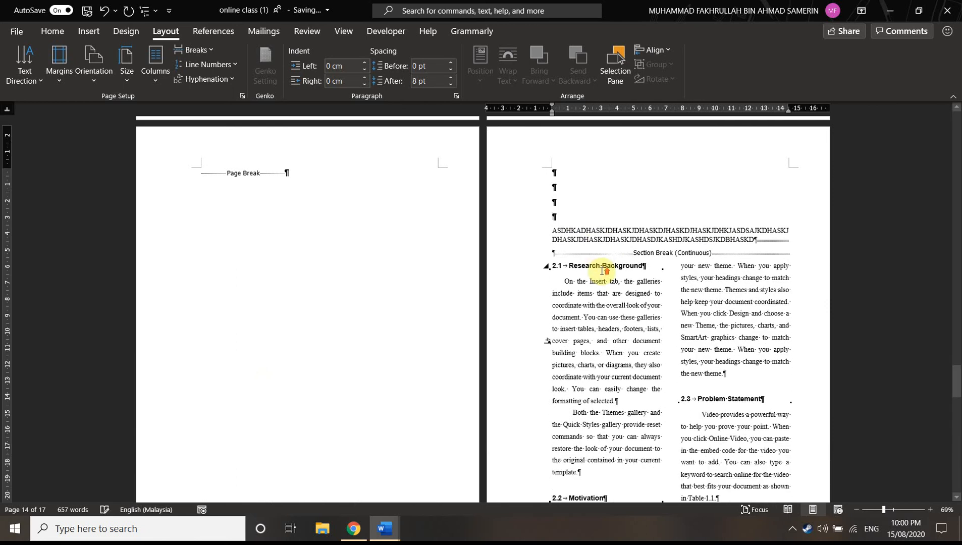
scroll(600, 271, up, 2)
key(BackSpace)
key(BackSpace)
Examine the pages between the Chapter 2 figure and the two-column text on page 14, including their page and section breaks
scroll(605, 267, up, 8)
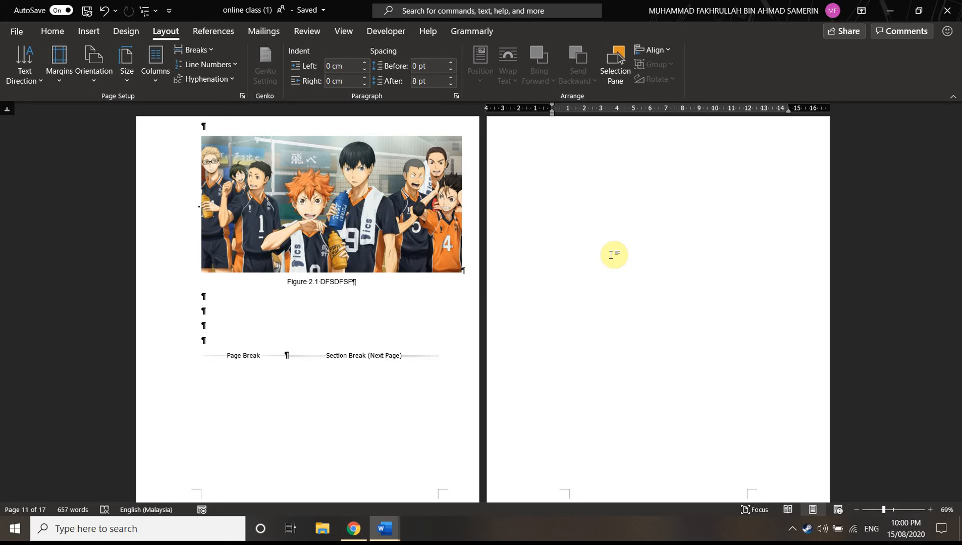
scroll(589, 250, down, 3)
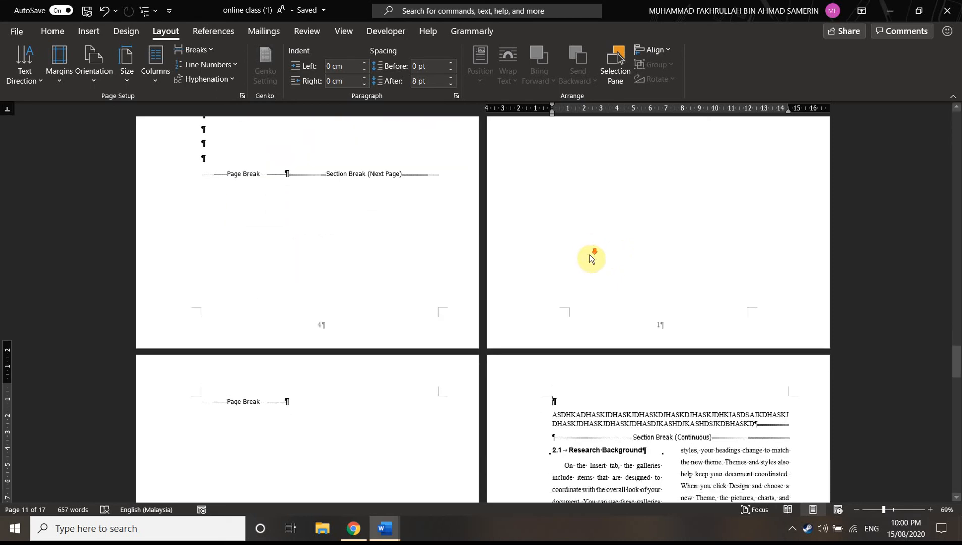
scroll(588, 255, down, 5)
scroll(807, 212, up, 1)
scroll(626, 251, down, 1)
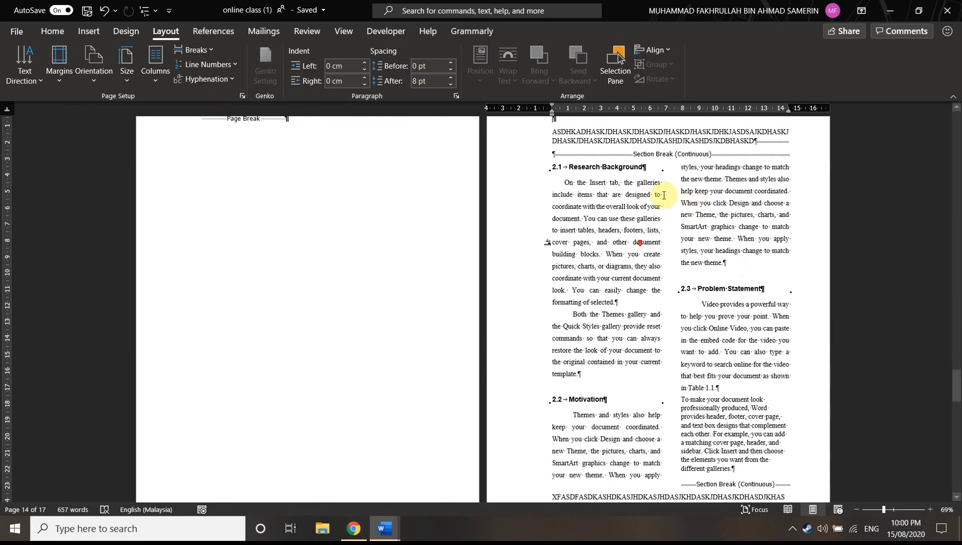
scroll(689, 250, up, 1)
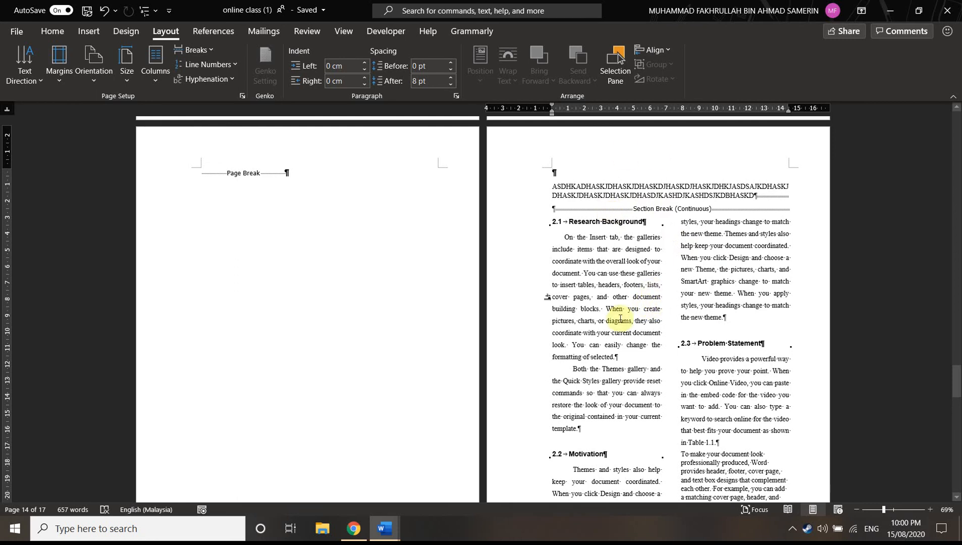
scroll(718, 283, down, 3)
scroll(604, 180, up, 2)
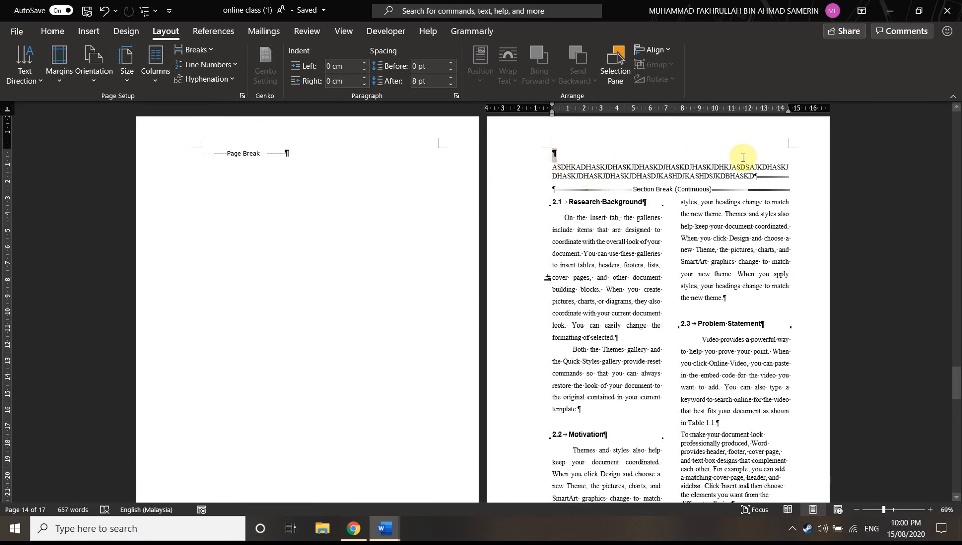
Inspect the single-column placeholder paragraph, the two-column text below it and the Continuous section break option that separates them
drag(549, 168, 774, 175)
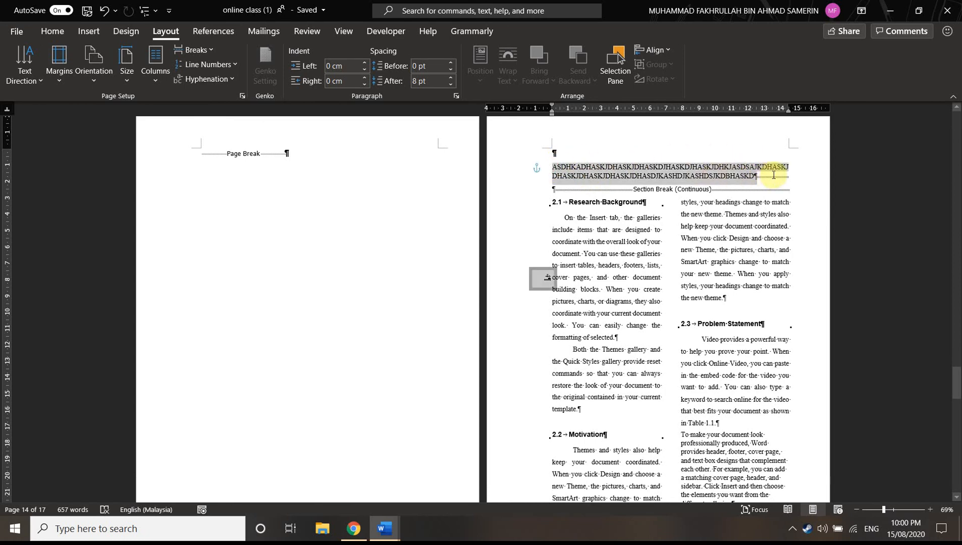
click(555, 170)
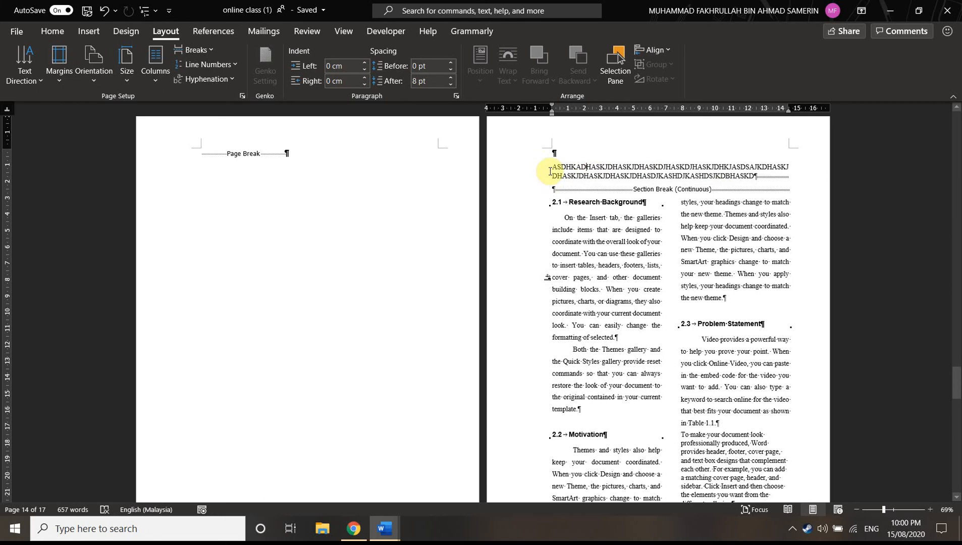
drag(552, 167, 783, 173)
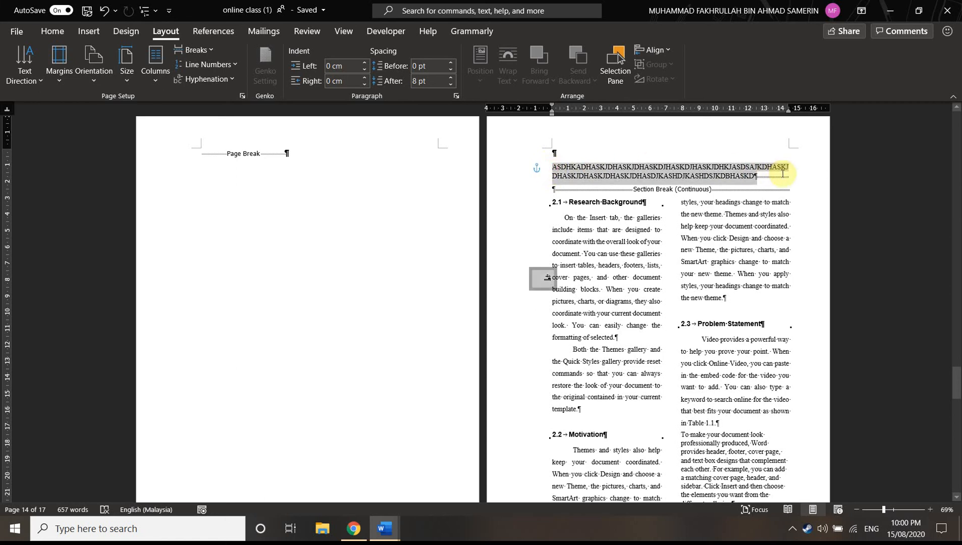
click(672, 241)
scroll(760, 234, down, 2)
scroll(687, 243, up, 3)
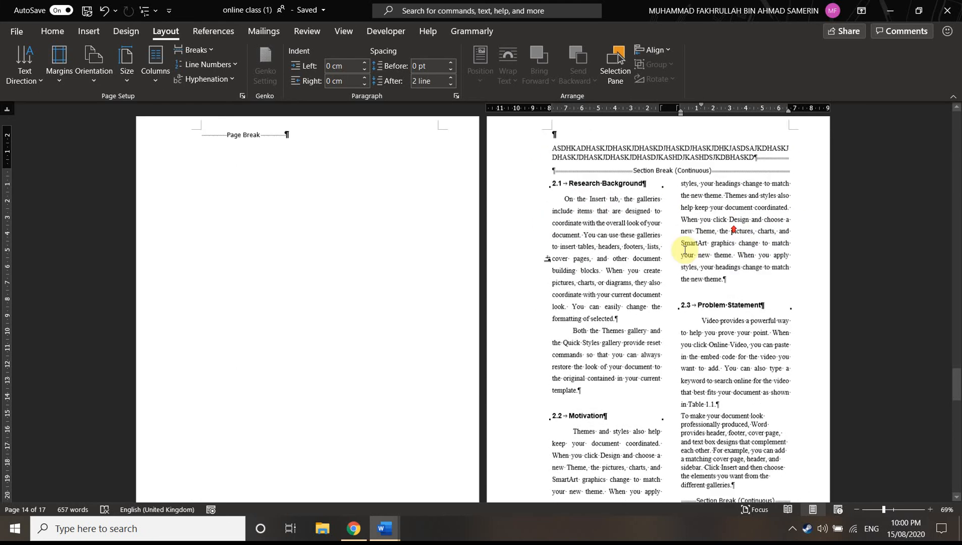
click(554, 228)
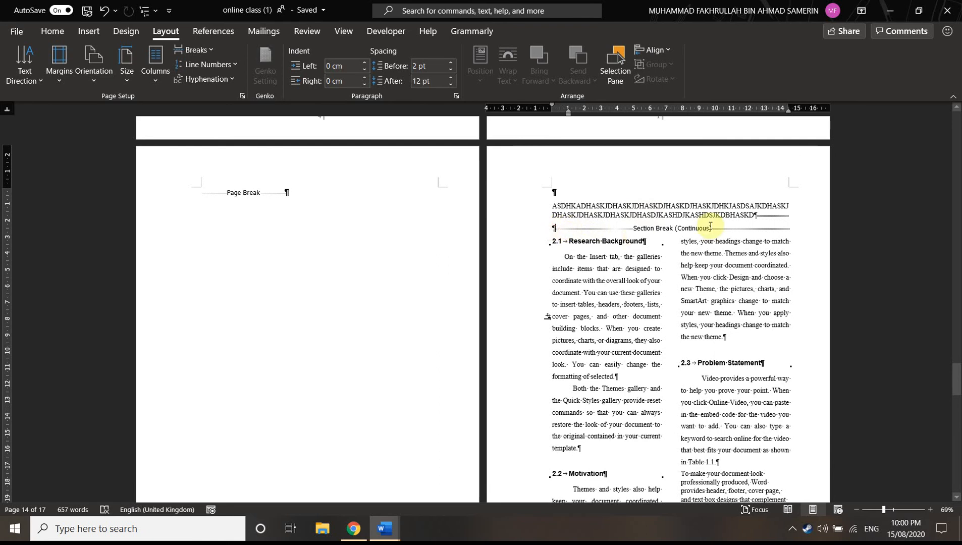
click(202, 49)
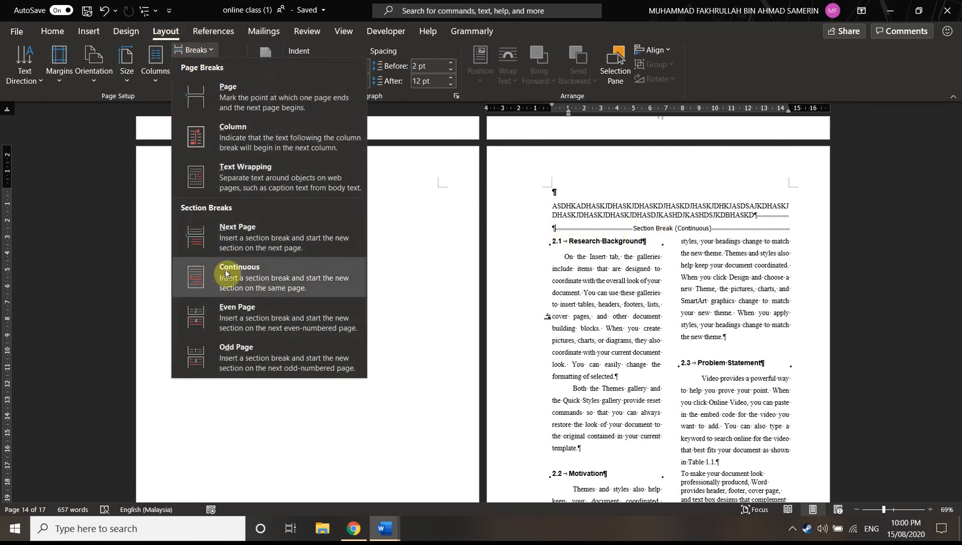
click(677, 206)
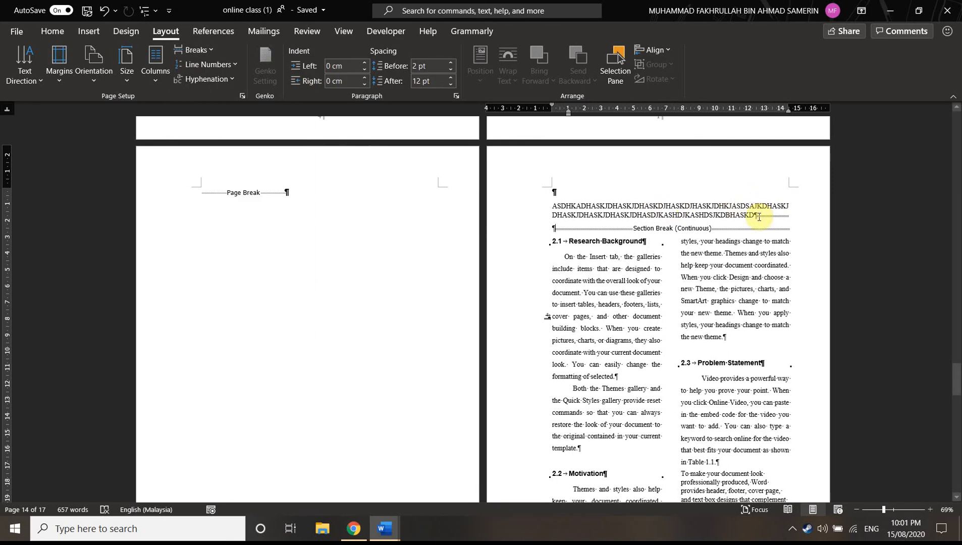
Delete the continuous section break above the 2.1 Research Background heading, undo the deletion and review the section break options
click(624, 241)
key(BackSpace)
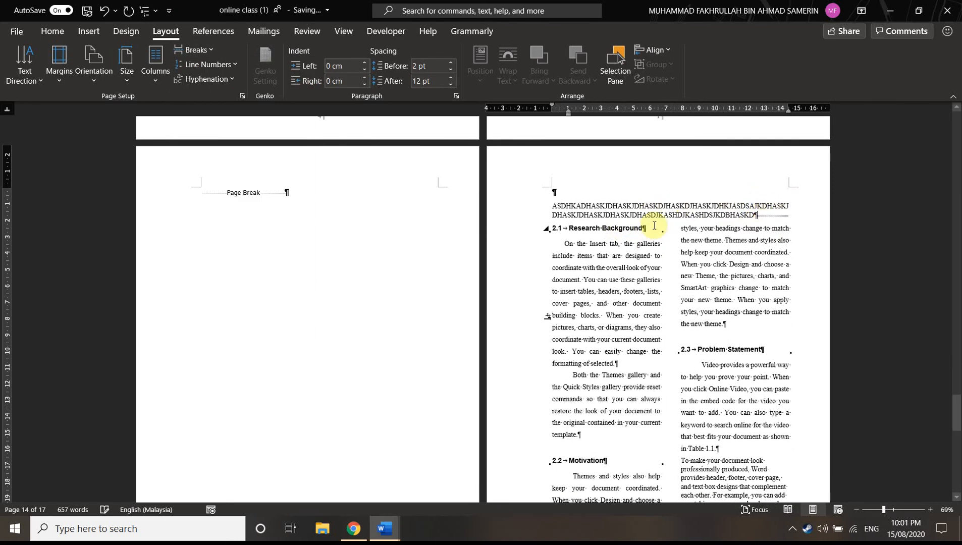
key(BackSpace)
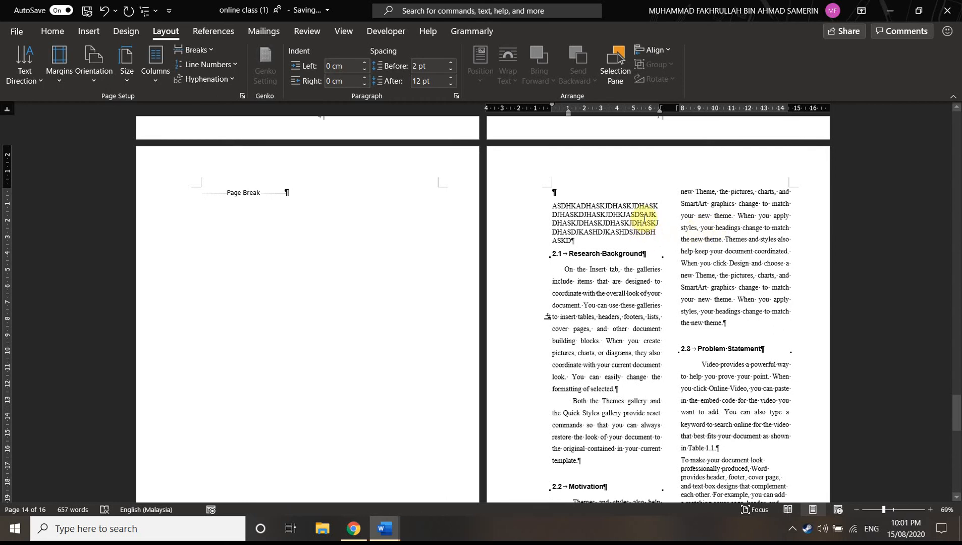
key(ctrl+z)
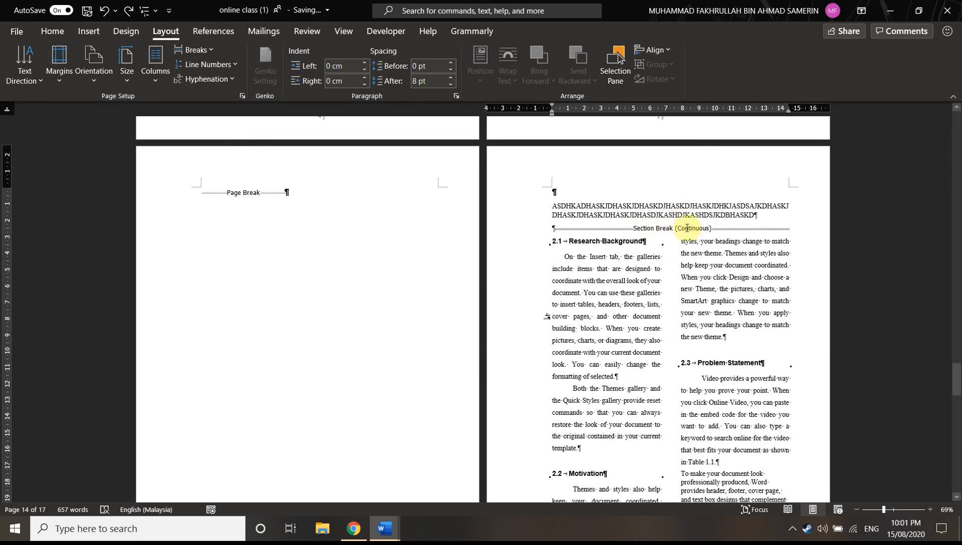
click(207, 47)
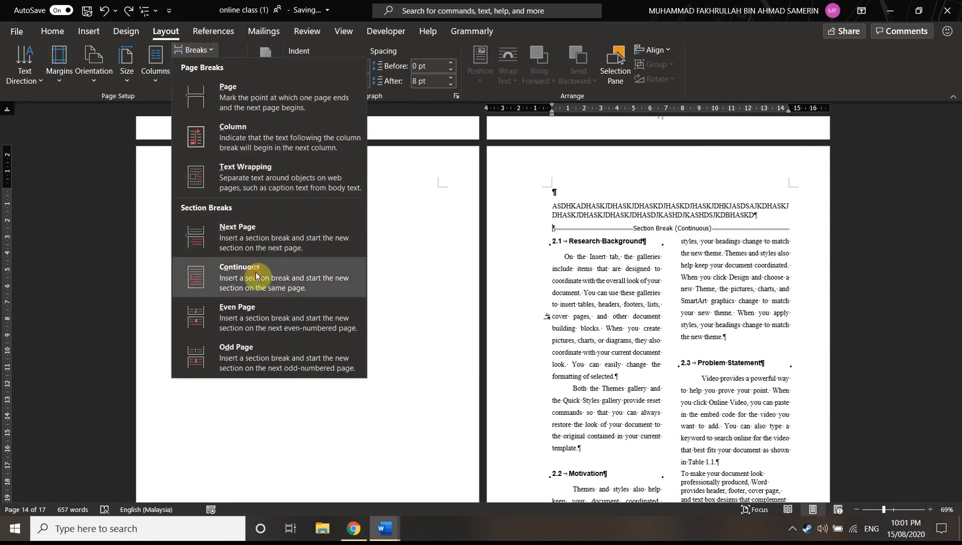
click(245, 302)
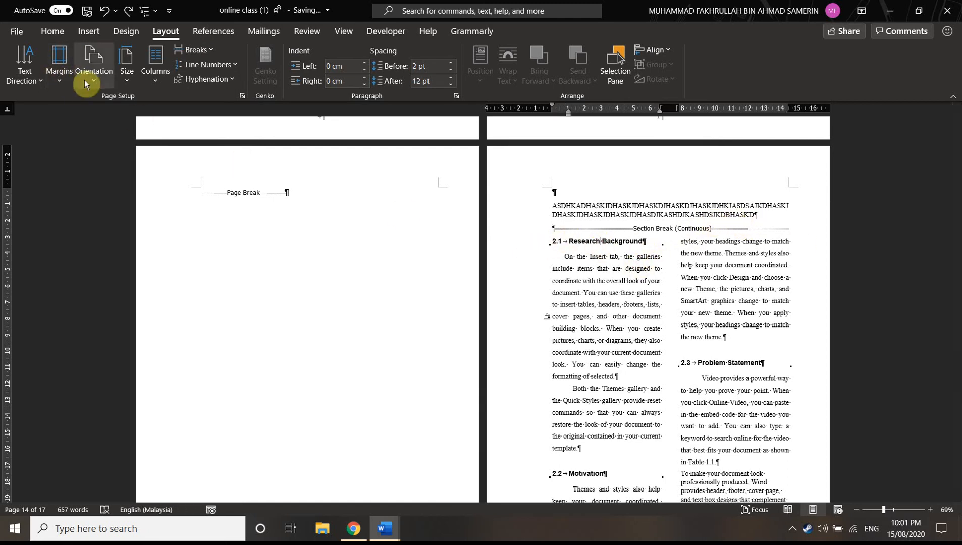
Try a three-column layout on the section starting at 2.1 Research Background, and return it to two columns
click(145, 69)
click(194, 108)
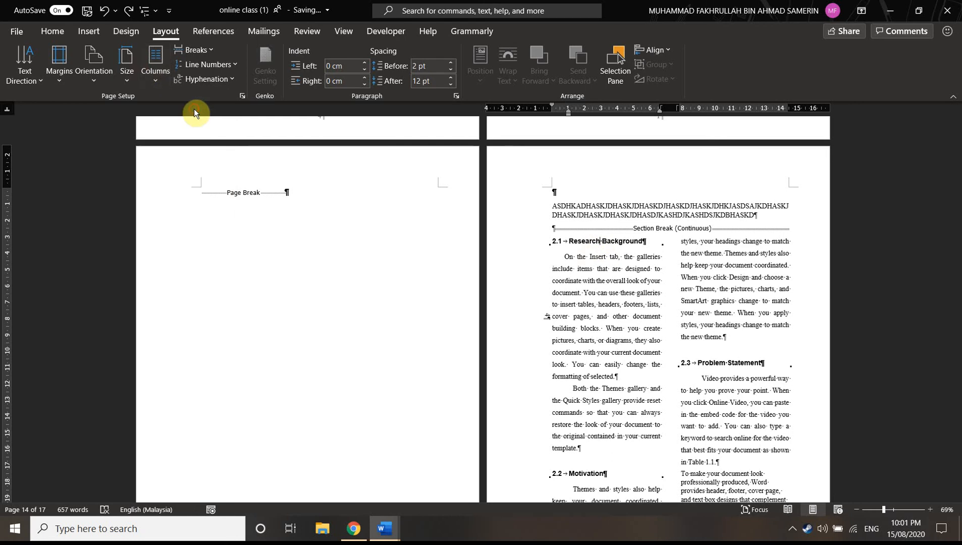
click(155, 63)
click(179, 127)
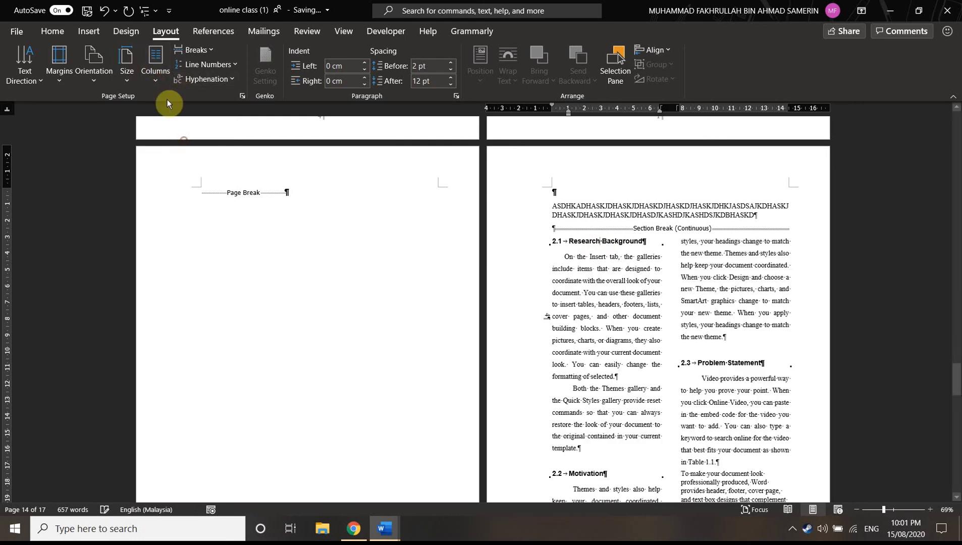
click(155, 63)
click(172, 158)
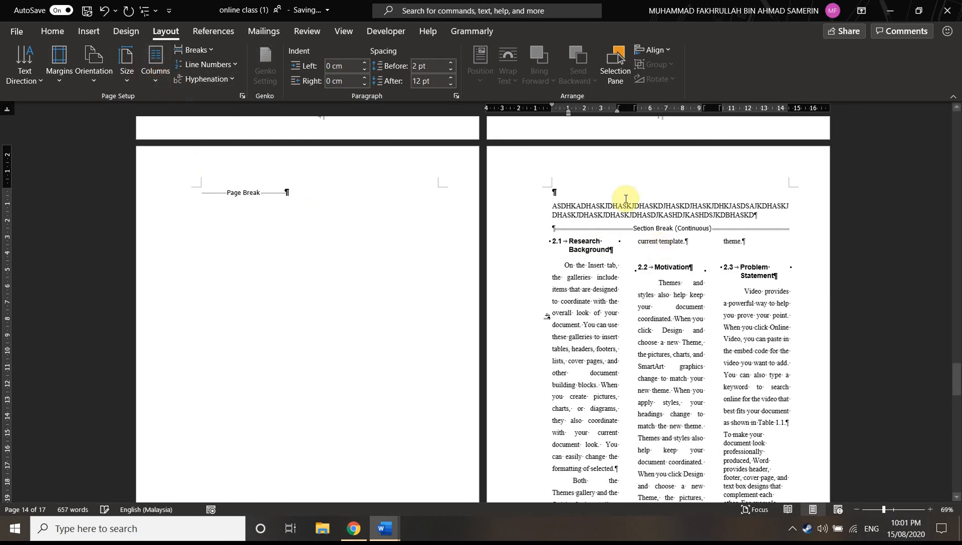
click(155, 63)
click(175, 136)
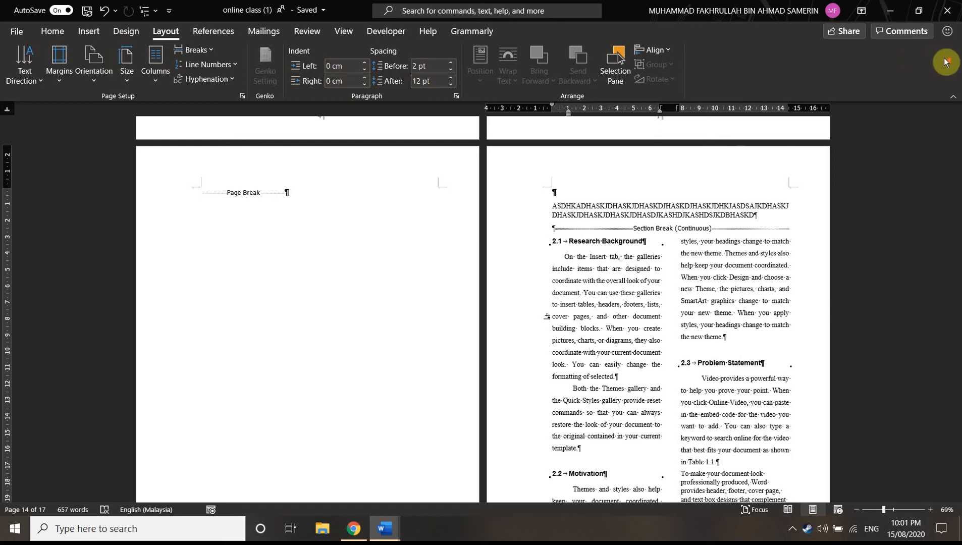
Add three blank paragraphs before the page break on page 12, the page after the Chapter 2 figure
scroll(440, 243, up, 10)
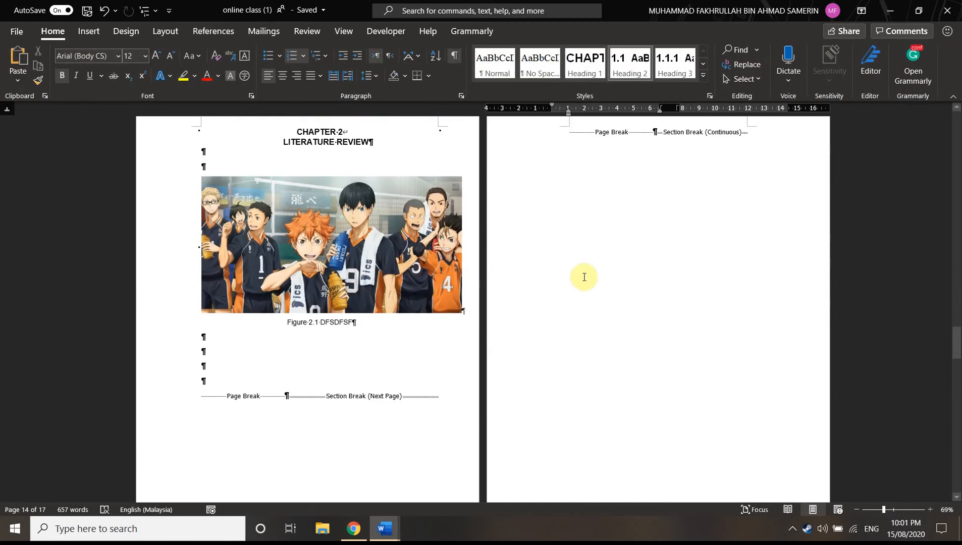
scroll(584, 277, up, 3)
click(565, 208)
key(Return)
key(Return)
key(Return)
Apply the Normal margins preset to the page 12 section
click(161, 32)
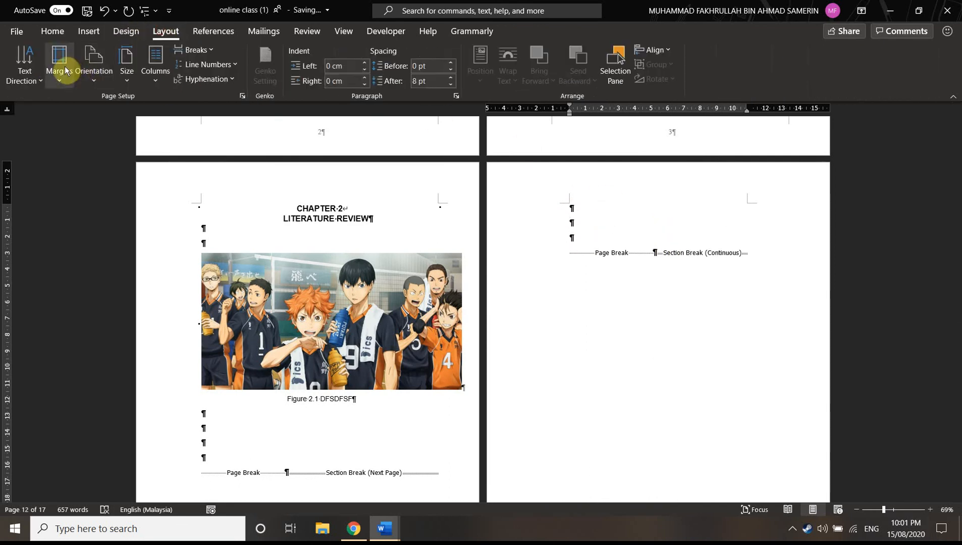
click(66, 73)
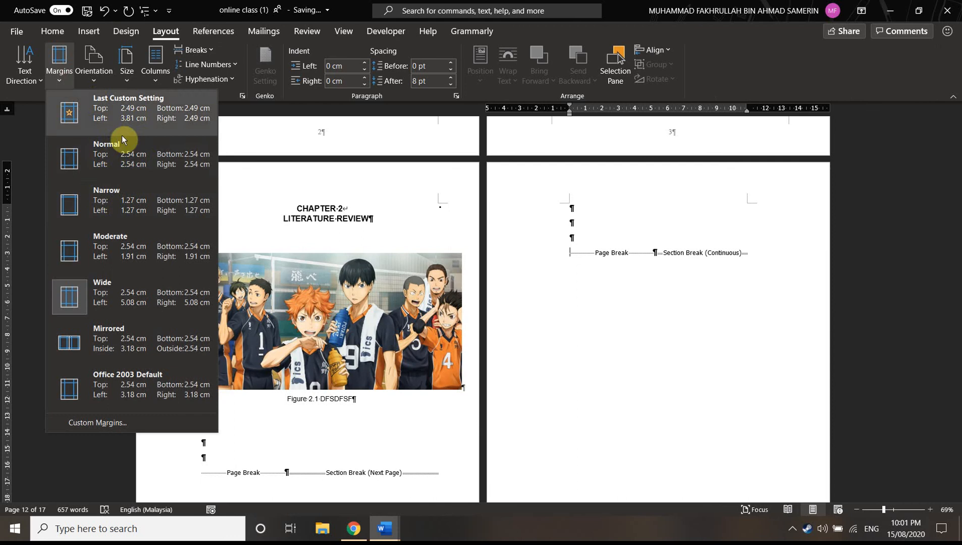
click(121, 165)
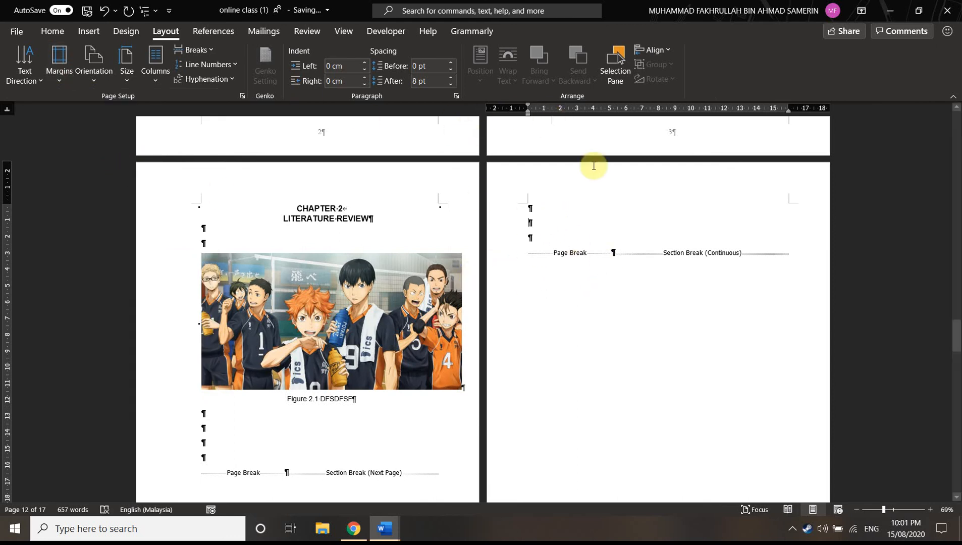
Copy the 2.1 Research Background and 2.2 Motivation text from the two-column page and paste it among page 12's blank paragraphs
scroll(590, 238, down, 8)
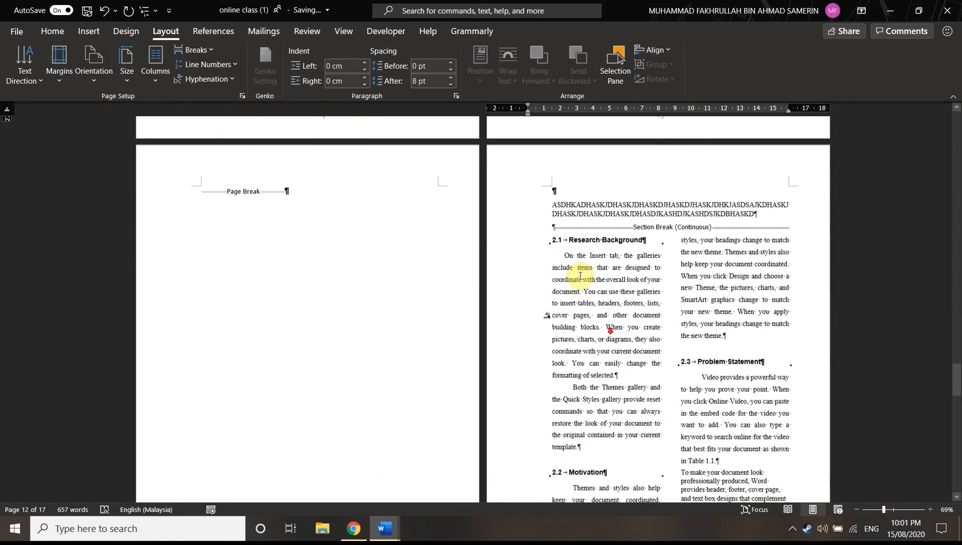
drag(565, 216, 764, 321)
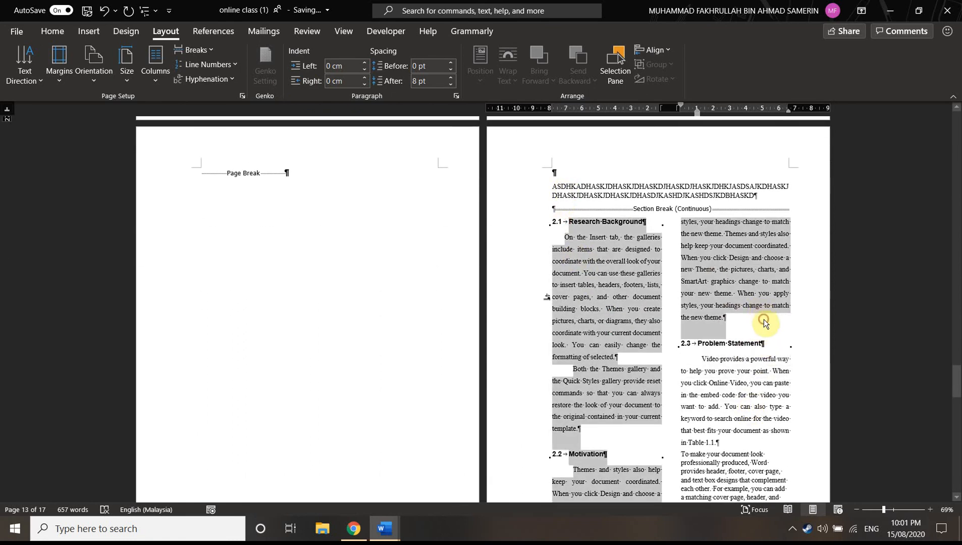
scroll(752, 313, up, 10)
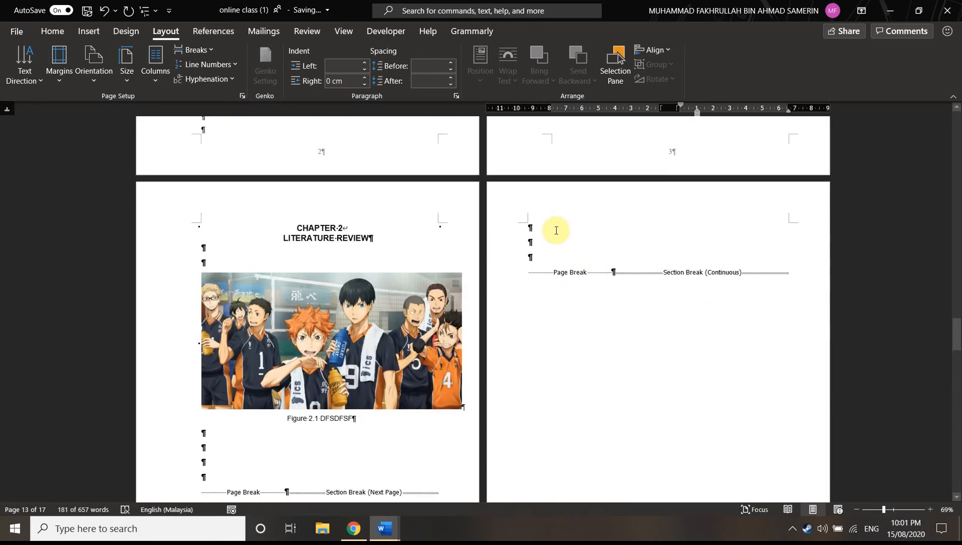
click(556, 225)
text(2.1	Research Background On the Insert tab, the galleries include items that are designed to coordinate with the overall look of your document. You can use these galleries to insert tables, headers, footers, lists, cover pages, and other document building blocks. When you create pictures, charts, or diagrams, they also coordinate with your current document look. You can easily change the formatting of selected. Both the Themes gallery and the Quick Styles gallery provide reset commands so that you can always restore the look of your document to the original contained in your current template. 2.2	Motivation Themes and styles also help keep your document coordinated. When you click Design and choose a new Theme, the pictures, charts, and SmartArt graphics change to match your new theme. When you apply styles, your headings change to match the new theme. Themes and styles also help keep your document coordinated. When you click Design and choose a new Theme, the pictures, charts, and SmartArt graphics change to match your new theme. When you apply styles, your headings change to match the new theme.)
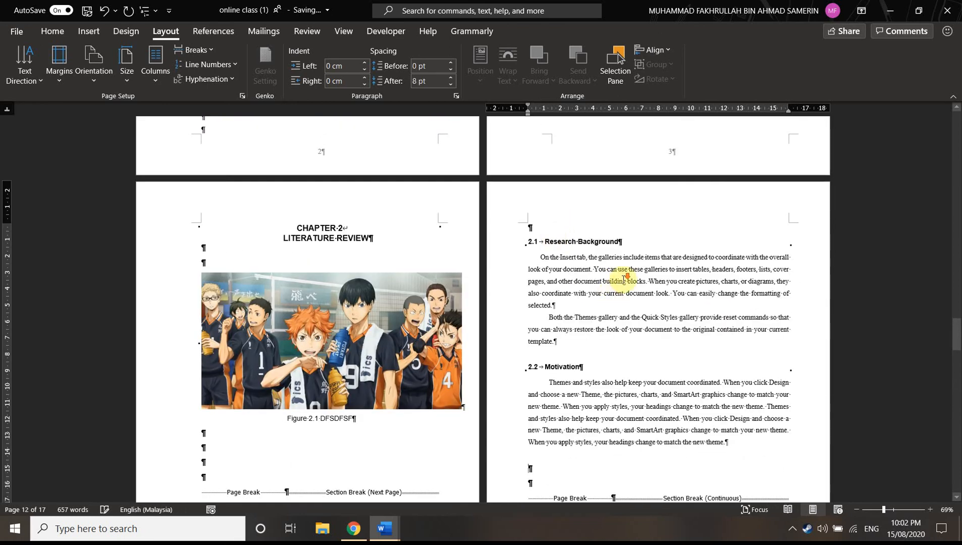
scroll(621, 283, down, 2)
scroll(536, 204, up, 1)
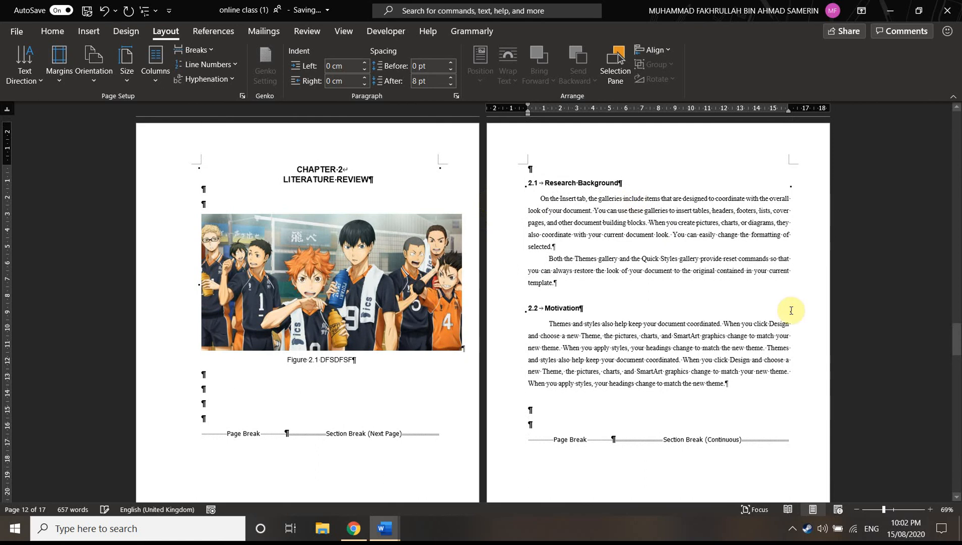
click(554, 203)
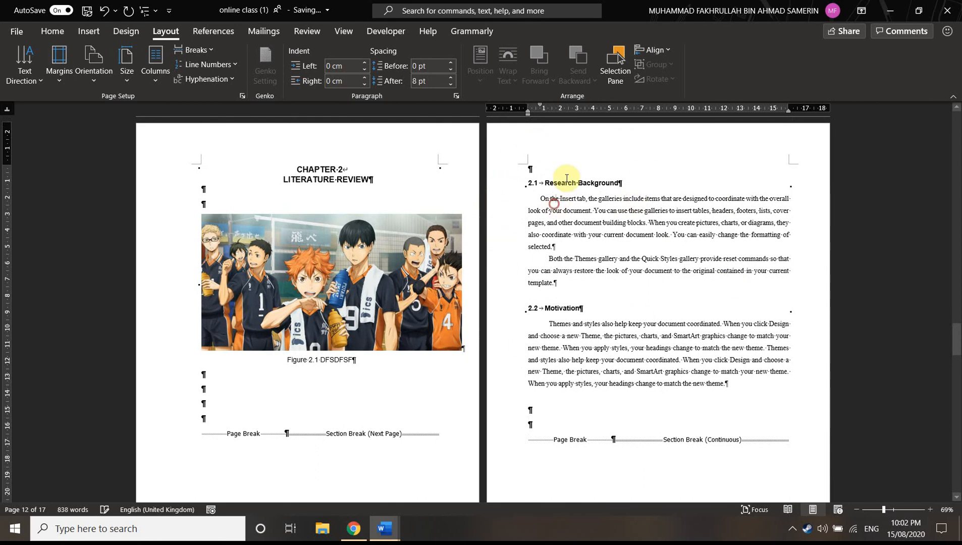
Remove the first-line indent of the first paragraph under 2.1 Research Background, and insert a tab character at its start
click(540, 104)
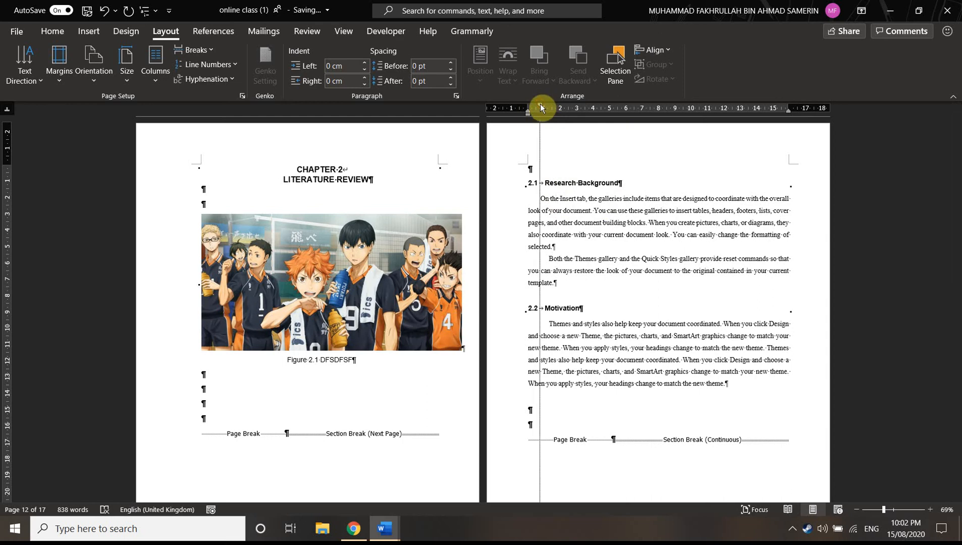
mouse_move(541, 103)
mouse_down()
mouse_move(602, 93)
mouse_move(538, 93)
mouse_move(687, 86)
mouse_move(576, 84)
mouse_move(717, 100)
mouse_move(529, 99)
mouse_up()
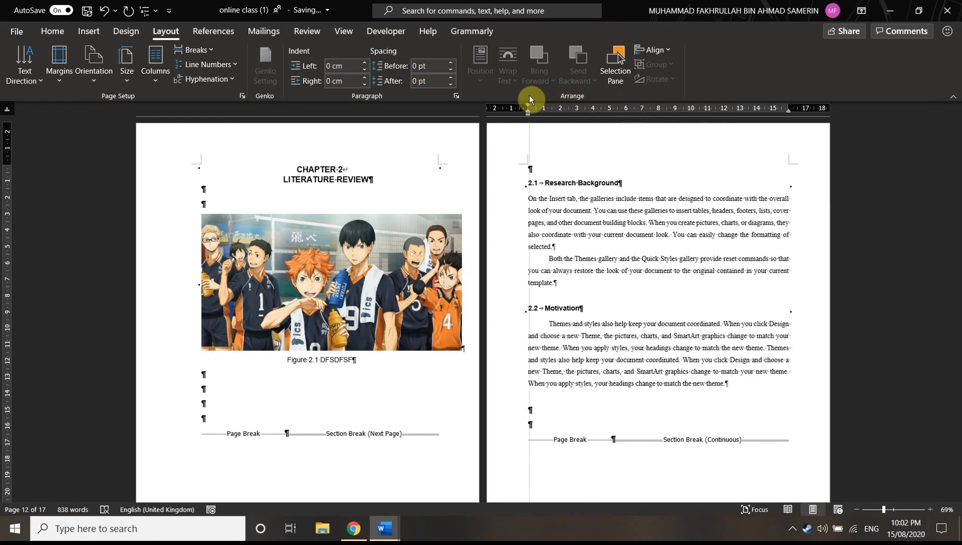
mouse_move(529, 95)
mouse_down()
mouse_move(554, 95)
mouse_move(528, 105)
mouse_up()
mouse_move(528, 110)
mouse_down()
mouse_move(629, 108)
mouse_move(529, 109)
mouse_up()
mouse_move(528, 113)
mouse_down()
mouse_move(642, 119)
mouse_move(606, 118)
mouse_move(635, 125)
mouse_move(620, 127)
mouse_move(528, 123)
mouse_up()
click(527, 198)
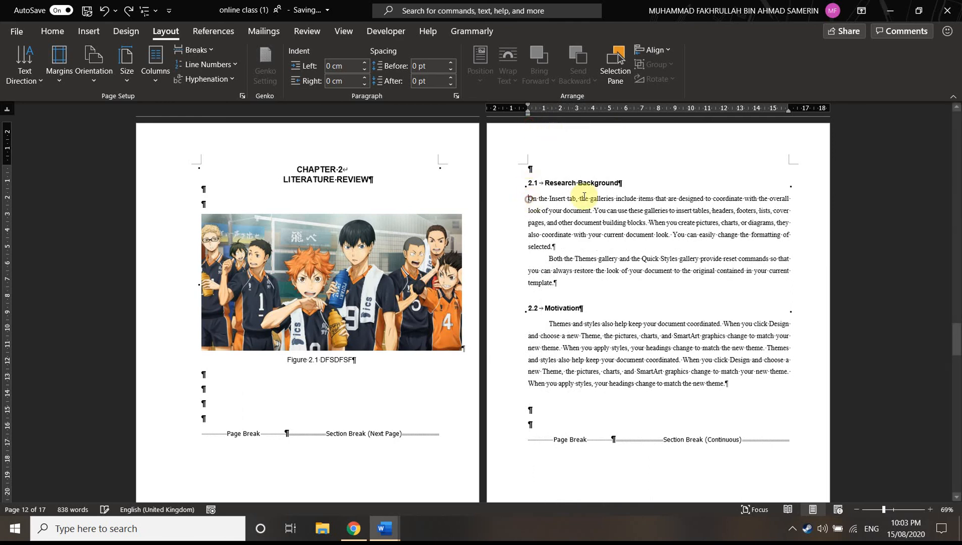
key(Tab)
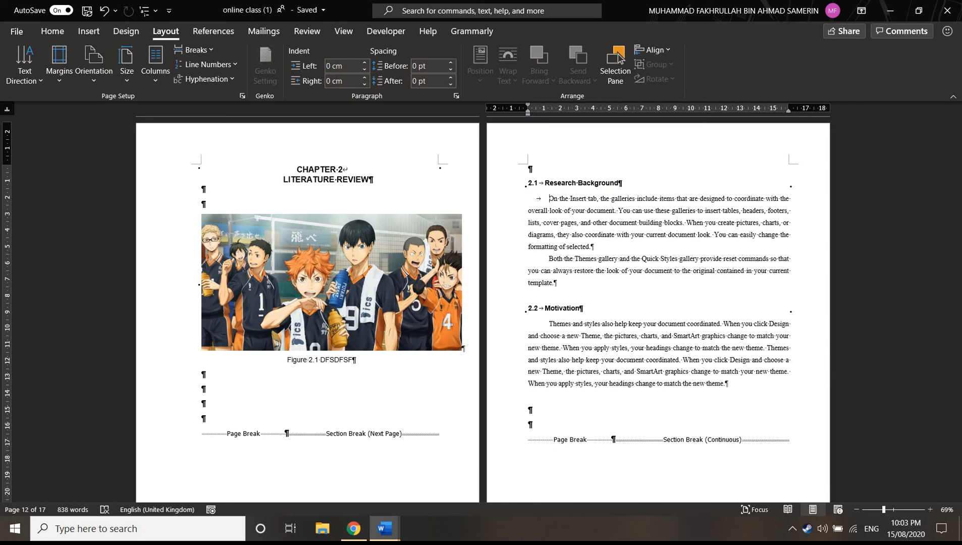
Apply a special first-line indentation of 1.27 cm to the tabbed first paragraph under 2.1 Research Background
click(456, 96)
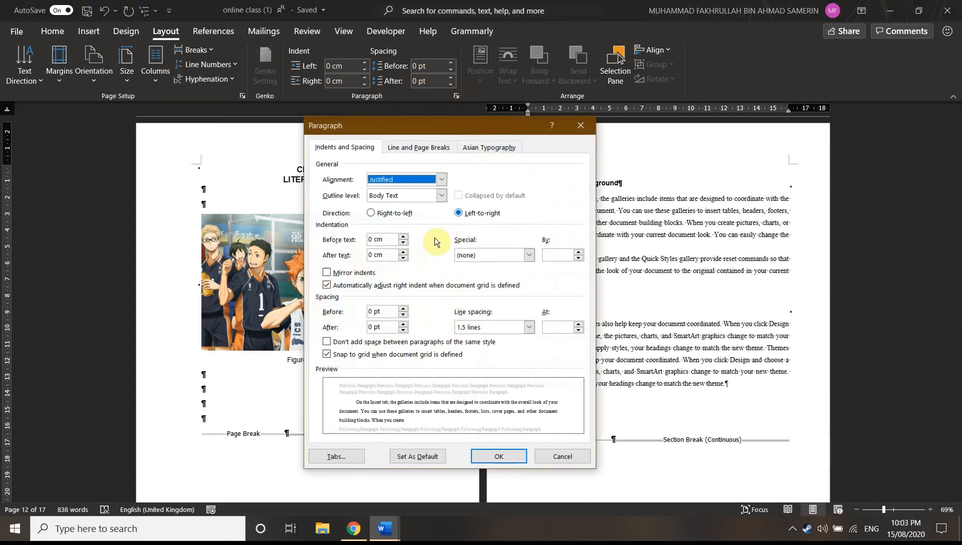
click(529, 255)
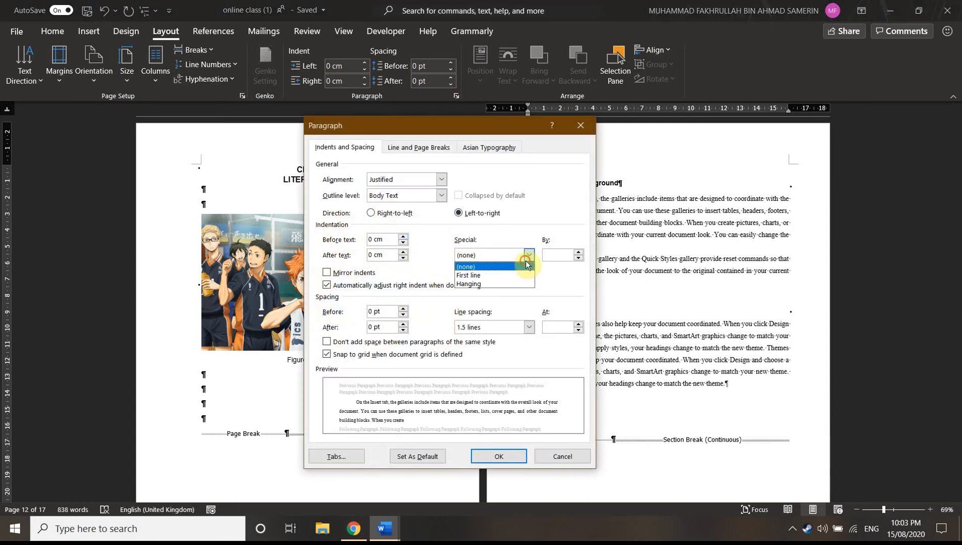
click(486, 275)
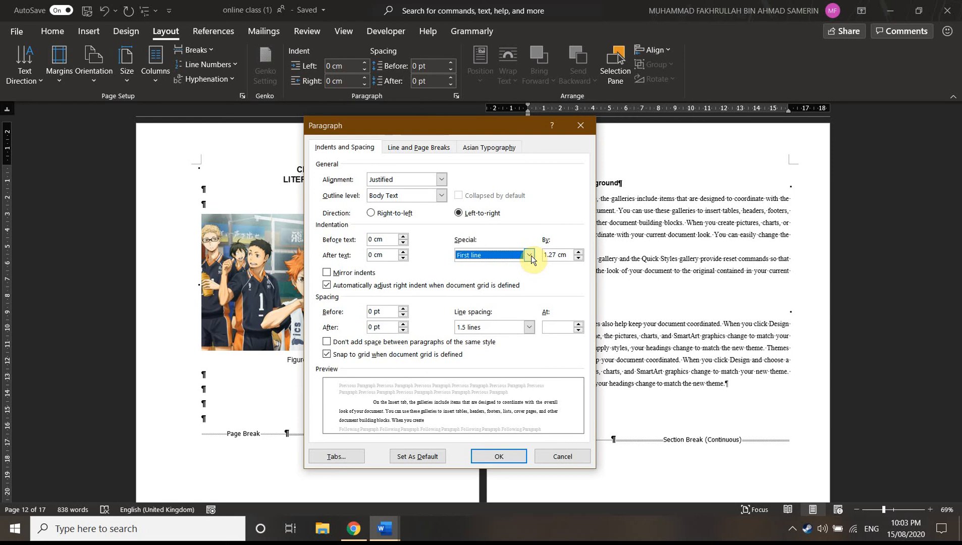
click(497, 456)
Try to delete the tab at the start of the first 2.1 paragraph, and undo the deletion and the first-line indentation
scroll(515, 300, down, 3)
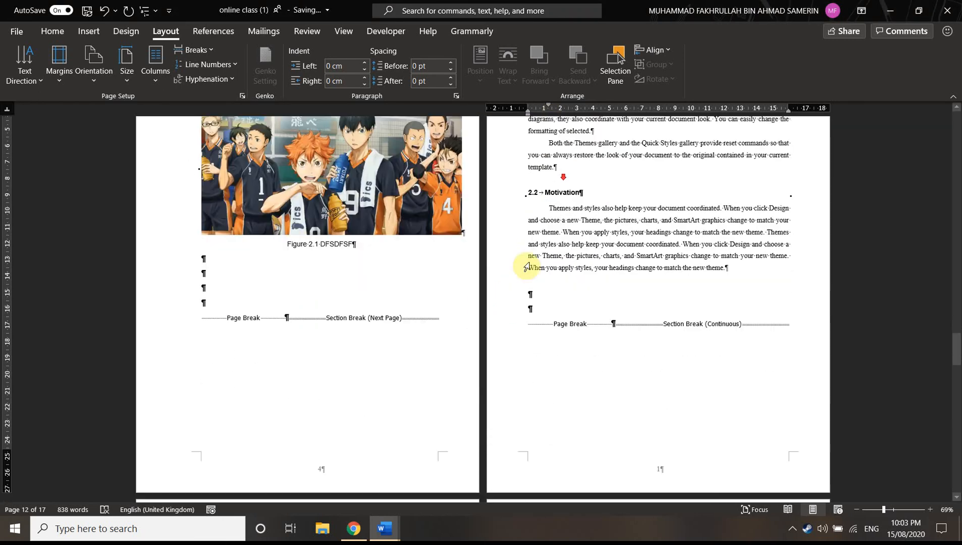
scroll(550, 309, up, 4)
scroll(536, 381, down, 1)
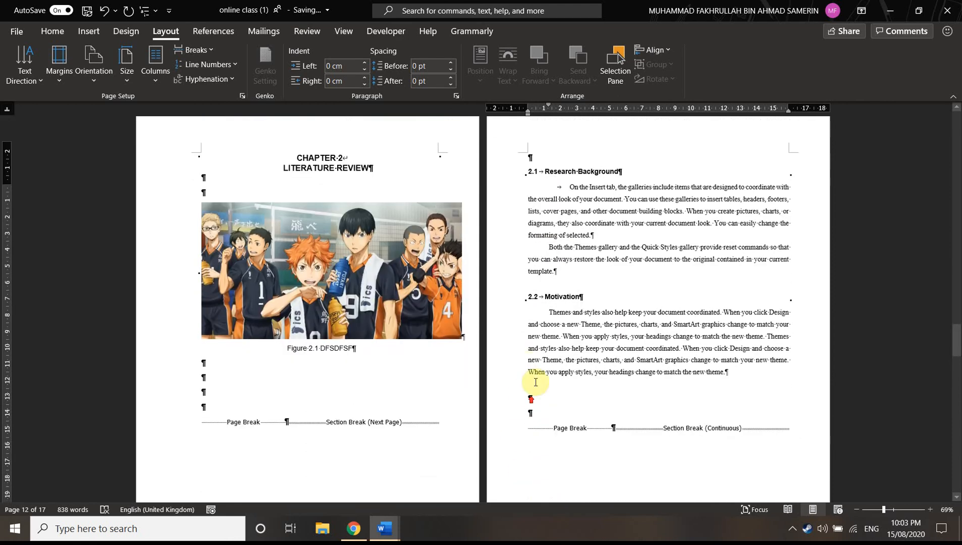
scroll(562, 289, up, 1)
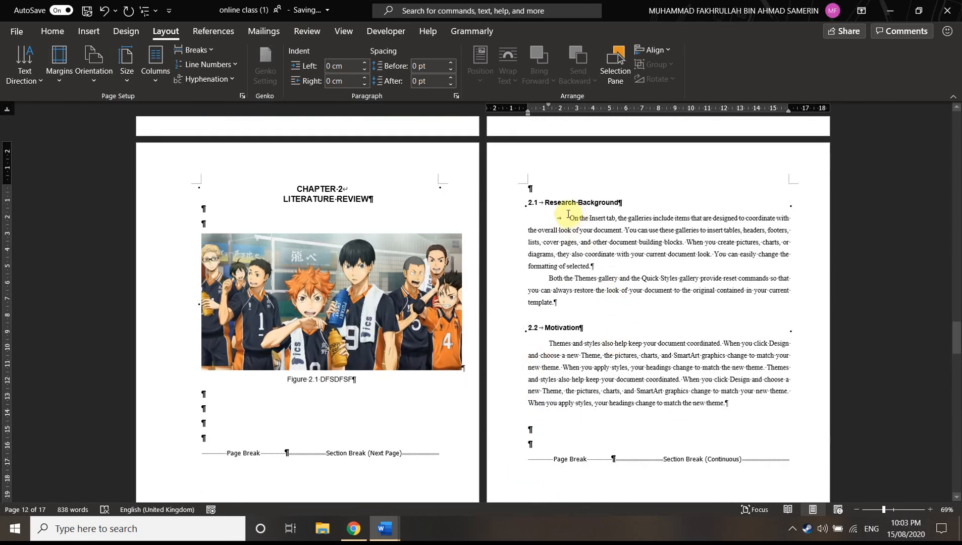
key(Delete)
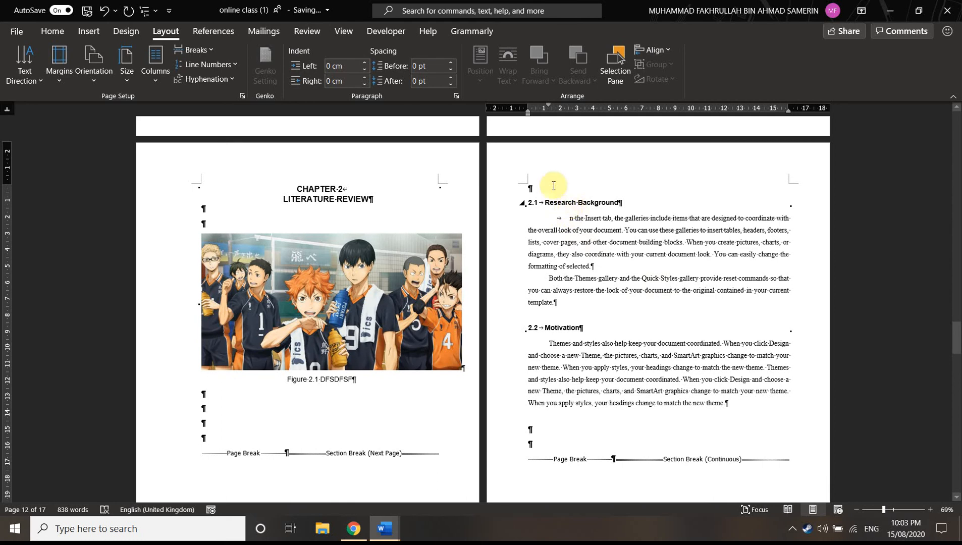
key(ctrl+z)
key(ctrl+z)
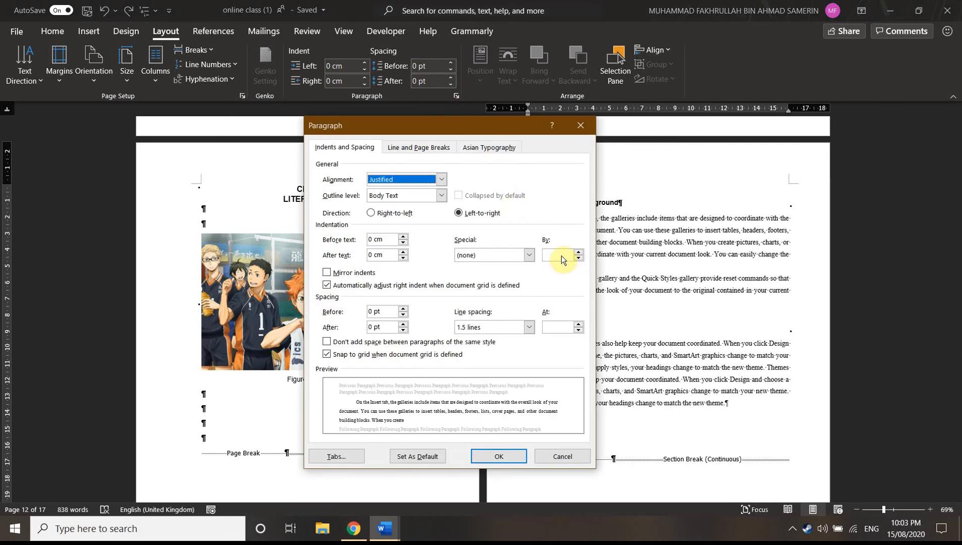
Set a 1.27 cm first-line indentation on the first 2.1 paragraph, and remove the tab character at its start
click(529, 258)
click(489, 275)
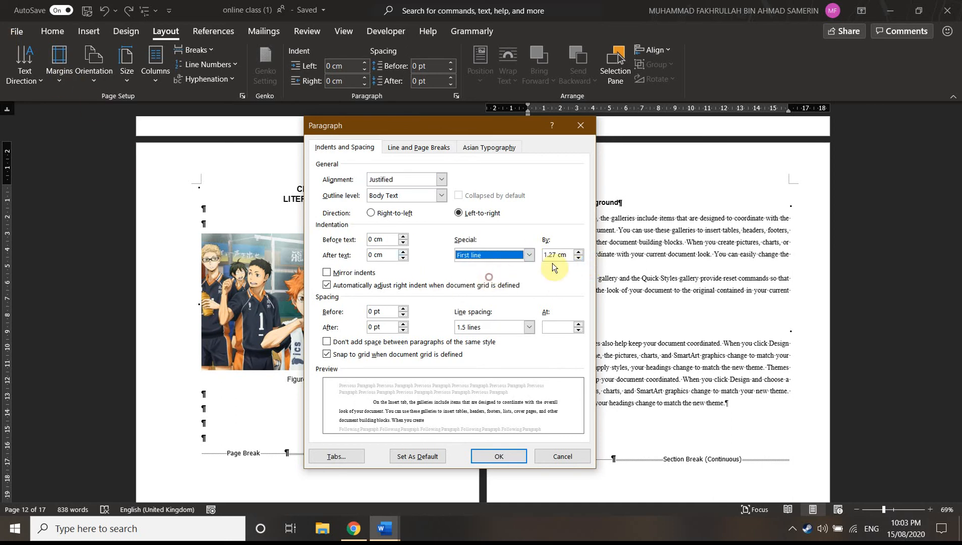
click(498, 457)
click(555, 218)
key(Tab)
key(BackSpace)
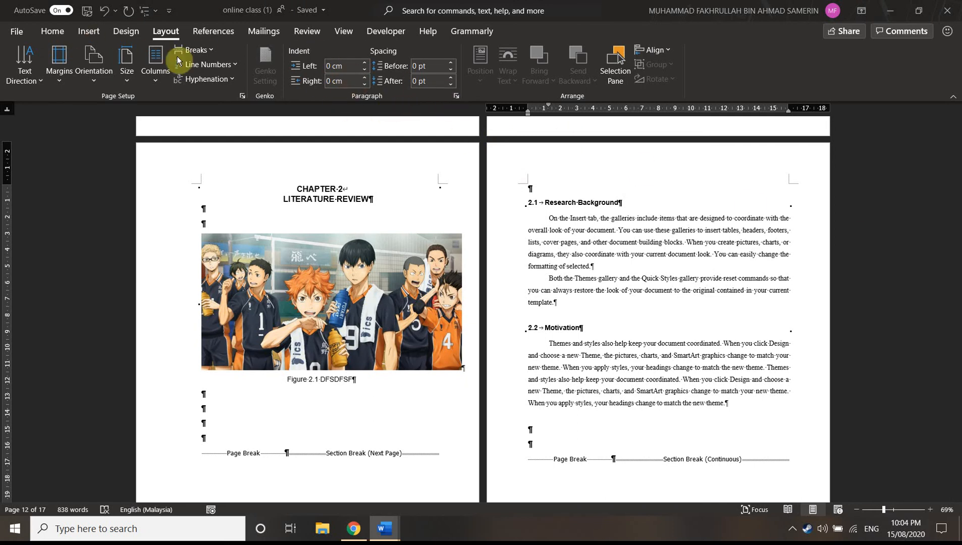
In the first 2.1 paragraph's settings, try line spacing of exactly 12 pt, and switch it to single
click(45, 30)
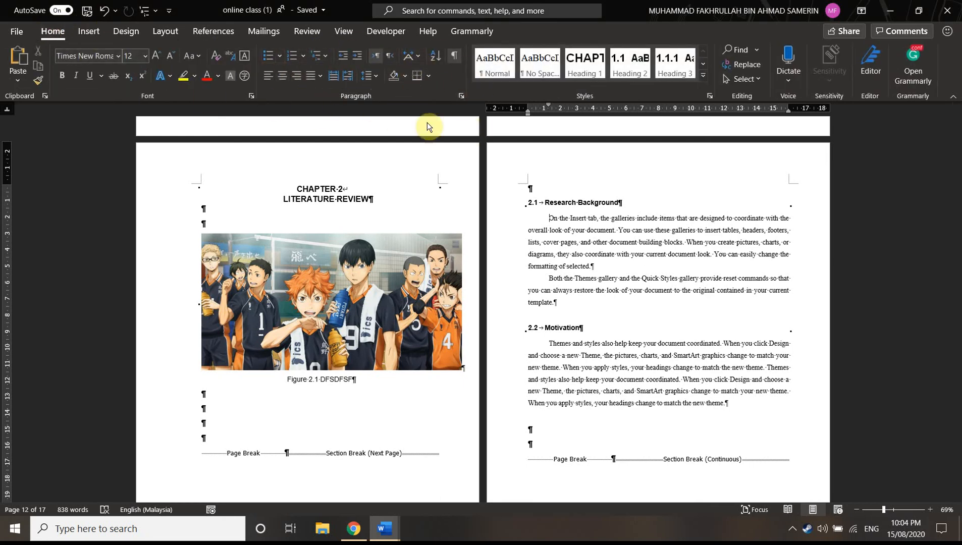
click(463, 98)
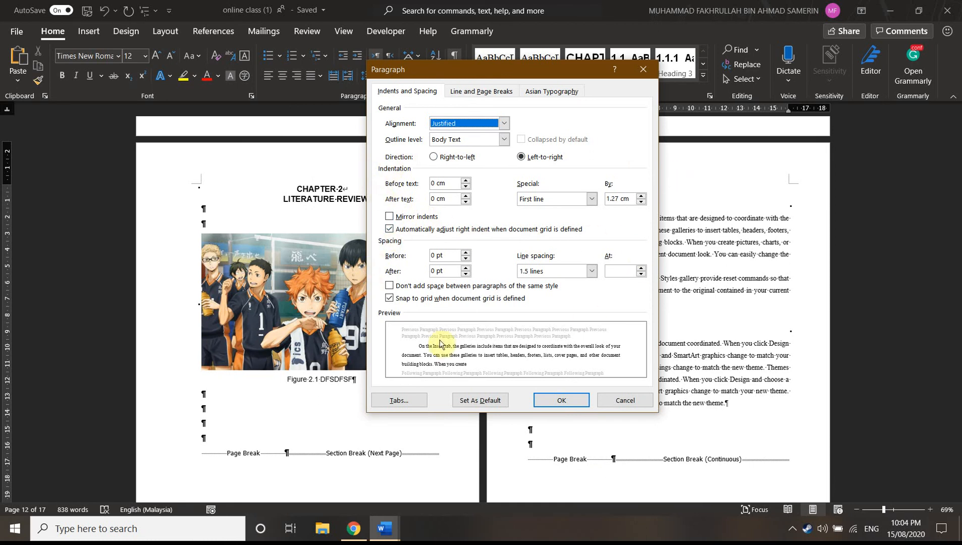
click(592, 272)
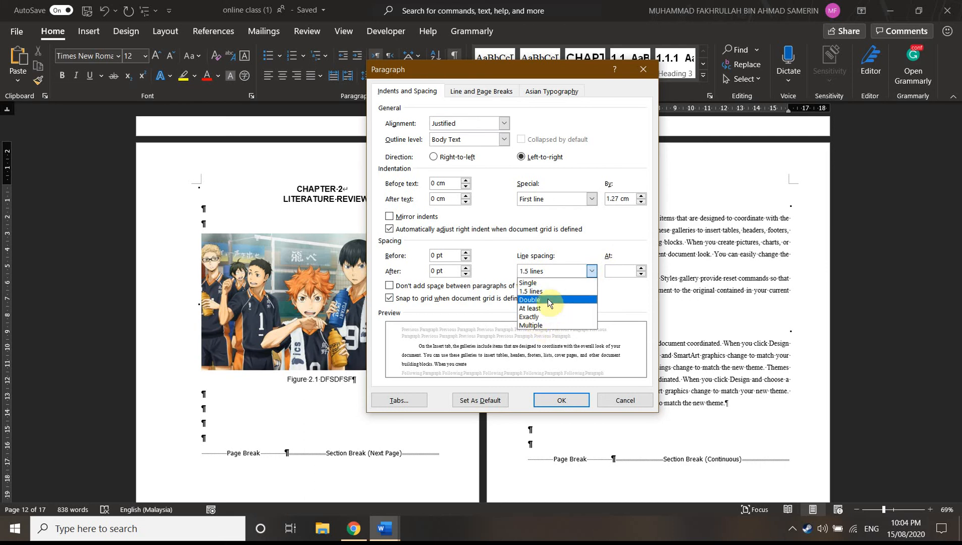
click(532, 317)
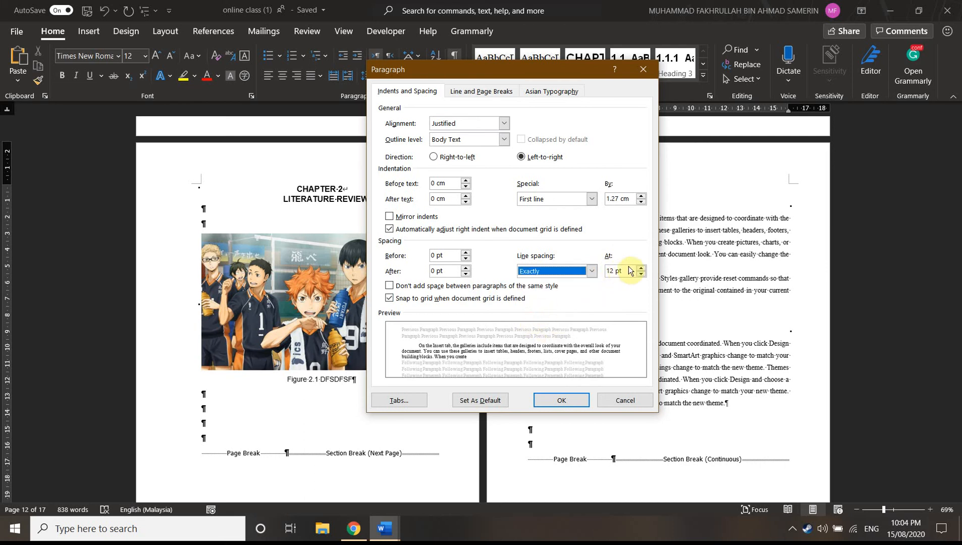
click(591, 271)
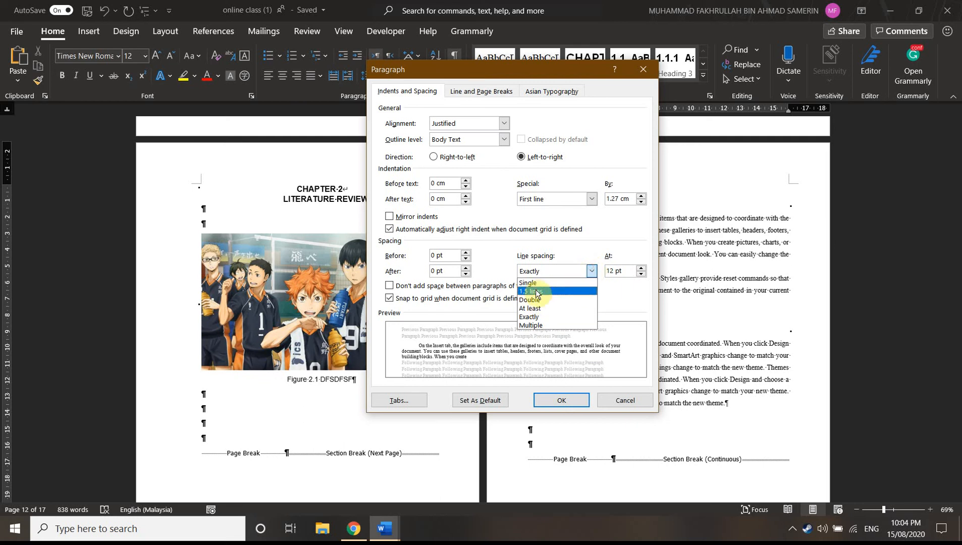
click(536, 282)
click(591, 271)
click(553, 282)
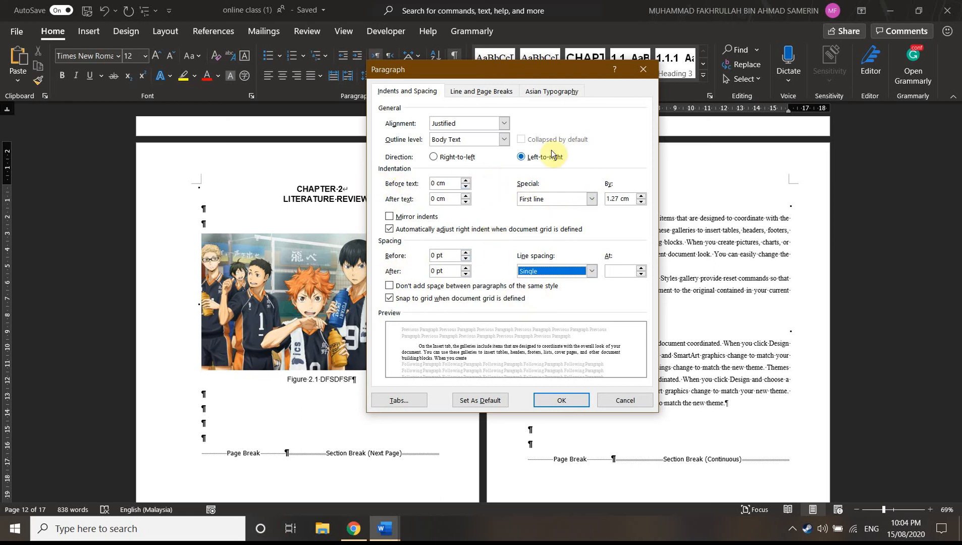
Apply single line spacing with the first-line indentation kept on the first 2.1 paragraph, and undo the change
drag(480, 77, 472, 135)
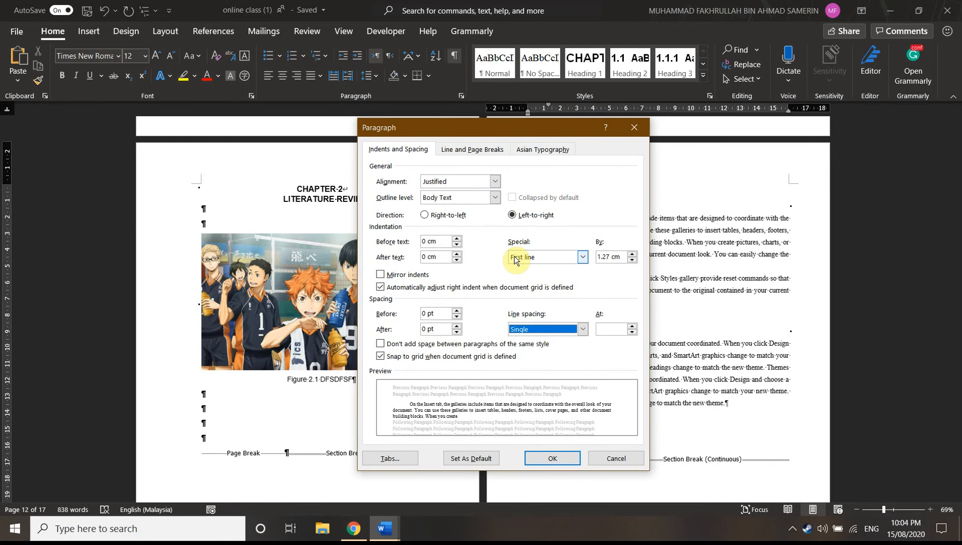
click(581, 257)
click(582, 258)
click(581, 259)
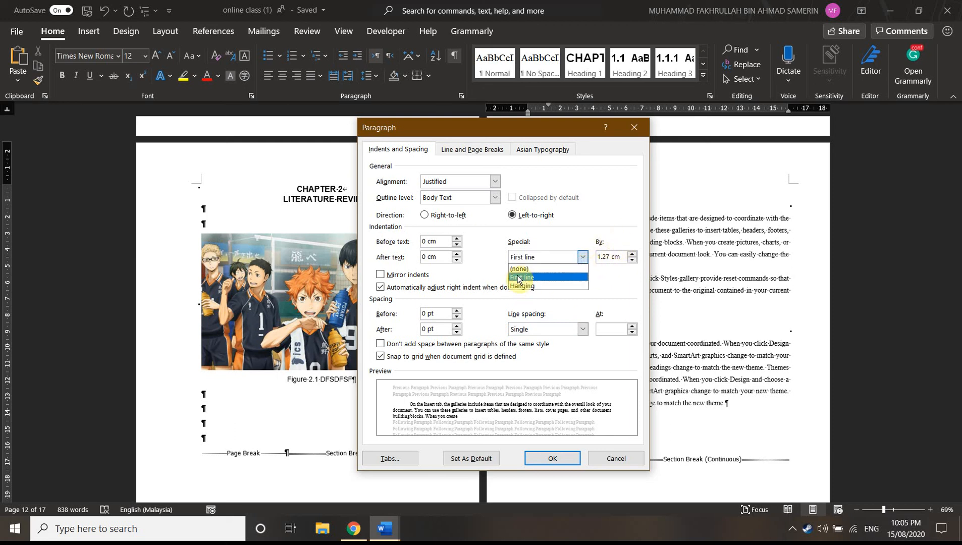
click(586, 268)
click(544, 459)
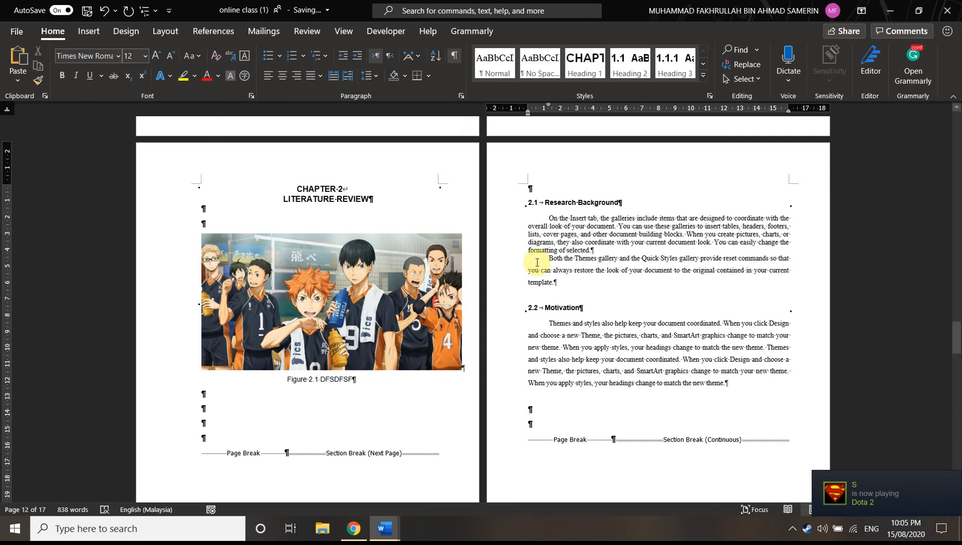
key(ctrl+z)
Try a hanging indentation of 1.27 cm on the first paragraph under 2.1 Research Background
click(462, 95)
click(566, 259)
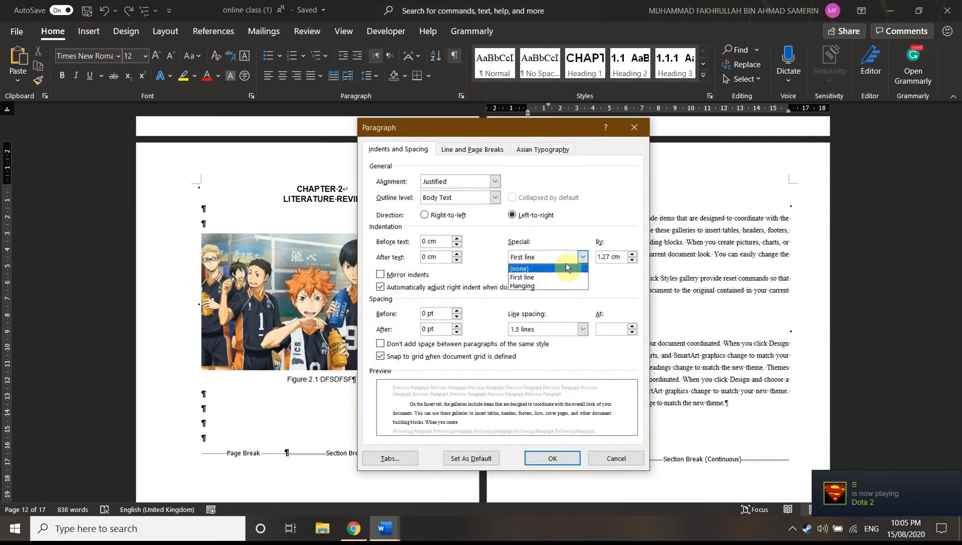
click(571, 257)
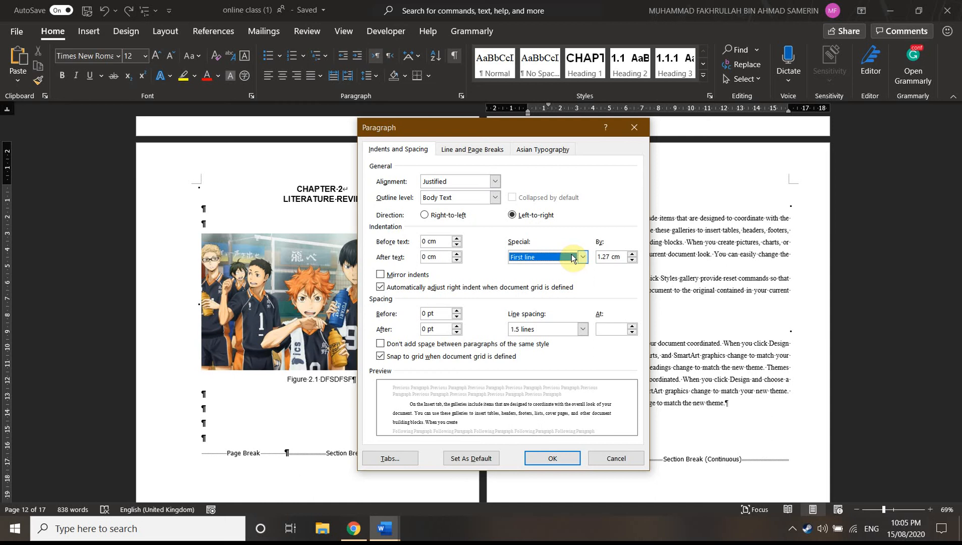
click(571, 254)
click(524, 286)
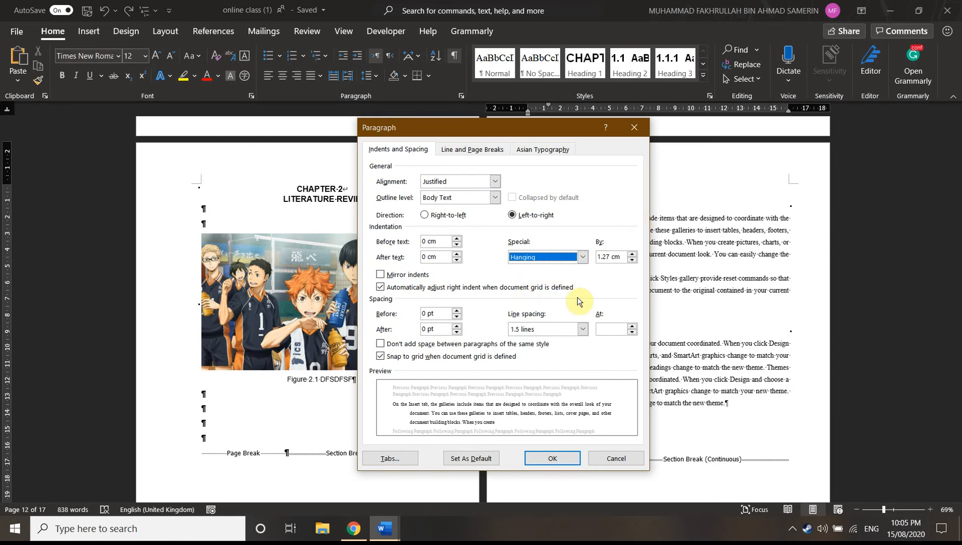
click(555, 458)
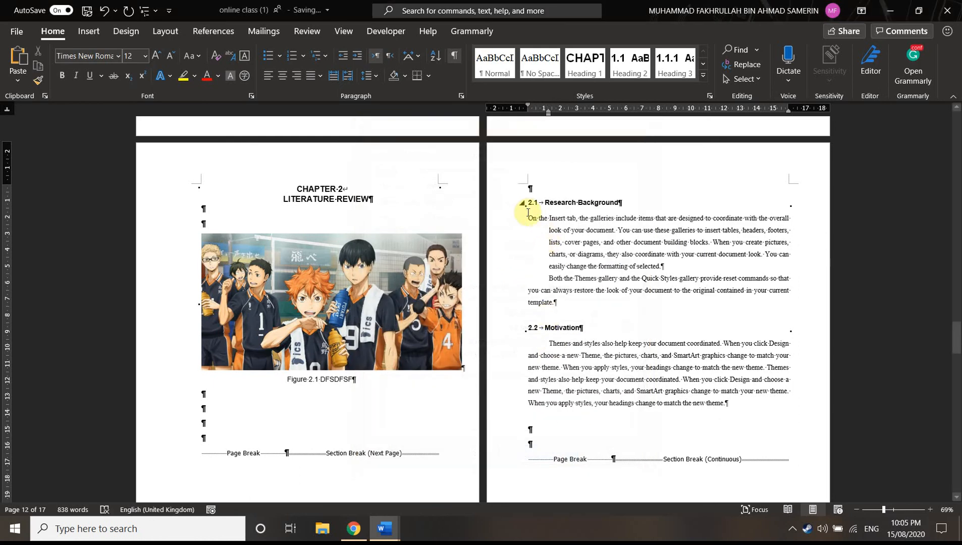
mouse_move(528, 219)
mouse_down()
mouse_move(541, 242)
mouse_move(554, 232)
mouse_move(545, 301)
mouse_move(538, 224)
mouse_up()
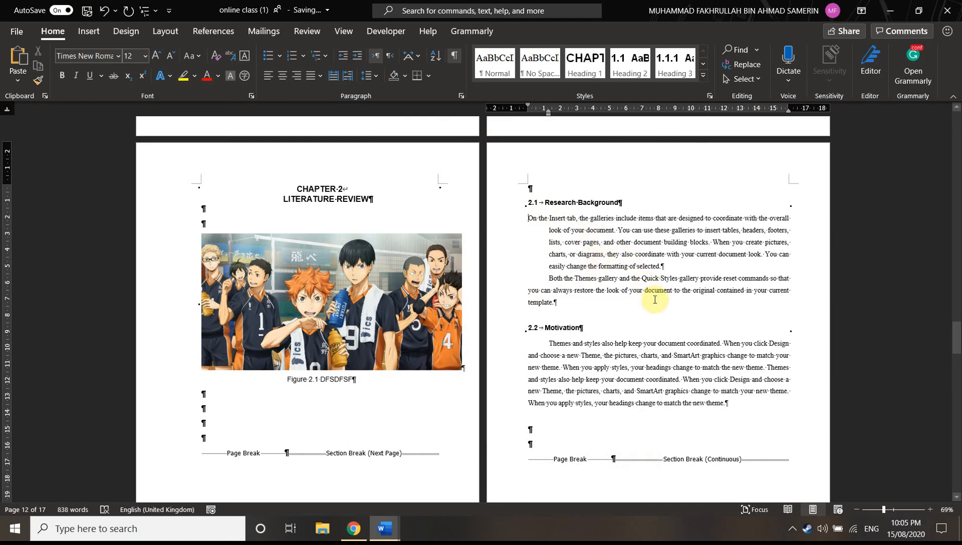
Set the special indentation of the first 2.1 paragraph back to first line by 1.27 cm
click(461, 95)
click(564, 258)
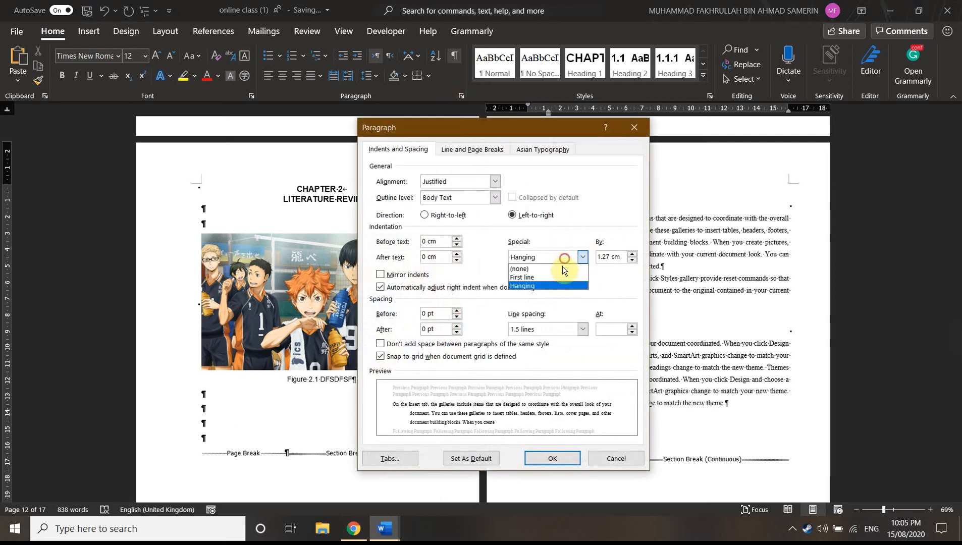
click(546, 277)
click(555, 456)
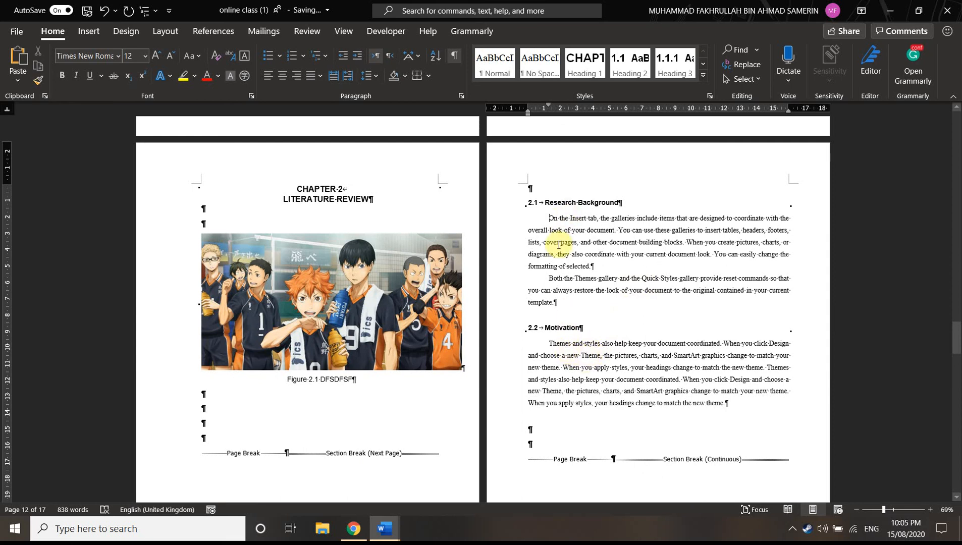
Try to remove the 2.2 Motivation paragraph's indent by deleting backwards from its first word, and undo the deletion
click(550, 344)
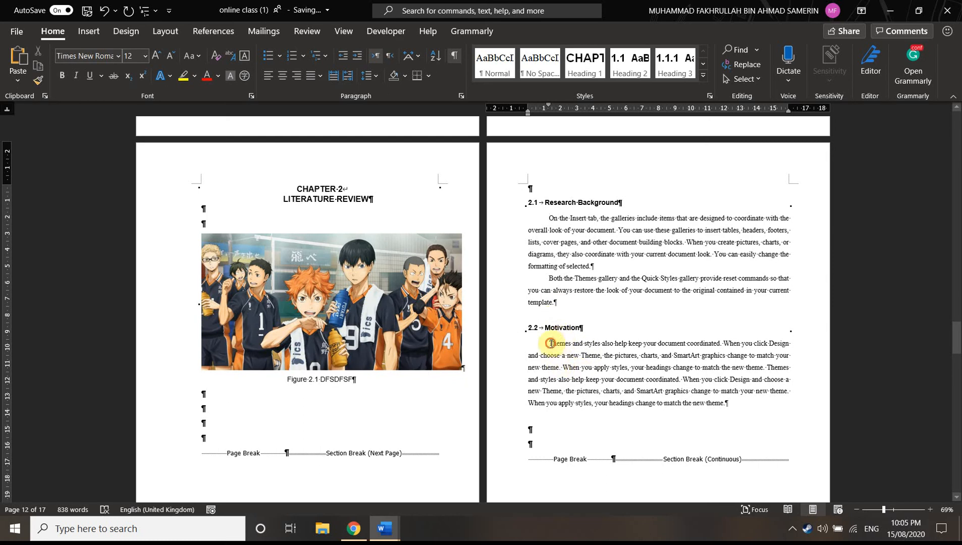
key(BackSpace)
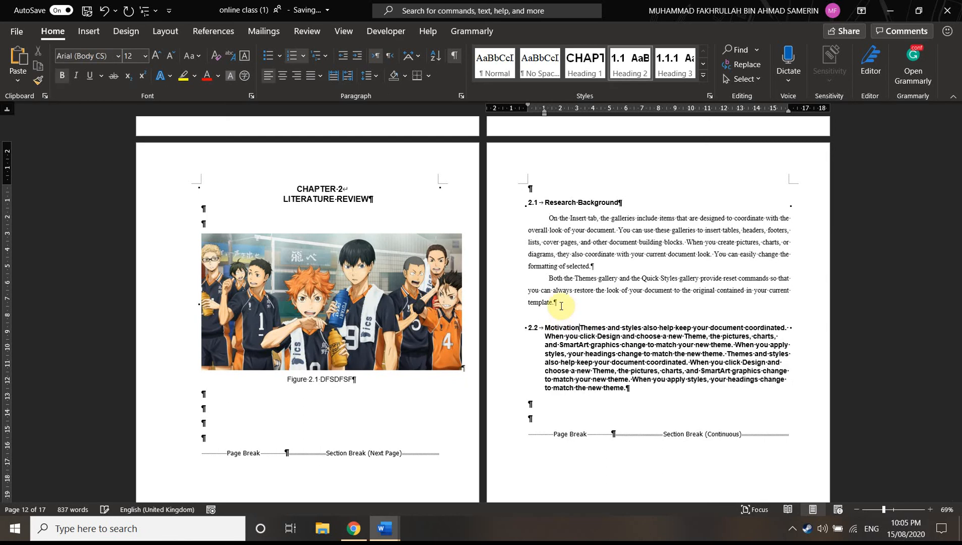
key(ctrl+z)
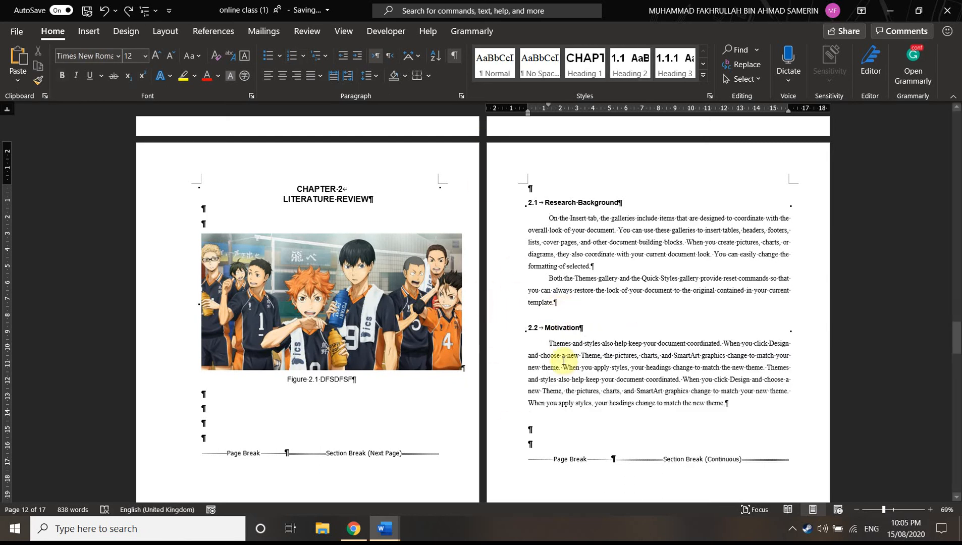
Shift the first-line indent of the 2.2 Motivation paragraph slightly inward, and set its special indentation to none
click(548, 344)
mouse_move(548, 104)
mouse_down()
mouse_move(526, 104)
mouse_move(553, 101)
mouse_up()
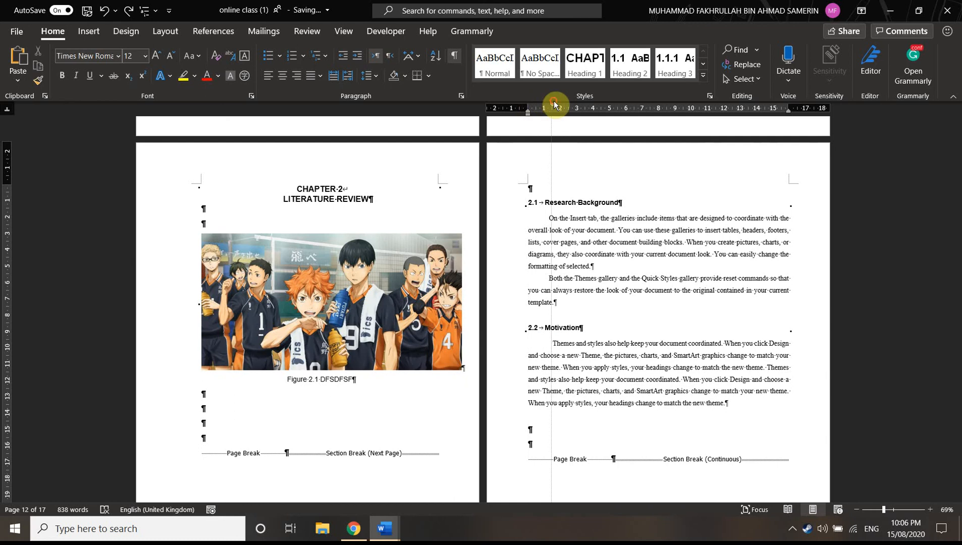
click(564, 260)
click(547, 267)
click(560, 459)
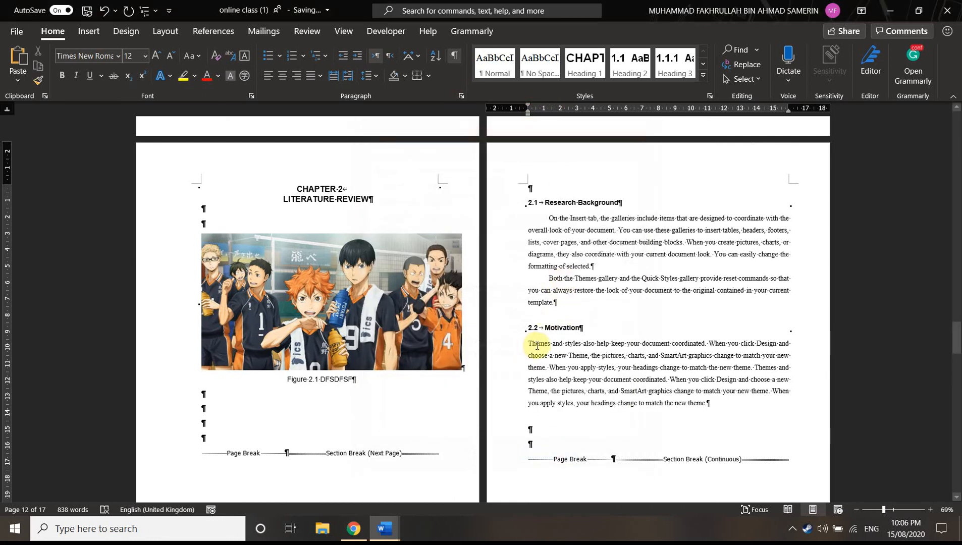
Insert a tab character before the first word of the 2.2 Motivation paragraph
key(Tab)
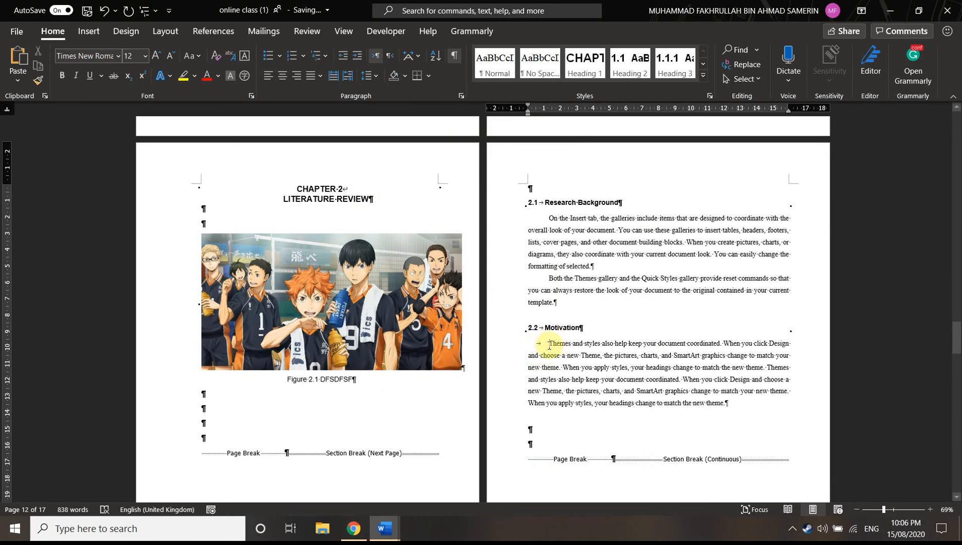
mouse_move(528, 103)
mouse_down()
mouse_move(560, 104)
mouse_move(529, 109)
mouse_up()
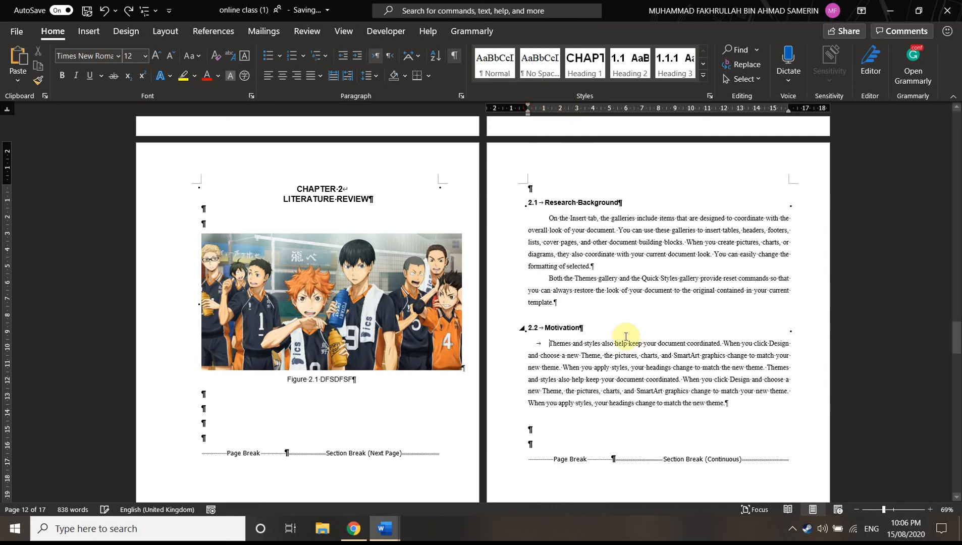
Add two lines above the page break on the otherwise blank page after 2.2 Motivation, and enter "sdasdas" on the second line
scroll(604, 311, down, 2)
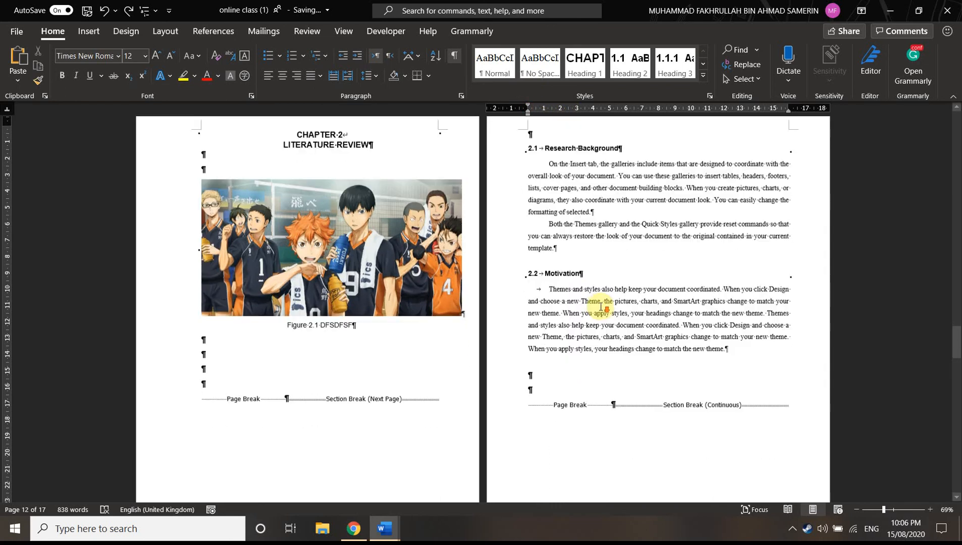
click(547, 389)
scroll(505, 389, down, 10)
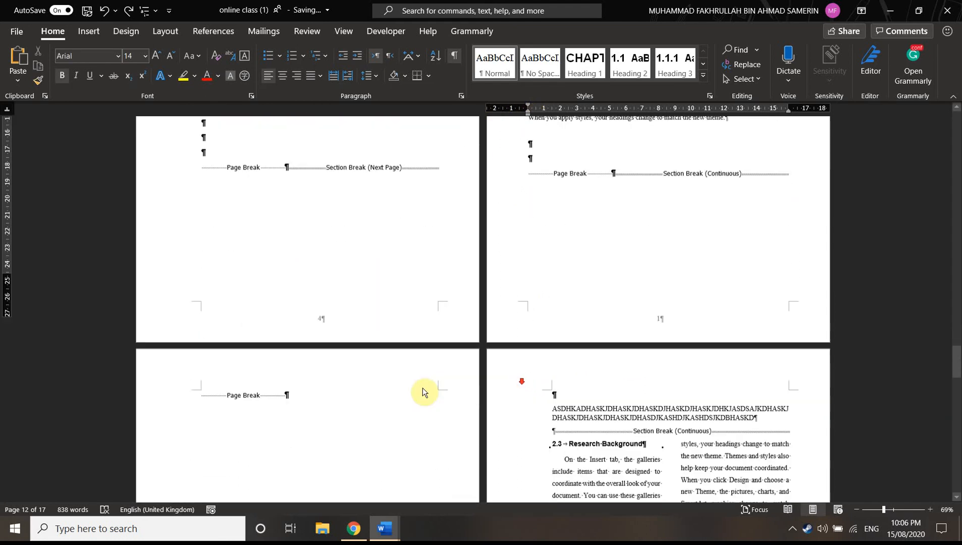
click(208, 348)
key(Return)
key(Return)
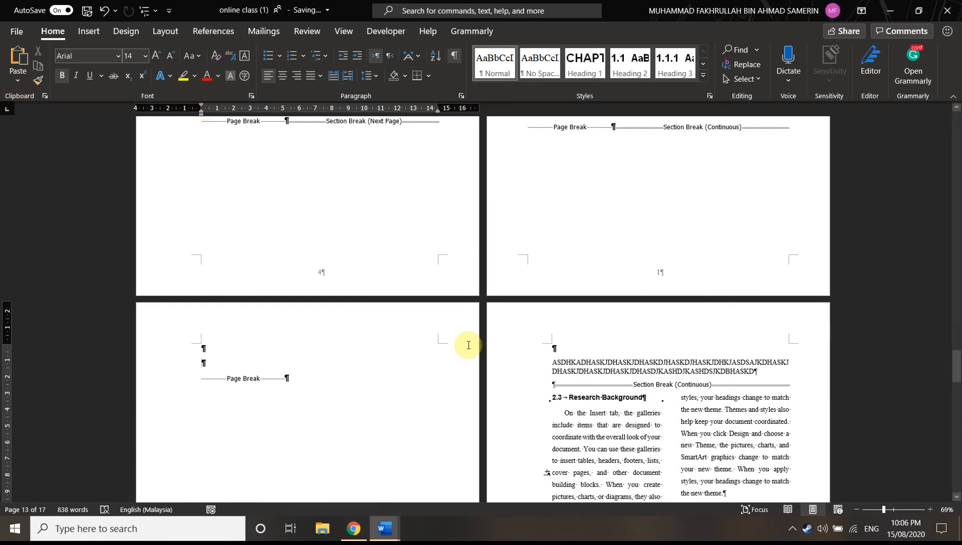
click(214, 359)
text(sdasdas)
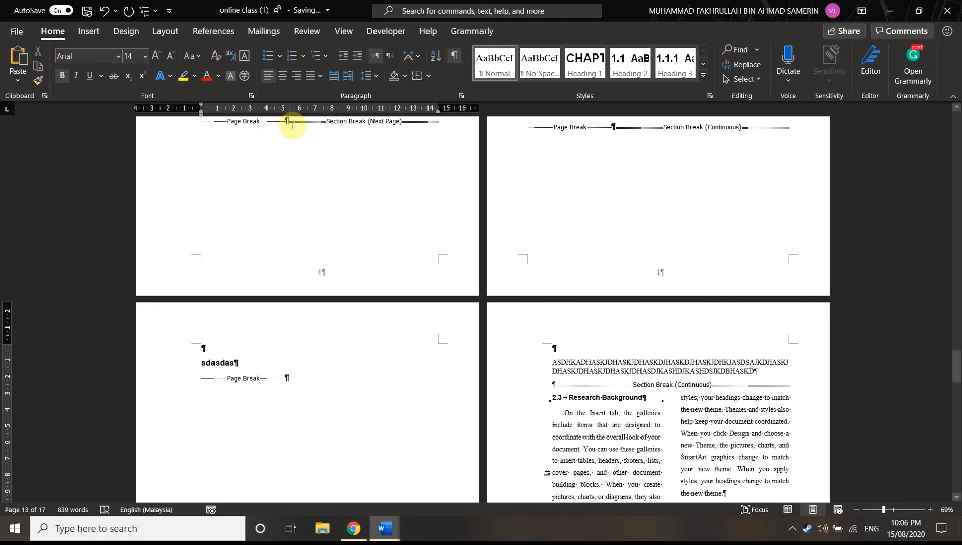
Set a left tab stop at about 7.5 cm and build three tabbed rows: Sdasdas and dfsdfsd, Adsda and fsdfds, Sdada and dfdsfsd
click(324, 109)
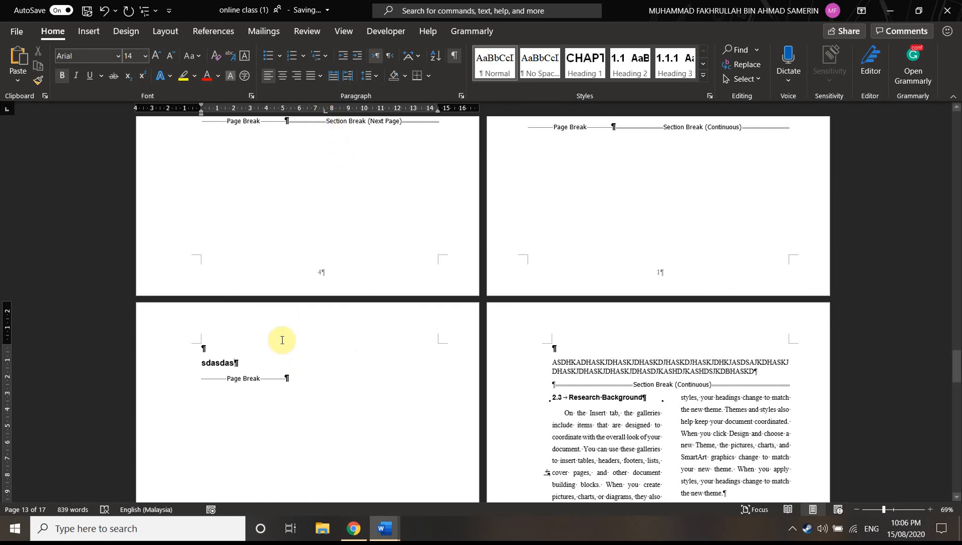
key(Tab)
text(dfsdfsd)
key(Return)
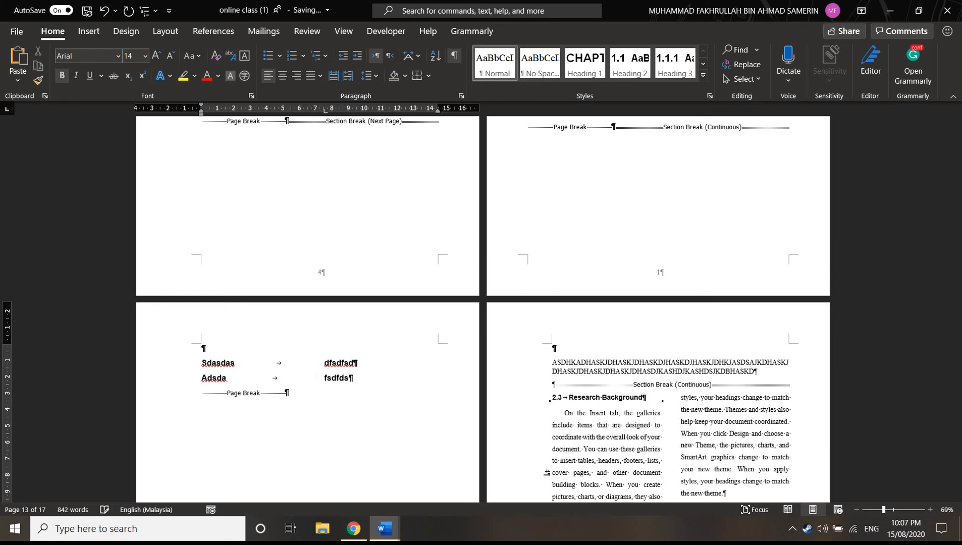
key(Return)
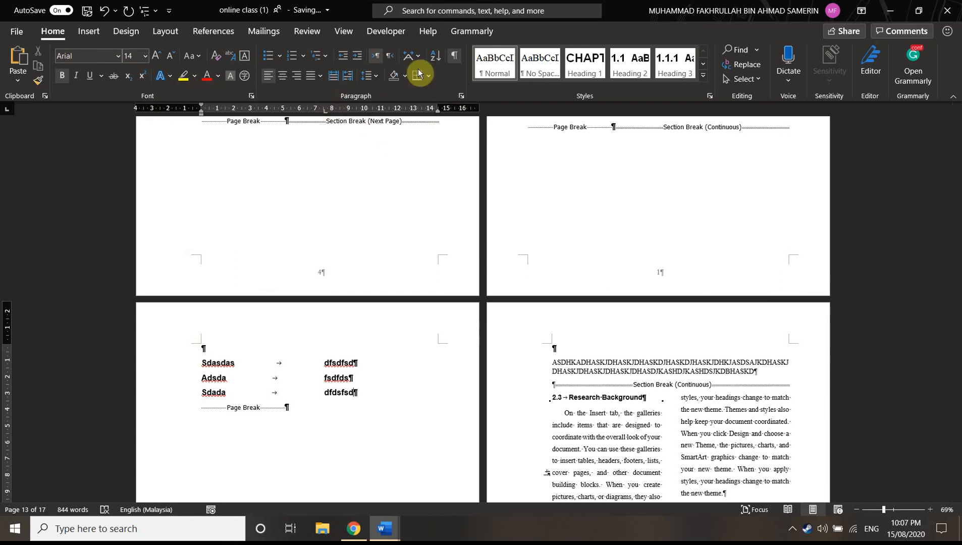
Hide the formatting marks in the document
click(455, 56)
scroll(308, 343, down, 2)
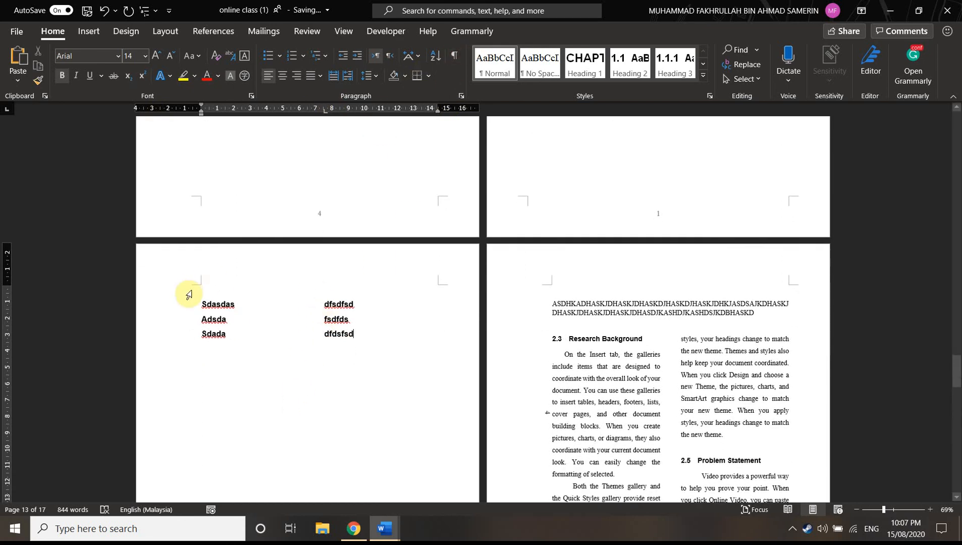
On a new line below the three tabbed rows, replace the left tab stop with a right tab stop at about 7.5 cm
key(Return)
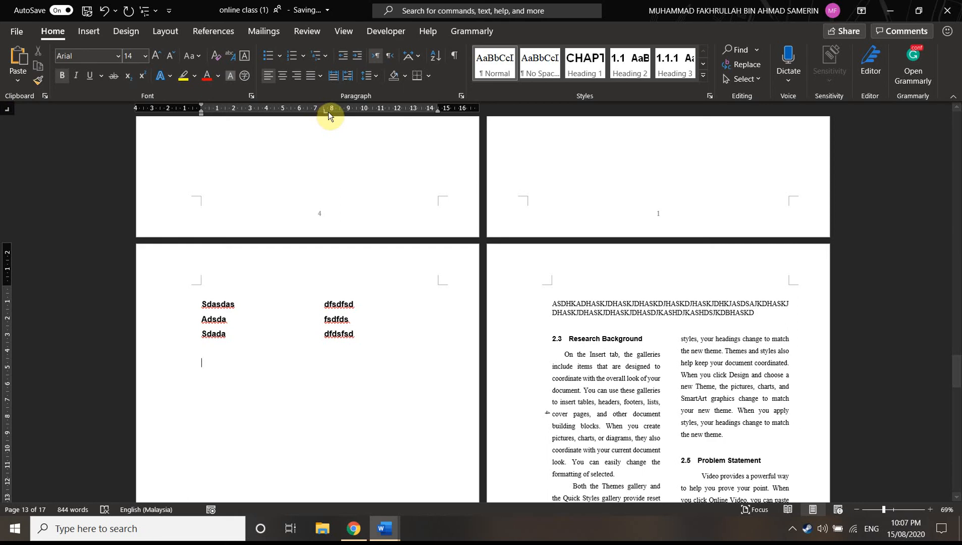
drag(328, 113, 235, 138)
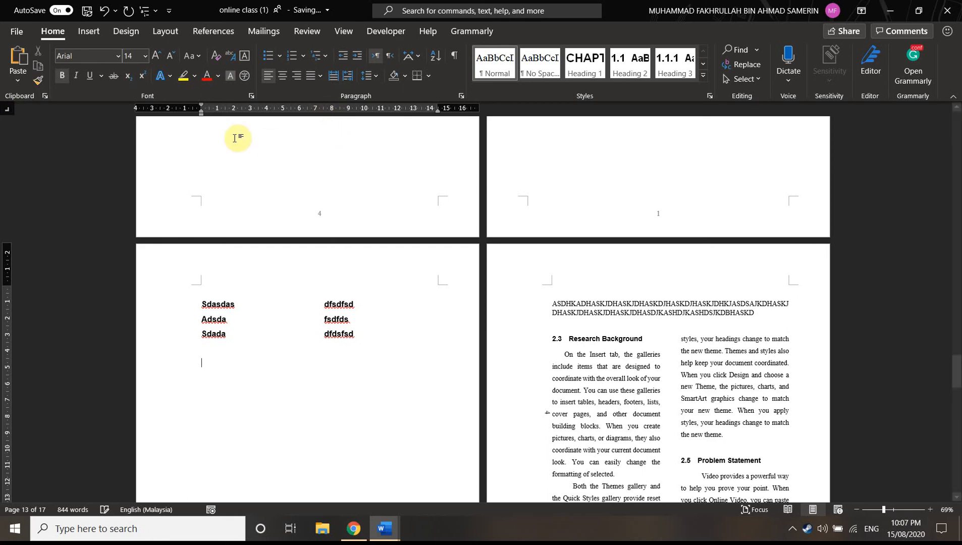
click(322, 108)
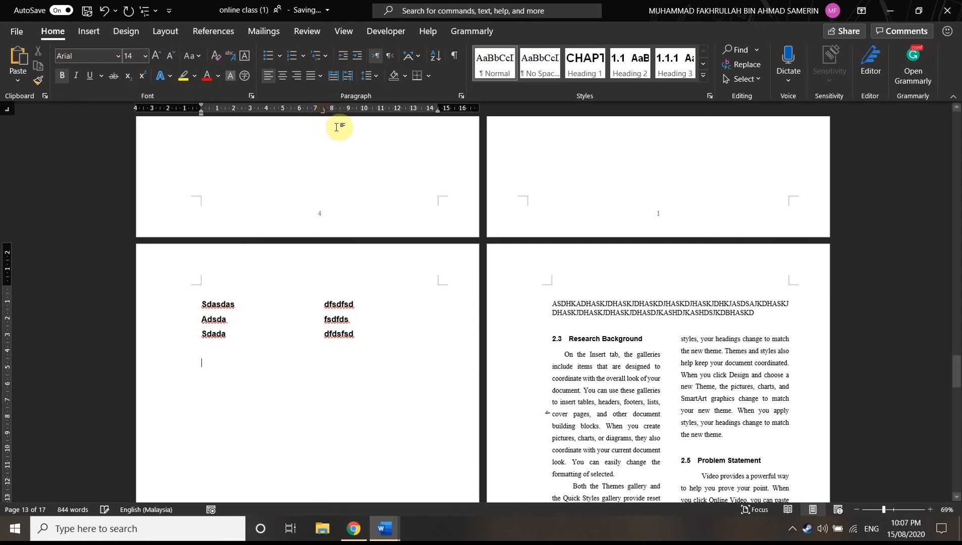
Enter a row with Dfdasfds and fgfdgfdg aligned to the right tab stop, and begin a second row with Fgdfgdf
text(dfdasfds)
key(Tab)
text(fgfdgfdg)
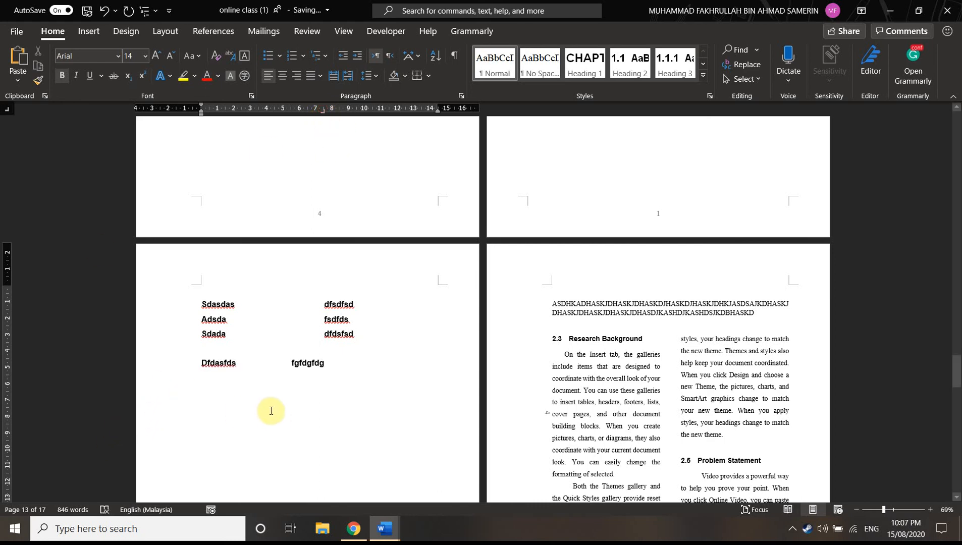
key(Return)
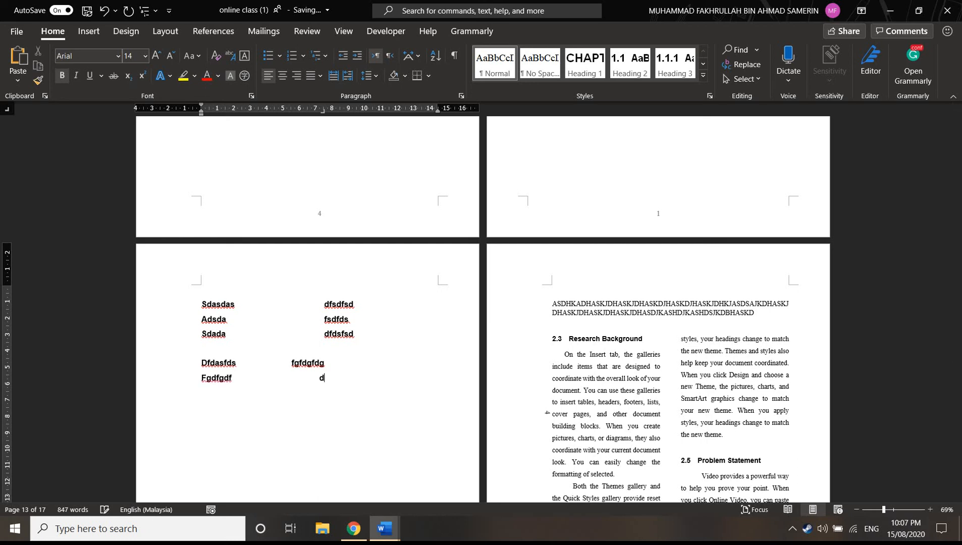
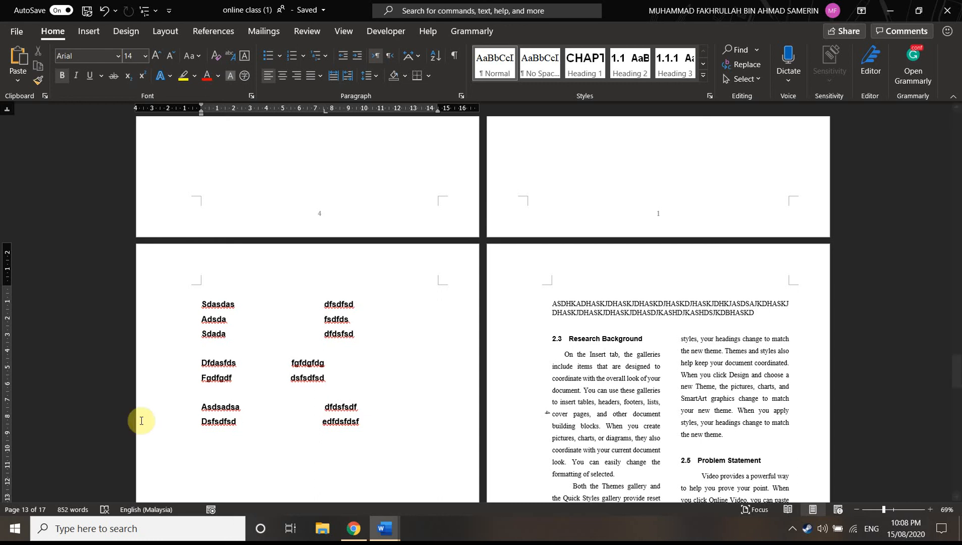
Set a bar tab stop at about 8.5 cm for the Adsda row
click(7, 111)
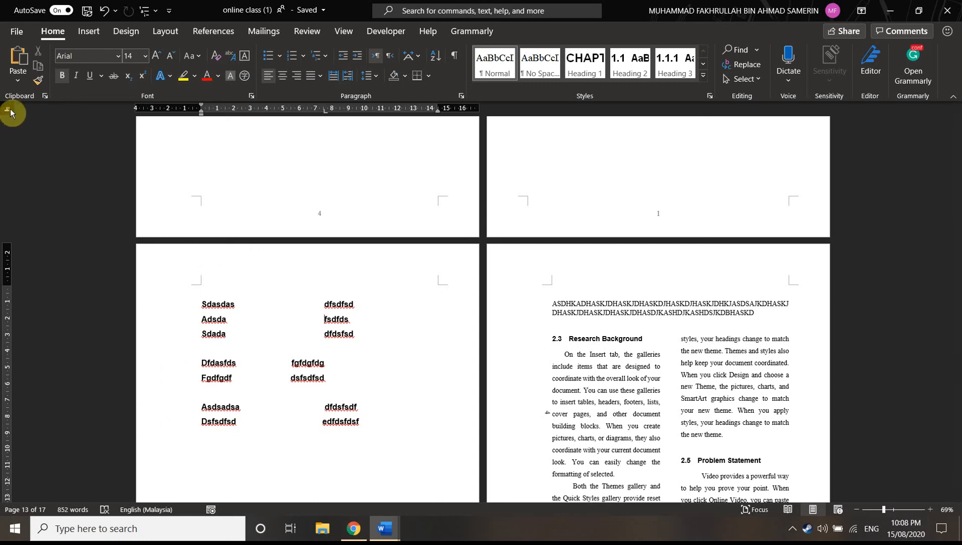
click(6, 113)
click(6, 112)
click(7, 112)
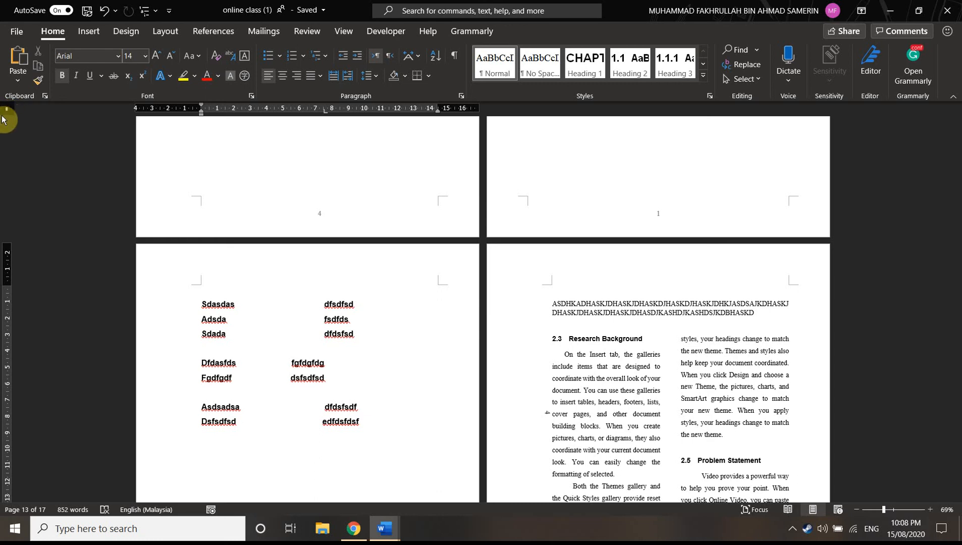
click(340, 108)
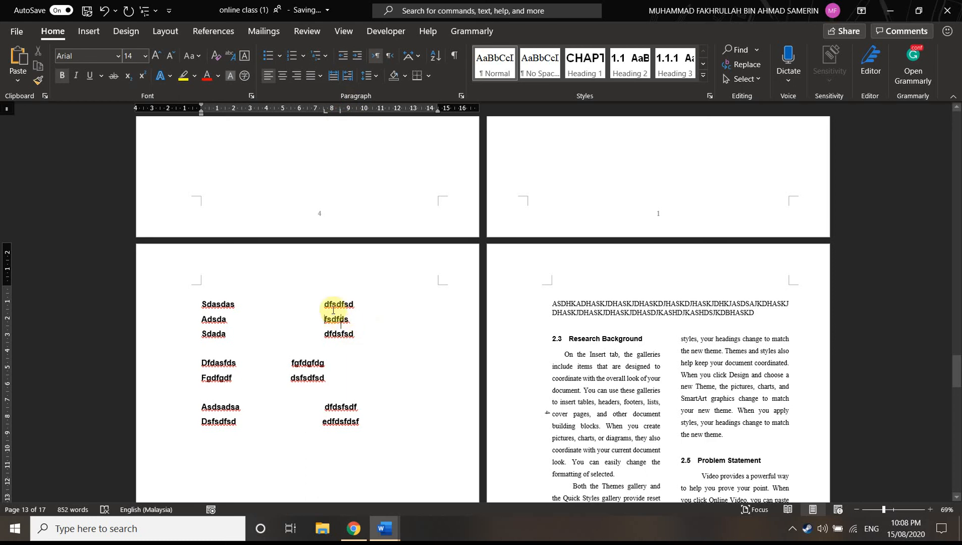
Insert blank lines below the Adsda row to extend the vertical bar, and remove them again
click(362, 324)
key(Return)
key(Return)
key(Return)
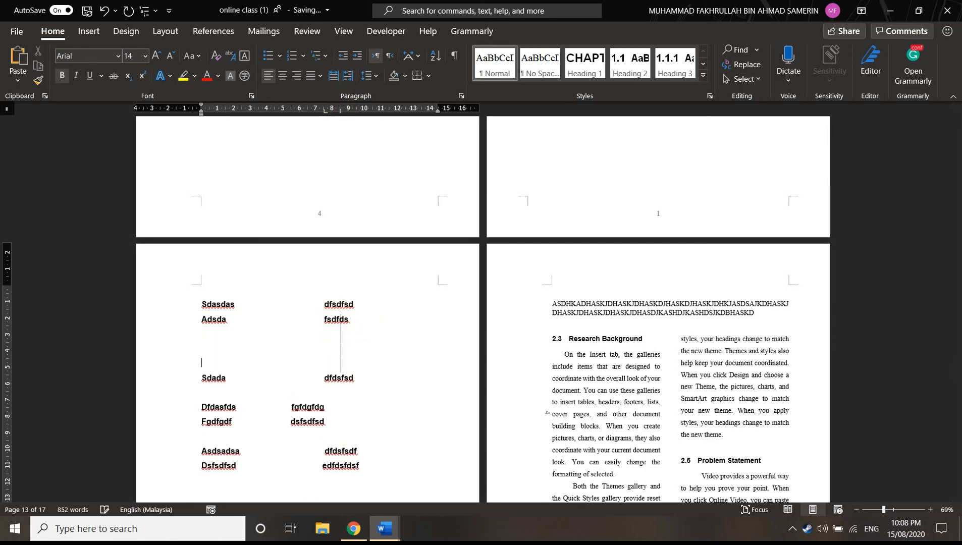
key(BackSpace)
key(BackSpace)
key(BackSpace)
click(361, 324)
key(Return)
key(Return)
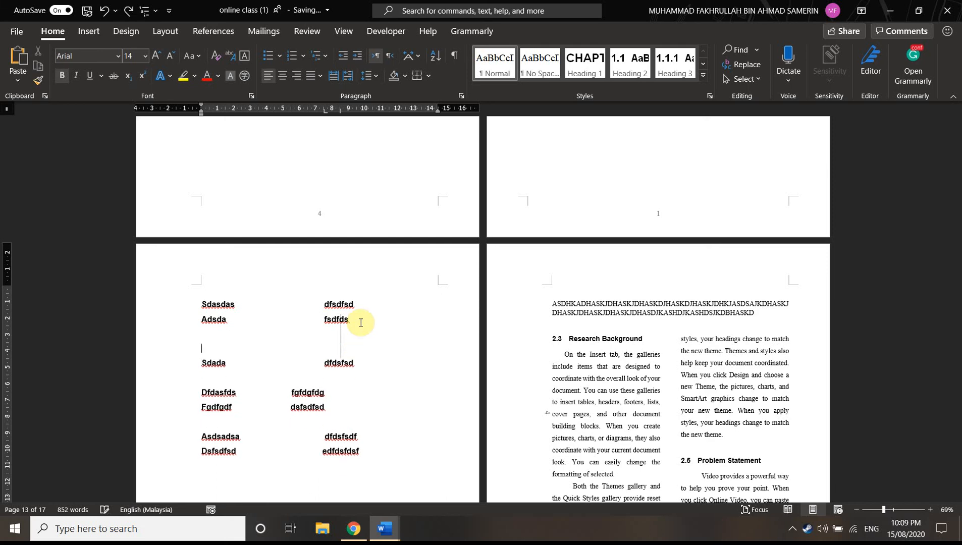
key(BackSpace)
key(BackSpace)
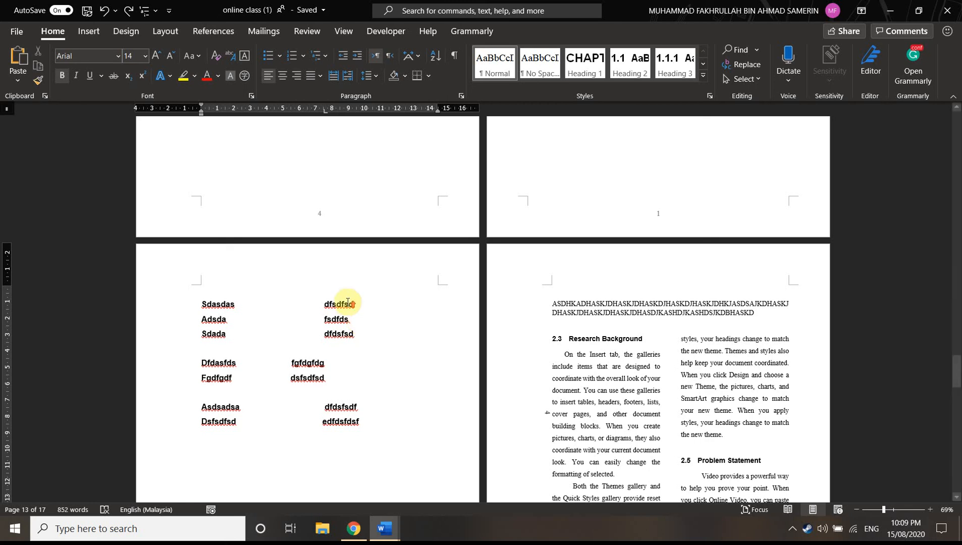
Shrink the team picture under the Chapter 2 Literature Review heading to about 4.51 cm high and 8.6 cm wide
scroll(361, 323, up, 15)
scroll(338, 340, up, 1)
click(339, 340)
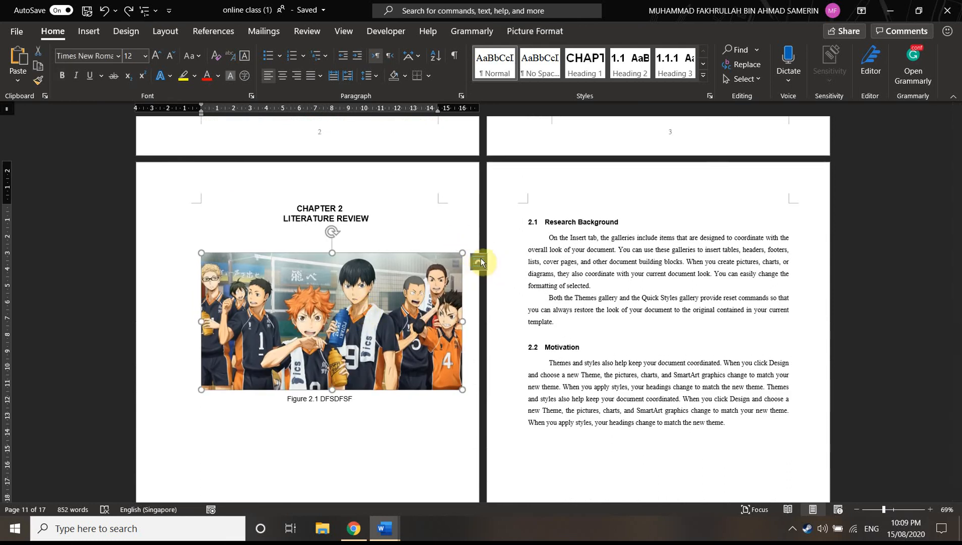
drag(462, 389, 342, 327)
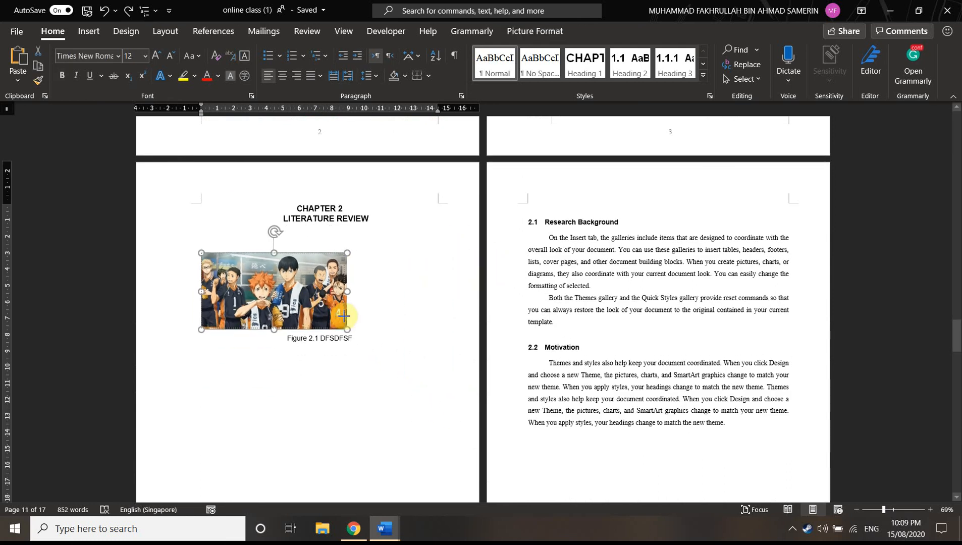
Preview the page position presets for the Chapter 2 picture and open its layout options
double_click(280, 271)
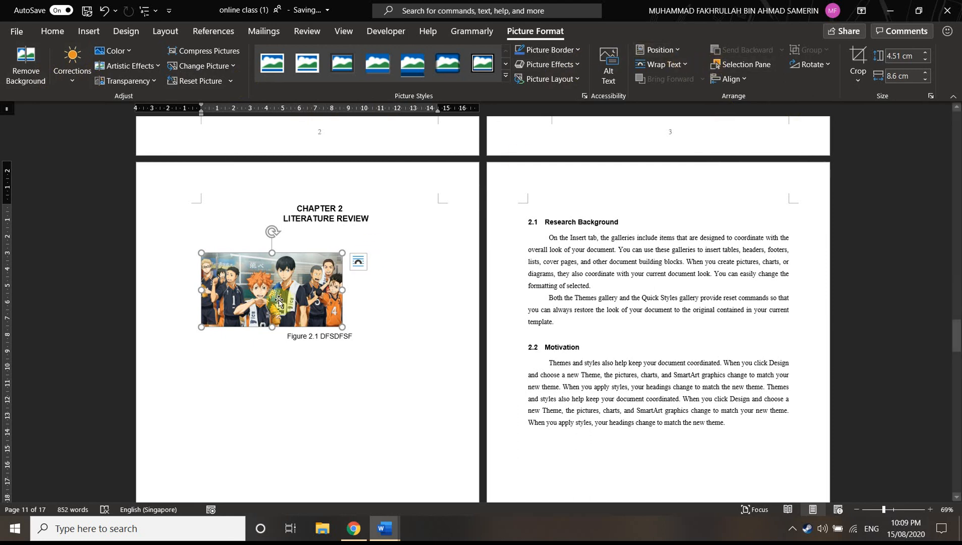
click(674, 47)
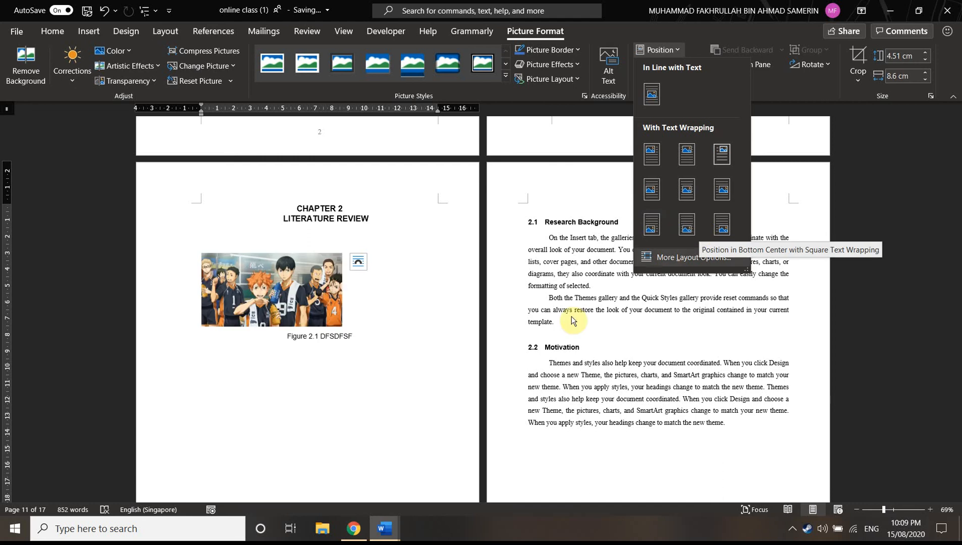
scroll(454, 350, down, 3)
scroll(454, 354, down, 1)
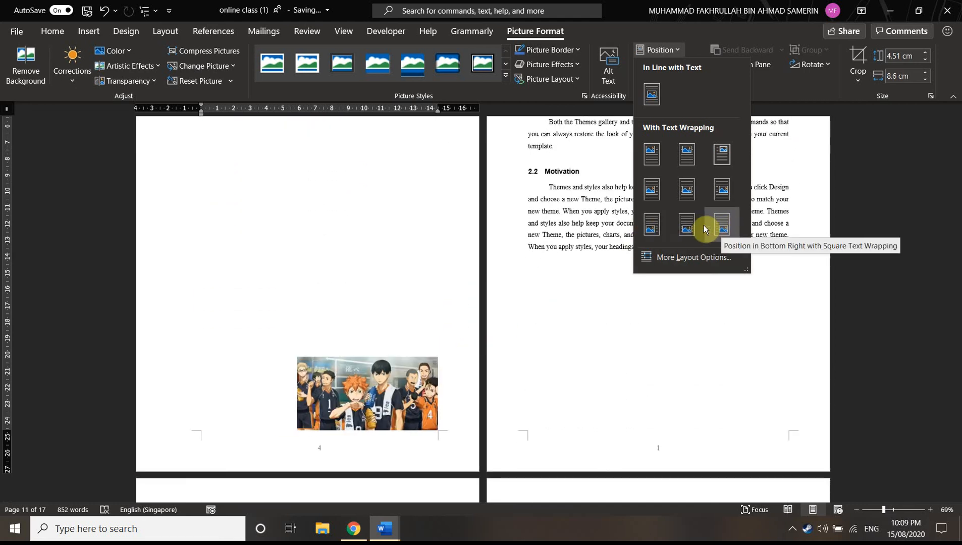
click(565, 281)
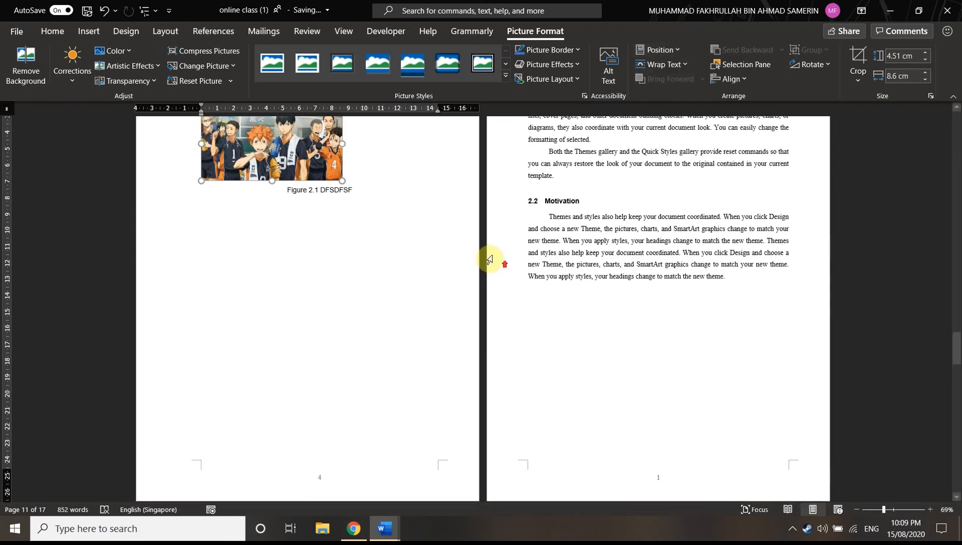
scroll(489, 260, up, 3)
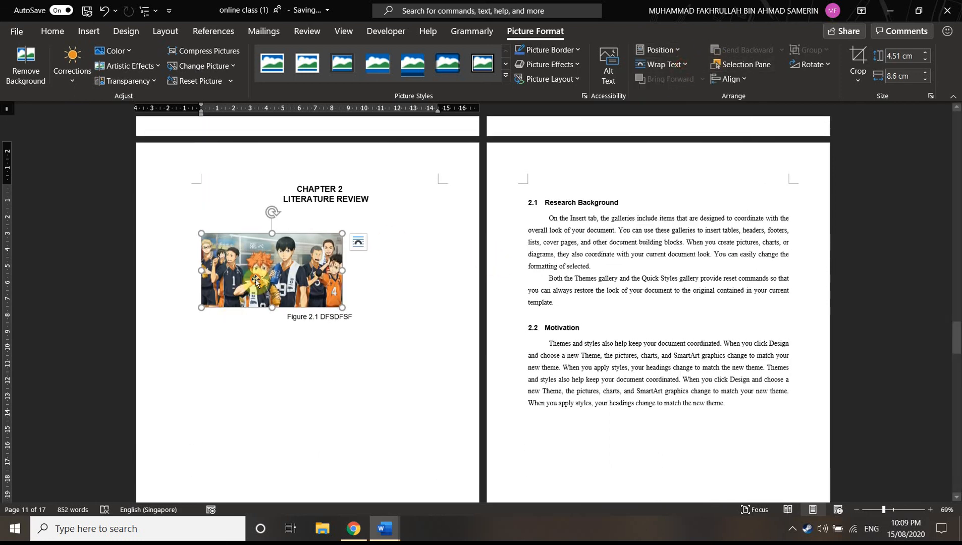
click(359, 242)
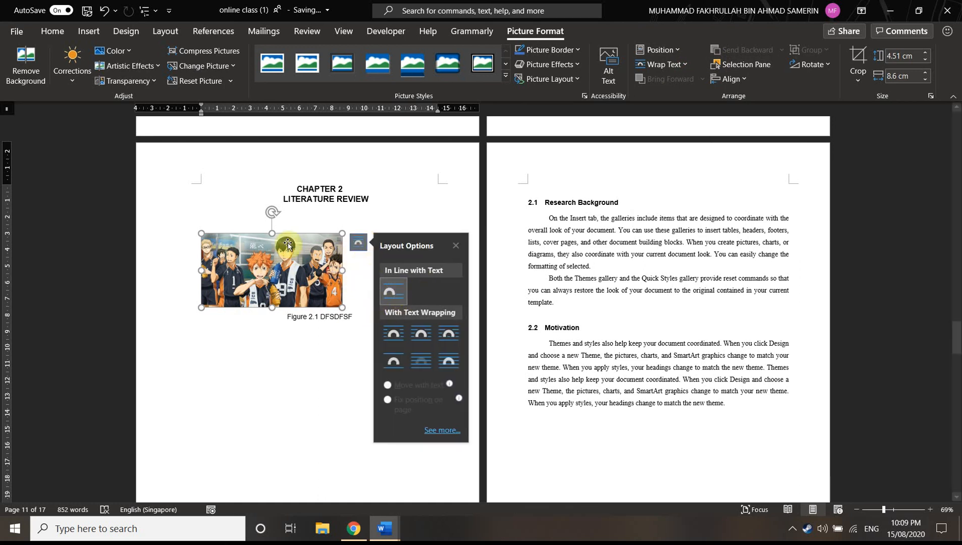
Enlarge the picture to about 6.73 by 12.82 cm, place it behind the text and move it up to the Literature Review title
drag(342, 306, 412, 345)
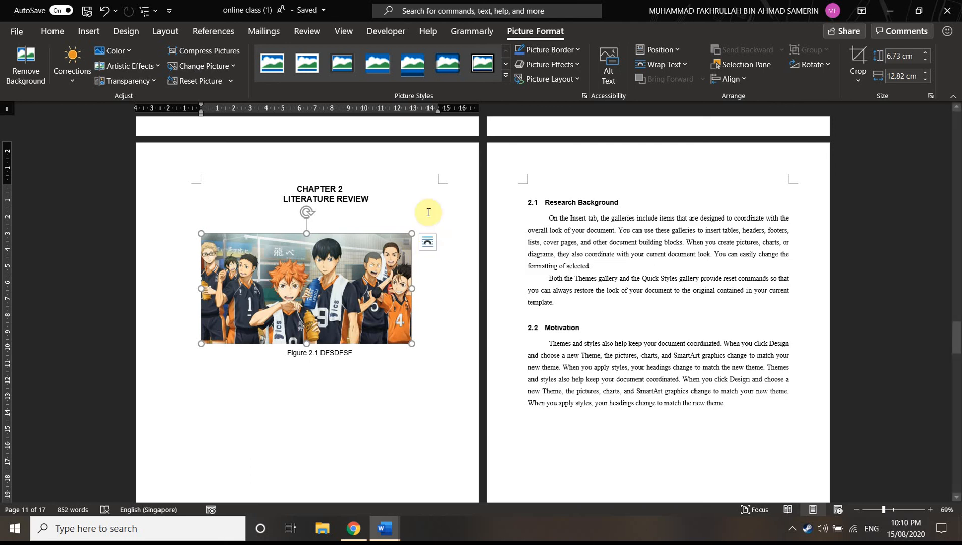
click(427, 243)
click(491, 361)
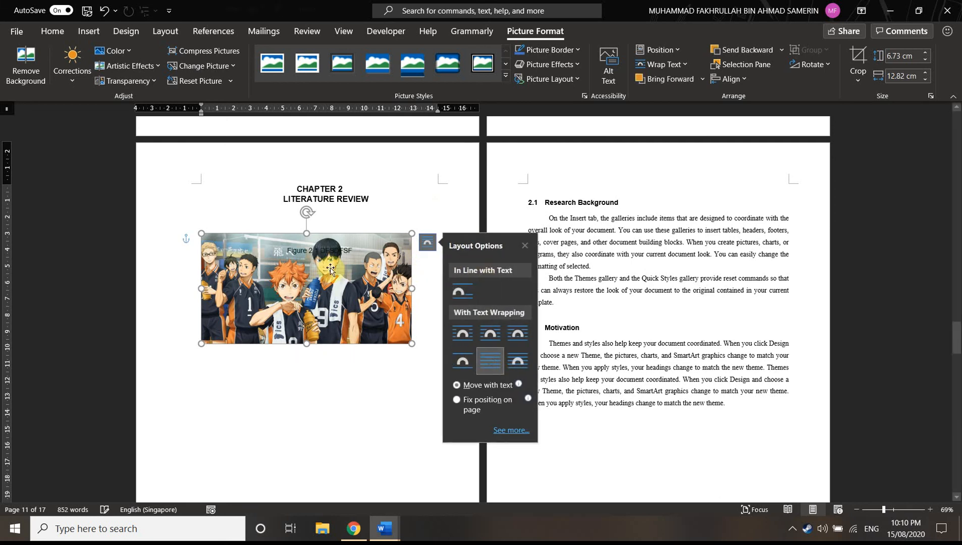
drag(311, 254, 285, 269)
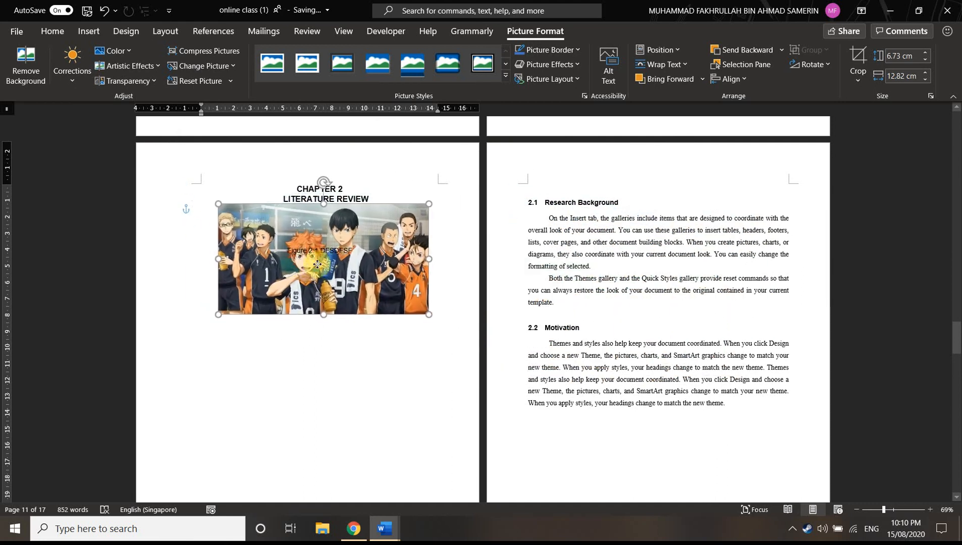
right_click(346, 297)
key(Escape)
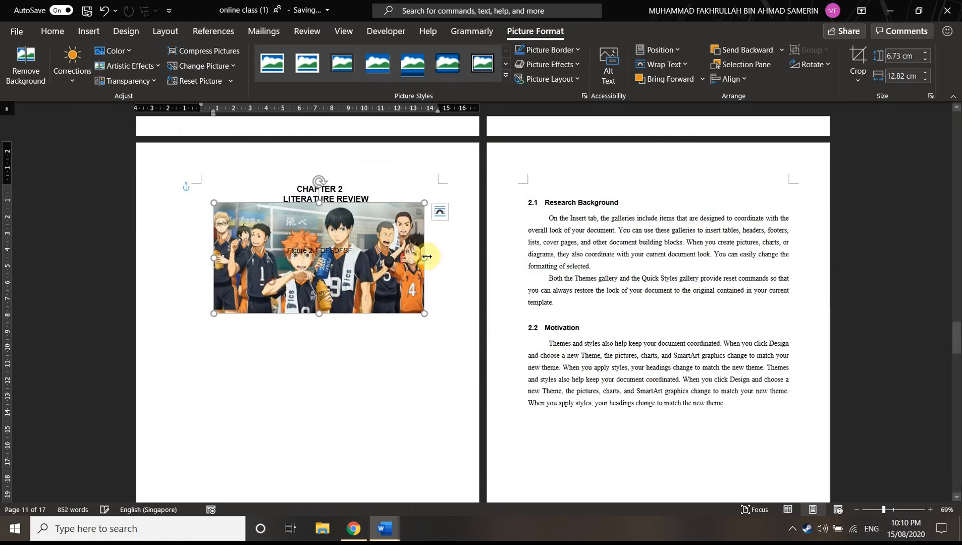
Place the picture in front of the text and move it up over the Chapter 2 title
click(440, 211)
click(530, 330)
mouse_move(364, 301)
mouse_down()
mouse_move(650, 275)
mouse_move(707, 248)
mouse_move(640, 288)
mouse_move(741, 274)
mouse_move(402, 302)
mouse_move(368, 288)
mouse_up()
Set the picture's wrapping to Top and Bottom and move it into the first paragraph of section 2.1
click(444, 198)
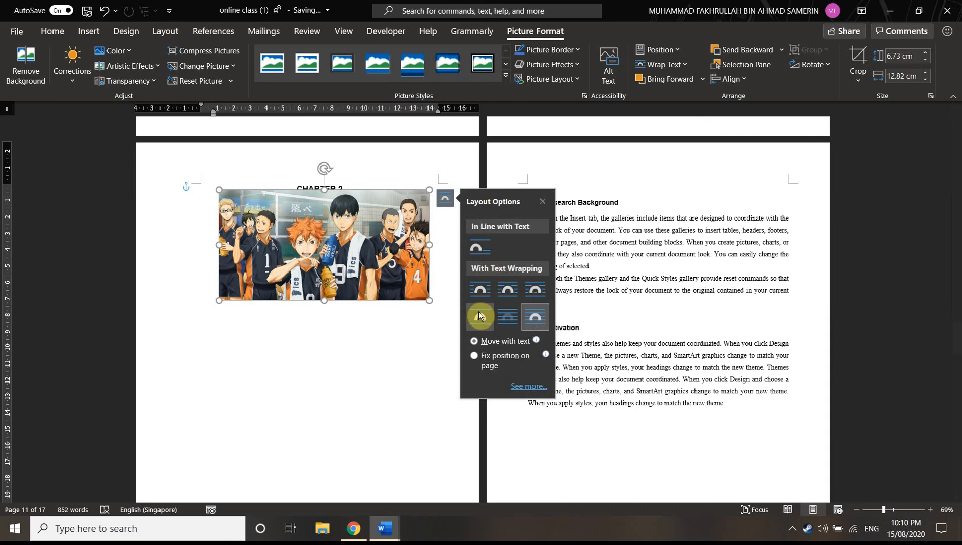
click(482, 320)
drag(340, 269, 687, 273)
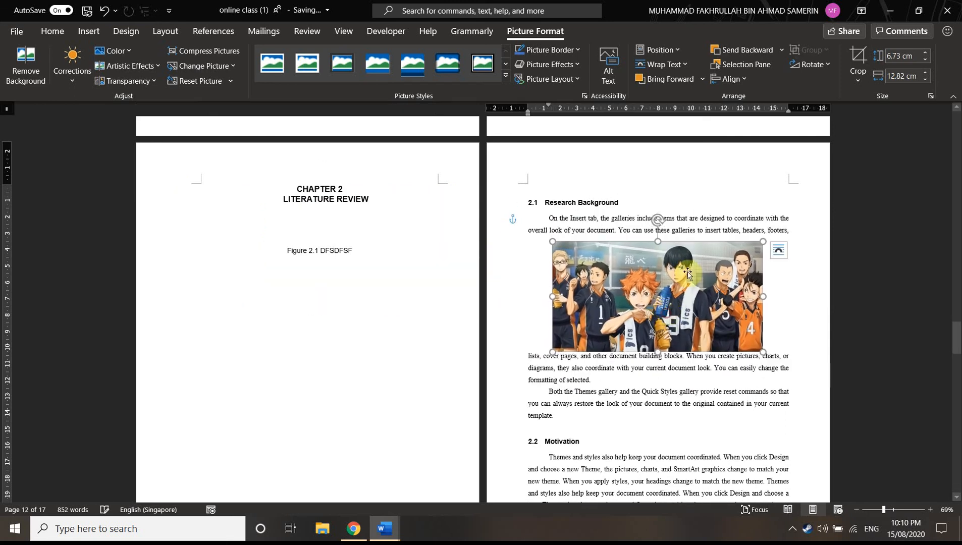
click(776, 254)
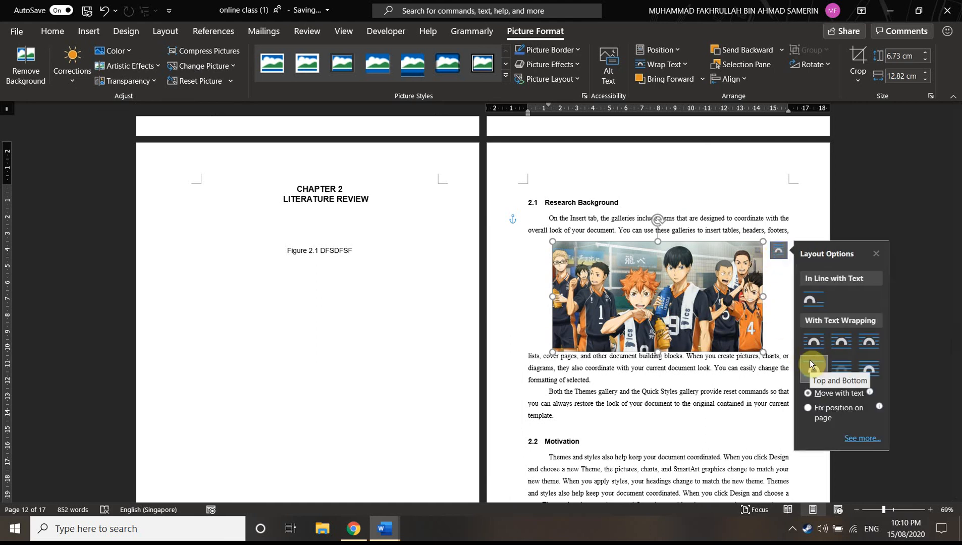
click(810, 361)
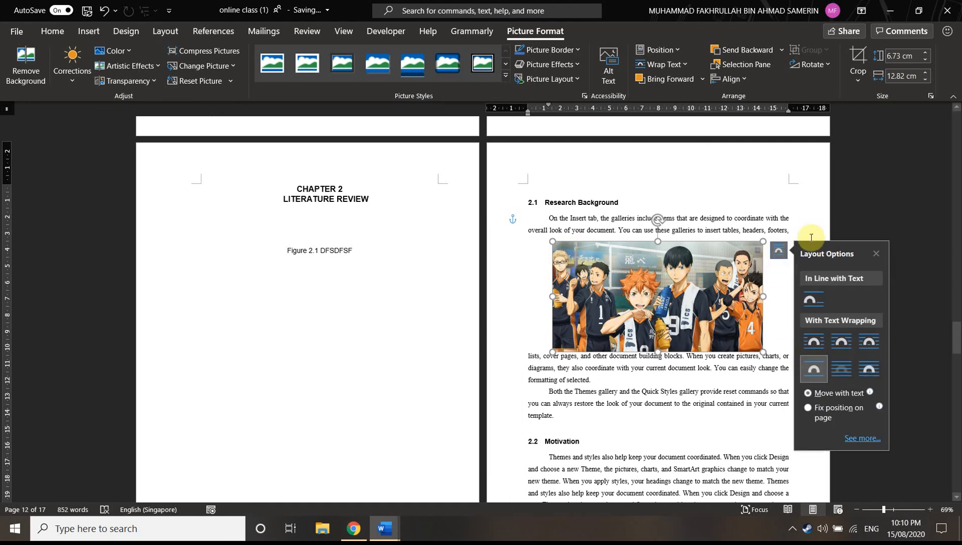
Set the picture's text wrapping to Through and shrink it to about 4.56 cm high and 8.69 cm wide within section 2.1
click(873, 346)
mouse_move(702, 299)
mouse_down()
mouse_move(706, 335)
mouse_move(709, 287)
mouse_up()
drag(768, 334, 679, 289)
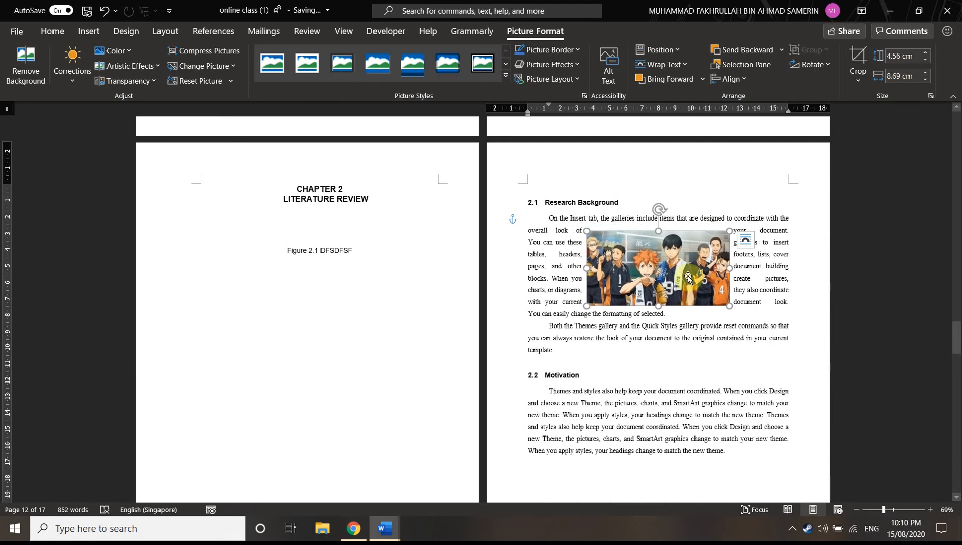
Try Tight text wrapping on the picture in section 2.1, followed by Square wrapping
click(758, 242)
click(697, 244)
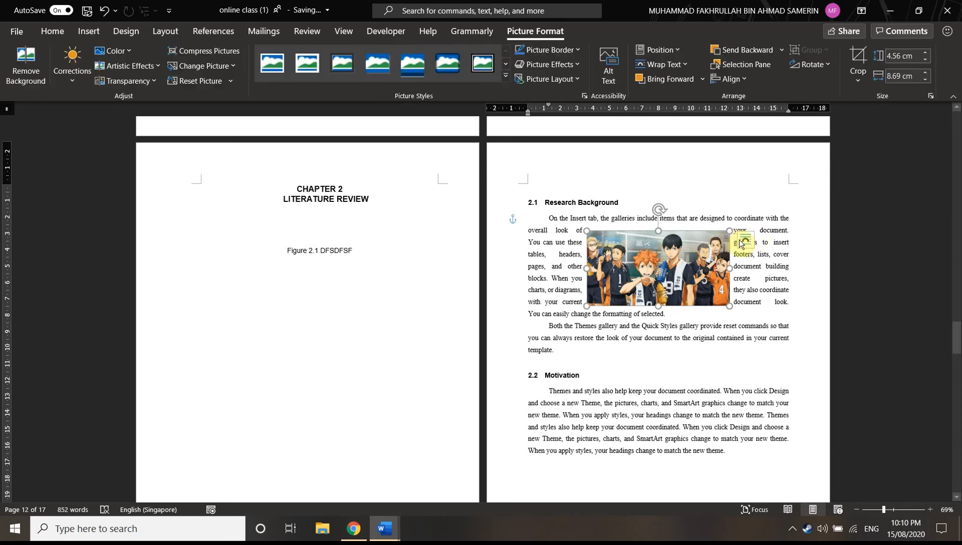
click(746, 240)
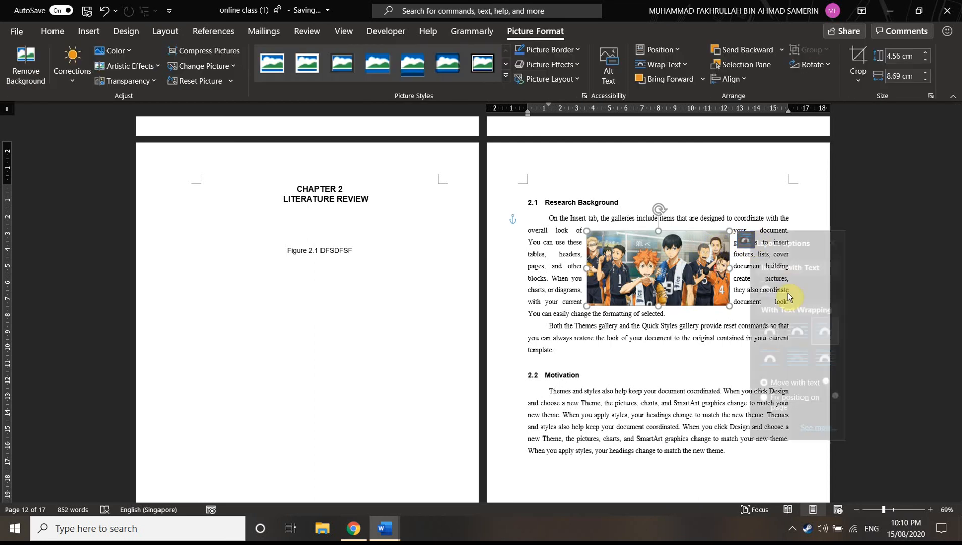
click(807, 334)
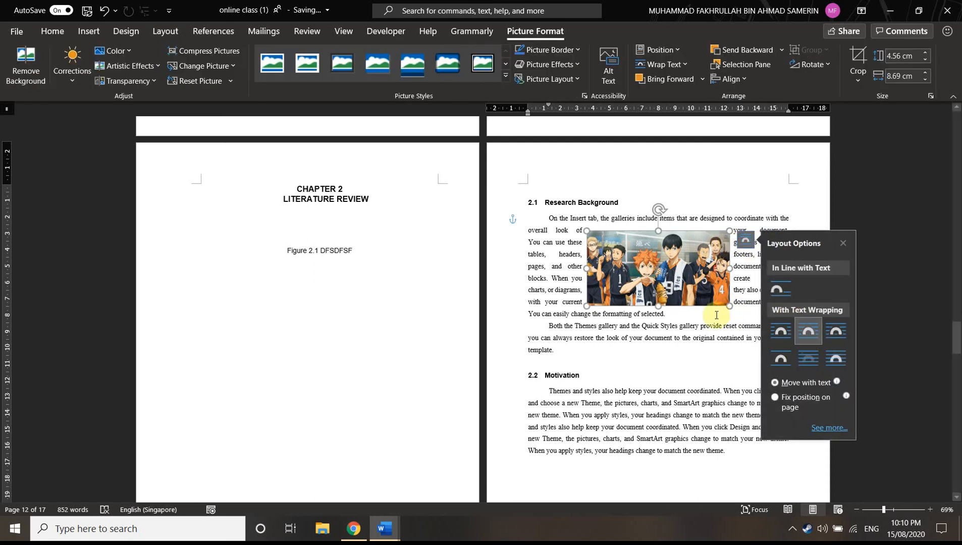
click(782, 333)
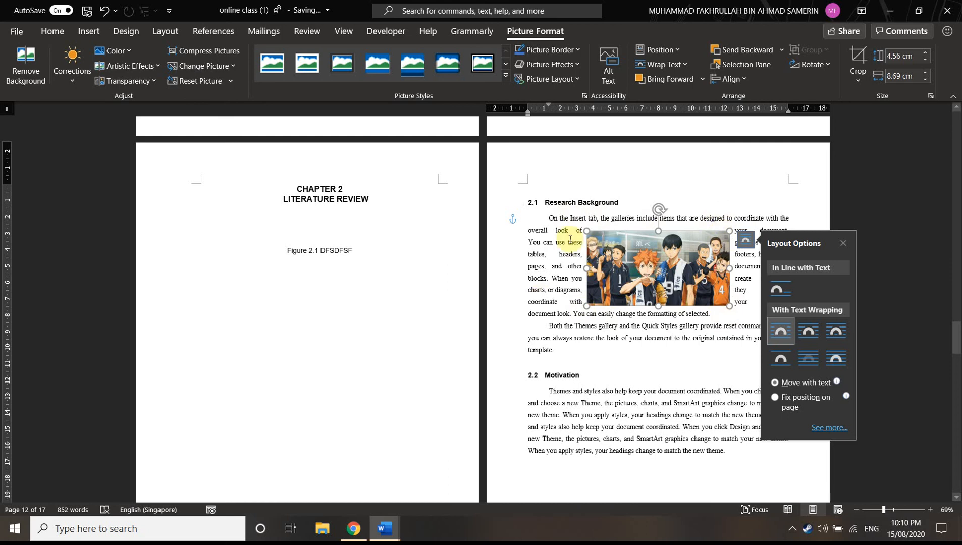
Move the picture back below the Chapter 2 title and set its layout to In Line with Text
drag(640, 297, 289, 270)
right_click(320, 257)
click(364, 239)
click(376, 231)
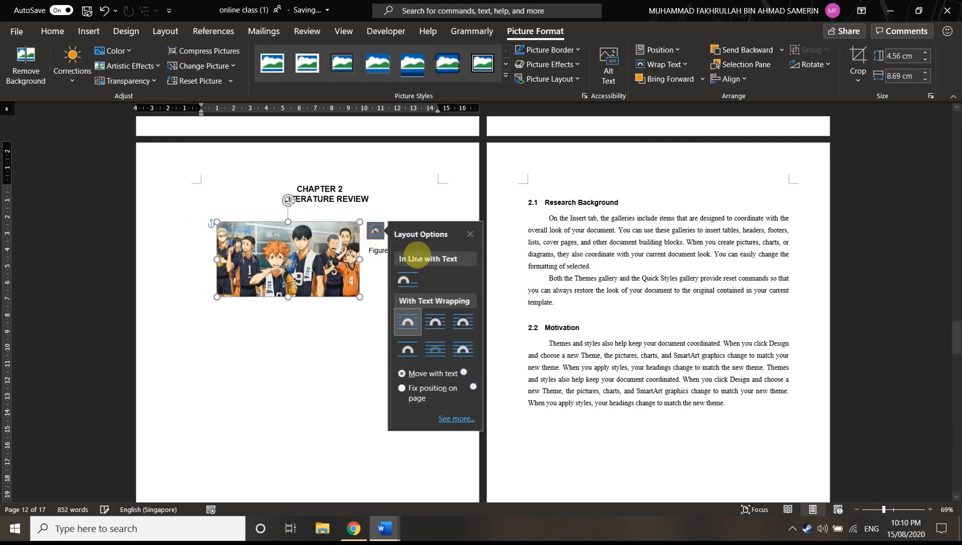
click(402, 280)
click(331, 262)
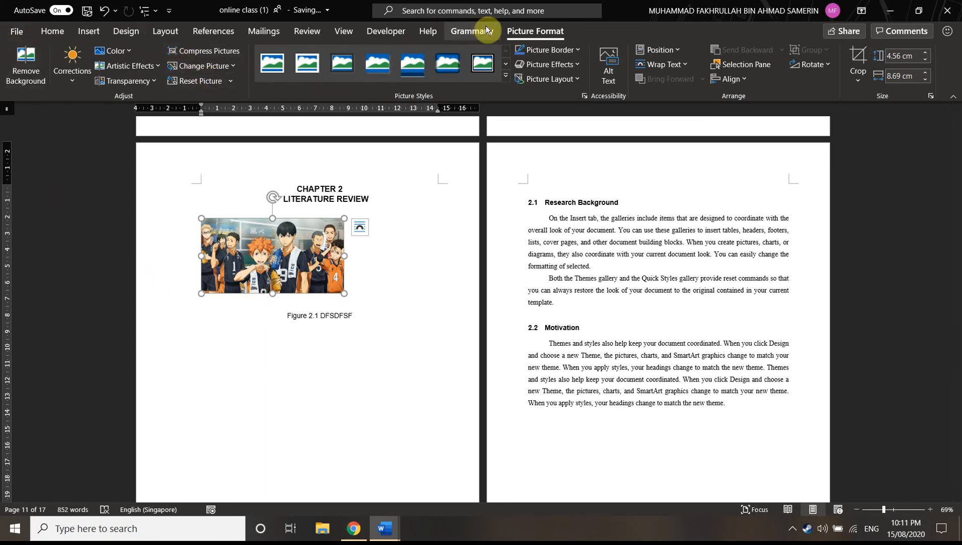
click(52, 31)
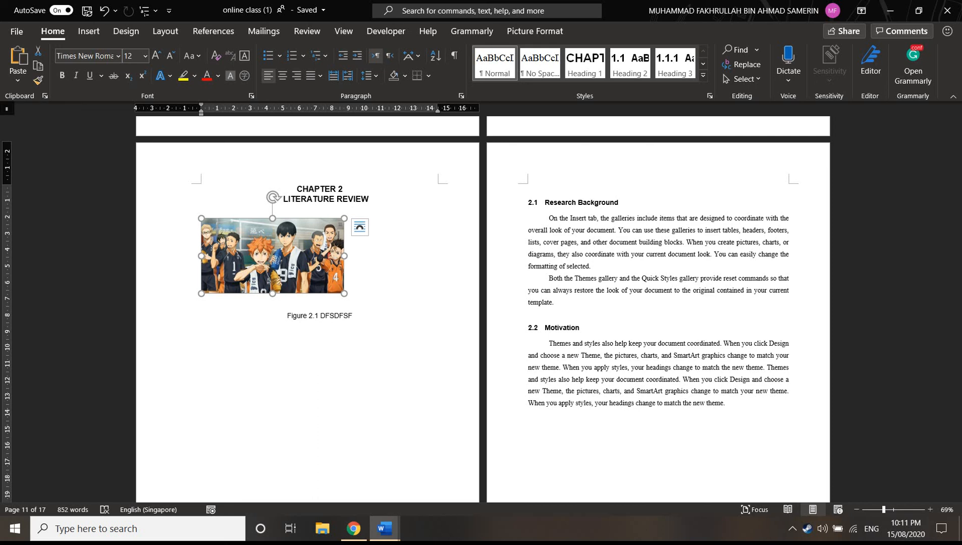
scroll(798, 236, down, 5)
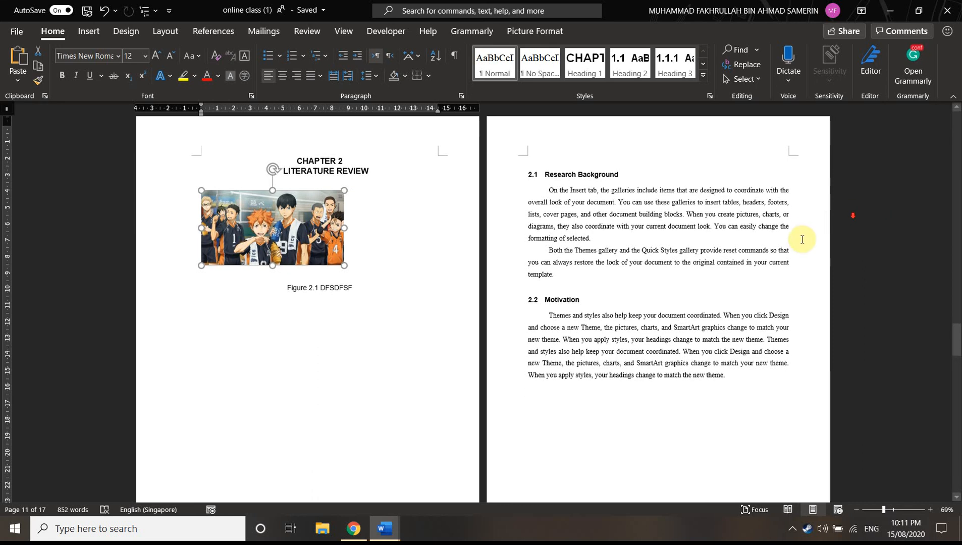
scroll(809, 237, down, 3)
scroll(821, 242, up, 5)
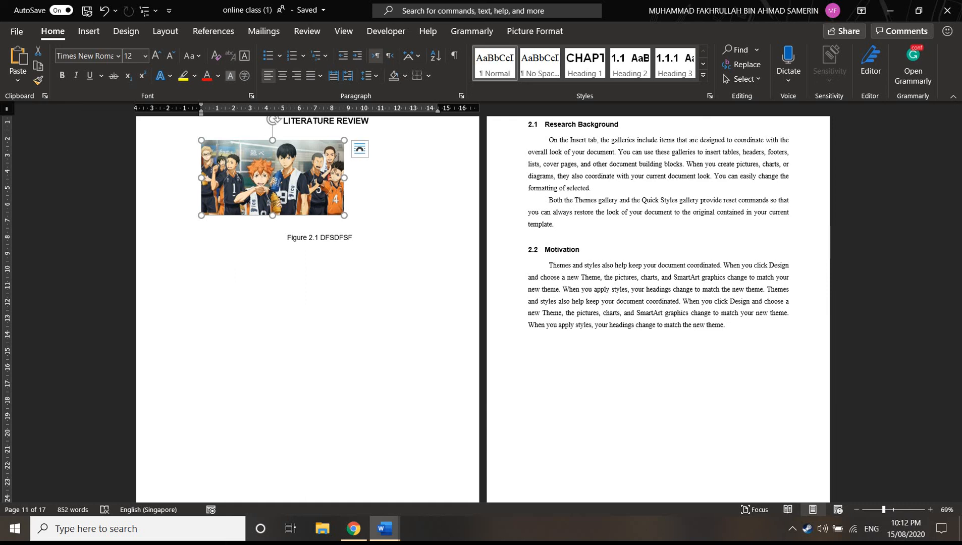
scroll(612, 221, up, 2)
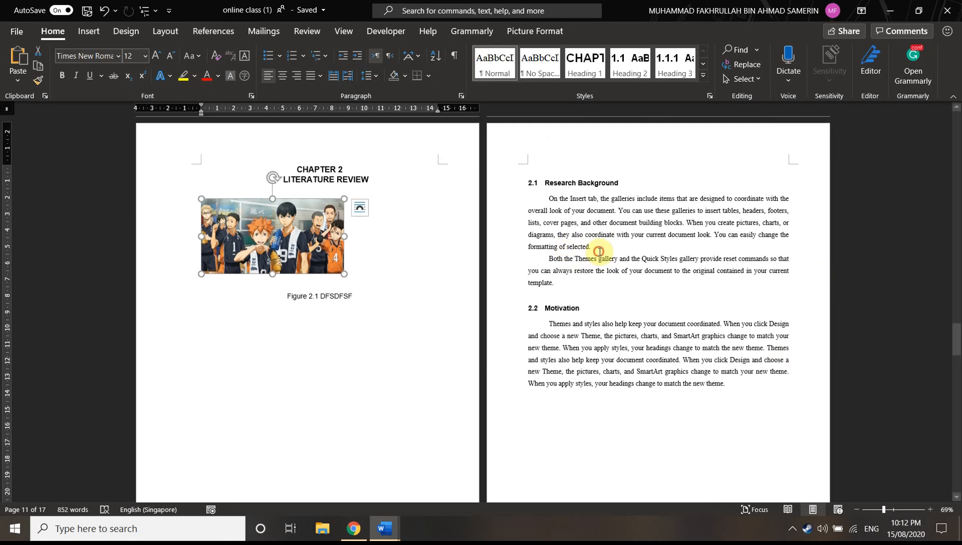
Place the cursor at the end of section 2.1's first paragraph and choose APA Sixth Edition as the citation style
click(591, 247)
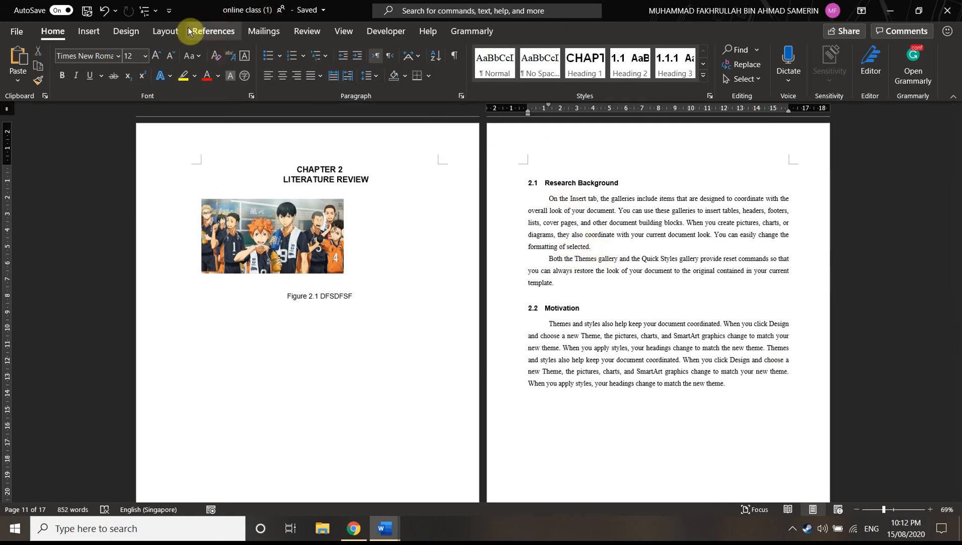
click(213, 30)
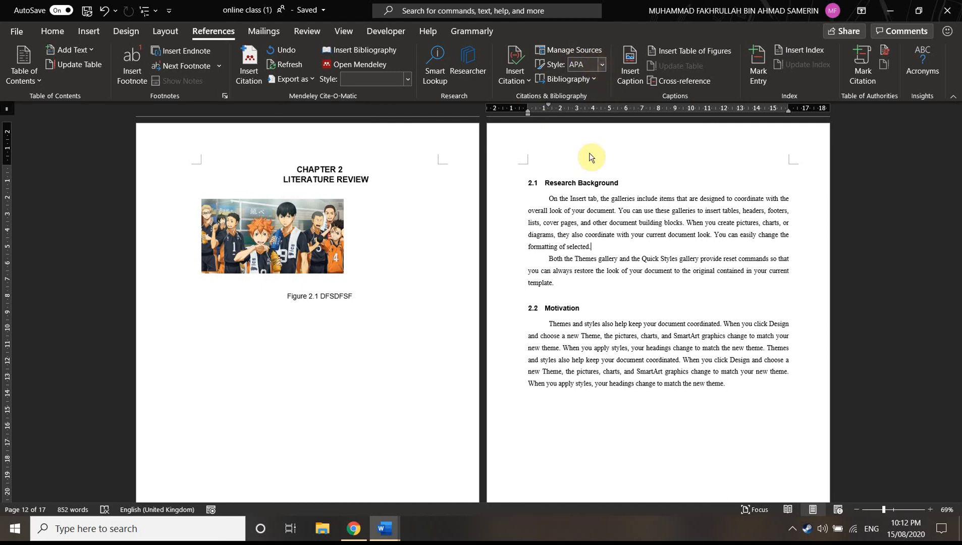
click(602, 64)
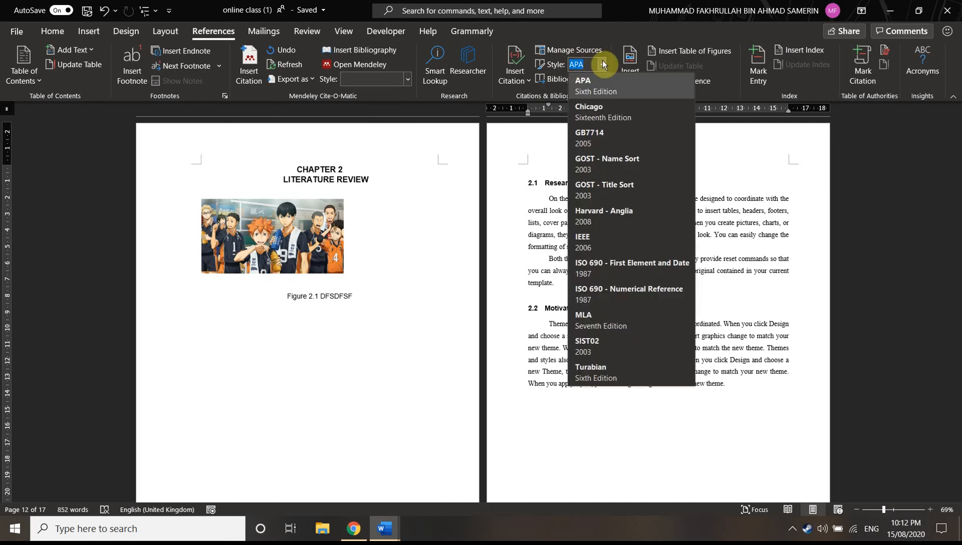
click(637, 88)
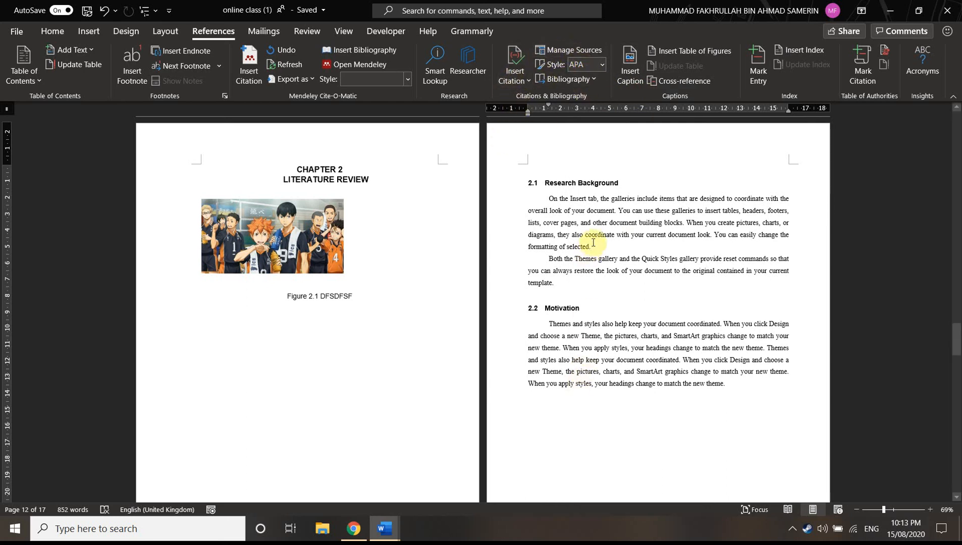
Start a new citation source at the end of section 2.1's first paragraph, with Journal Article as the source type
click(516, 80)
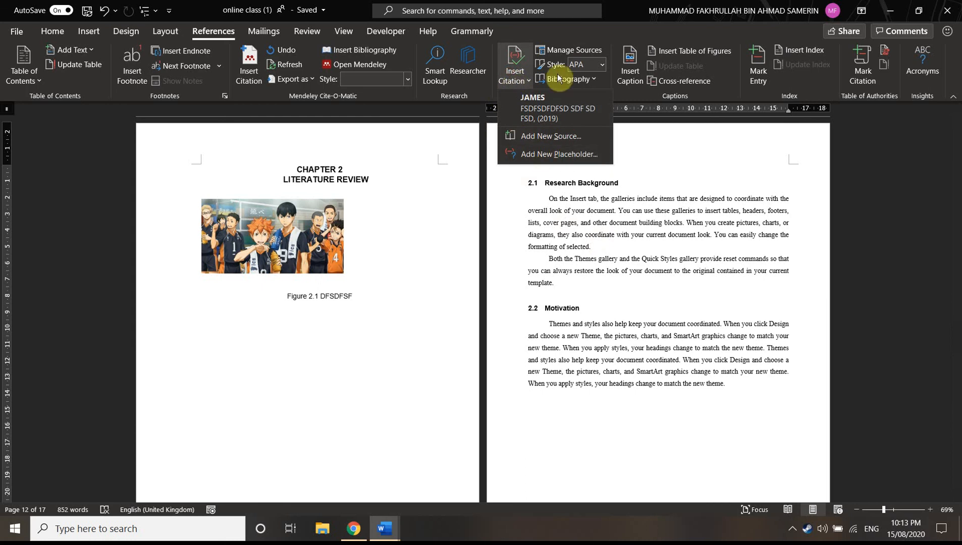
click(554, 136)
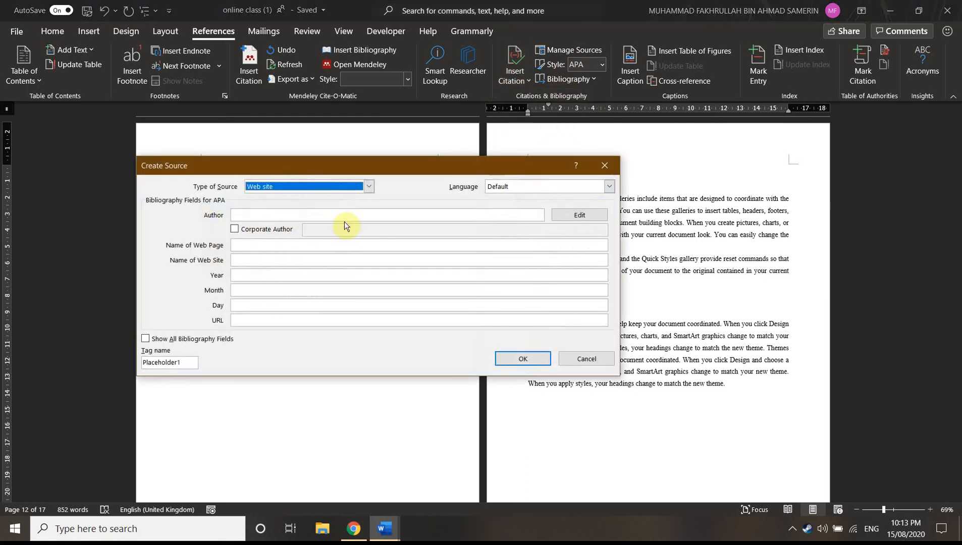
drag(366, 165, 573, 159)
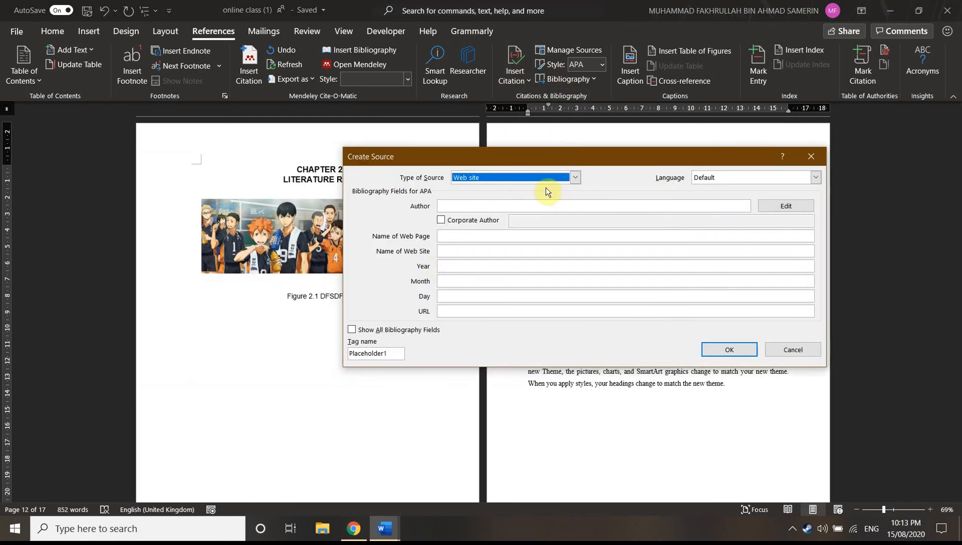
click(560, 177)
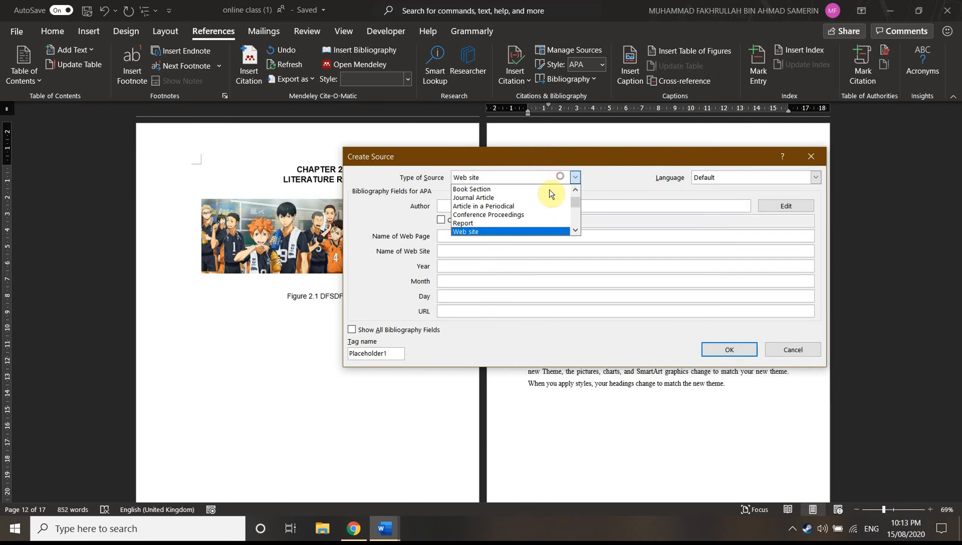
click(488, 194)
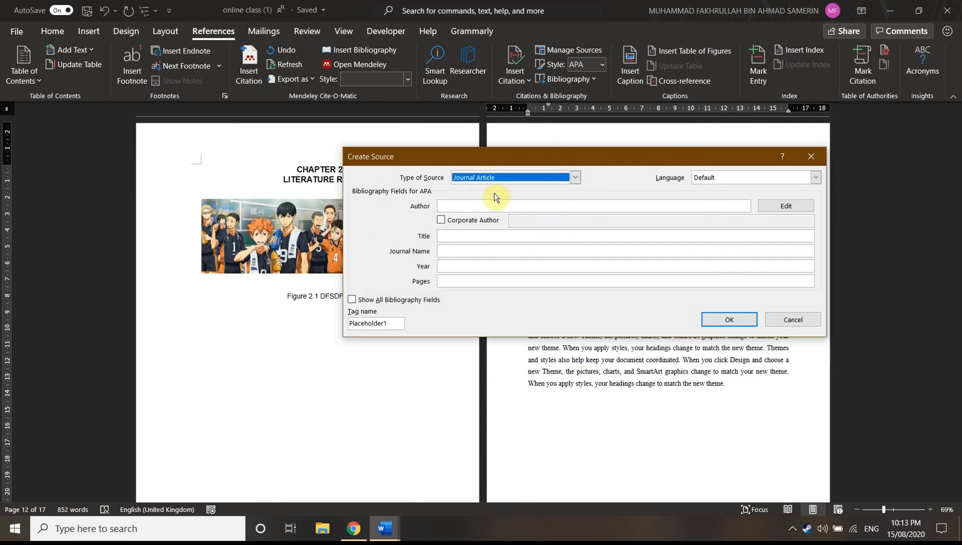
Enter the author's full name for the new source and have it split into last and first name in the name editor
click(459, 206)
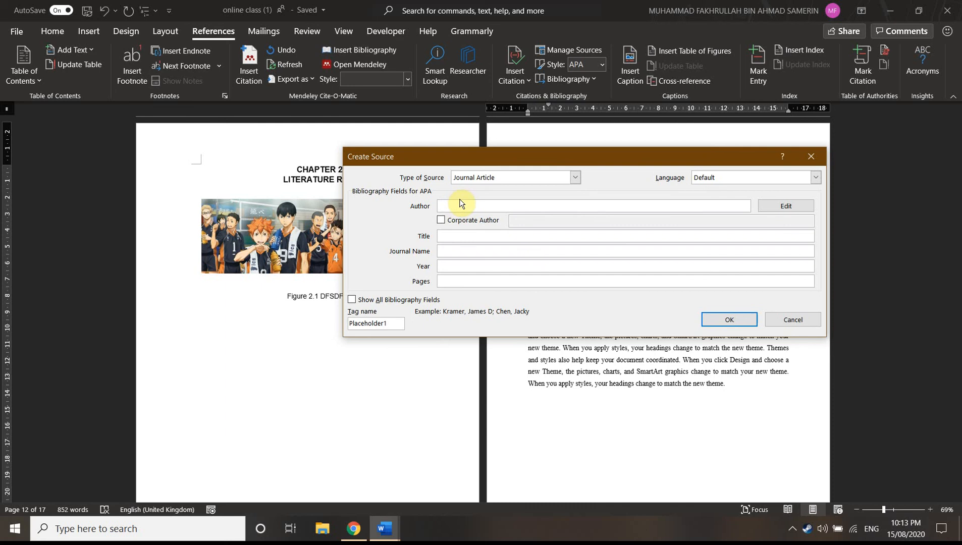
text(james bonf)
key(BackSpace)
text(d)
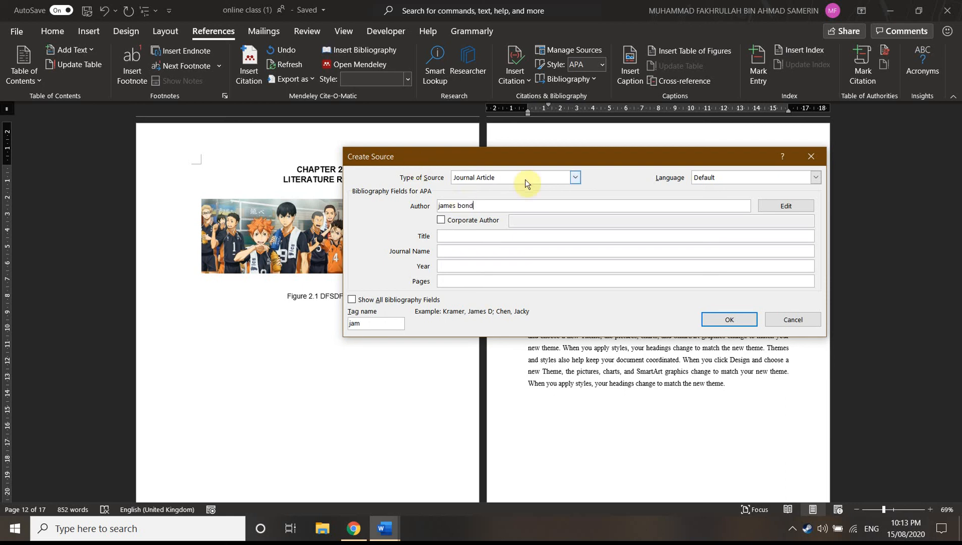
click(772, 205)
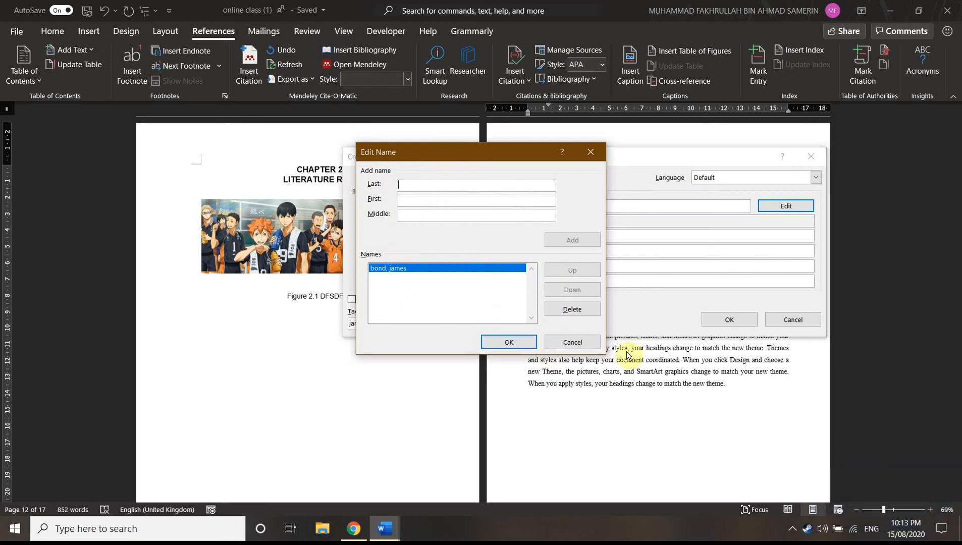
click(509, 341)
Give the source the title "distribution system", journal name "shdsadhasdsd" and year 2010, and insert its citation
click(458, 235)
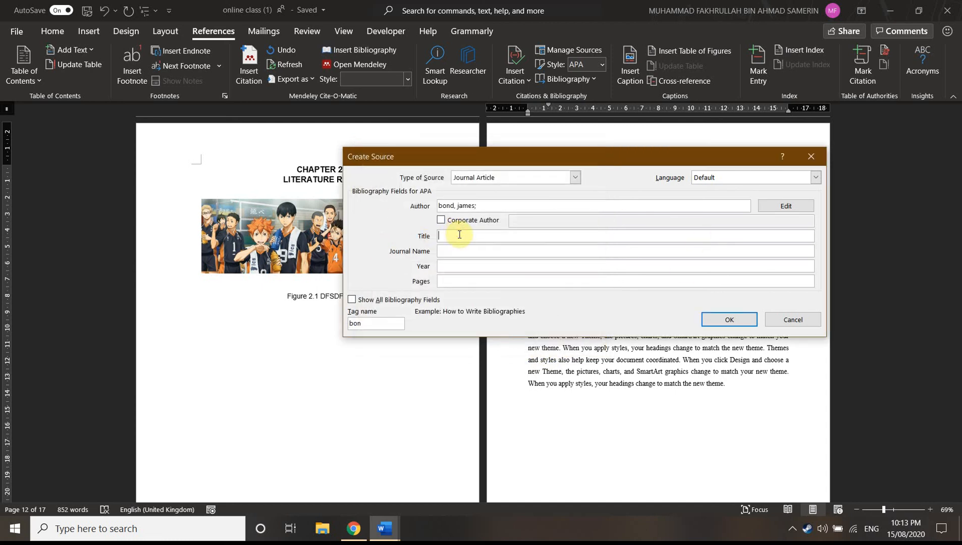
text(distribution system)
click(477, 250)
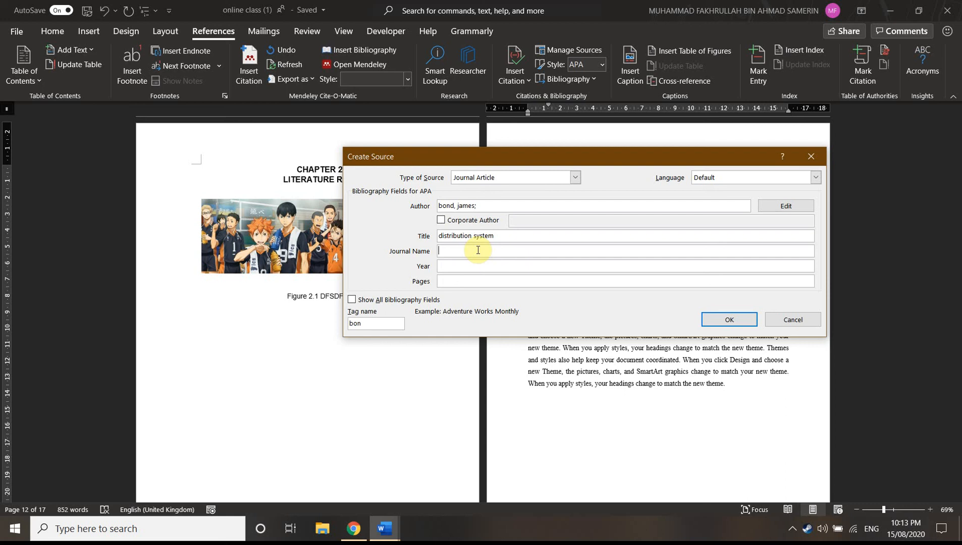
text(shdsadhasdsd)
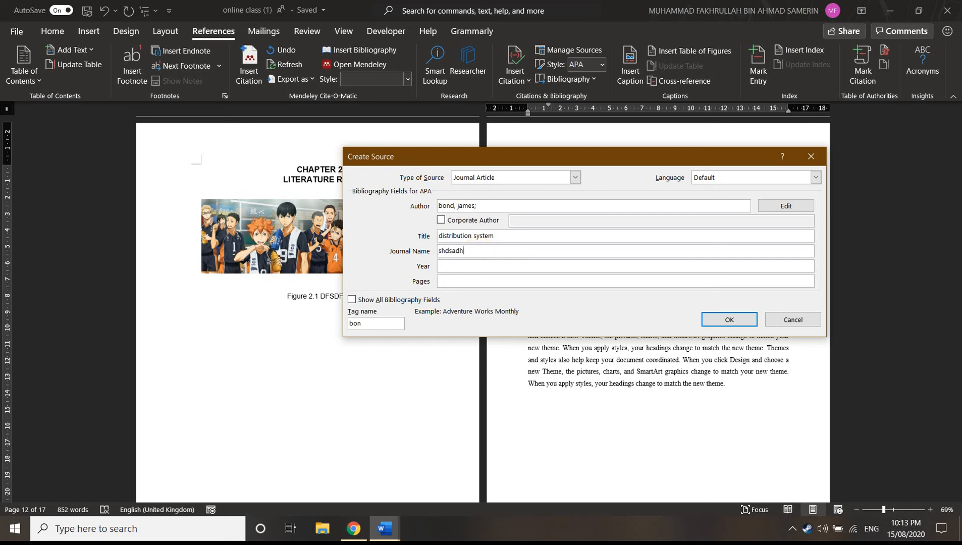
click(459, 264)
text(2010)
click(471, 278)
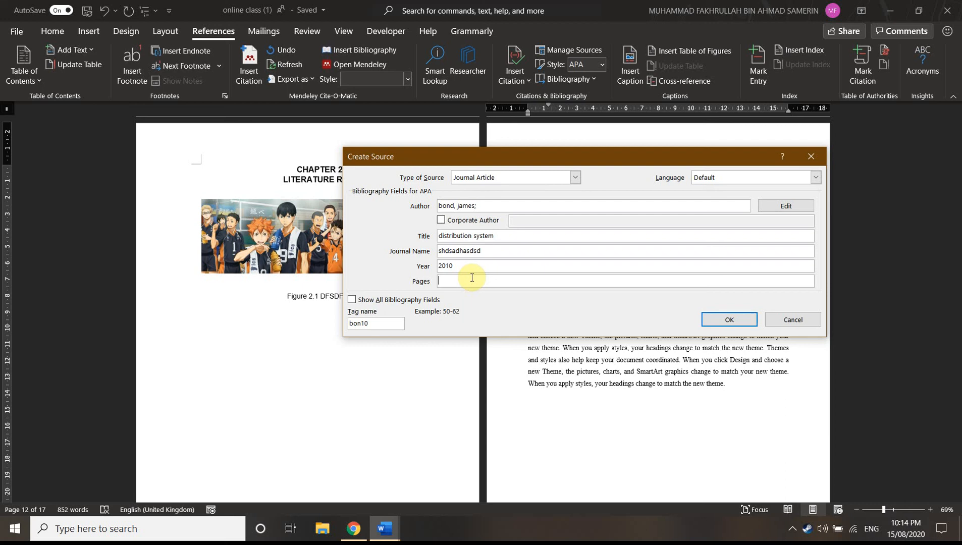
click(744, 321)
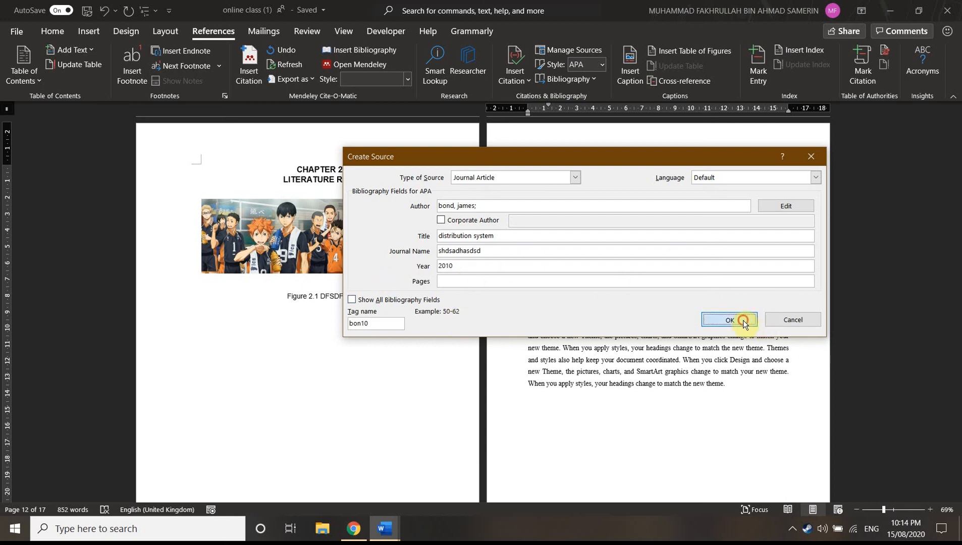
Examine the inserted citation at the end of section 2.1's first paragraph at a larger zoom
drag(635, 247, 596, 247)
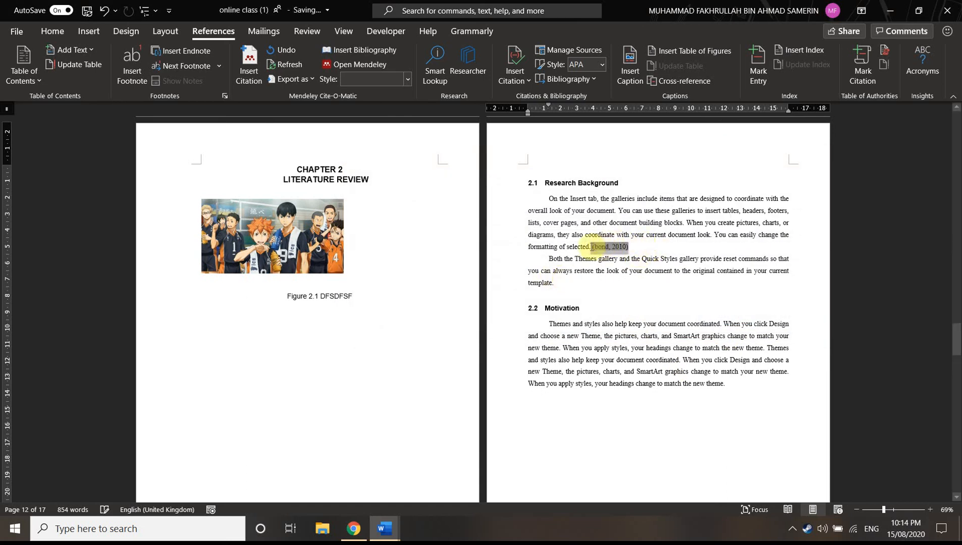
click(666, 253)
click(896, 510)
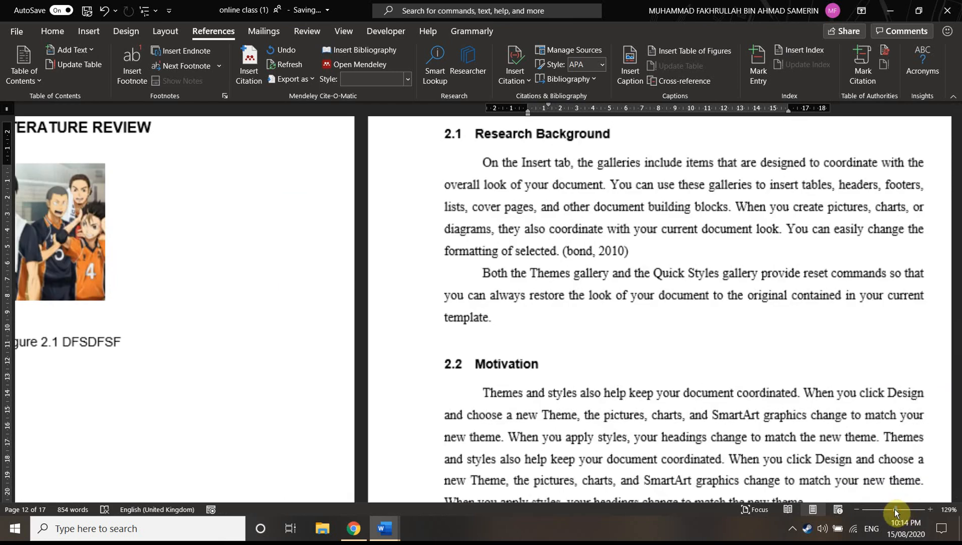
drag(440, 255, 367, 258)
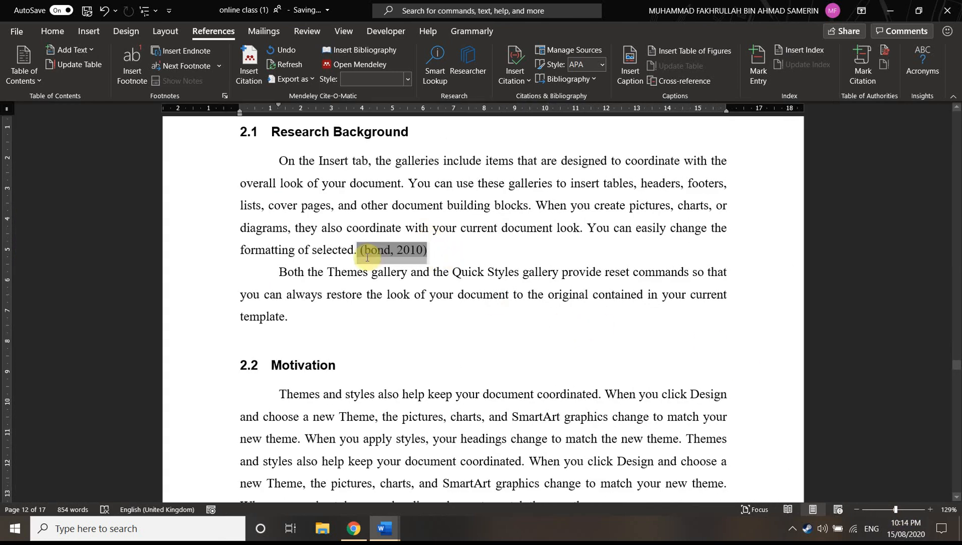
click(439, 255)
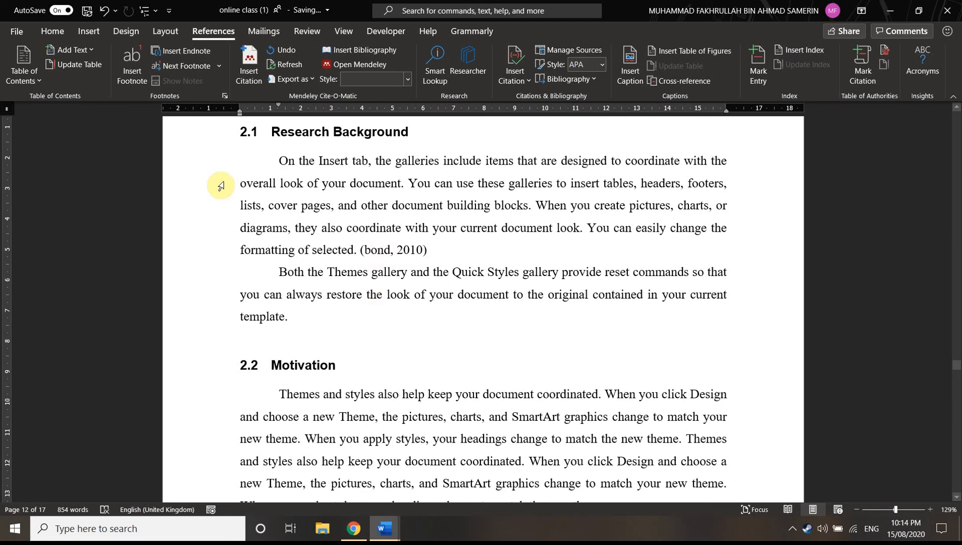
Insert the built-in References bibliography on a new line below the last text line of the final page
scroll(438, 393, down, 10)
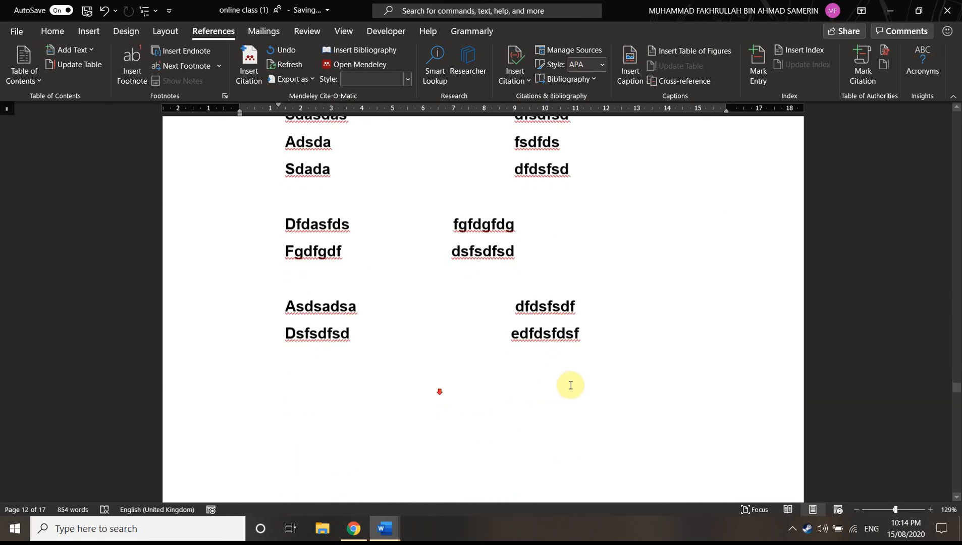
mouse_move(957, 387)
mouse_down()
mouse_move(955, 489)
mouse_move(947, 476)
mouse_up()
scroll(510, 382, up, 10)
scroll(383, 404, down, 4)
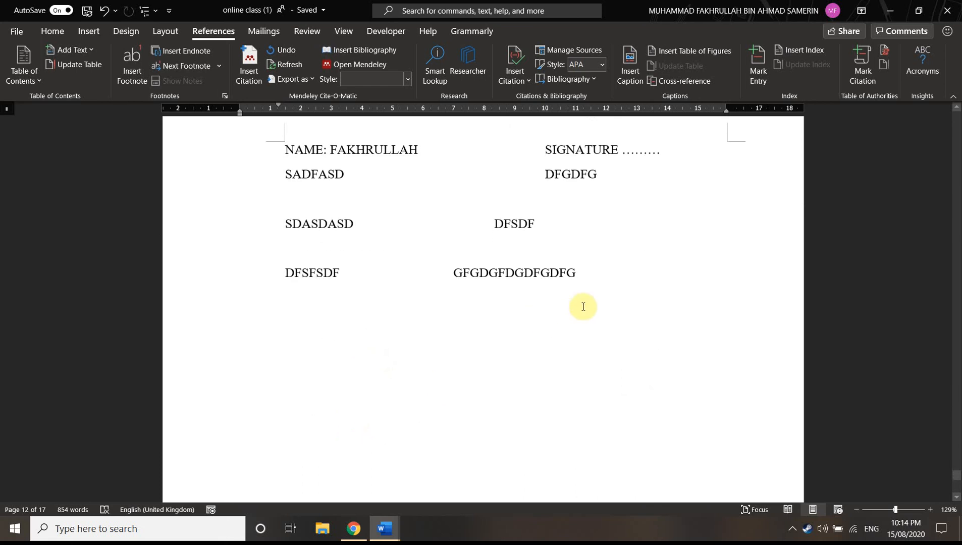
click(613, 282)
key(Return)
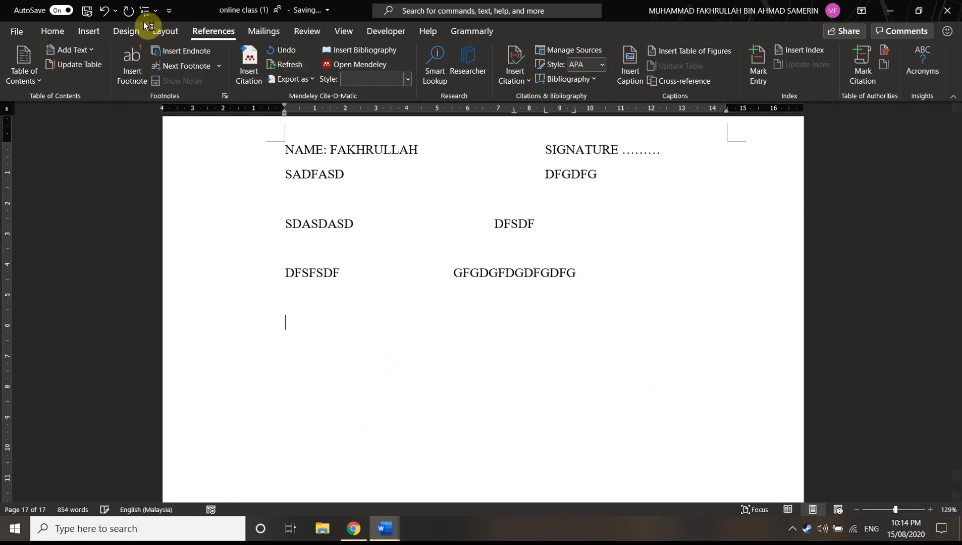
click(591, 79)
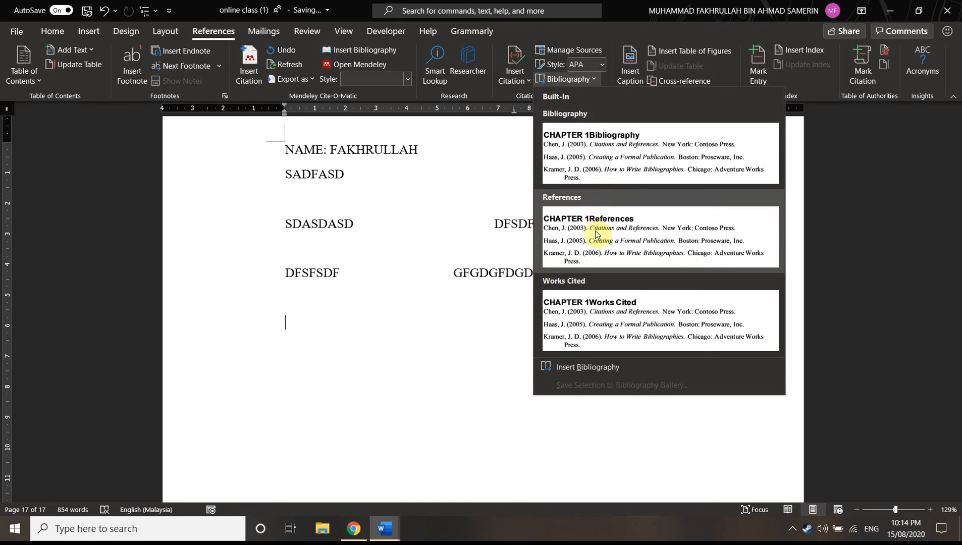
click(595, 233)
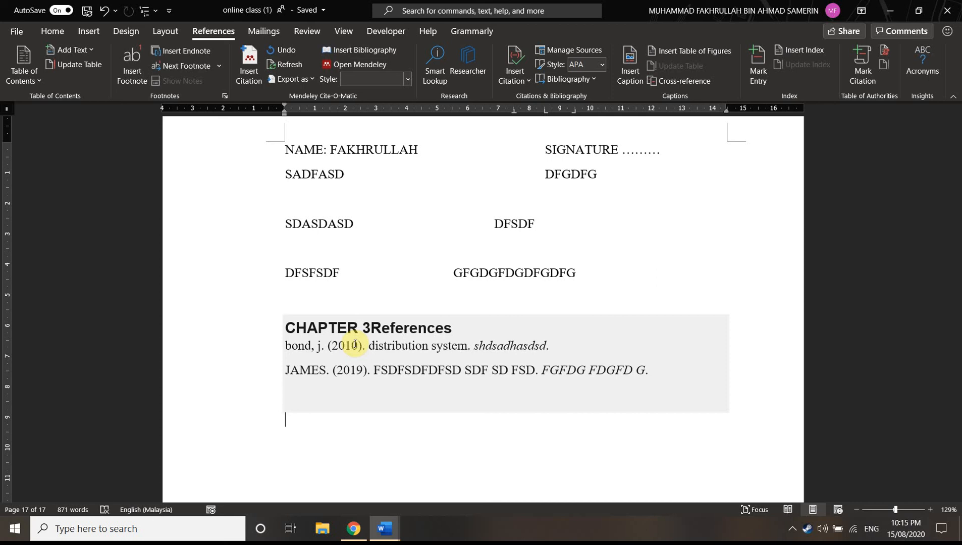
Try to insert a Mendeley citation at the end of the document, dismissing the Mendeley sign-in
key(ctrl+End)
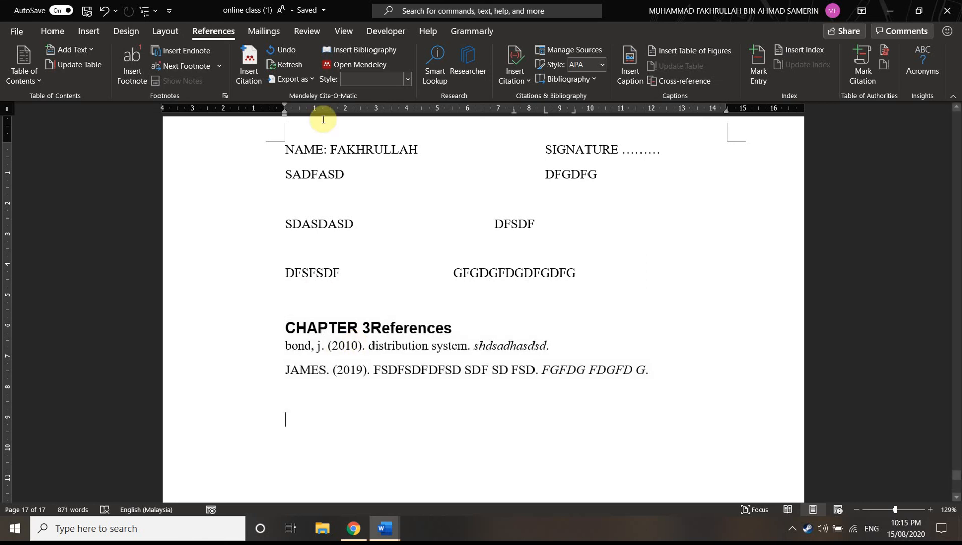
click(251, 74)
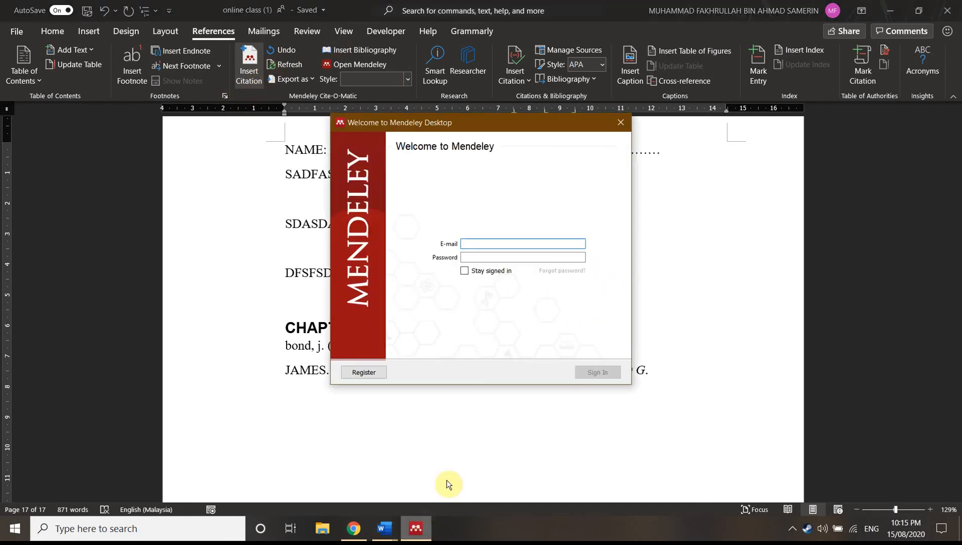
click(620, 125)
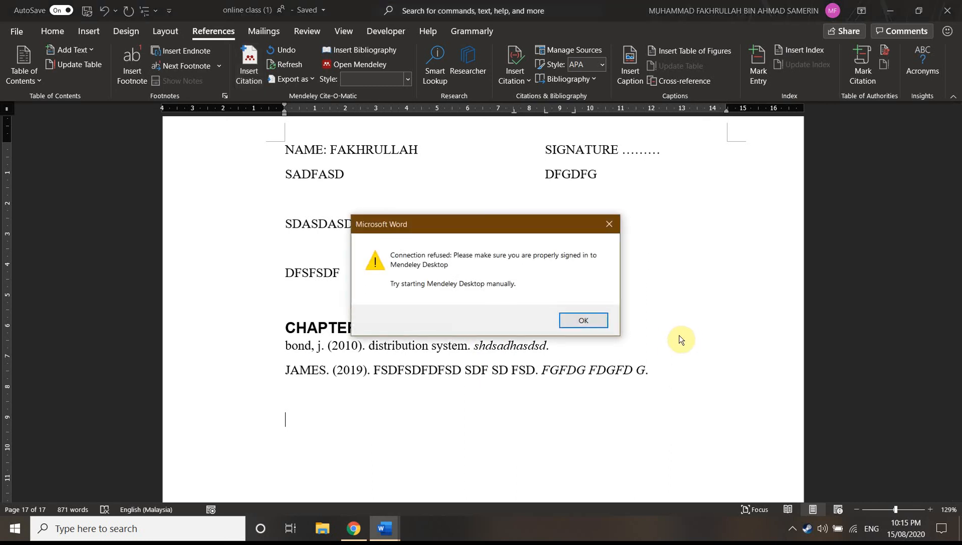
click(610, 225)
Review the document from the references page back through the two-column page to the start of Chapter 2
scroll(634, 235, up, 3)
scroll(601, 240, up, 15)
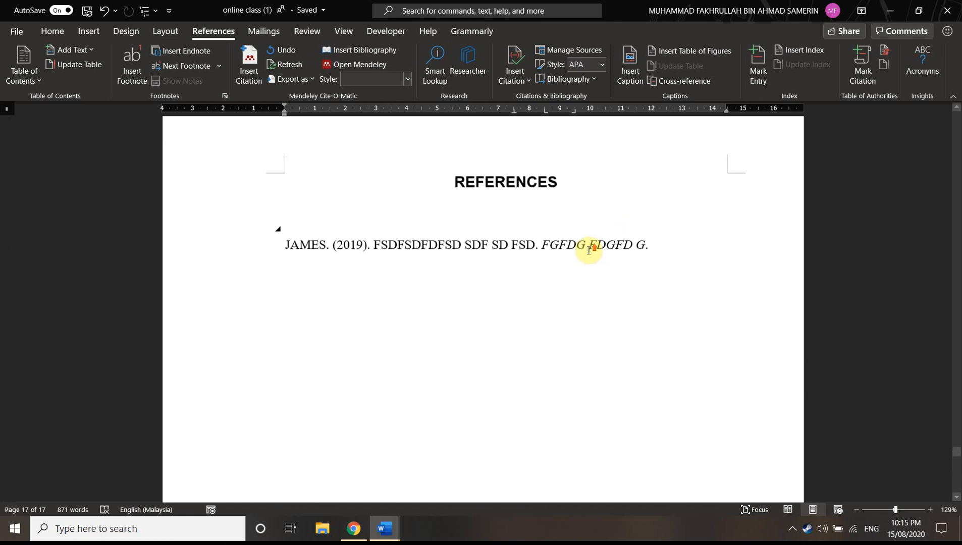
drag(896, 511, 886, 510)
scroll(786, 442, up, 10)
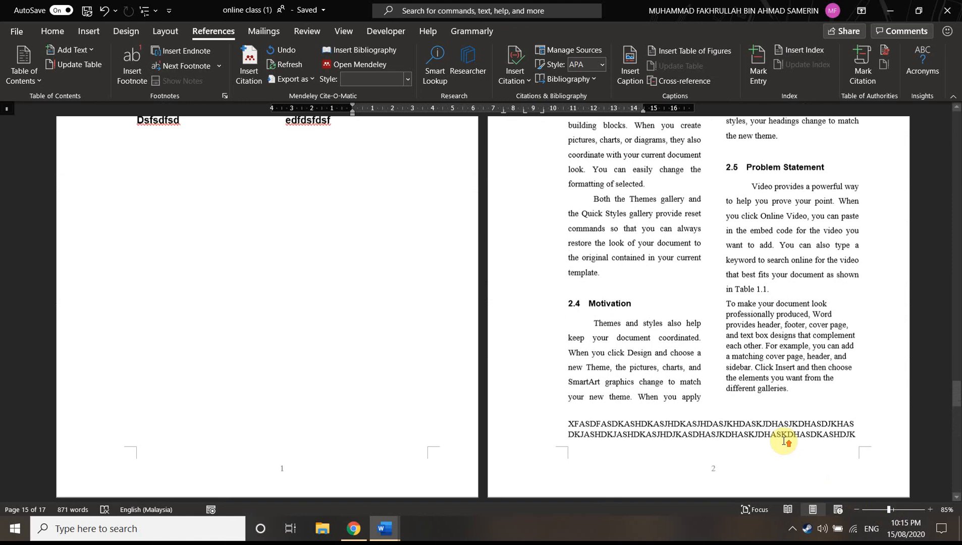
scroll(780, 438, down, 2)
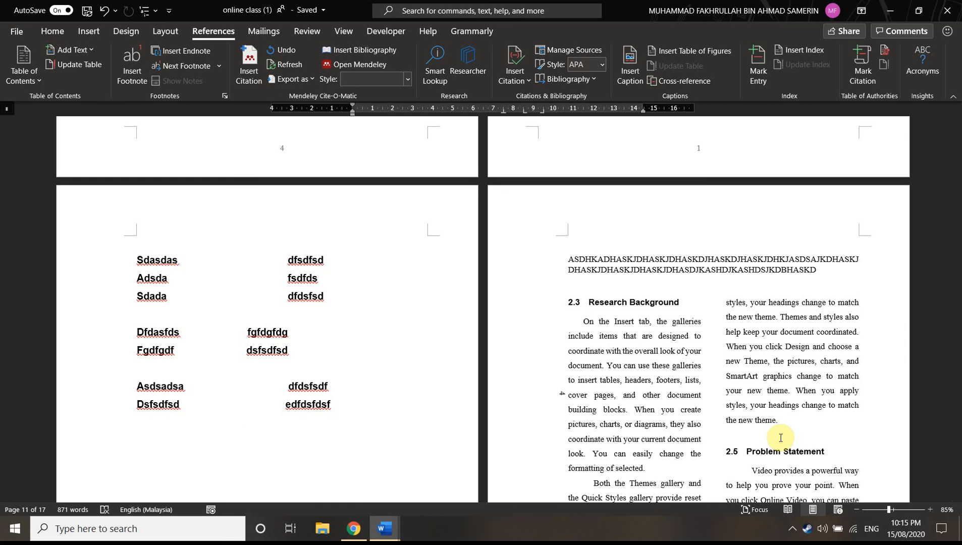
scroll(575, 404, up, 4)
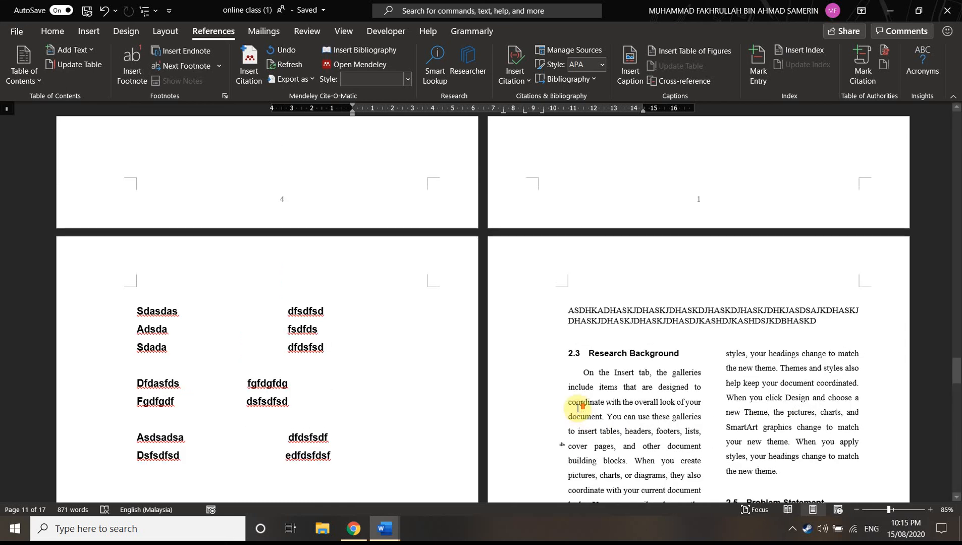
scroll(578, 367, up, 10)
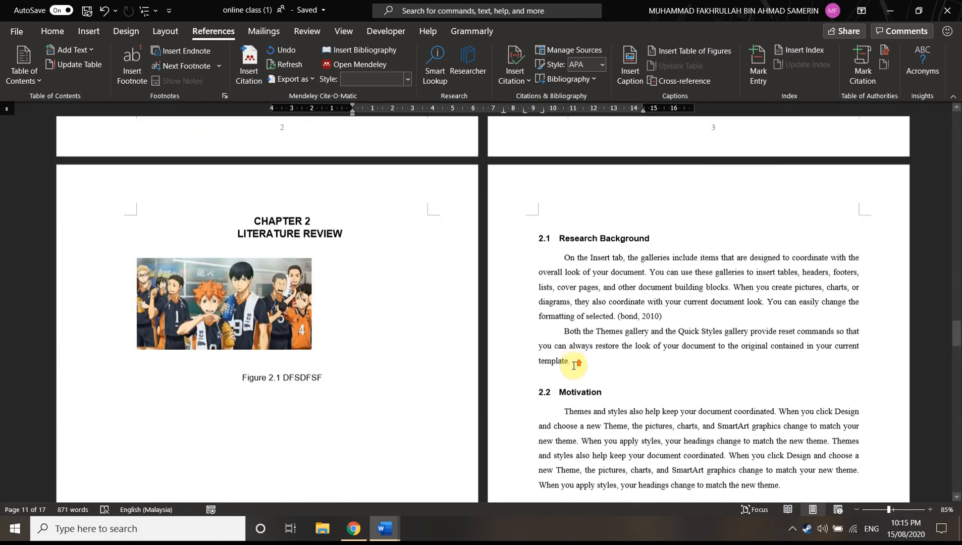
scroll(520, 363, up, 2)
scroll(353, 253, down, 1)
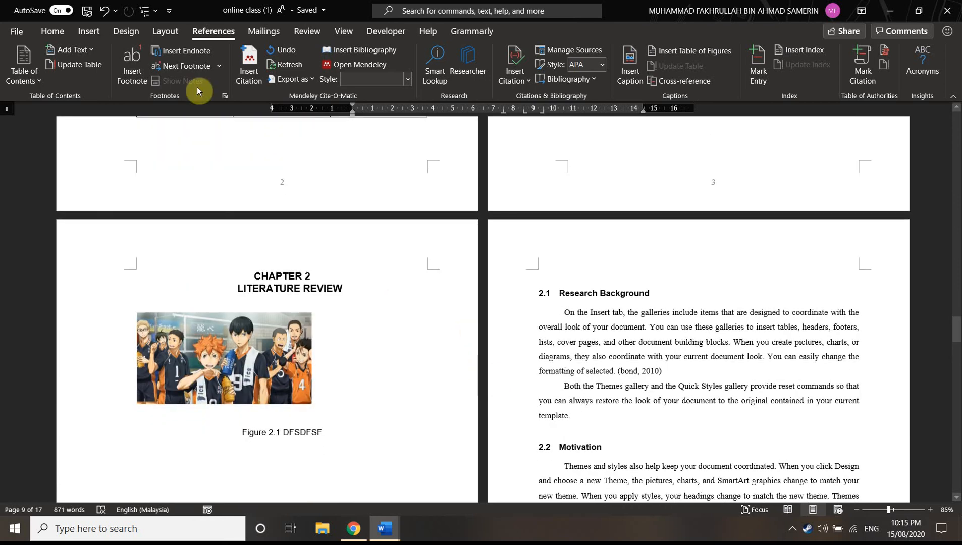
click(51, 31)
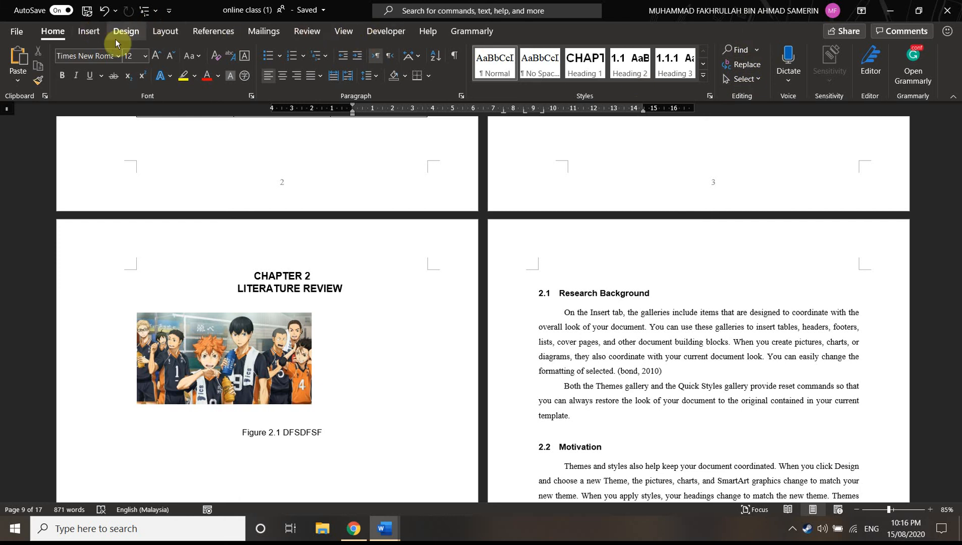
click(92, 34)
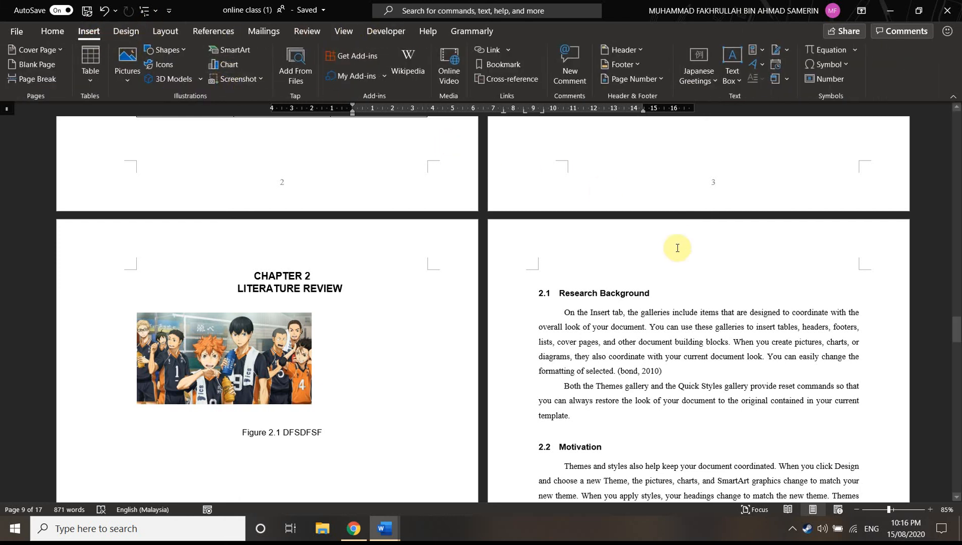
scroll(677, 248, down, 10)
scroll(588, 322, up, 4)
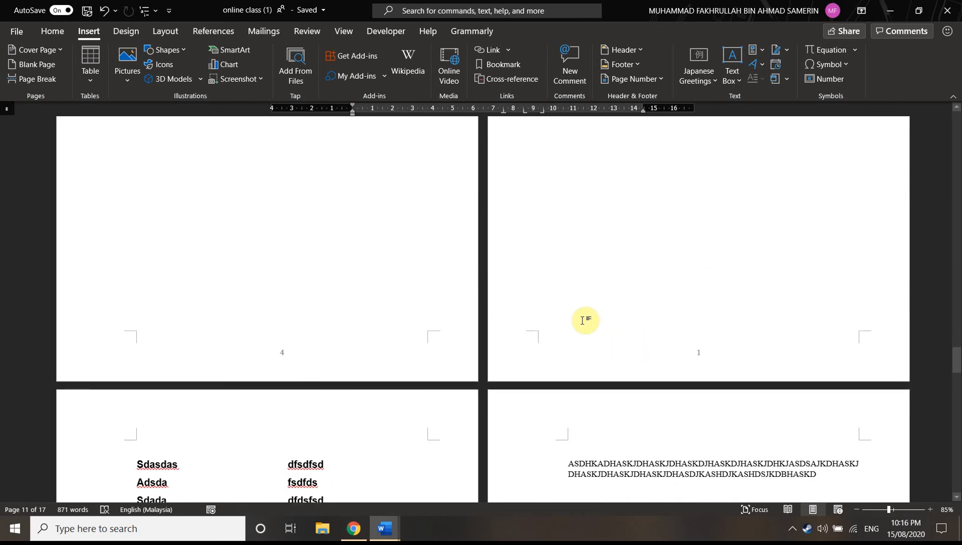
scroll(584, 321, up, 11)
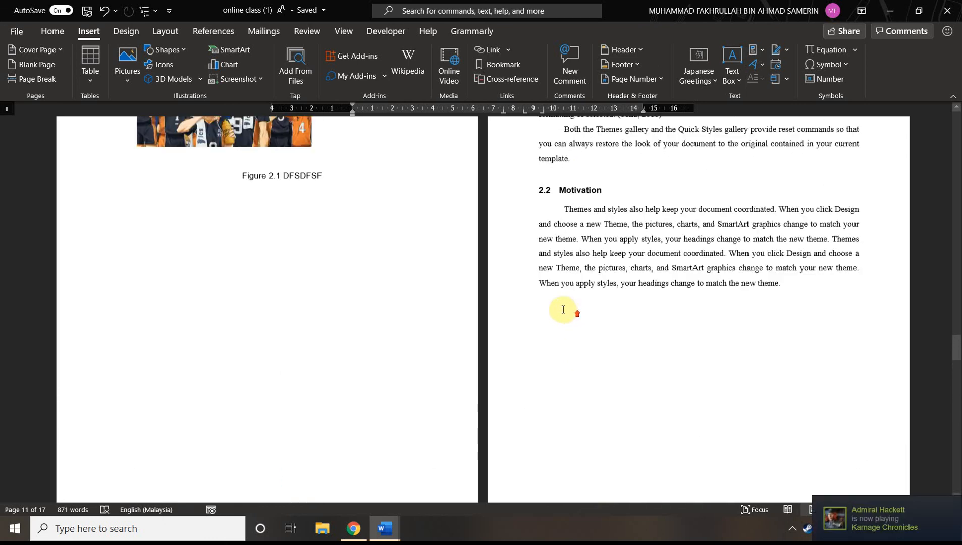
Try automatic background removal on the picture above the Figure 2.1 caption, and discard the changes
click(260, 295)
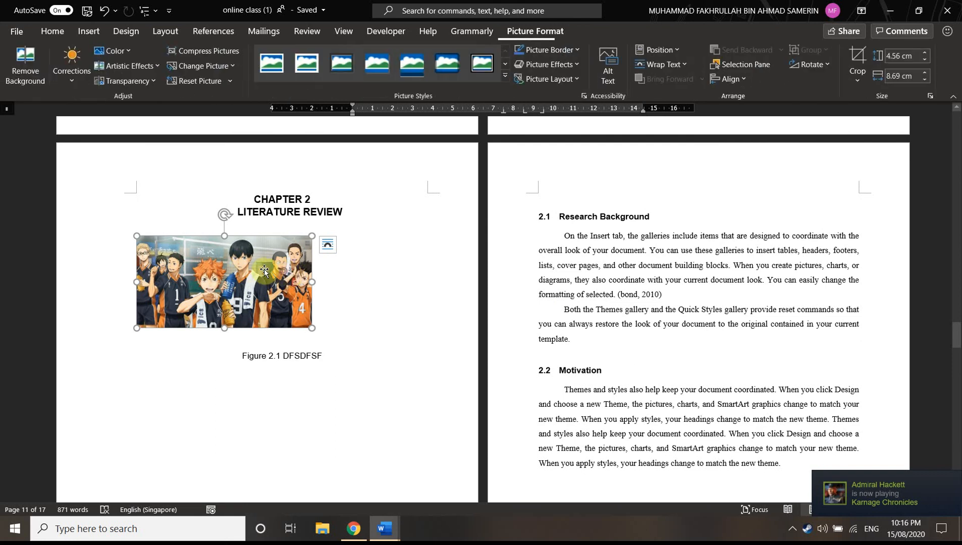
double_click(288, 274)
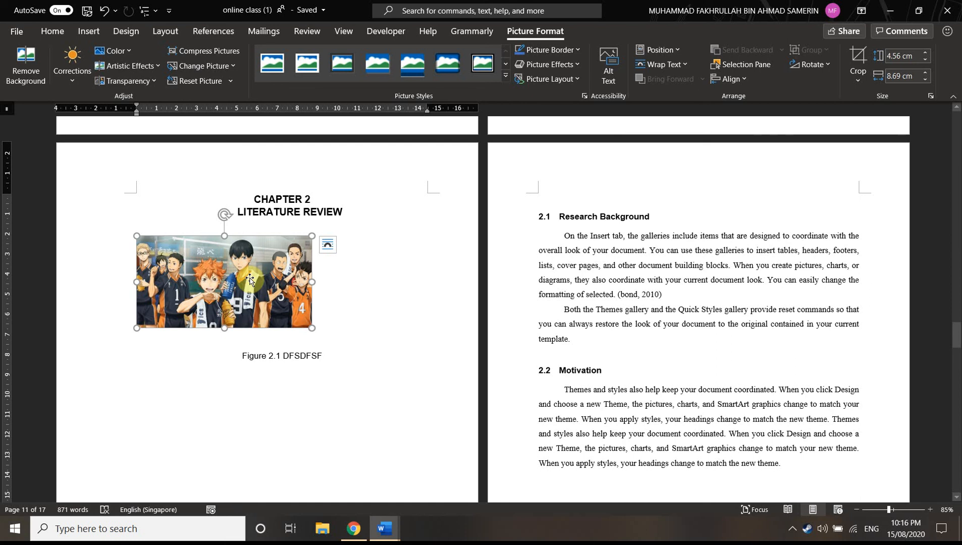
click(26, 65)
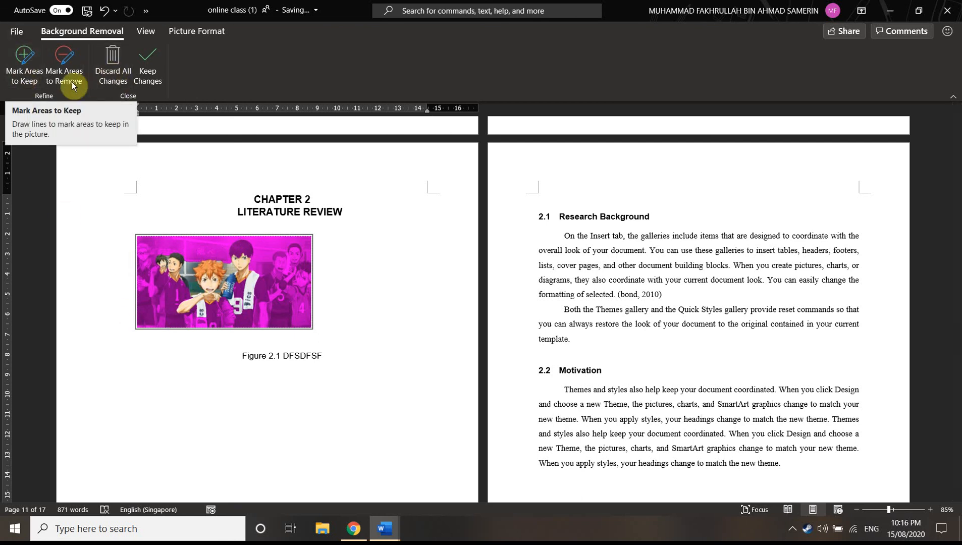
click(112, 76)
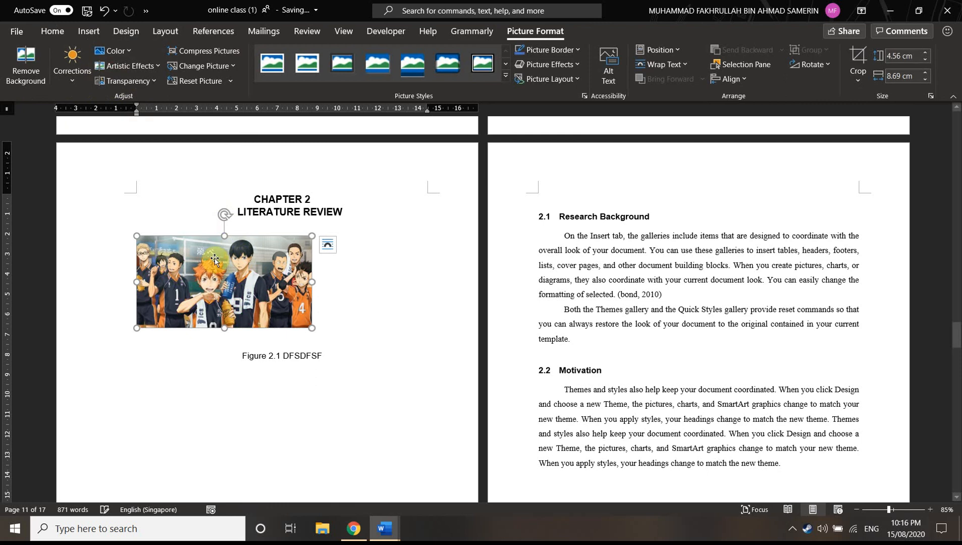
Try background removal on the Chapter 2 picture again, marking areas to keep and areas to remove, and discard all changes
click(22, 74)
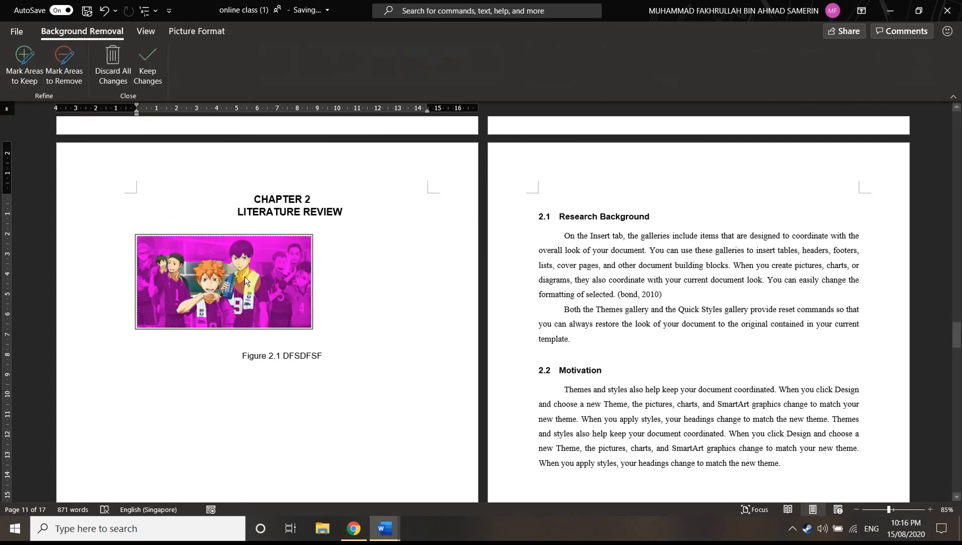
click(24, 64)
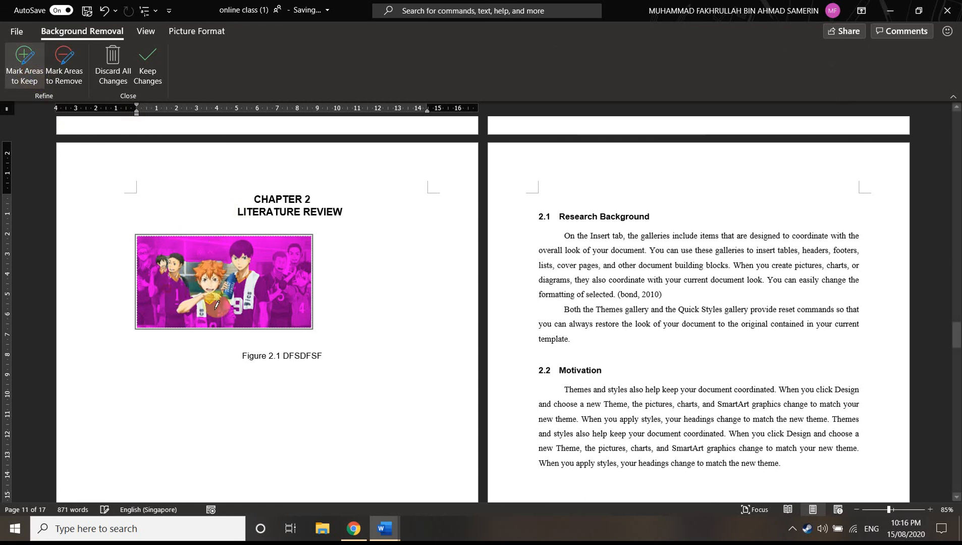
drag(246, 243, 255, 272)
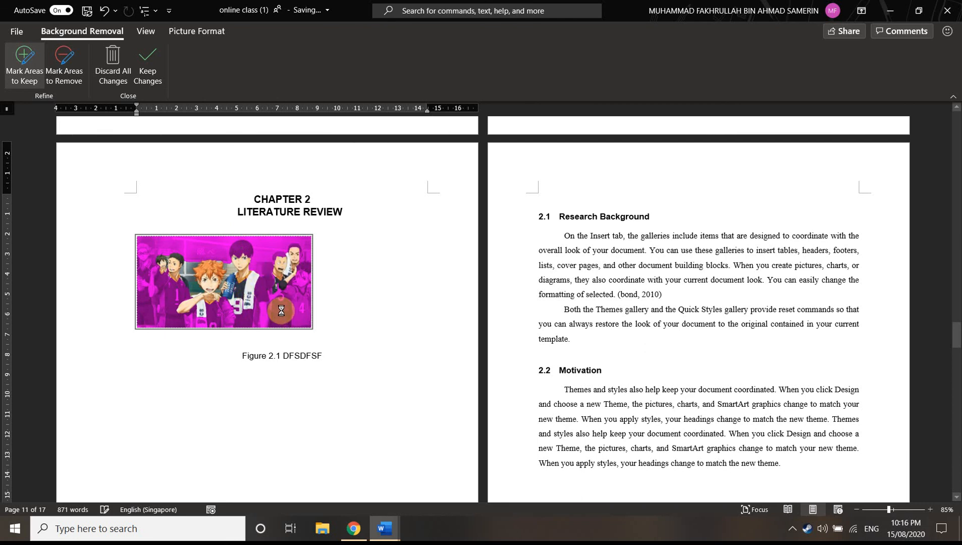
click(68, 74)
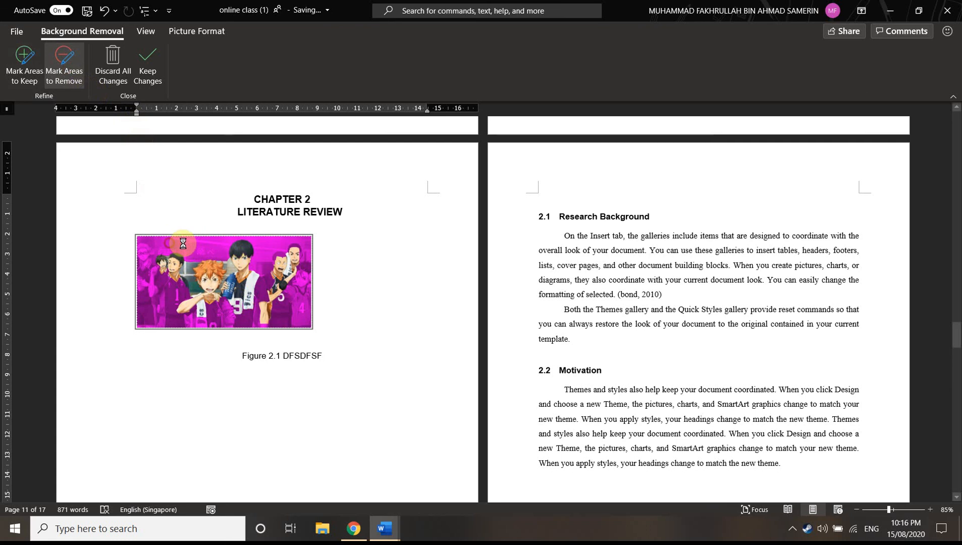
click(266, 248)
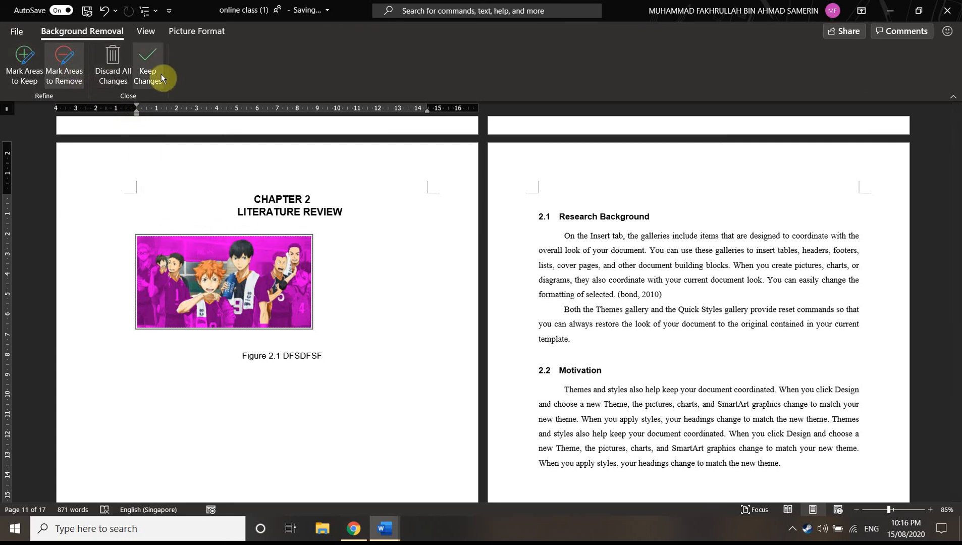
click(160, 99)
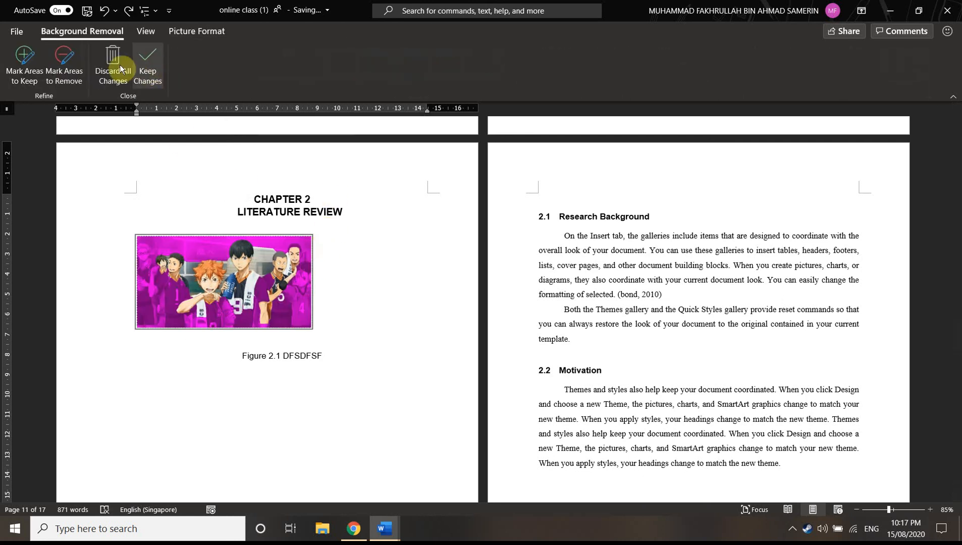
click(110, 77)
click(369, 301)
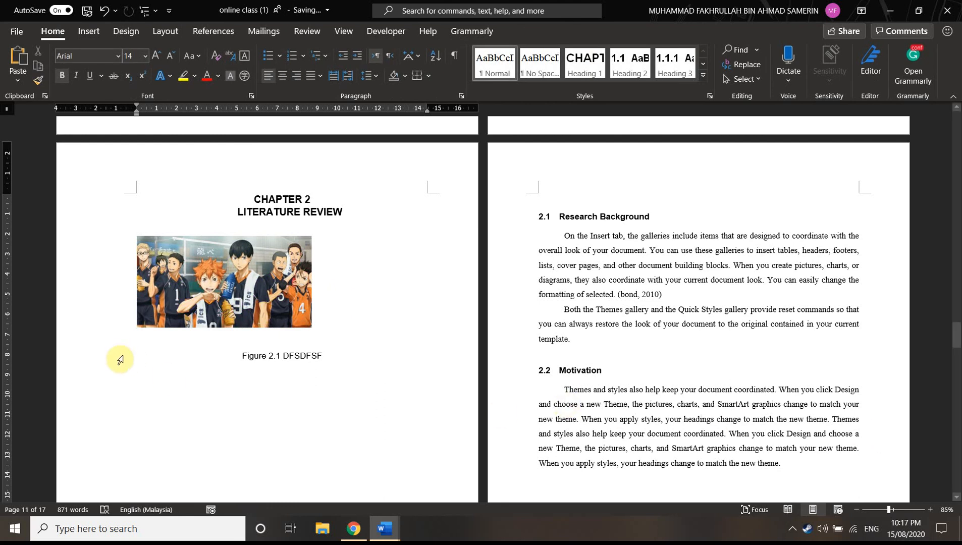
Review the document from the start of Chapter 2 back through the Chapter 1 pages to the List of Figures
scroll(453, 349, up, 2)
scroll(453, 349, up, 7)
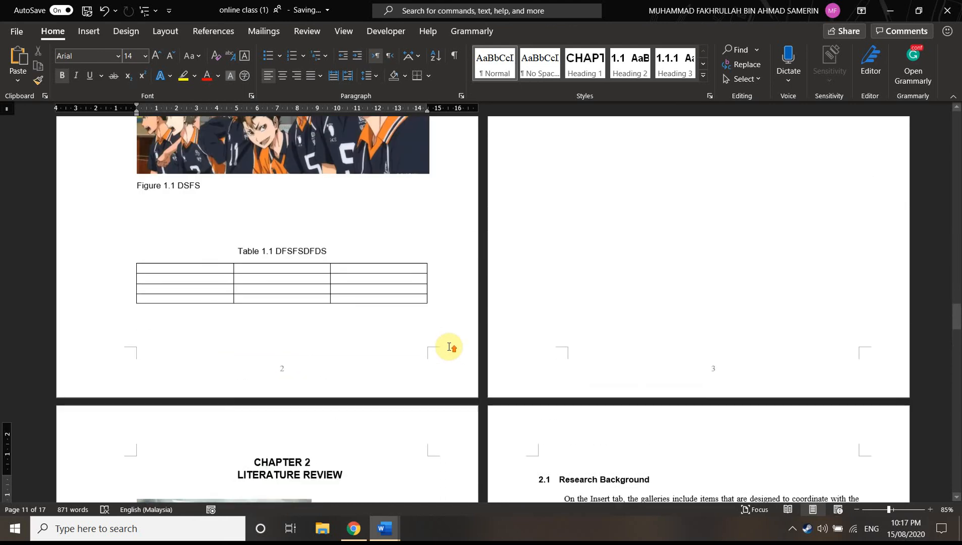
scroll(442, 338, up, 4)
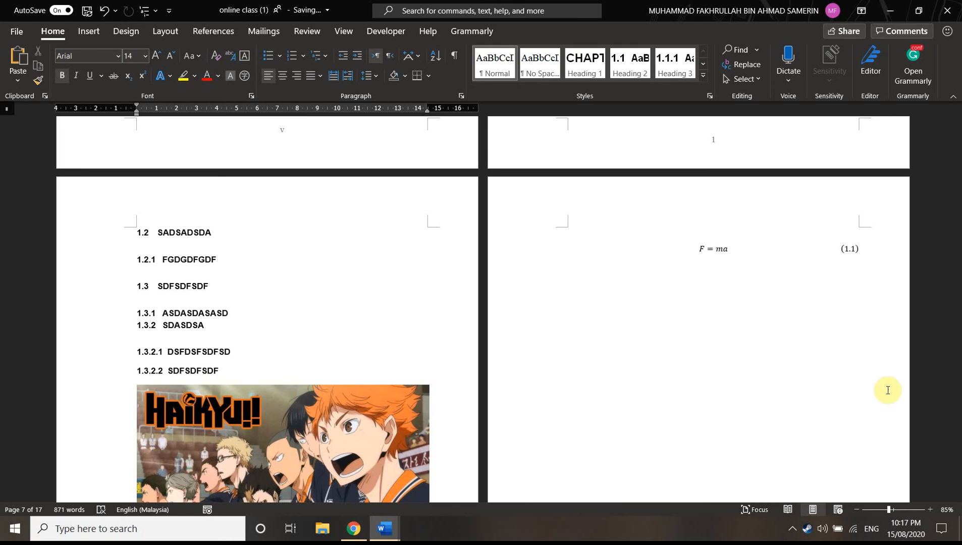
scroll(298, 348, down, 1)
scroll(309, 370, up, 2)
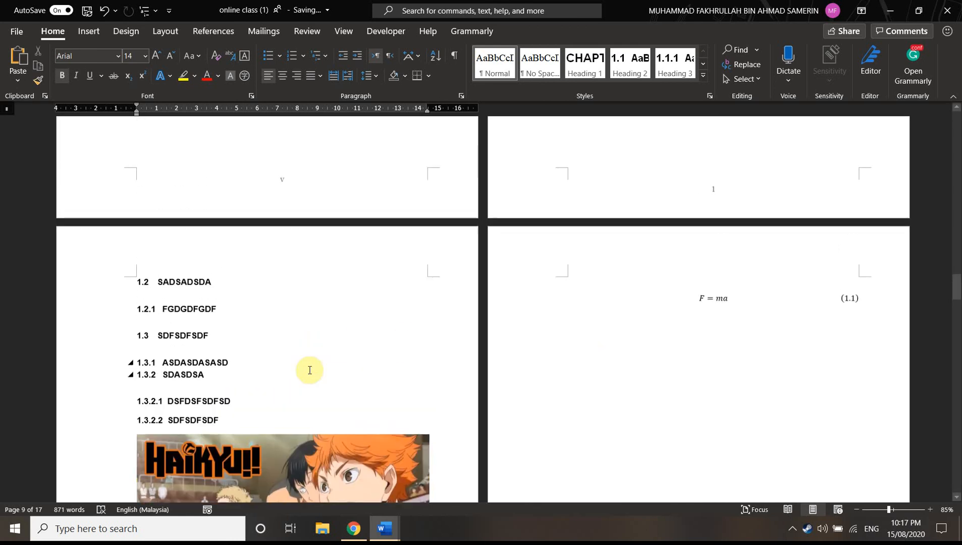
scroll(309, 370, up, 10)
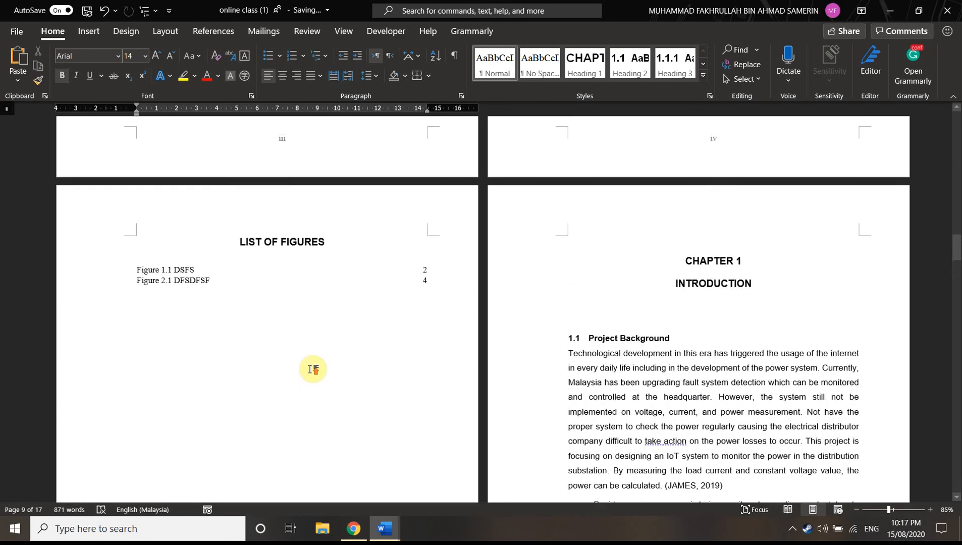
scroll(313, 369, up, 2)
Place the insertion point at the start of heading 1.2 on the page following the Chapter 1 introduction
click(88, 30)
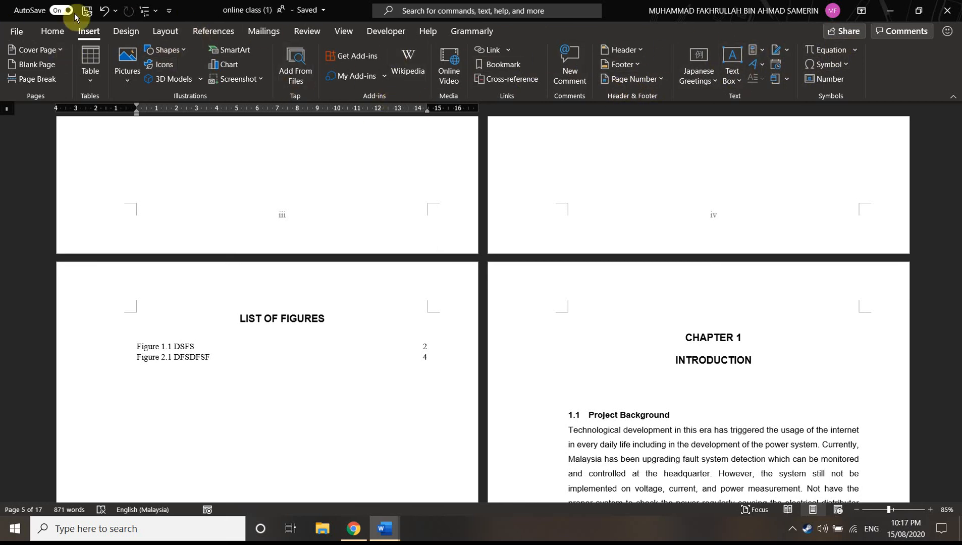
scroll(411, 207, down, 10)
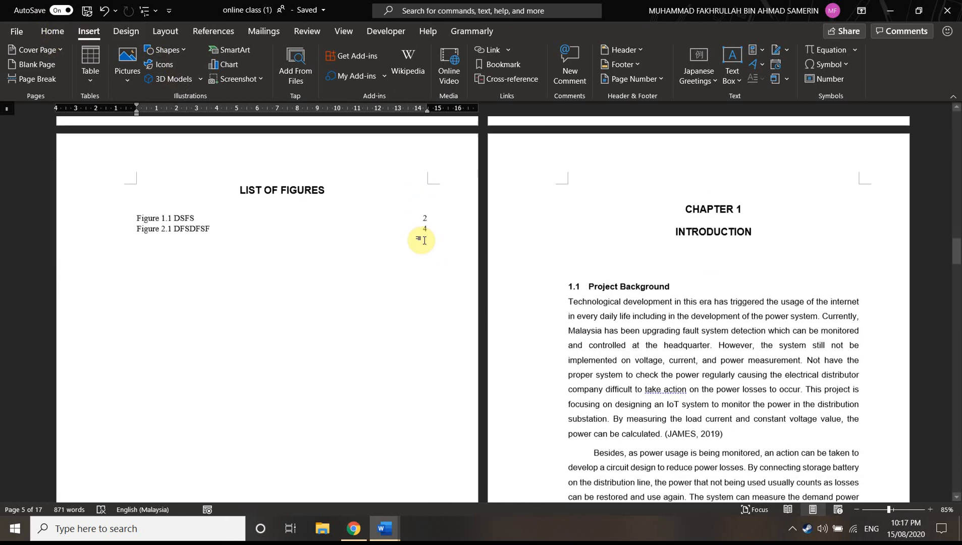
scroll(485, 220, up, 7)
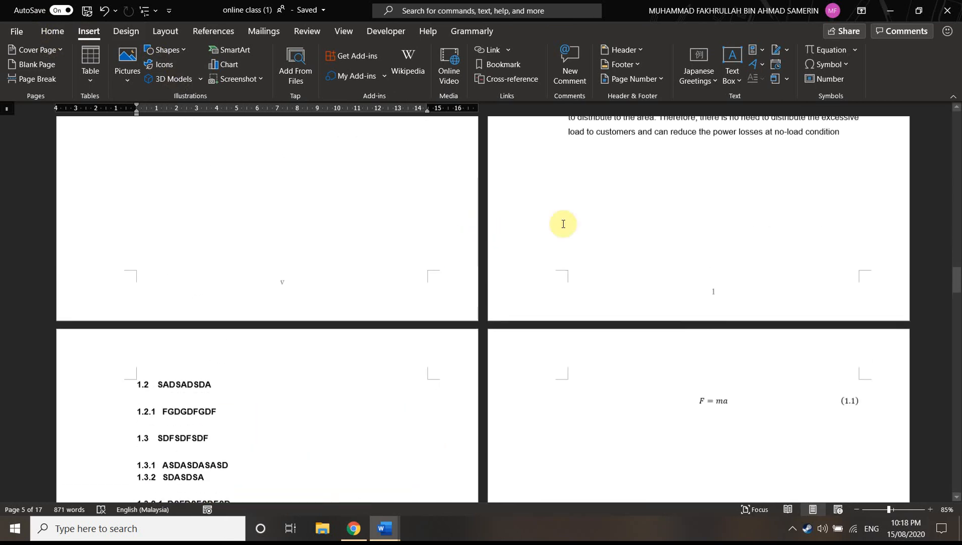
scroll(571, 353, down, 1)
scroll(453, 383, down, 5)
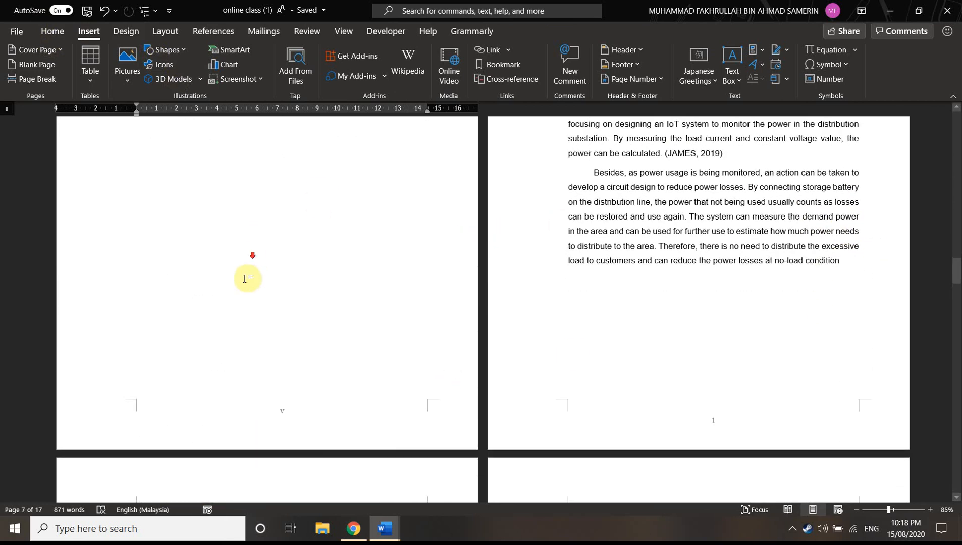
click(140, 283)
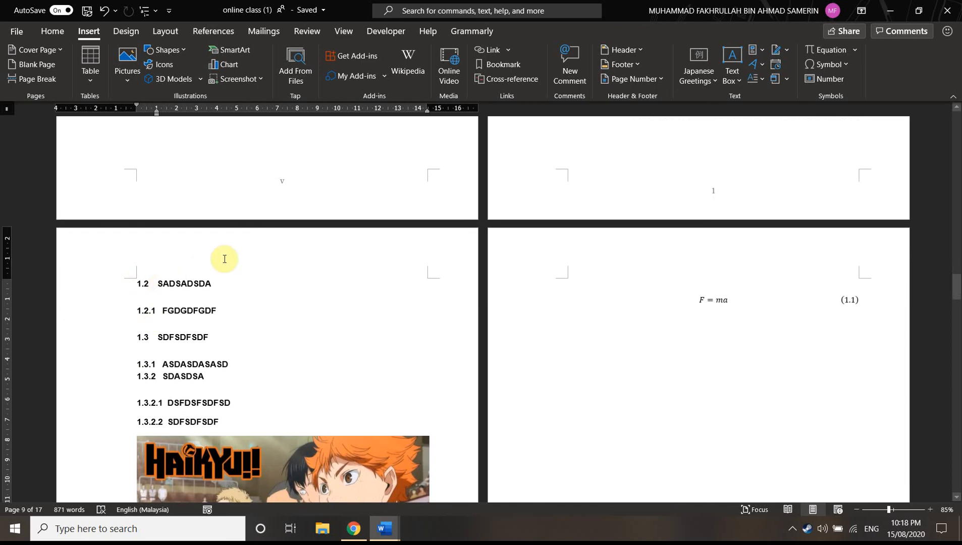
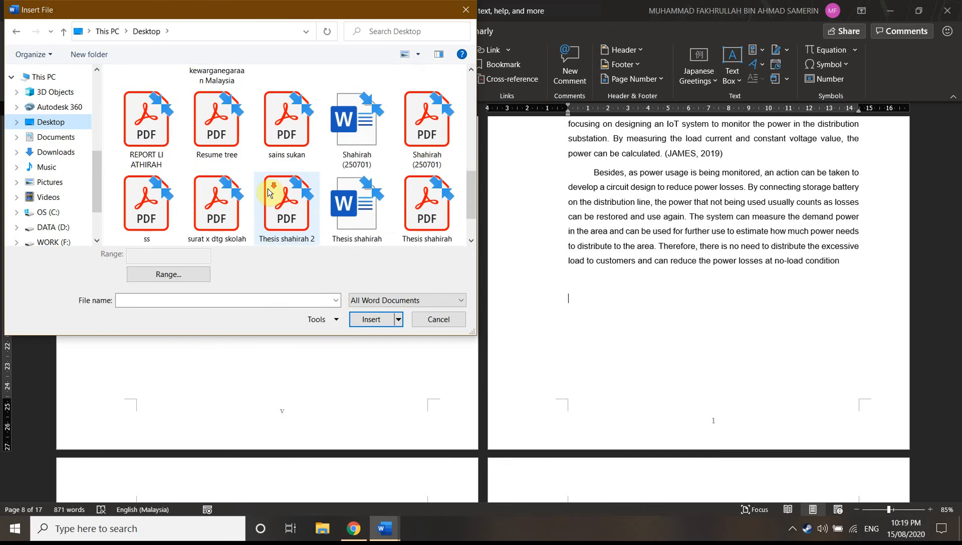
Insert the text of the Tutorial document from the Desktop below the last paragraph of the Chapter 1 introduction
click(152, 210)
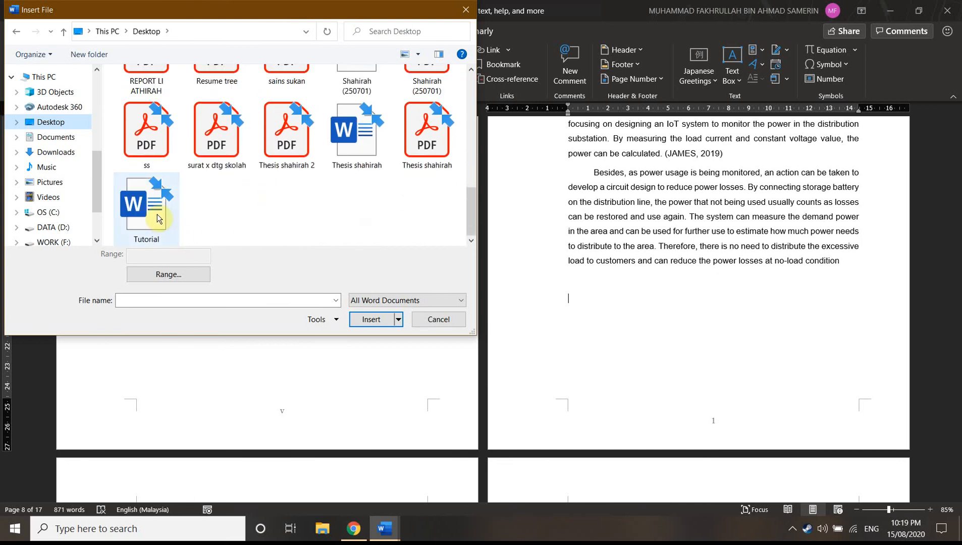
click(370, 319)
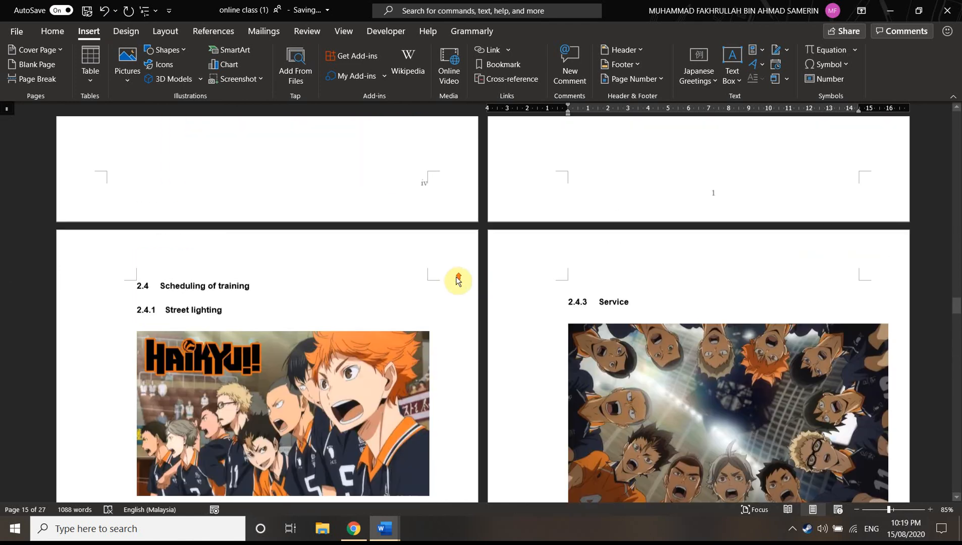
Examine the inserted pages, from the front page and contents to the Substation tables and Company profile, and return to the Chapter 1 introduction
scroll(472, 281, up, 18)
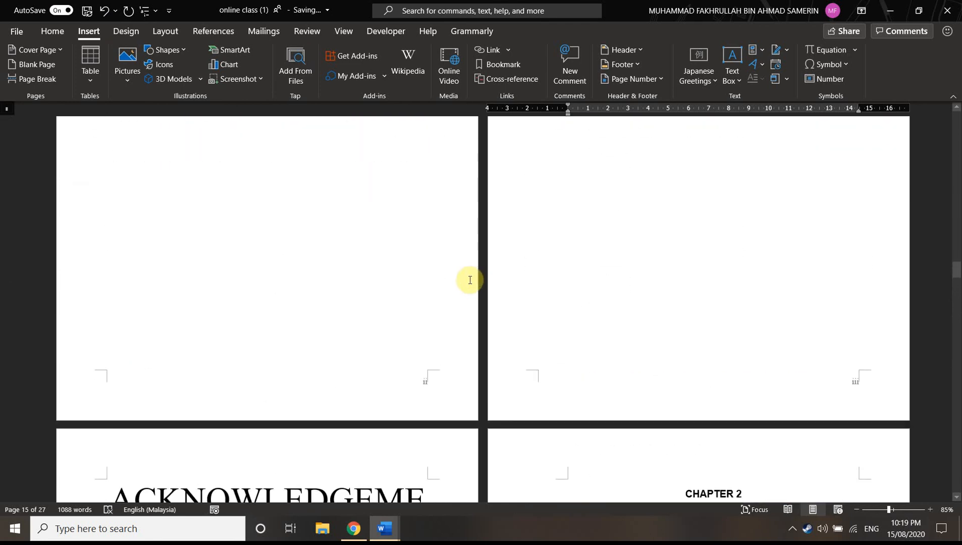
scroll(460, 270, up, 15)
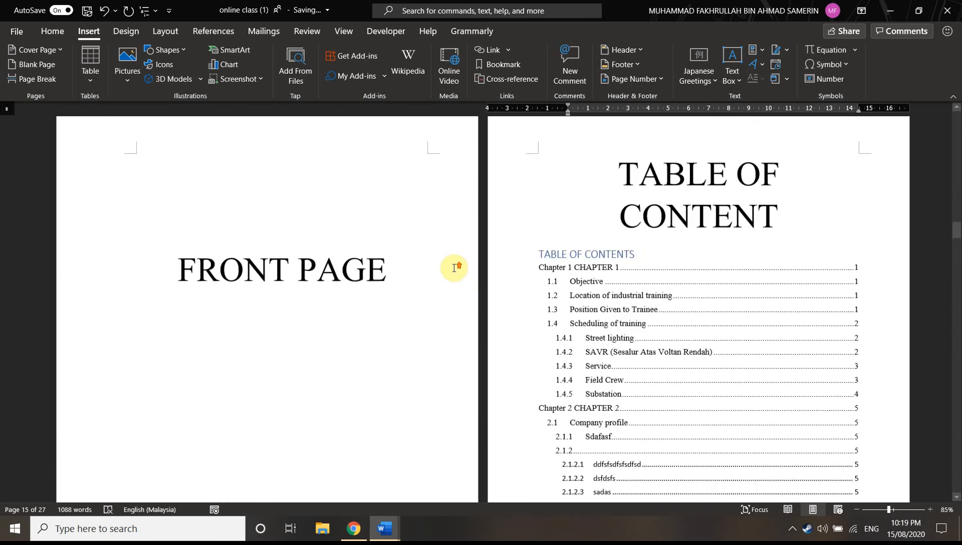
scroll(453, 268, up, 8)
scroll(459, 267, down, 4)
scroll(467, 274, up, 8)
scroll(465, 271, down, 6)
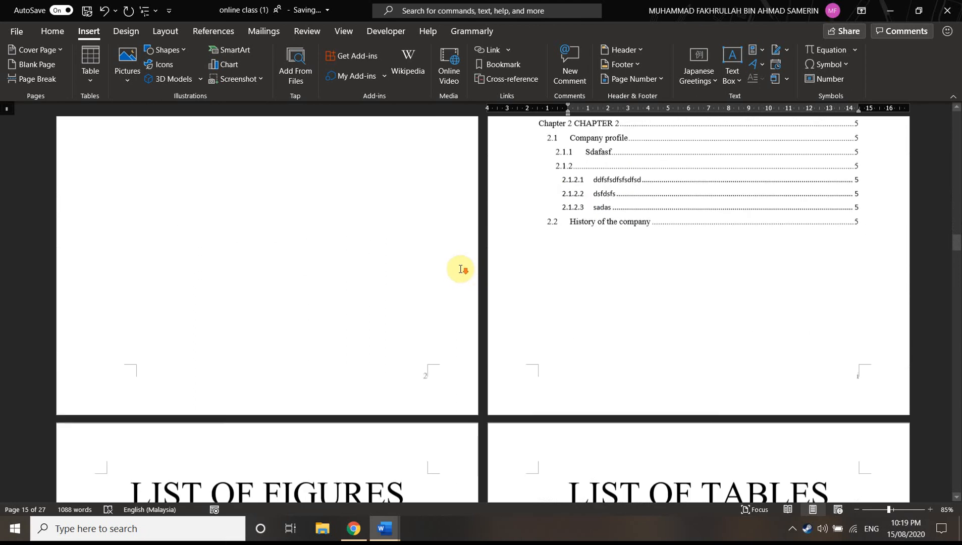
scroll(460, 265, down, 2)
scroll(464, 250, down, 5)
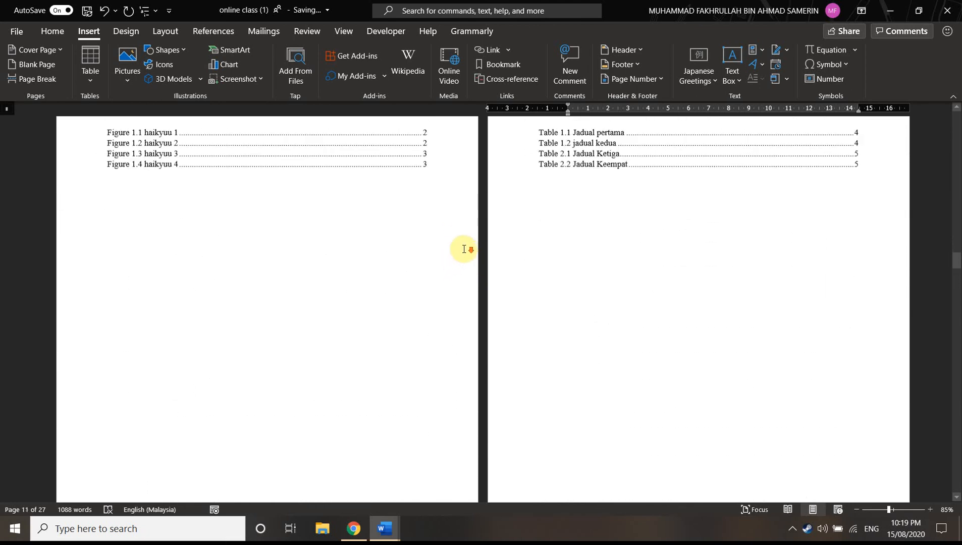
scroll(460, 233, down, 10)
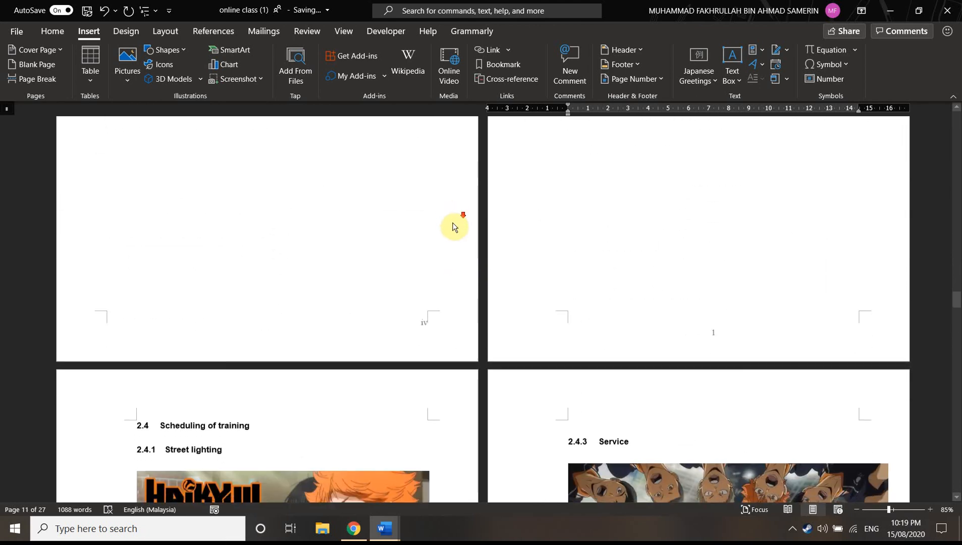
scroll(483, 251, down, 5)
scroll(497, 271, down, 2)
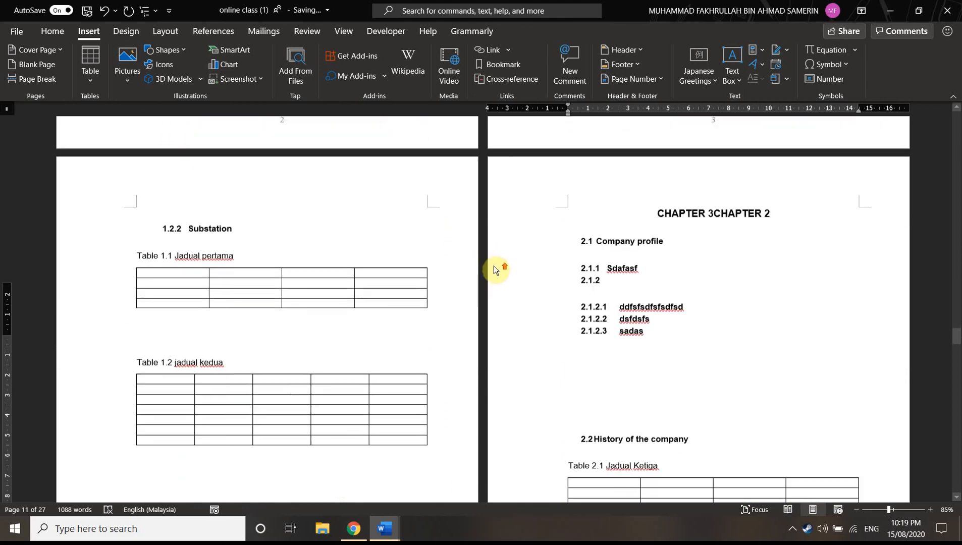
scroll(487, 262, up, 18)
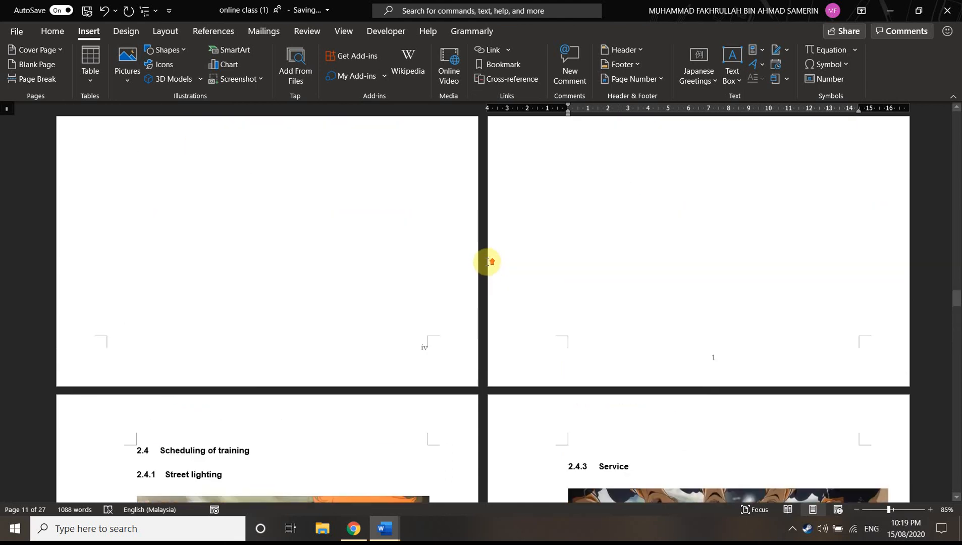
scroll(487, 262, up, 1)
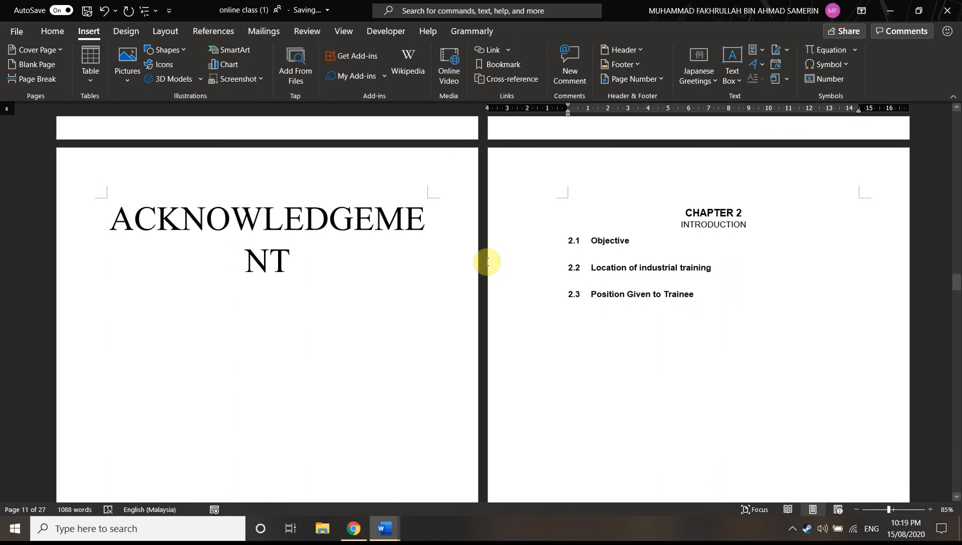
scroll(454, 214, up, 10)
scroll(453, 214, up, 12)
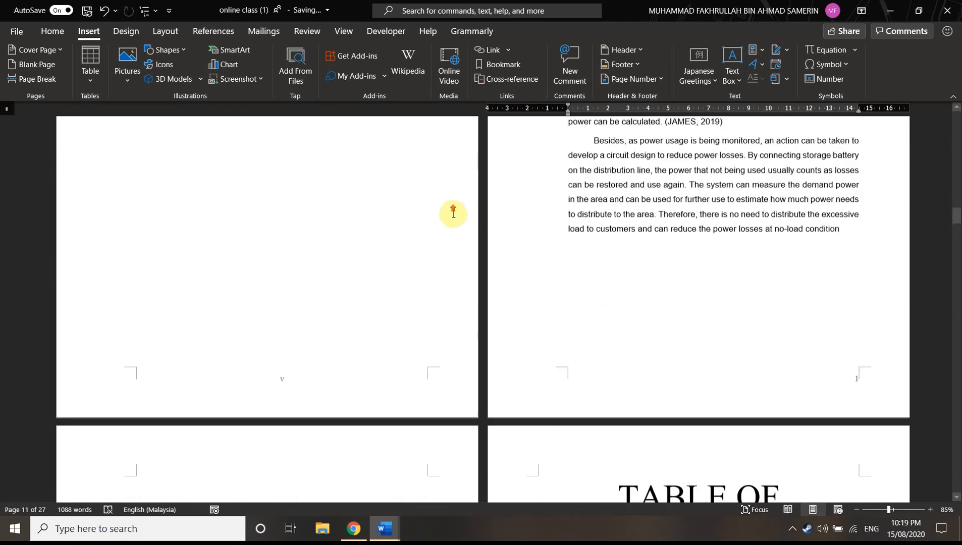
scroll(454, 213, up, 1)
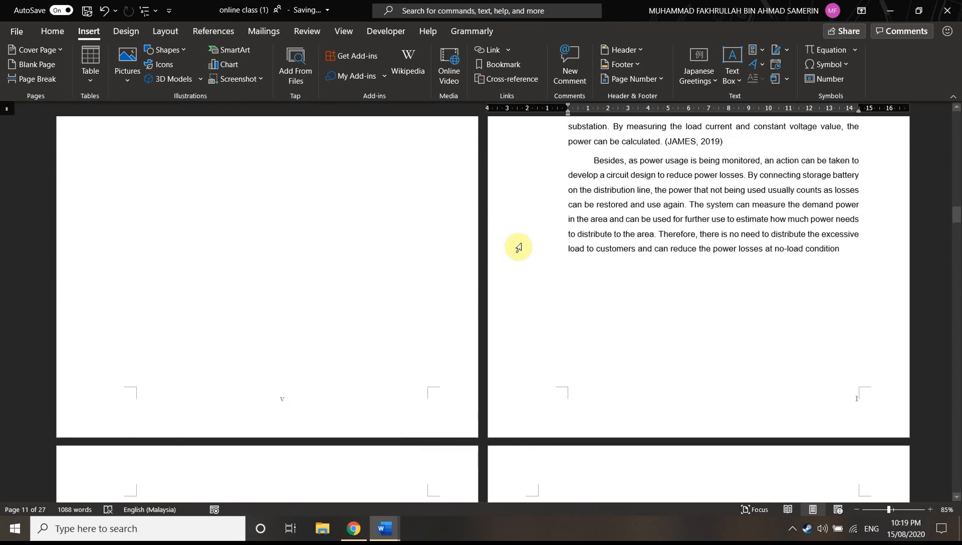
click(787, 80)
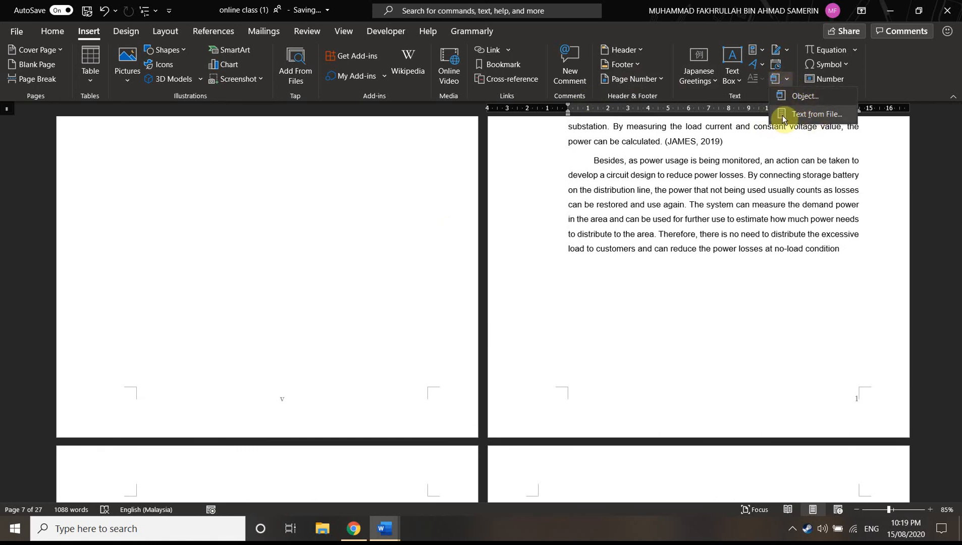
click(813, 117)
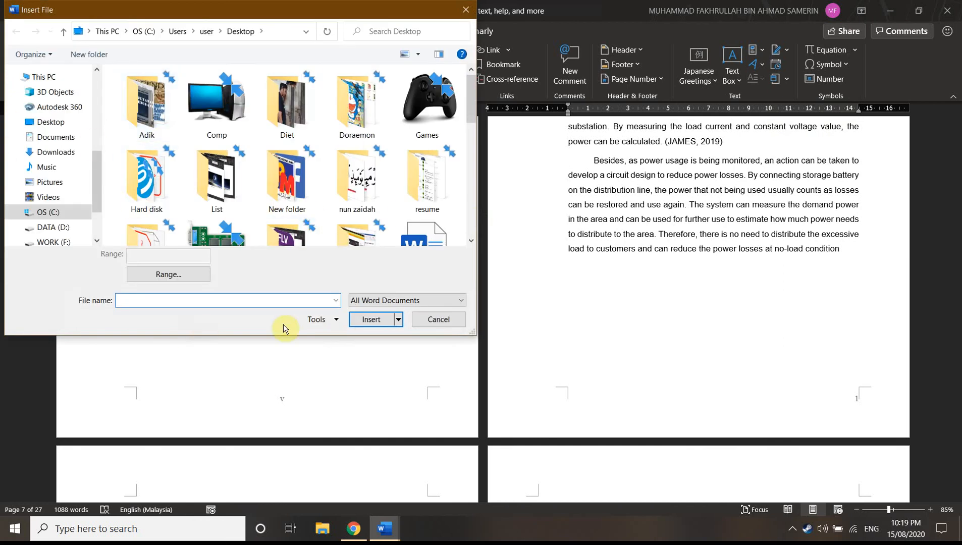
click(436, 319)
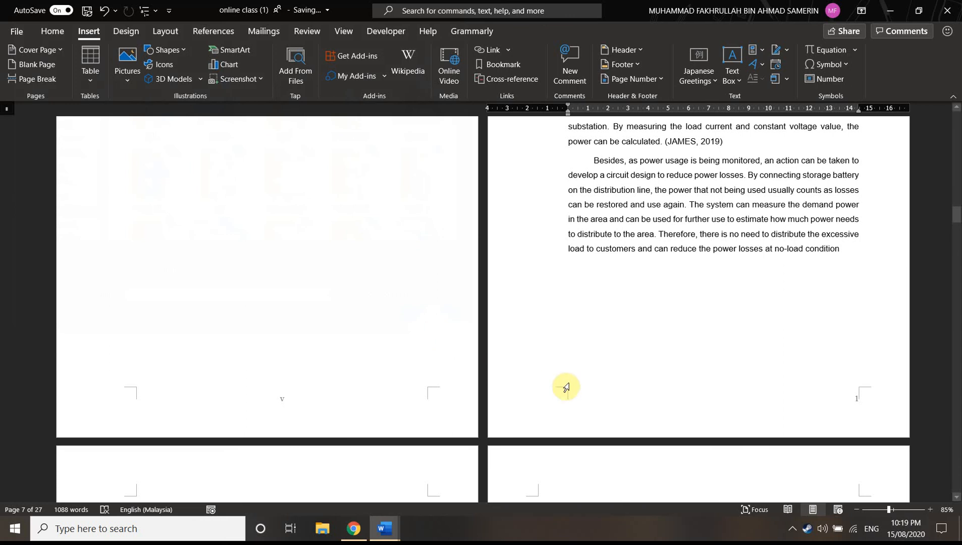
scroll(555, 387, down, 2)
scroll(570, 328, down, 5)
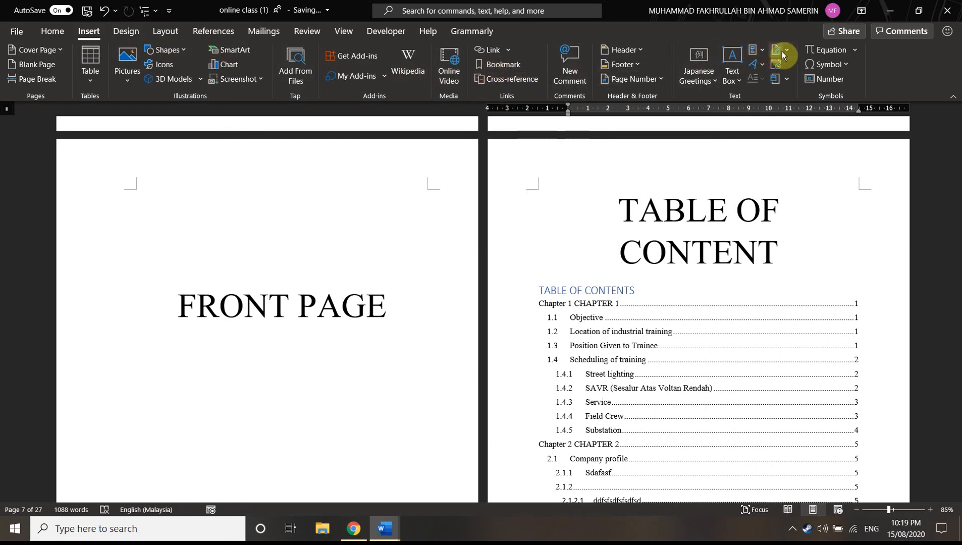
click(126, 31)
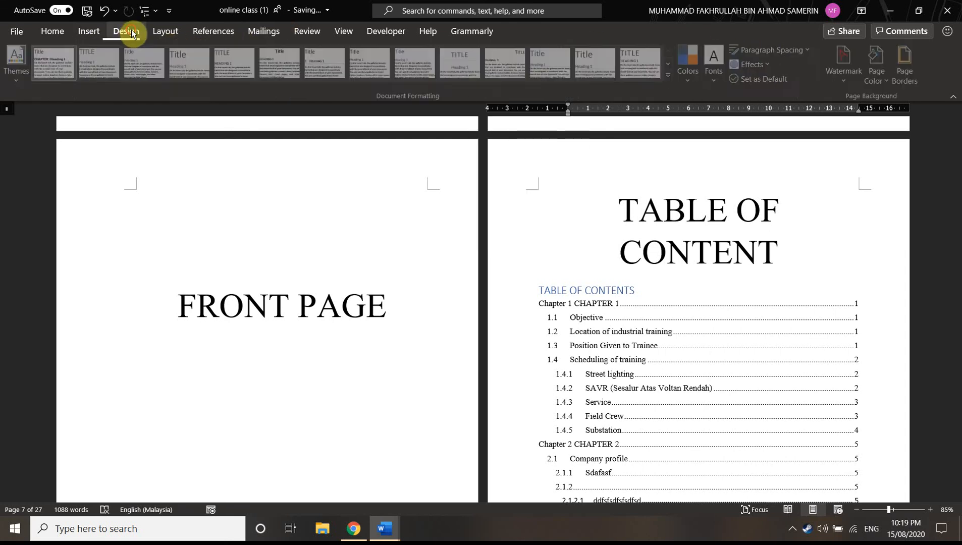
click(164, 30)
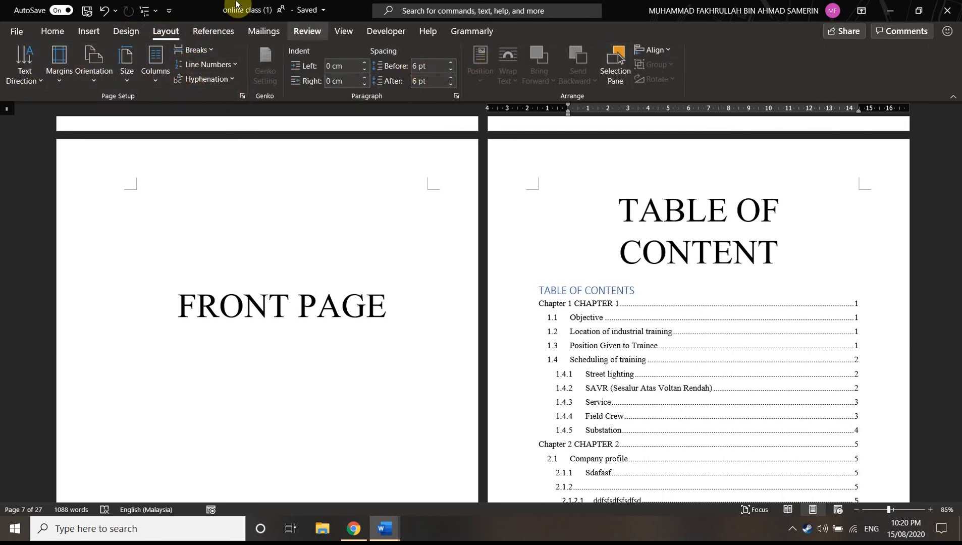
click(212, 31)
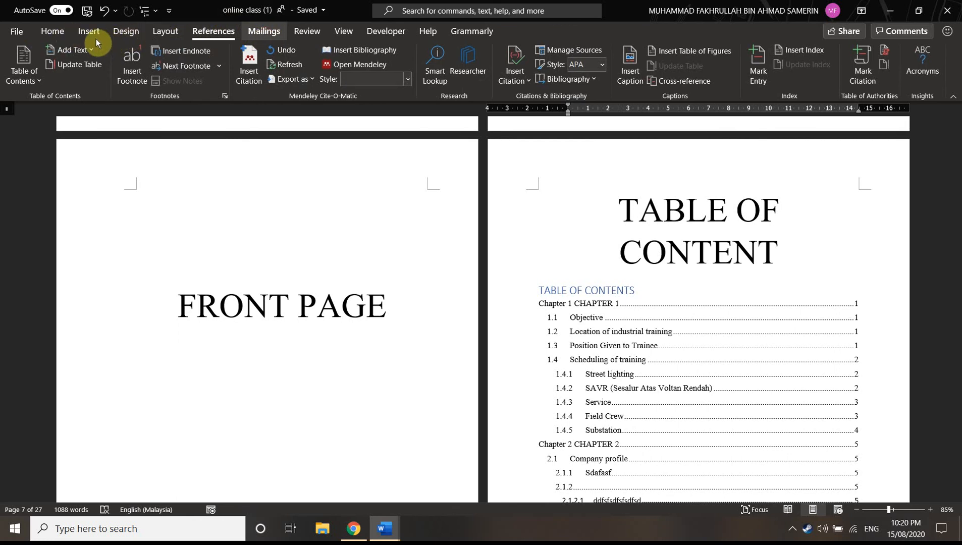
click(53, 32)
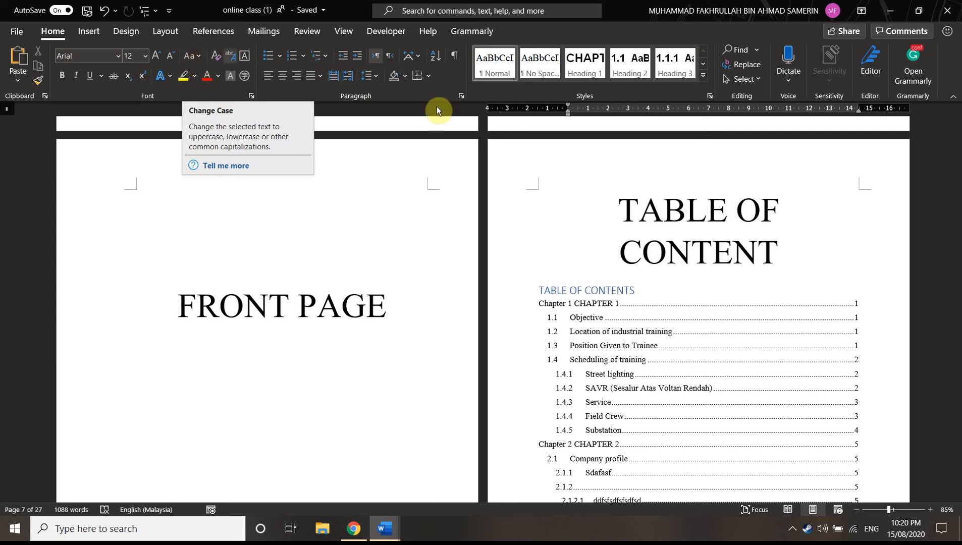
Review the inserted contents, lists of figures and tables, acknowledgement and chapter pages down to the Company profile section, checking heading numbering and captions
scroll(616, 298, down, 5)
scroll(642, 291, down, 3)
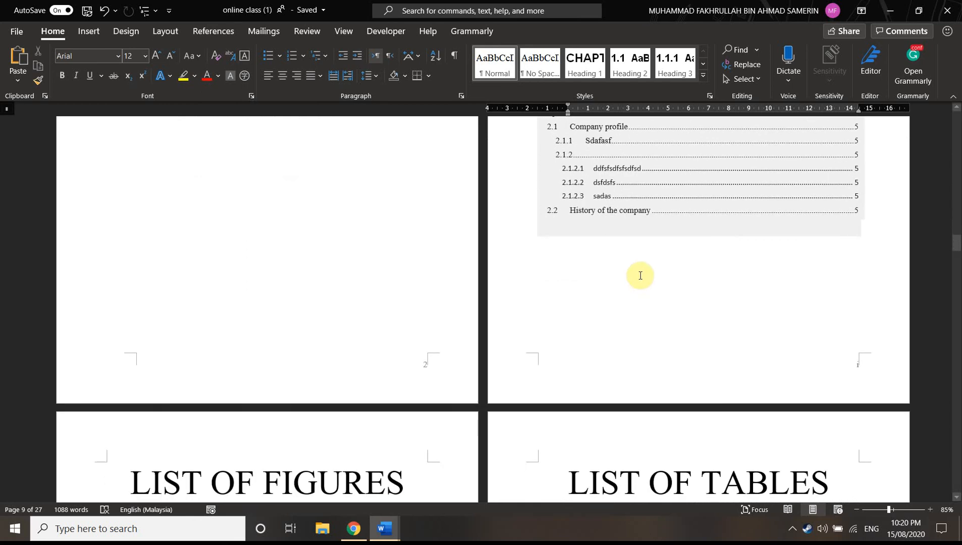
scroll(642, 270, down, 3)
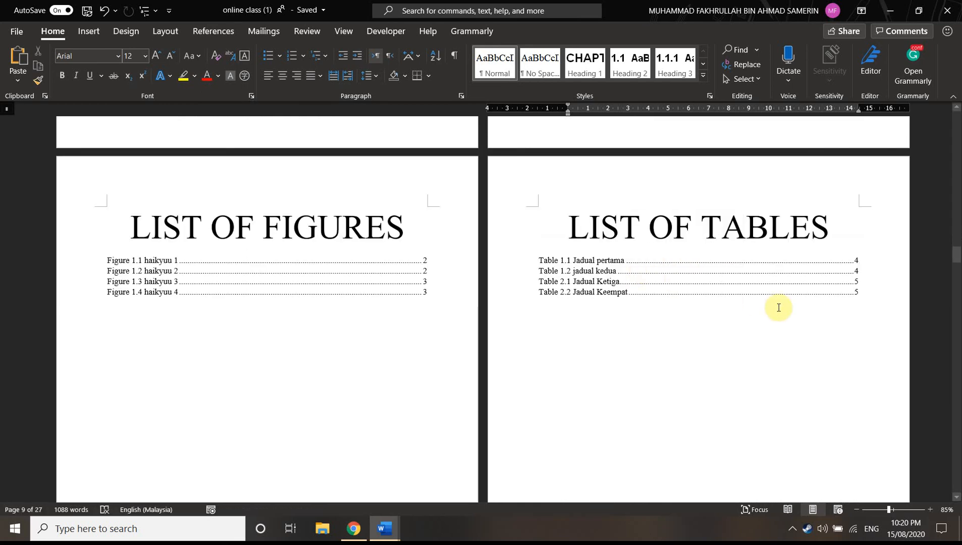
scroll(779, 307, down, 8)
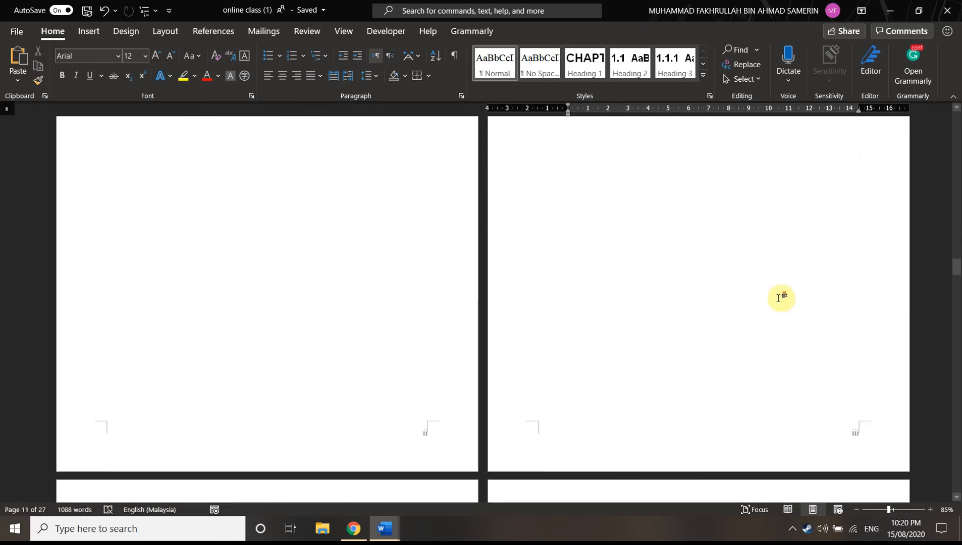
scroll(779, 298, down, 3)
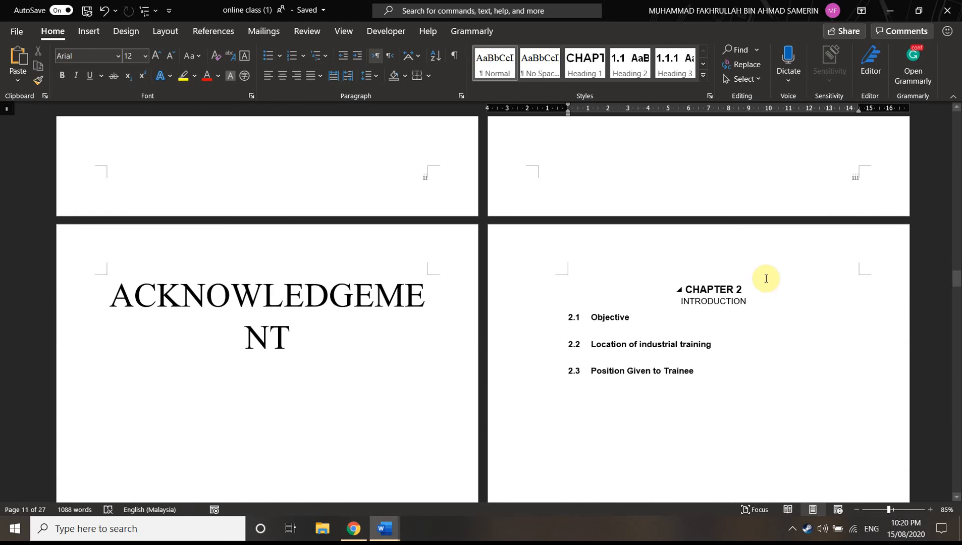
scroll(767, 278, down, 10)
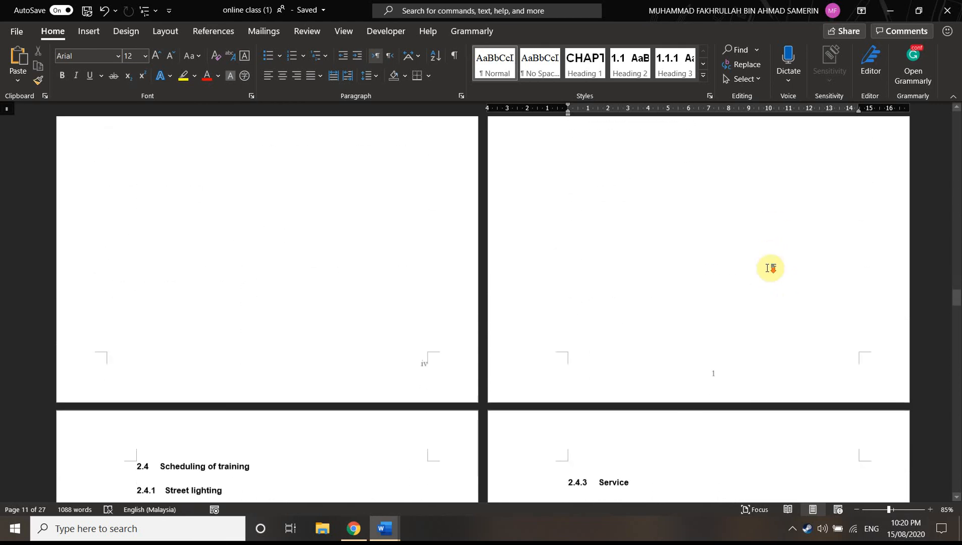
scroll(767, 271, down, 10)
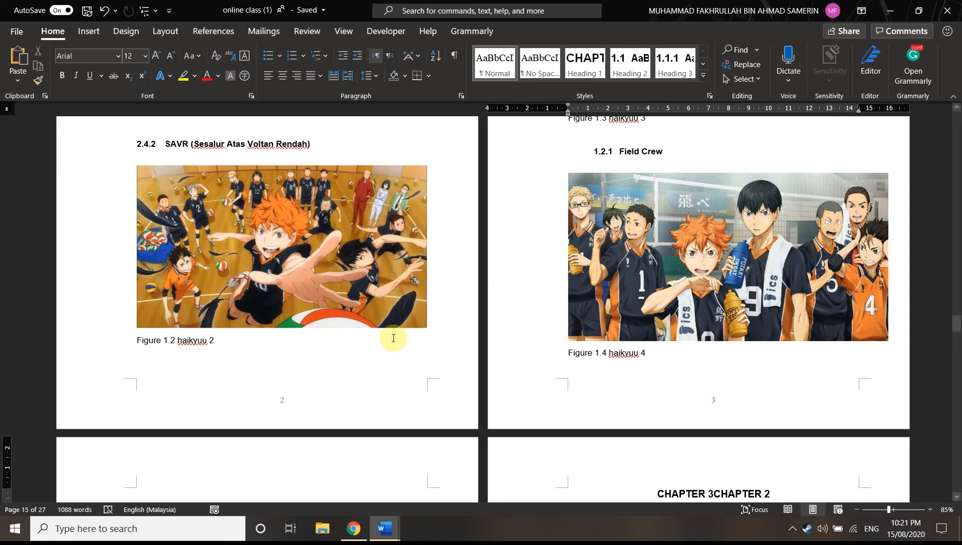
scroll(584, 292, down, 5)
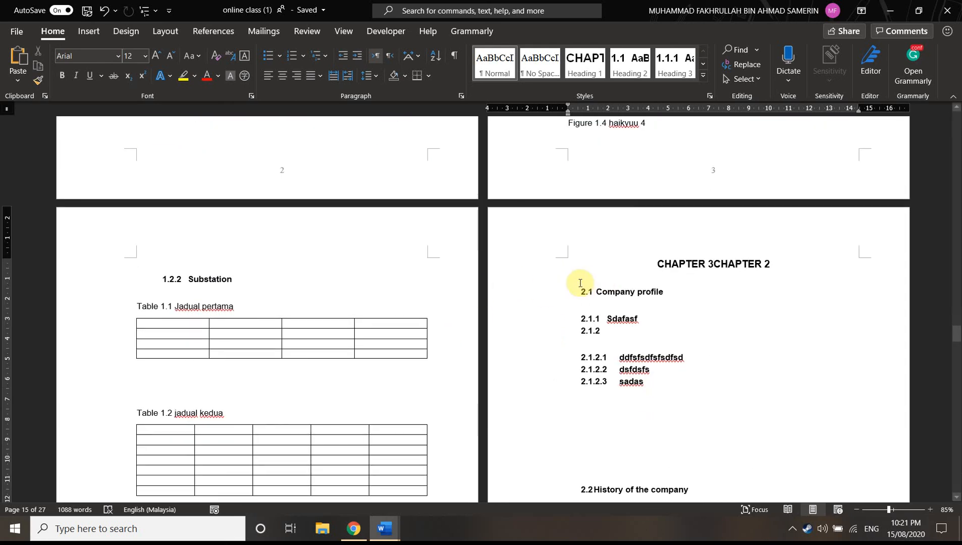